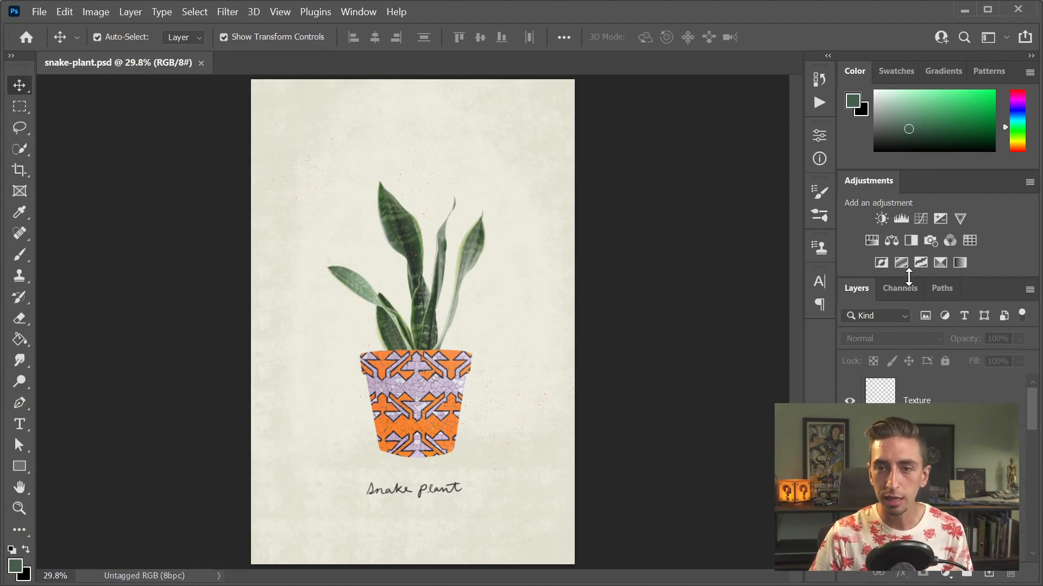
Step: Select the Plant layer that holds the whole plant and make it visible
click(923, 390)
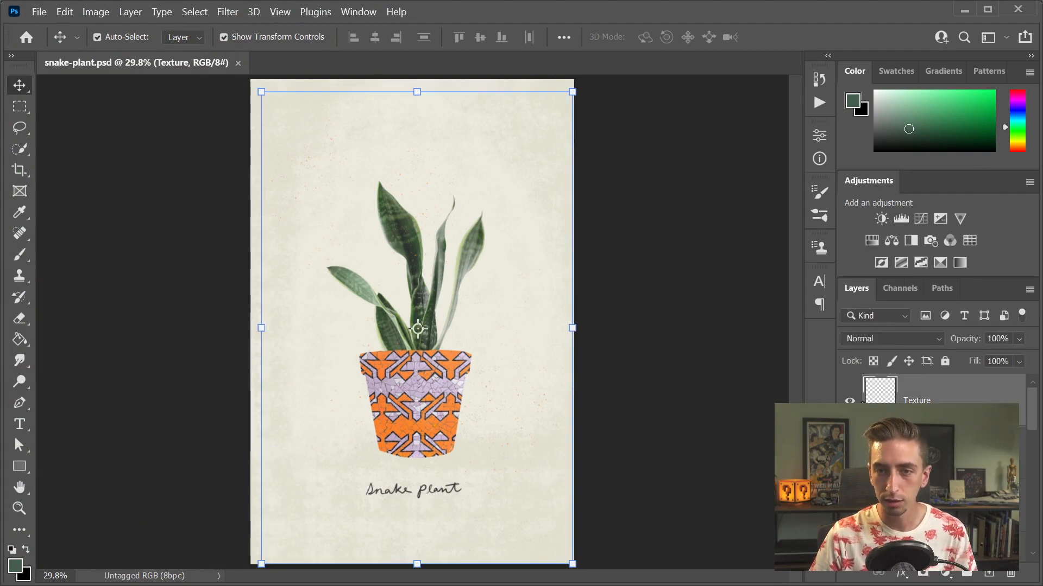
drag(1034, 399, 1038, 492)
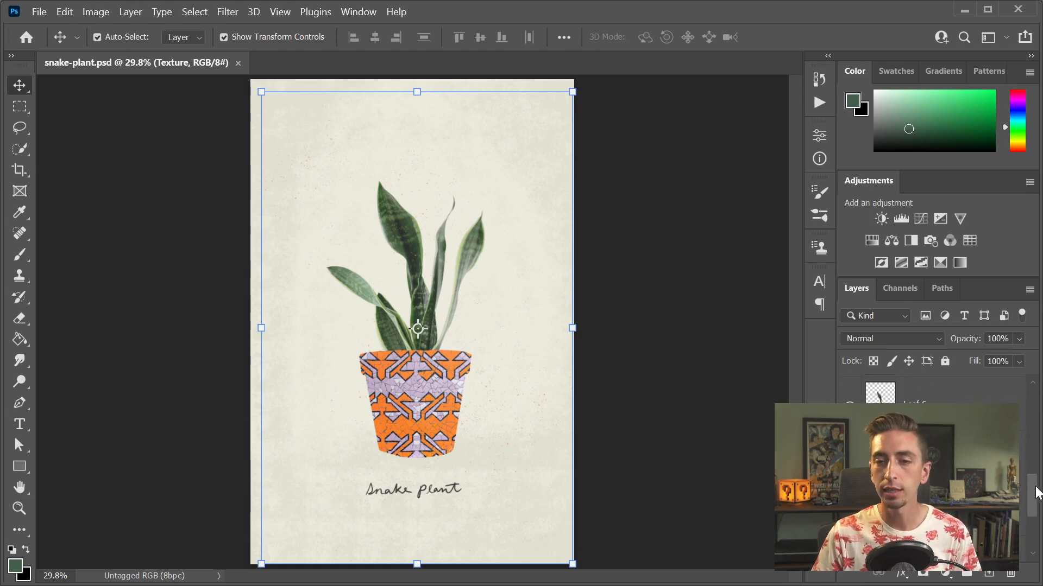
key(z)
drag(408, 265, 496, 253)
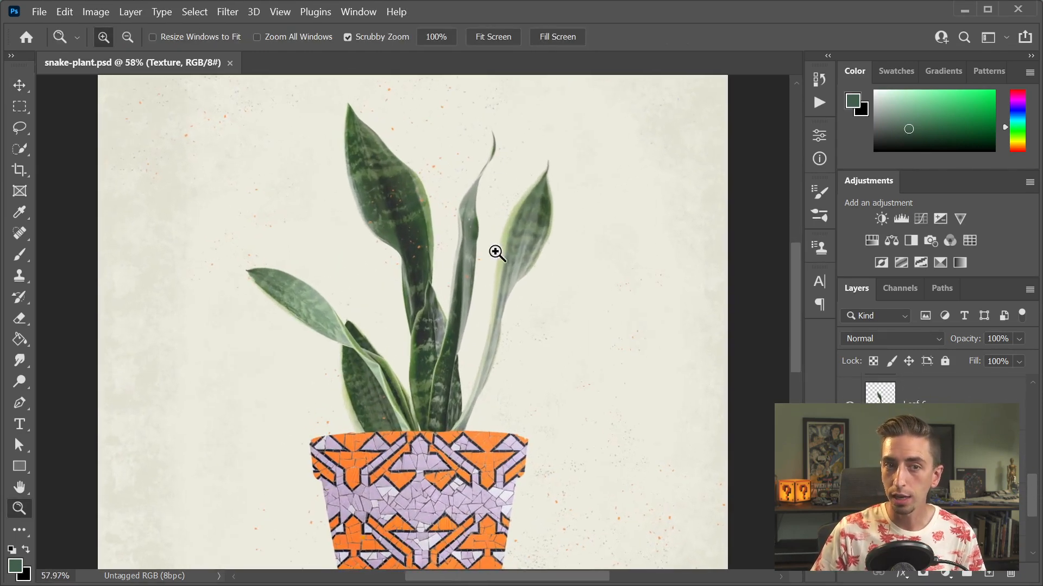
key(v)
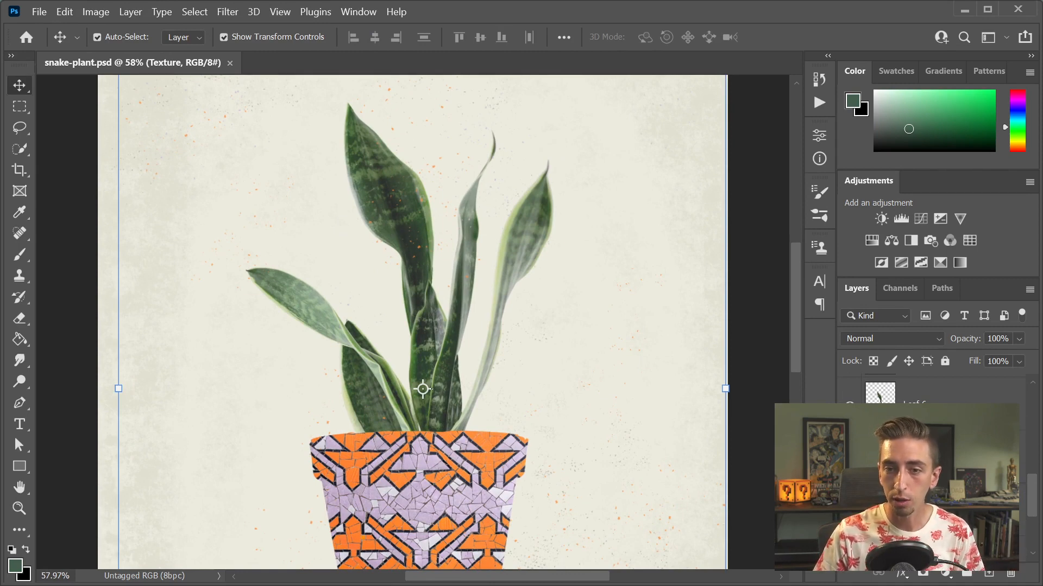
click(923, 458)
click(850, 457)
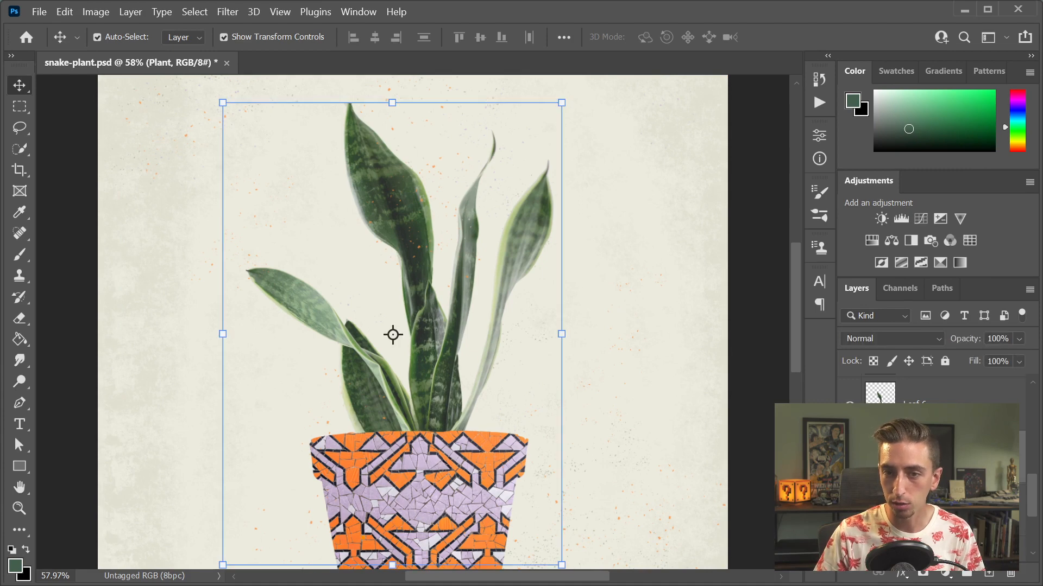
Step: Hide the separate leaf layers so only the single Plant layer supplies the leaves
scroll(923, 472, up, 2)
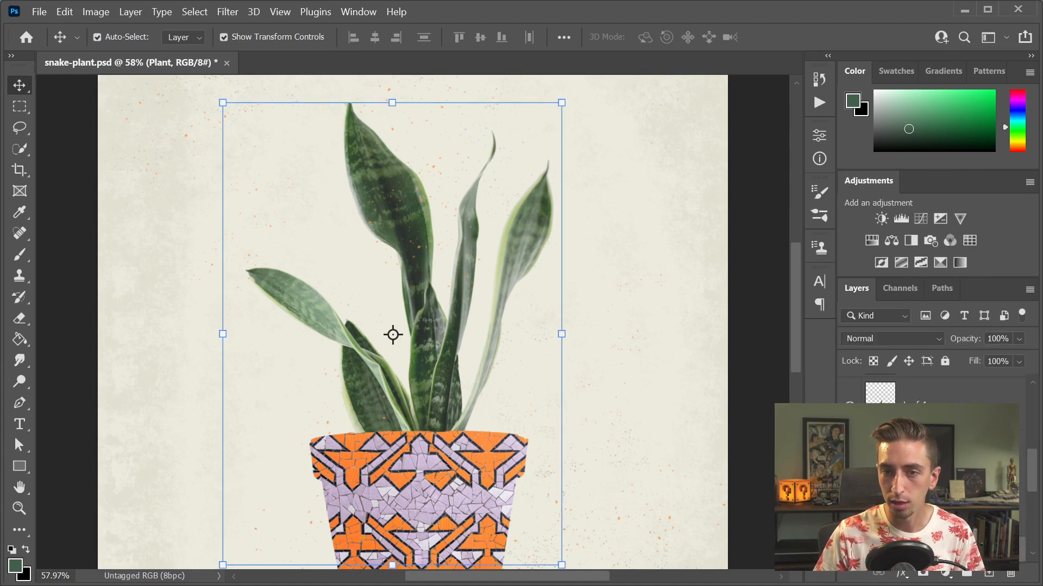
click(850, 467)
scroll(849, 467, up, 2)
scroll(850, 467, up, 2)
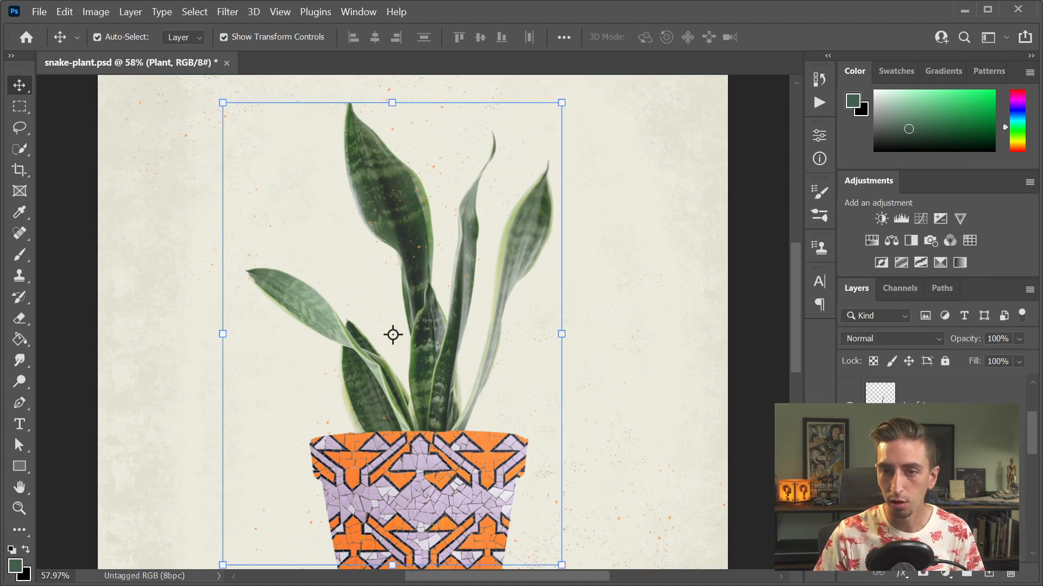
scroll(849, 467, down, 5)
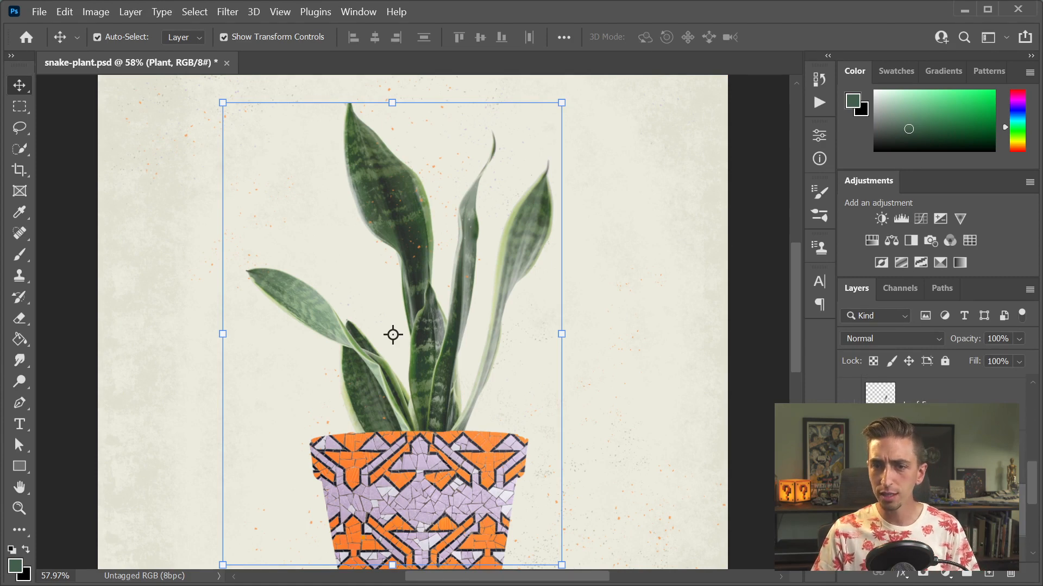
click(850, 510)
click(849, 511)
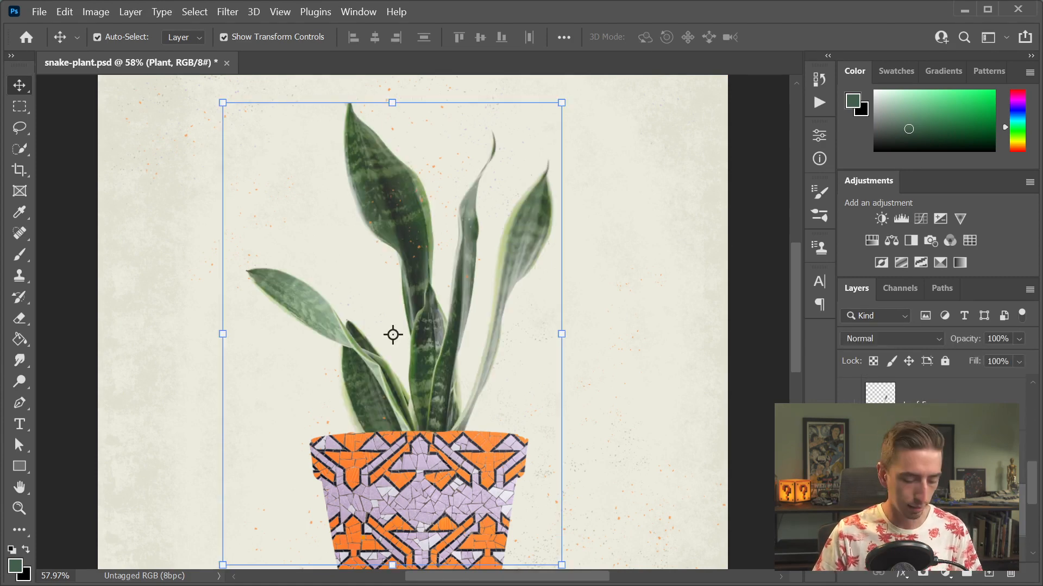
Step: Try moving the whole plant upward as one layer, and undo each move
drag(415, 286, 402, 261)
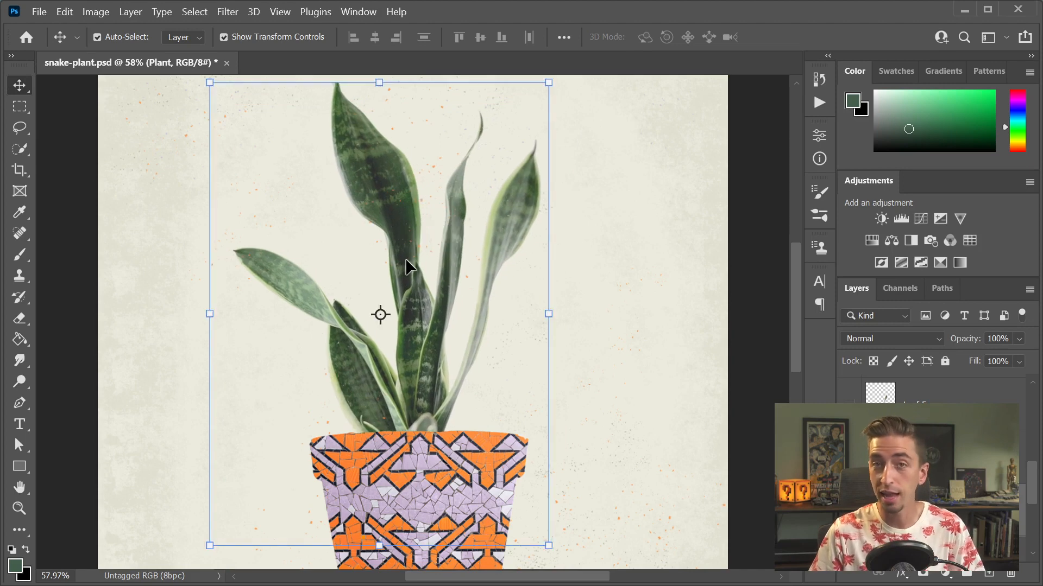
key(ctrl+z)
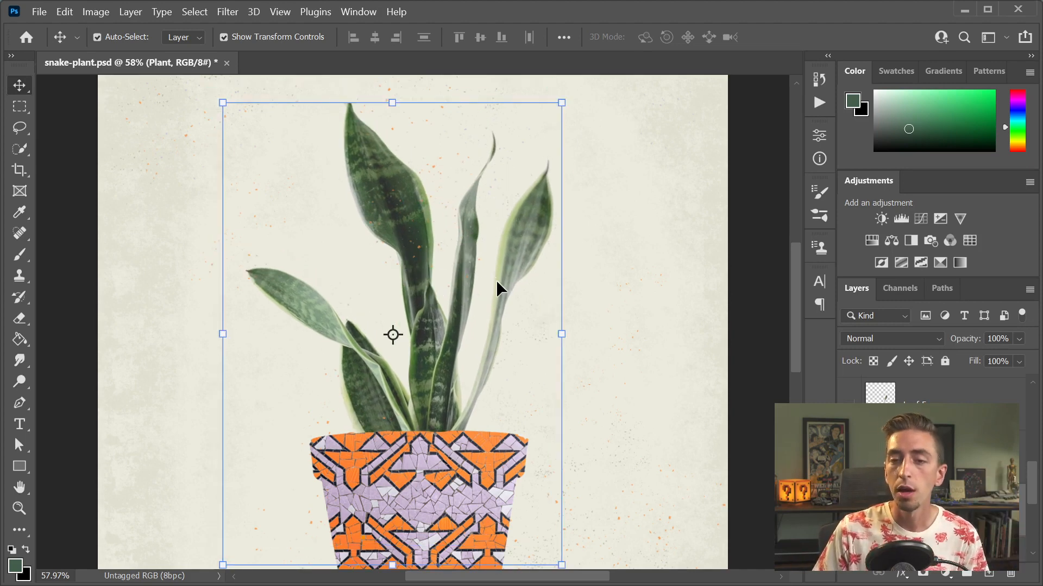
drag(402, 212, 402, 188)
key(ctrl+z)
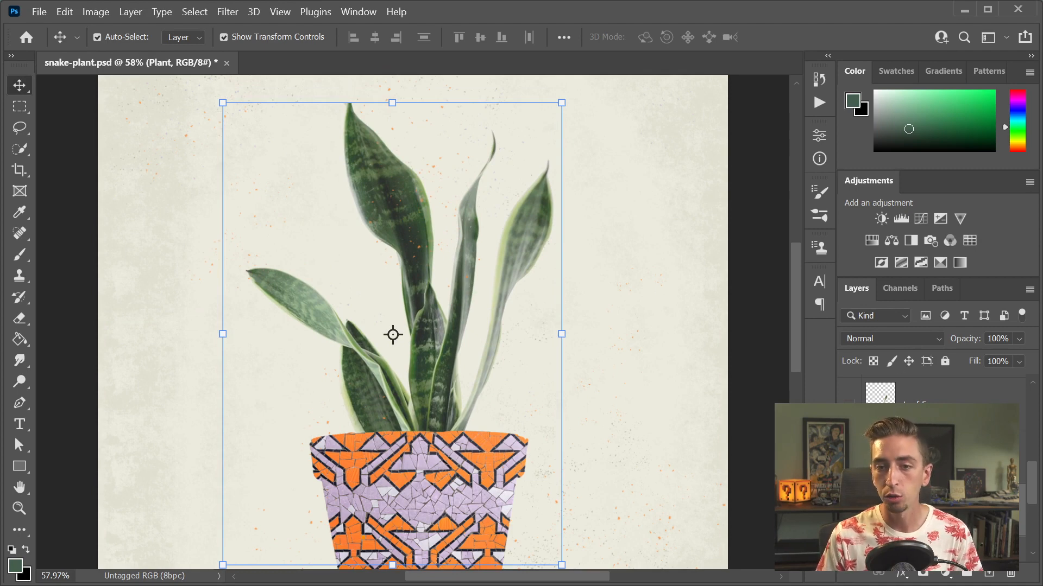
Step: Hide the Plant layer and show all the separate leaf layers again
click(849, 457)
click(850, 509)
scroll(849, 478, up, 1)
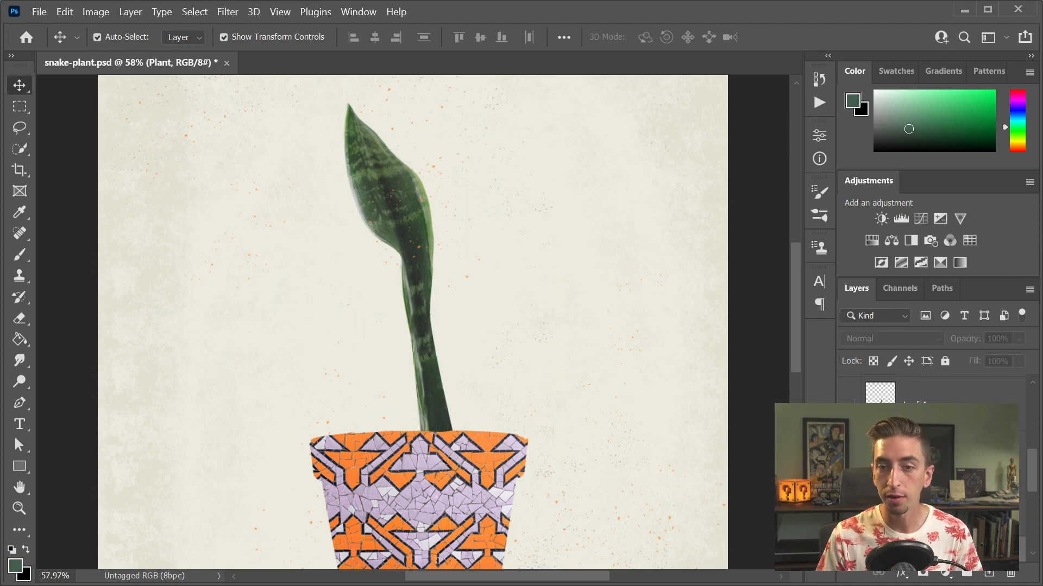
click(849, 457)
click(850, 407)
scroll(849, 434, up, 1)
click(849, 407)
scroll(849, 435, up, 2)
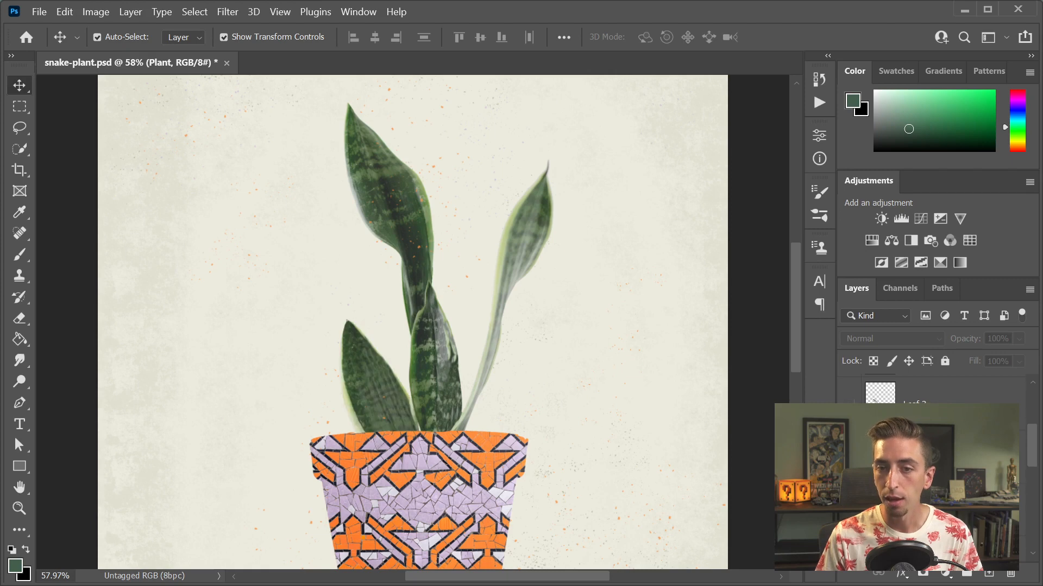
click(850, 457)
click(849, 407)
scroll(849, 462, up, 2)
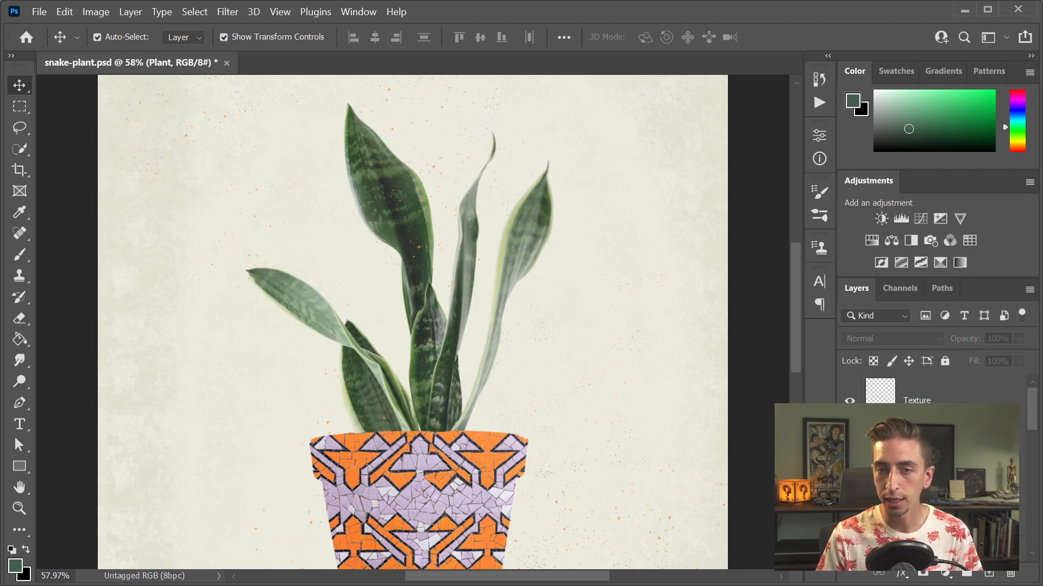
Step: Try moving the Leaf 1 and Leaf 4 layers individually on the canvas, and undo both moves
scroll(849, 462, down, 3)
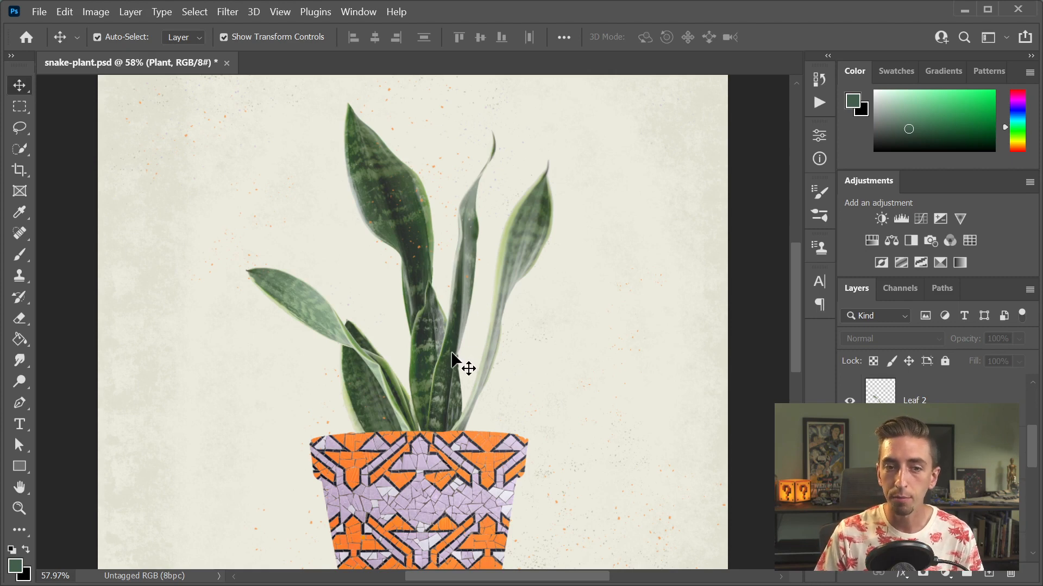
drag(465, 366, 500, 356)
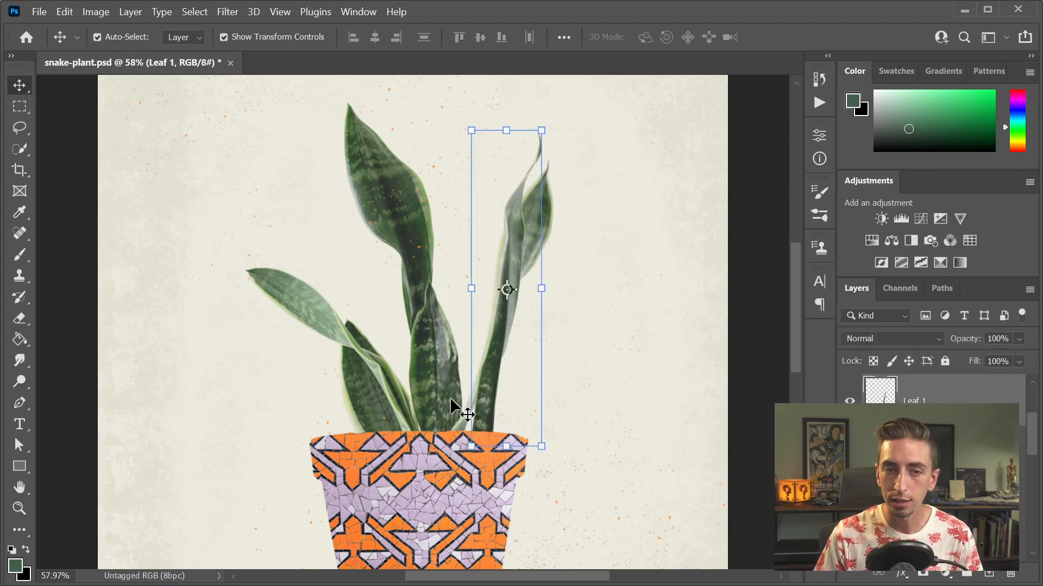
mouse_move(454, 400)
mouse_down()
mouse_move(426, 365)
mouse_move(442, 362)
mouse_move(467, 387)
mouse_up()
key(ctrl+z)
key(ctrl+z)
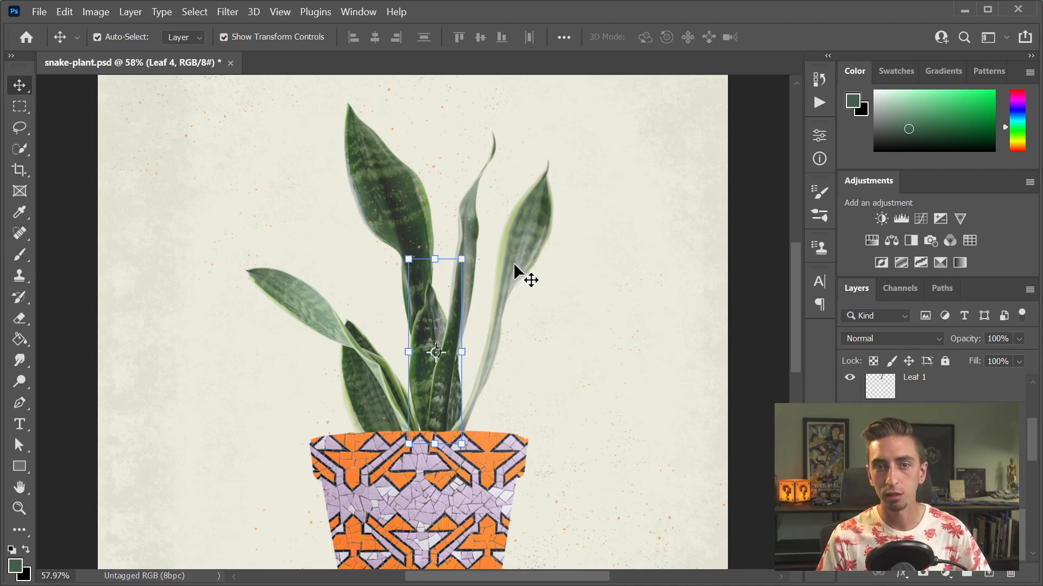
Step: Try rotating the Leaf 6 layer about 26 degrees clockwise, undo the rotation, and select the Leaf 5 layer
mouse_move(351, 338)
mouse_down()
mouse_move(292, 360)
mouse_move(358, 342)
mouse_up()
mouse_move(405, 187)
mouse_down()
mouse_move(402, 175)
mouse_move(375, 177)
mouse_move(406, 202)
mouse_up()
key(ctrl+t)
drag(484, 224, 493, 288)
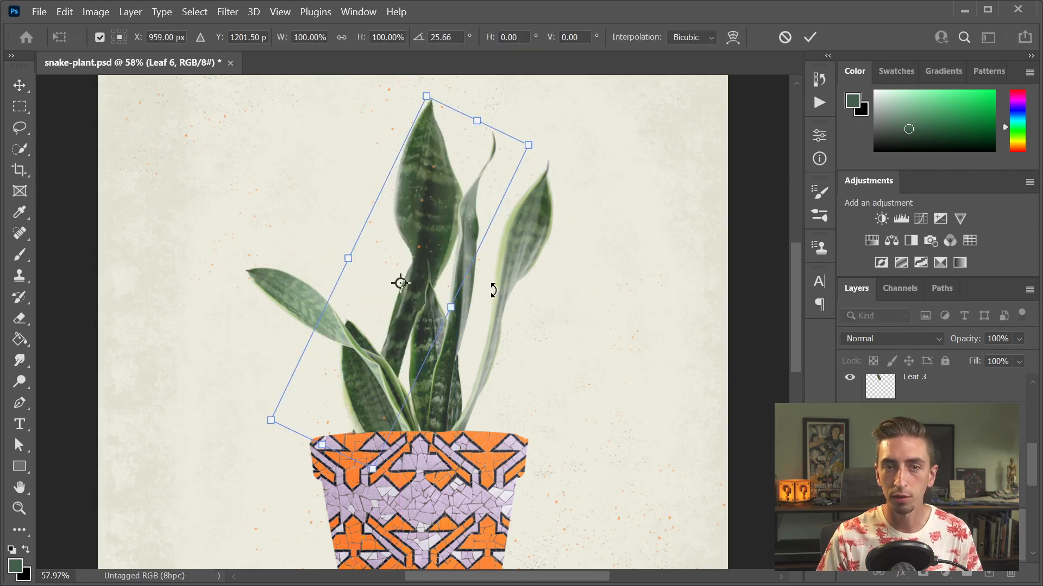
key(ctrl+z)
key(Return)
mouse_move(535, 234)
mouse_down()
mouse_move(539, 222)
mouse_move(568, 245)
mouse_move(543, 236)
mouse_up()
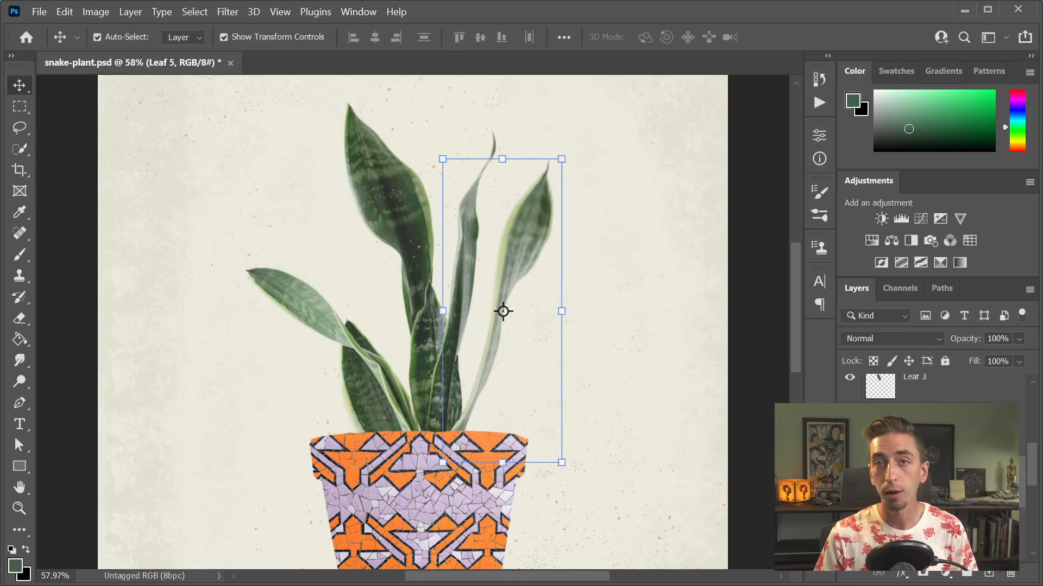
Step: Select the Text layer containing the handwritten "Snake plant" caption below the pot
scroll(932, 469, down, 3)
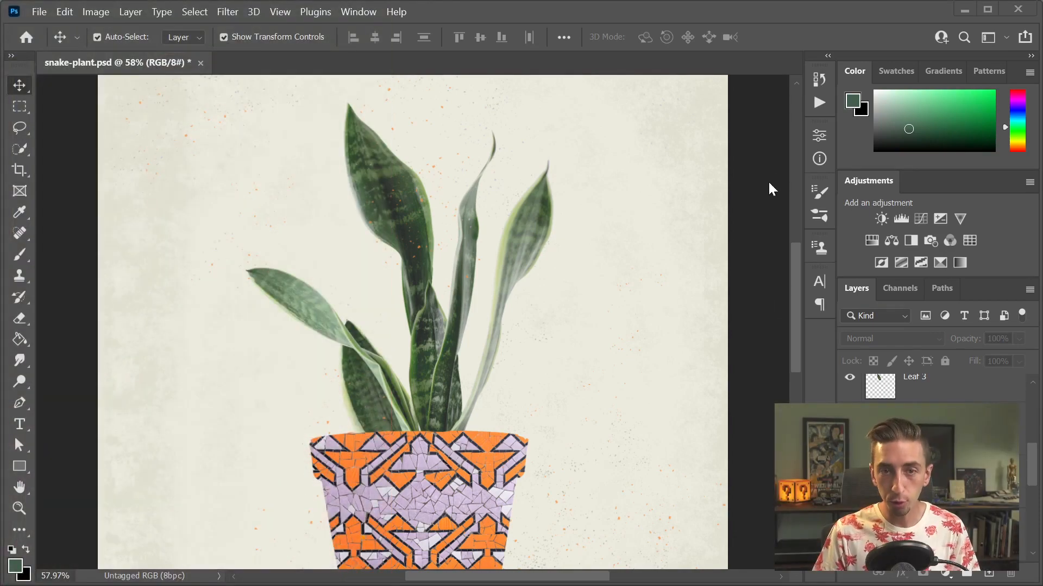
key(z)
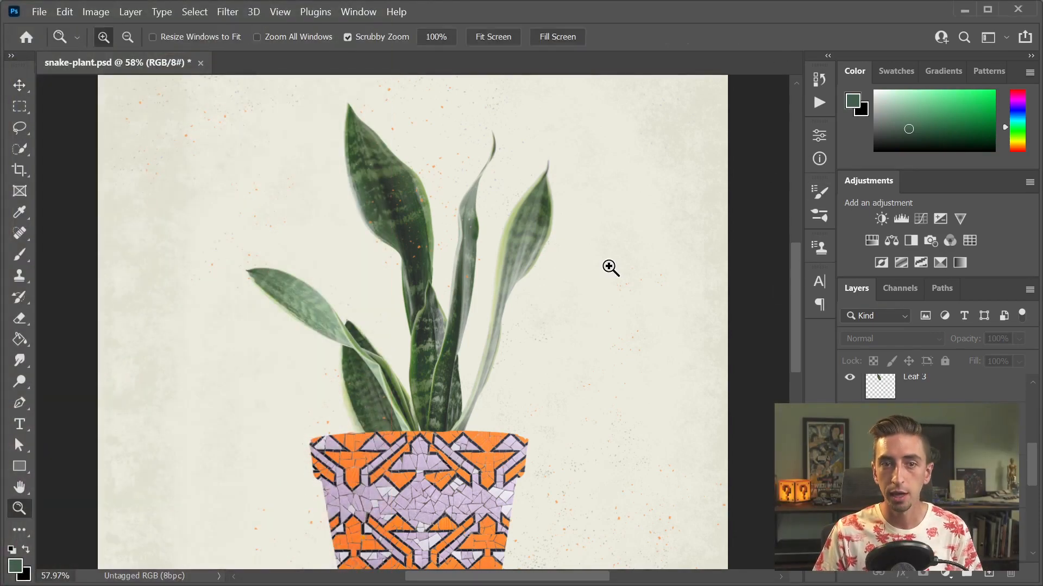
drag(610, 268, 557, 286)
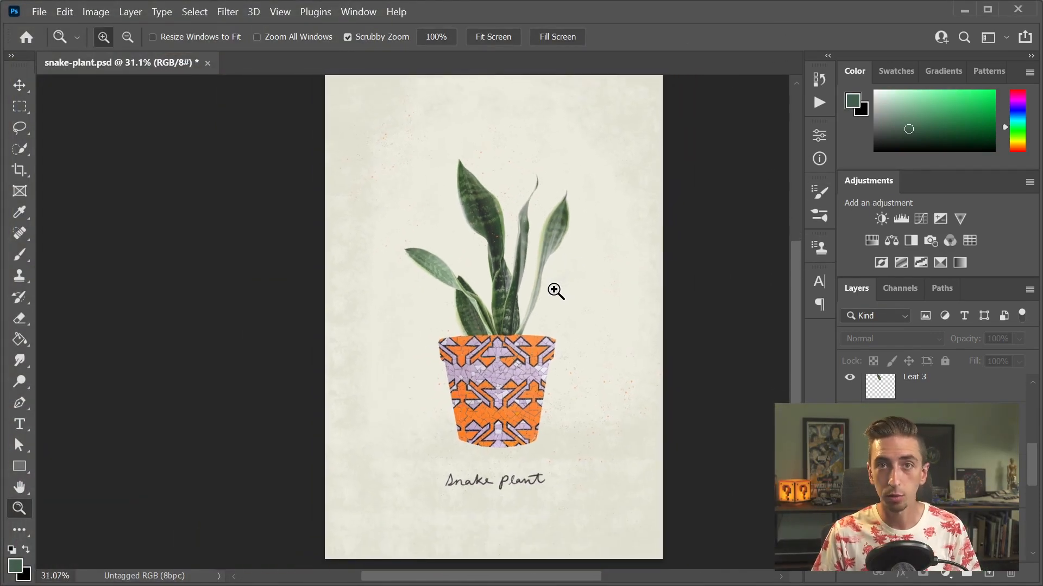
key(ctrl+0)
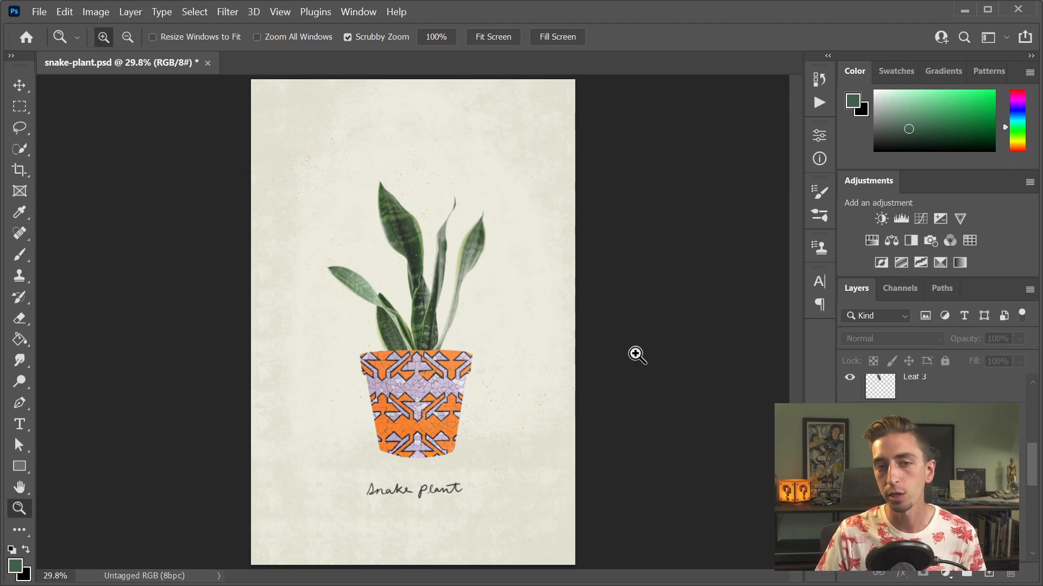
key(v)
click(553, 374)
click(612, 399)
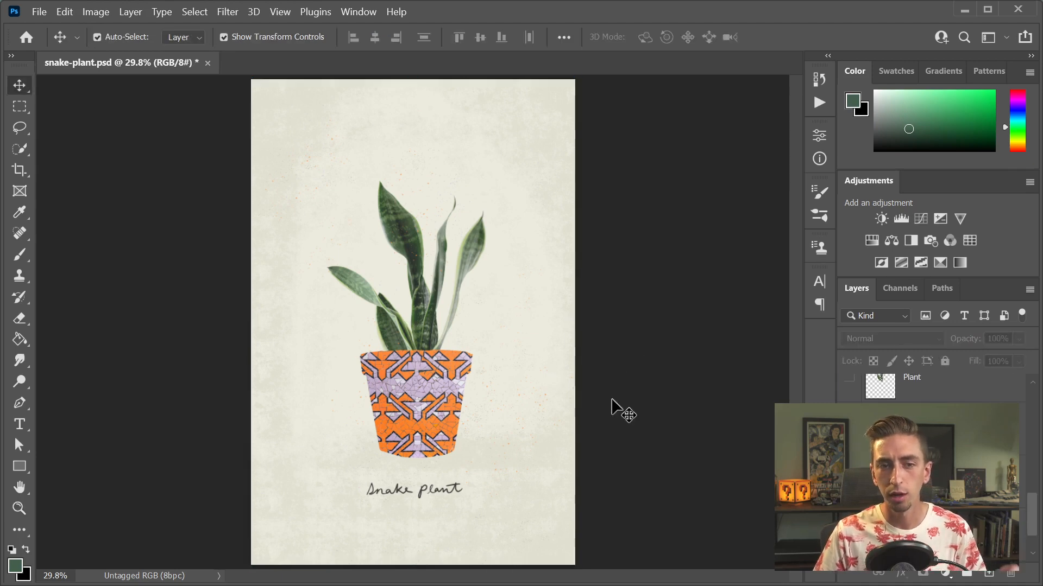
click(432, 490)
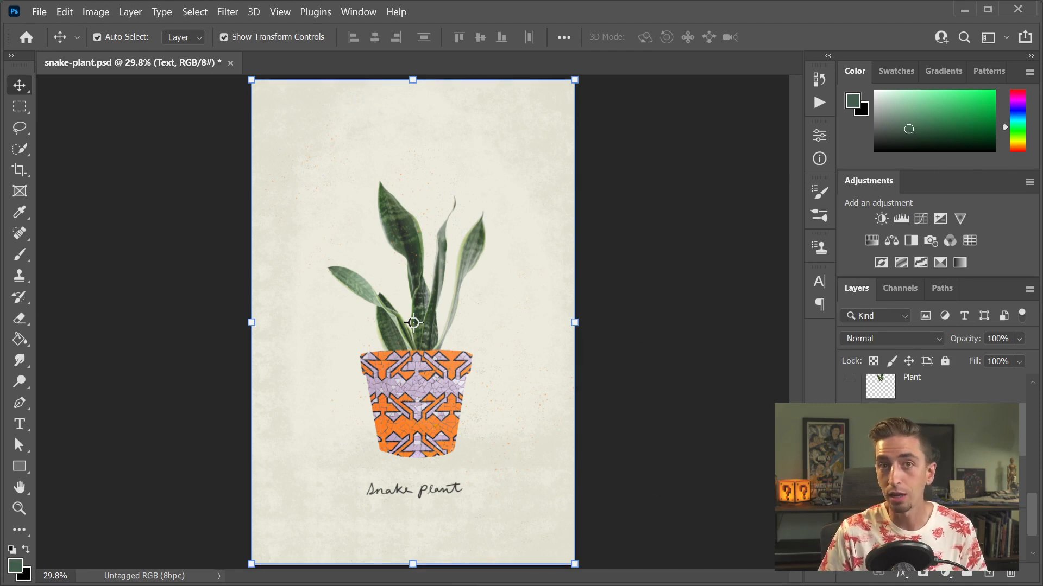
scroll(931, 469, up, 5)
scroll(931, 470, up, 1)
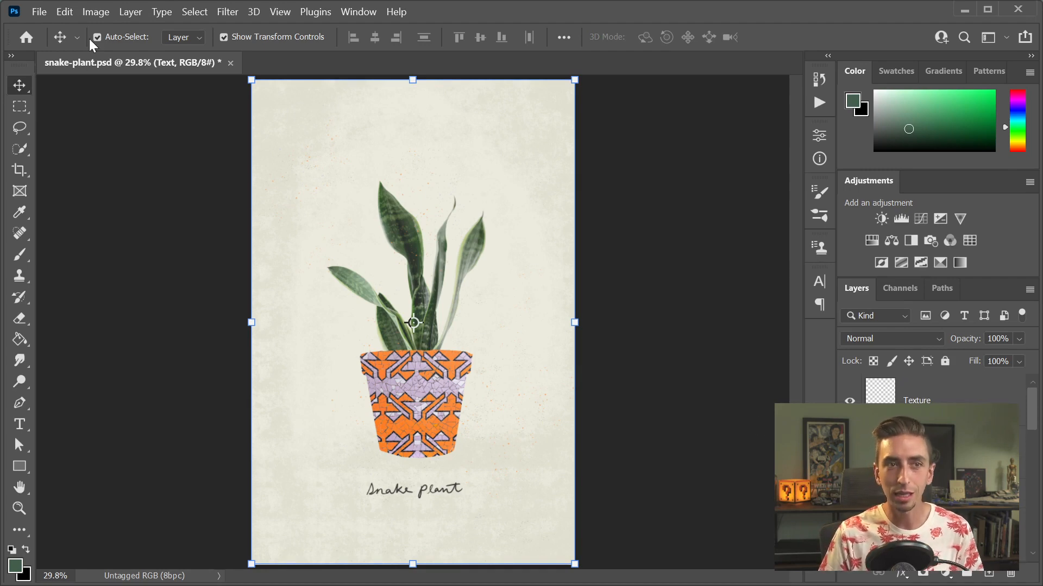
Step: Enlarge the canvas to 2001 pixels wide and 3001 pixels high
click(103, 17)
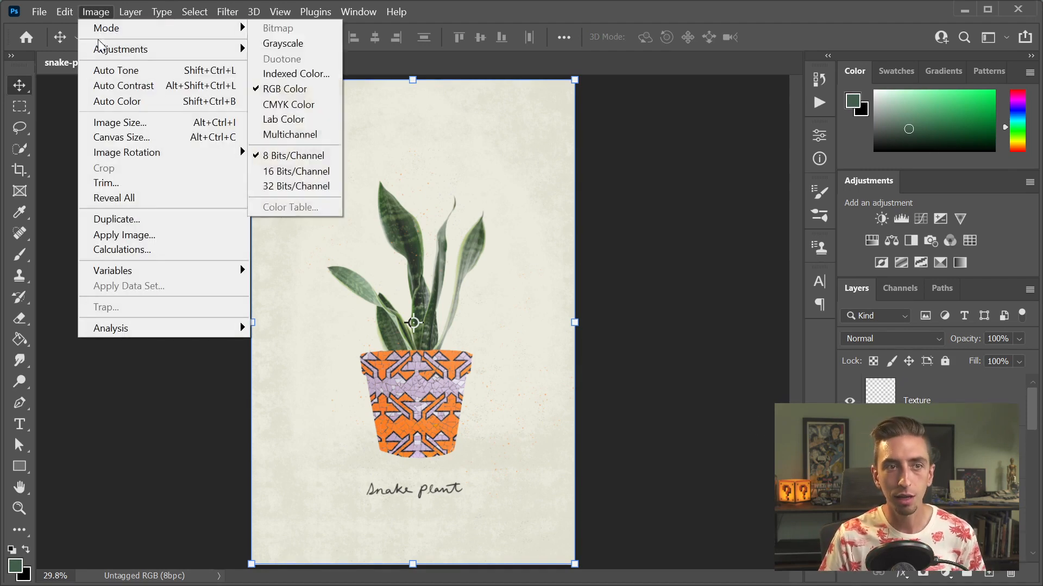
click(122, 142)
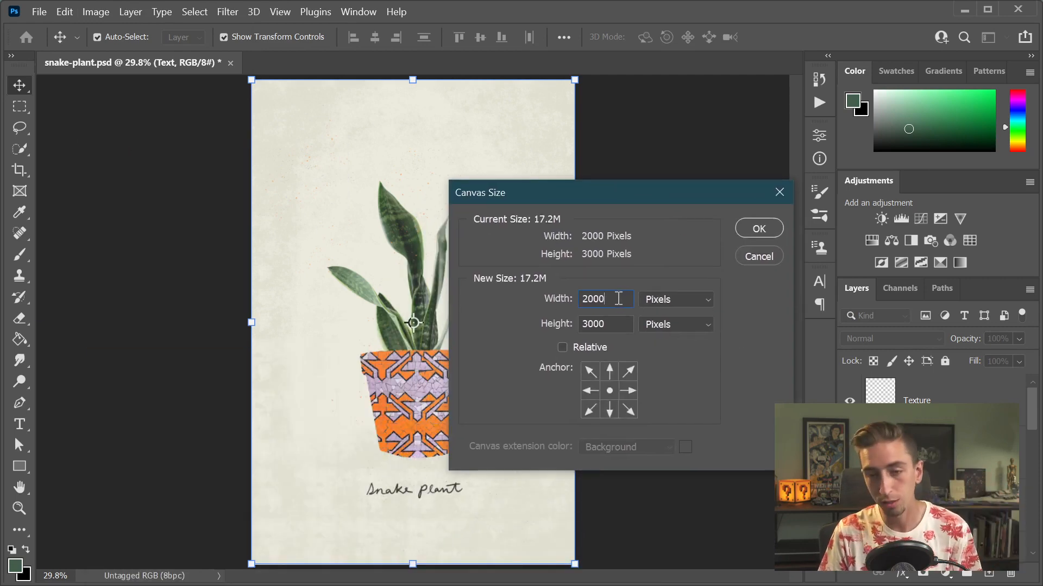
key(Up)
click(619, 329)
key(Up)
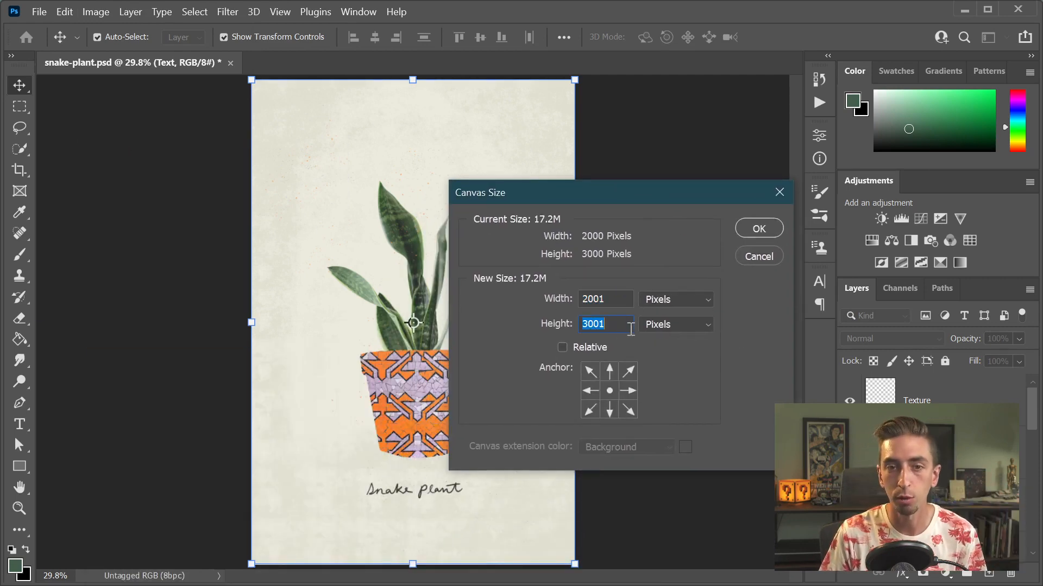
click(782, 230)
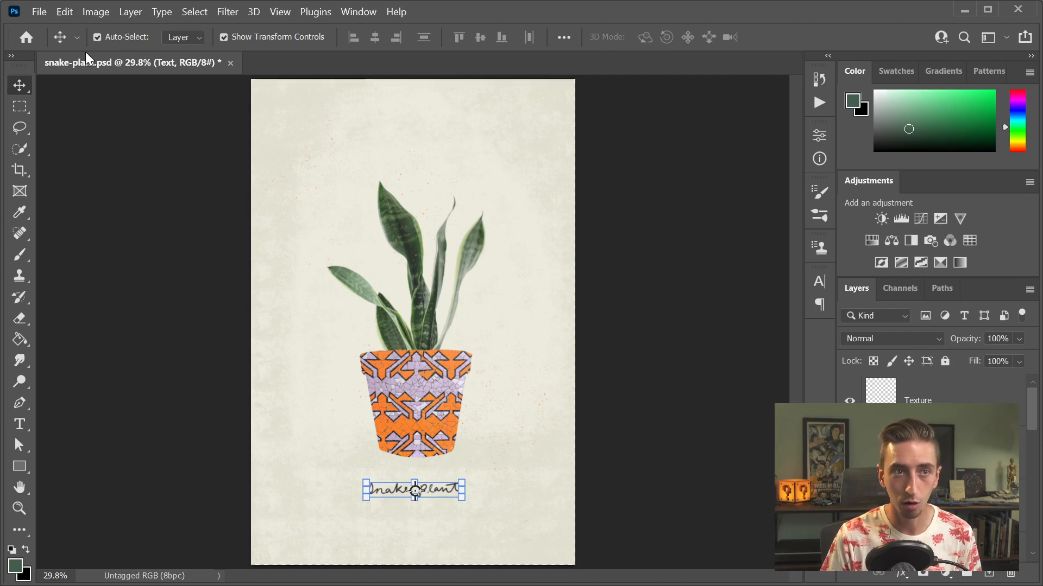
Step: Set the canvas width back to 2000 pixels and deselect all layers
click(103, 16)
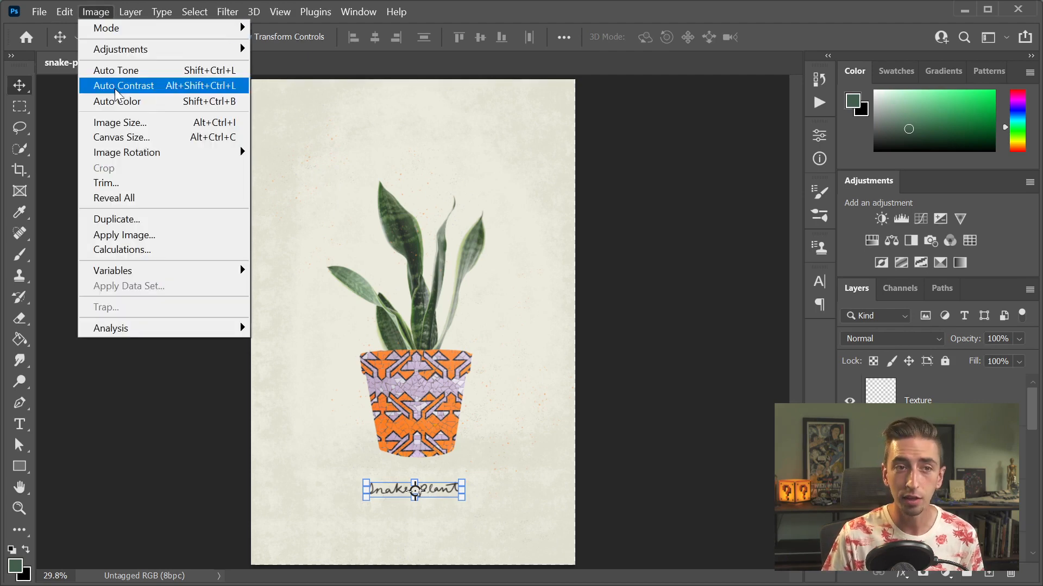
click(151, 142)
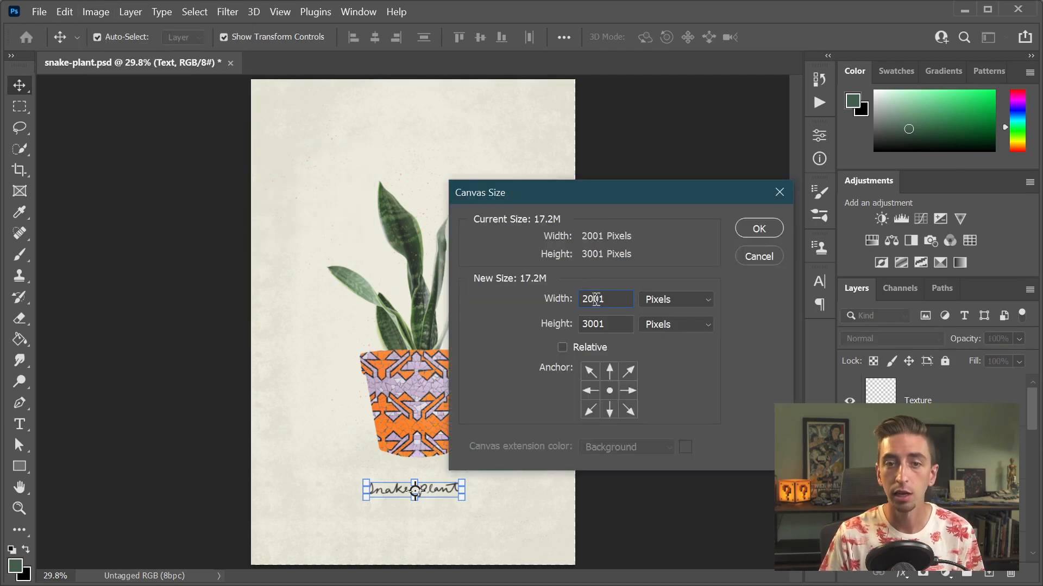
double_click(595, 299)
text(2000)
key(Tab)
click(758, 228)
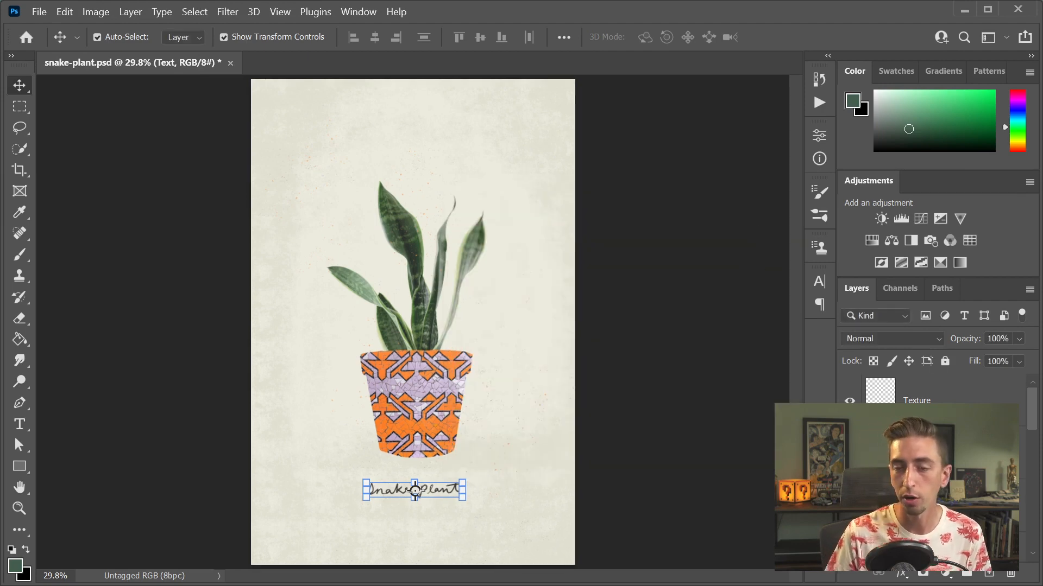
click(983, 386)
click(758, 408)
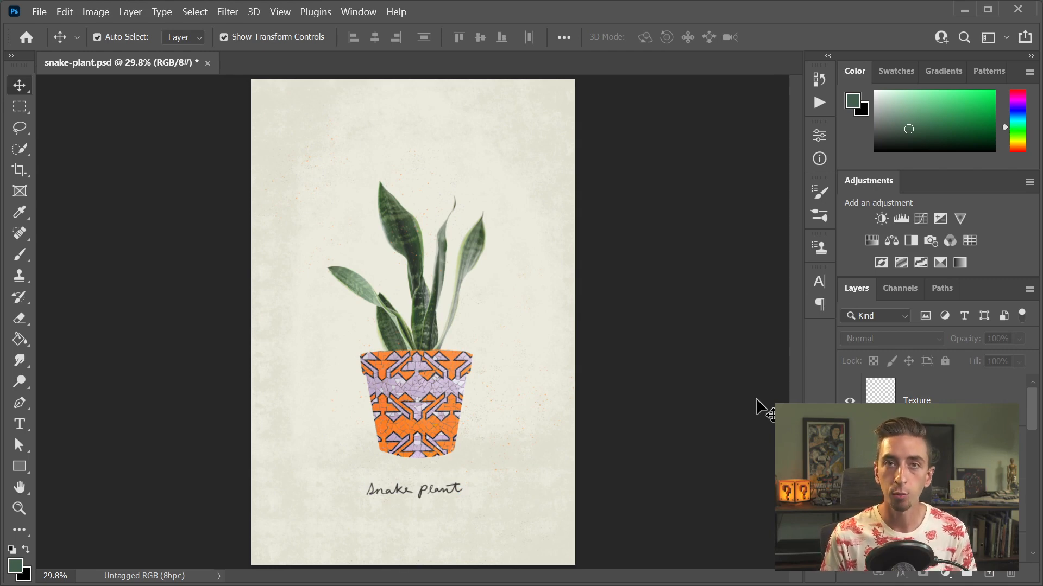
click(98, 12)
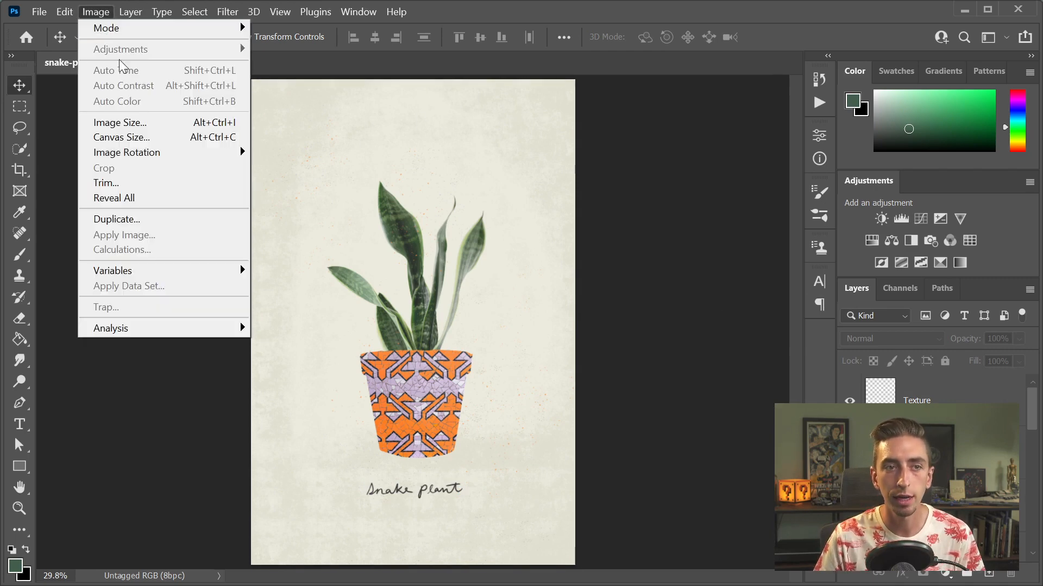
click(137, 124)
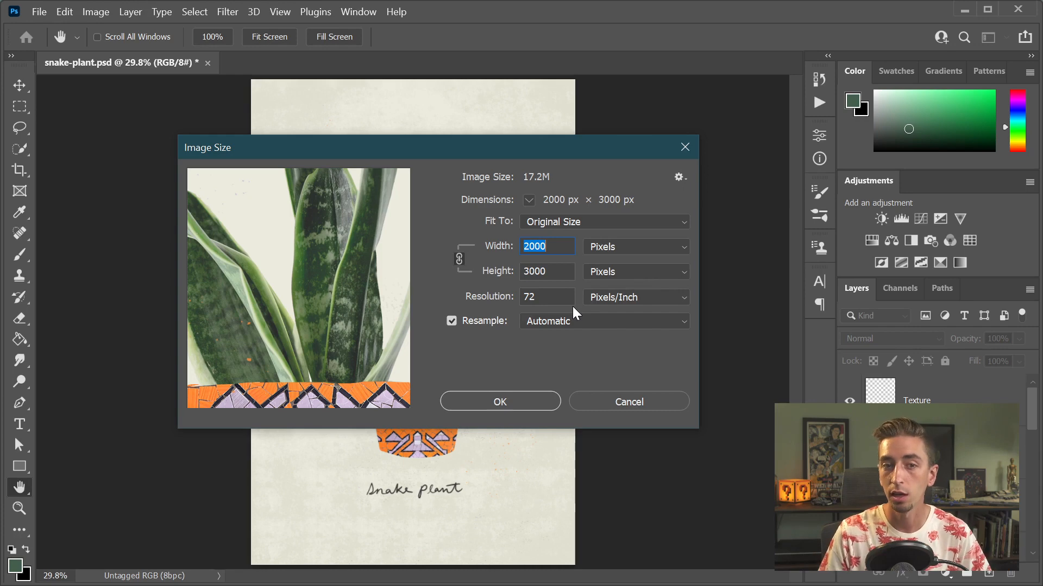
key(Tab)
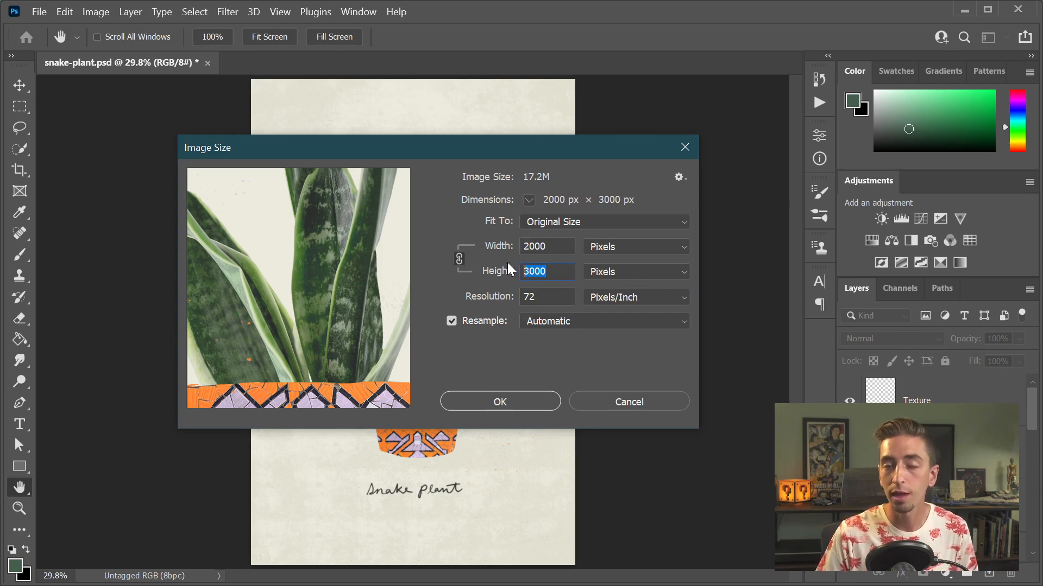
text(100)
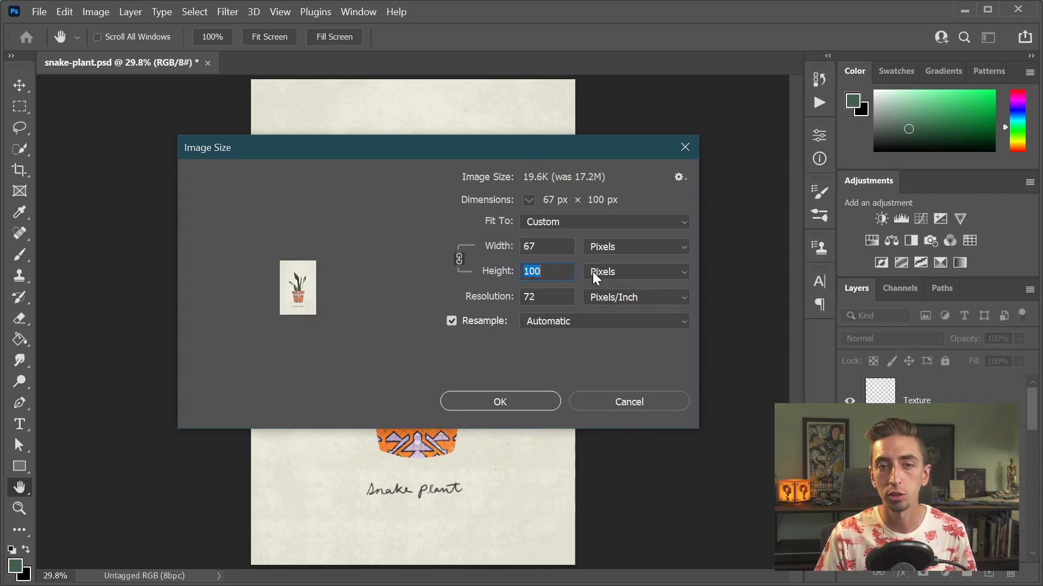
text(1000)
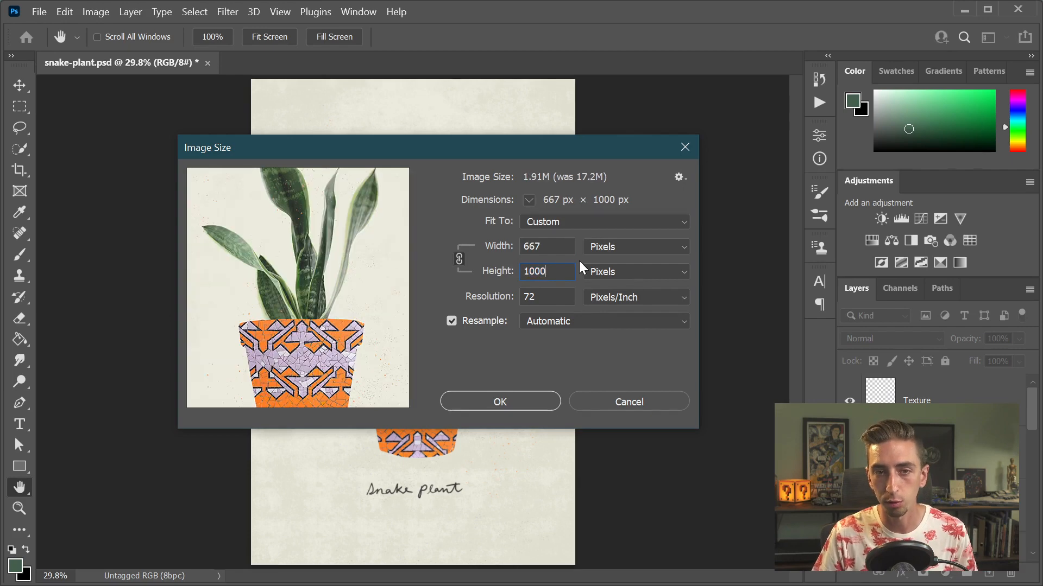
click(549, 245)
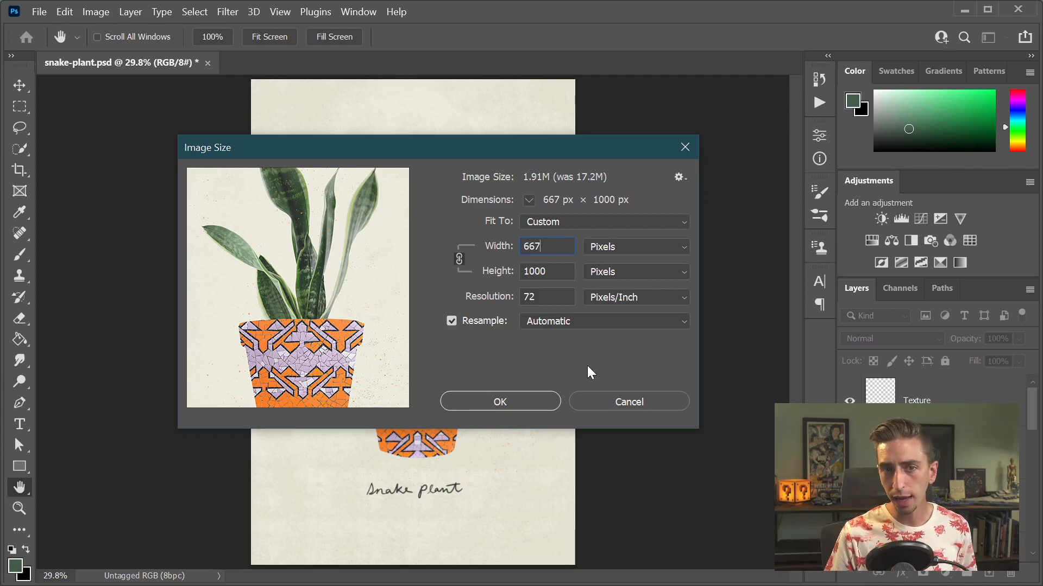
click(629, 402)
key(v)
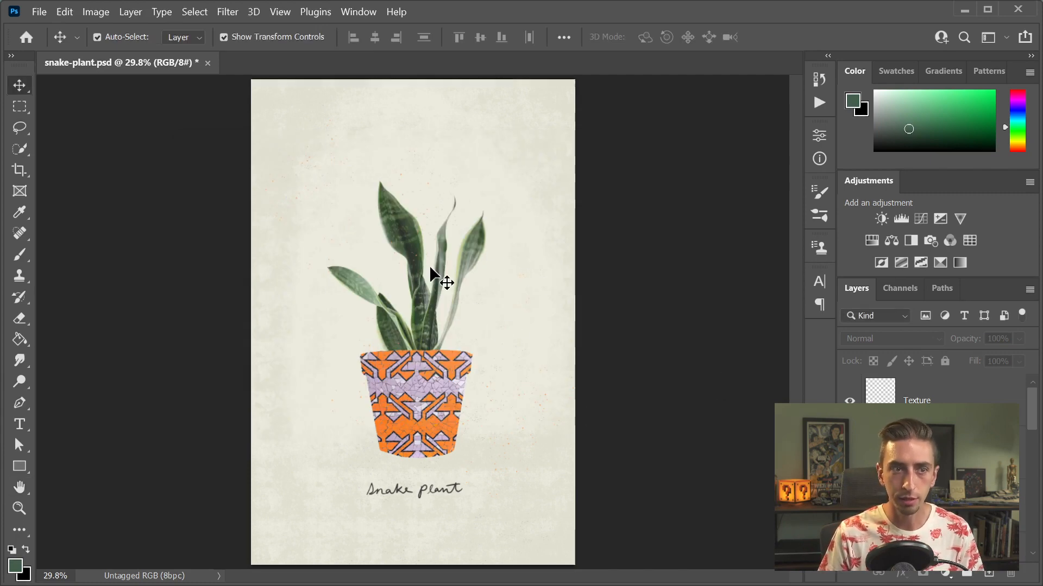
Step: Crop the poster to a 1 : 1 (Square) ratio, positioned so the plant, pot and caption all fit inside the frame
key(z)
drag(505, 255, 474, 254)
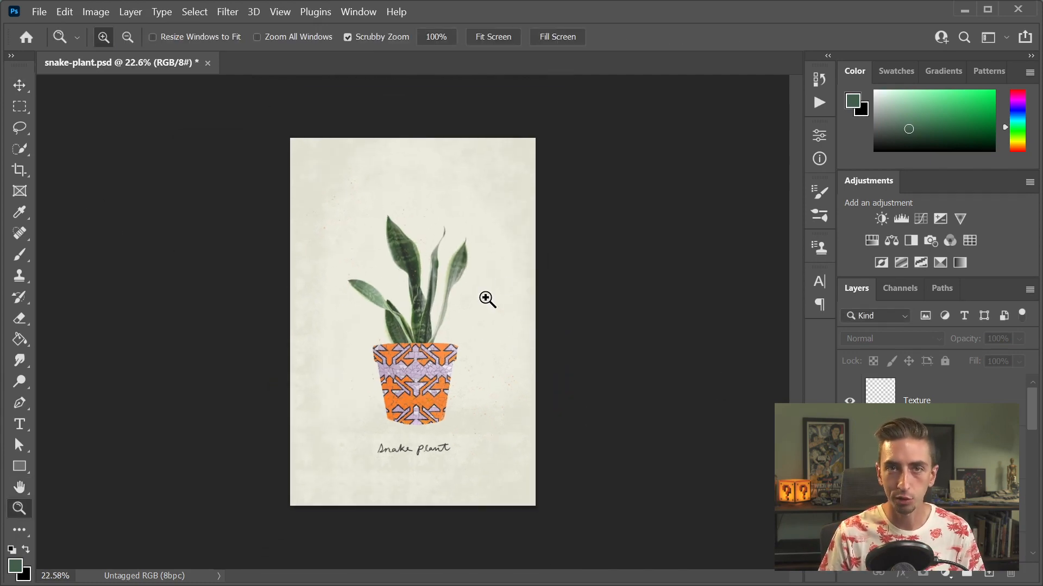
key(c)
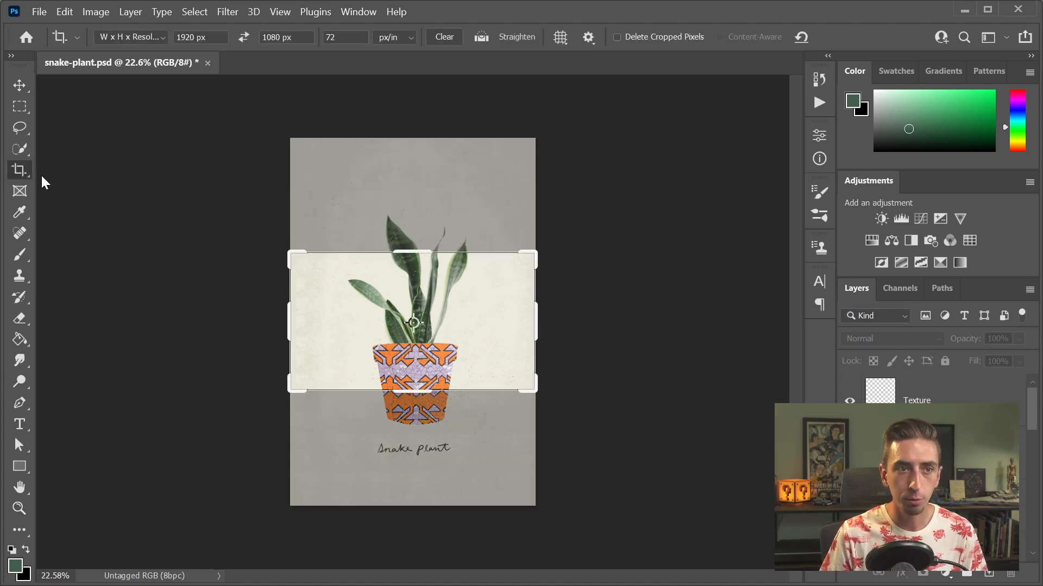
click(135, 37)
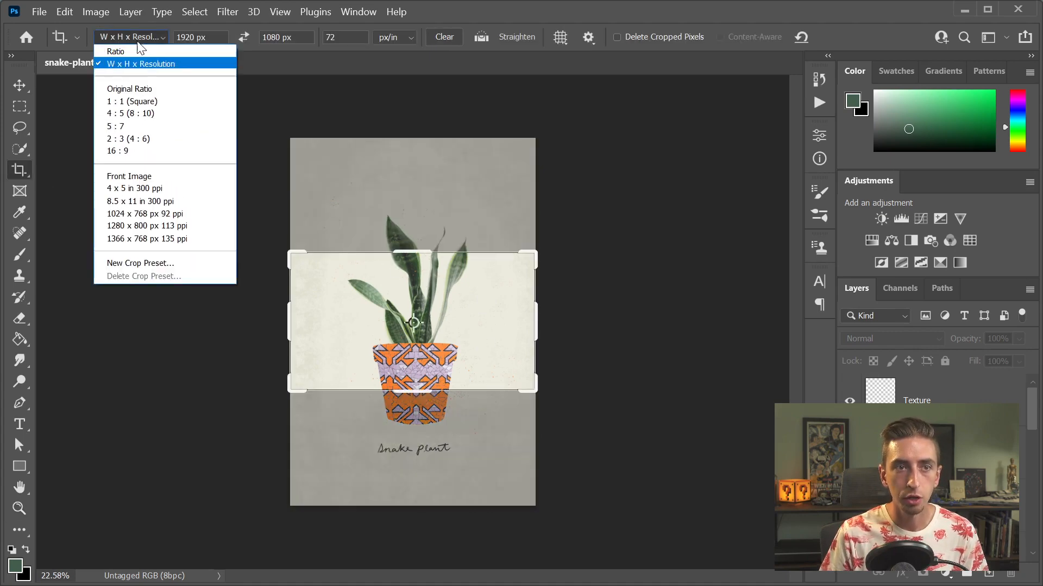
click(119, 103)
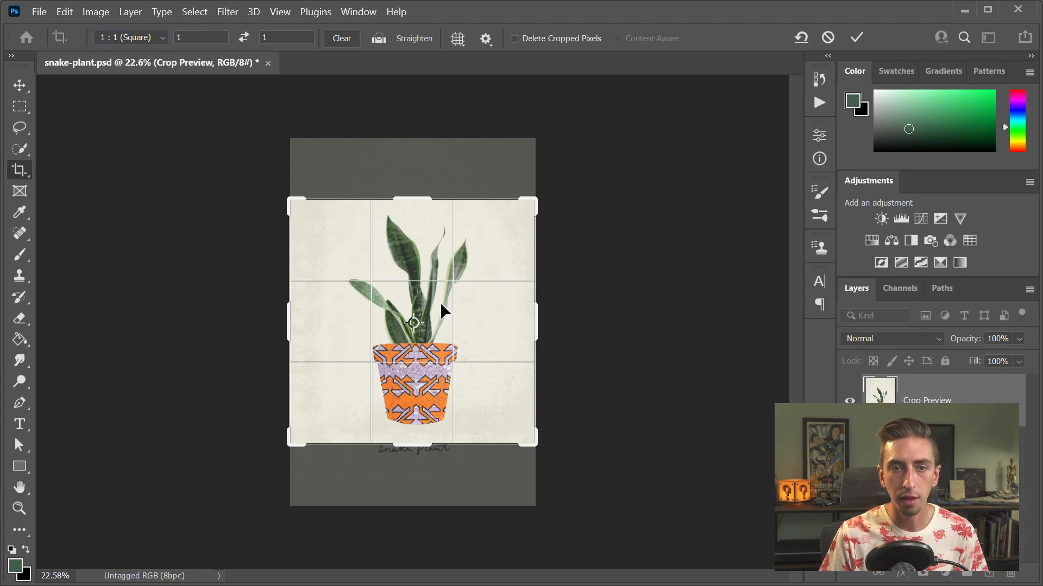
mouse_move(438, 317)
mouse_down()
mouse_move(437, 298)
mouse_move(423, 302)
mouse_move(435, 298)
mouse_up()
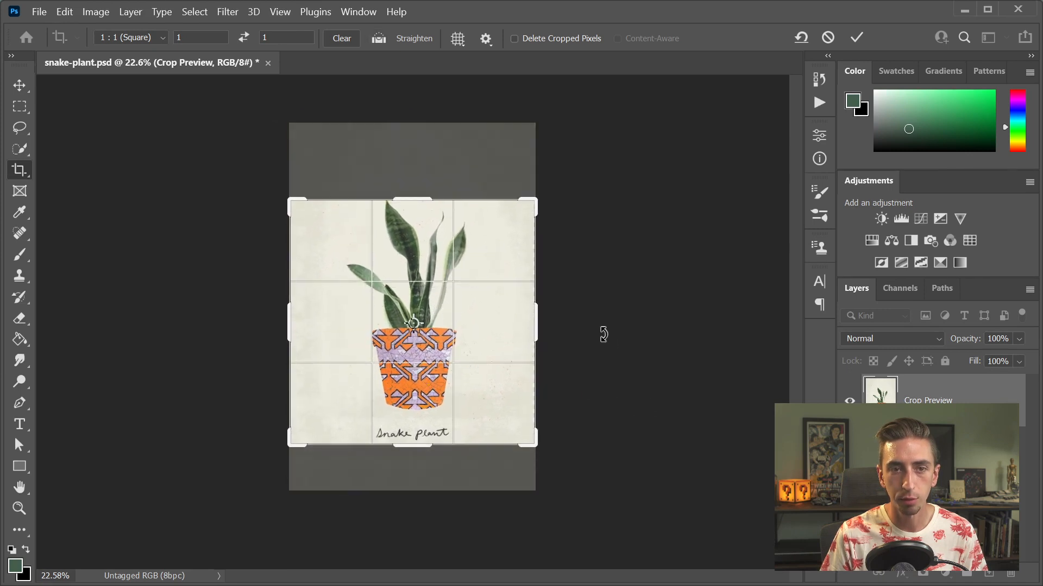
click(857, 37)
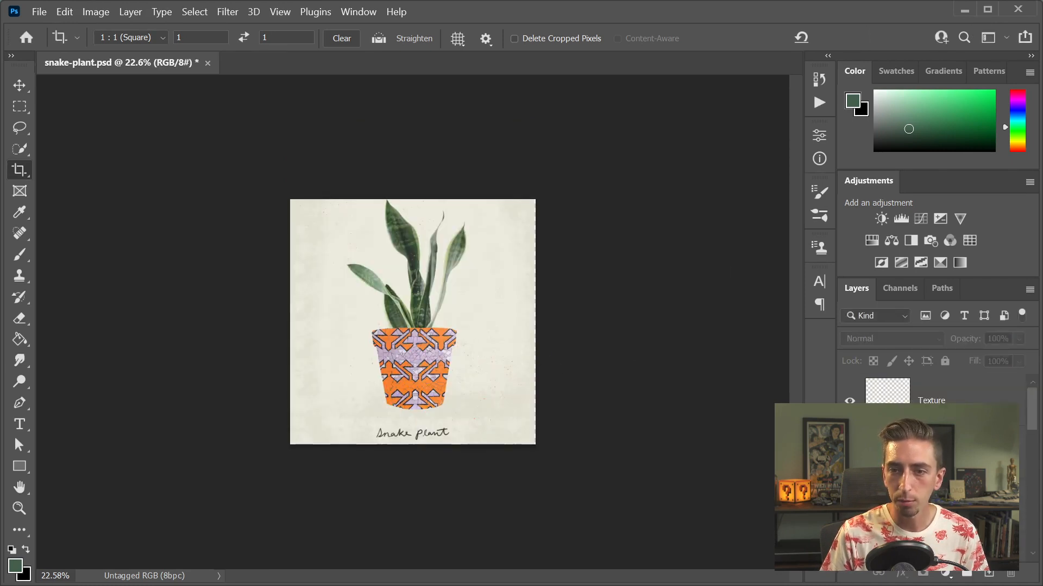
Step: Select the pot, leaf and Text layers together, scale them to about 86% and centre them within the square canvas
key(v)
click(431, 373)
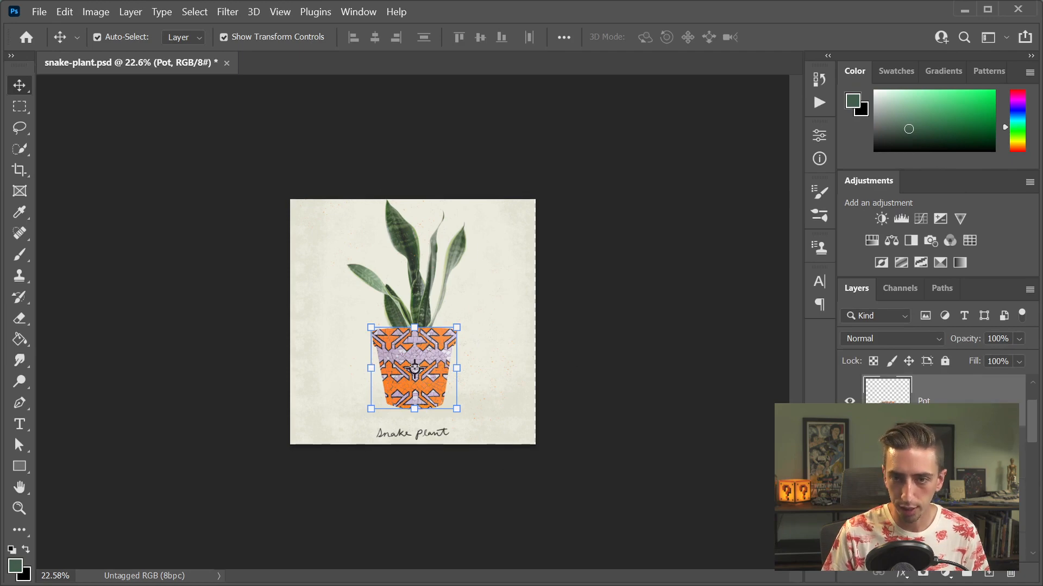
scroll(932, 467, down, 8)
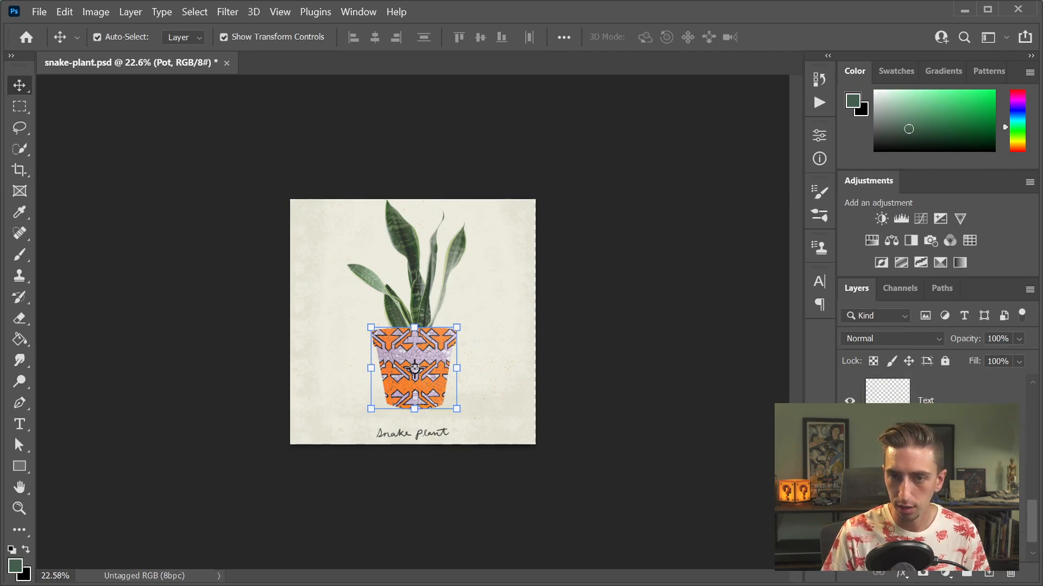
click(459, 310)
drag(467, 199, 467, 216)
drag(435, 353, 435, 357)
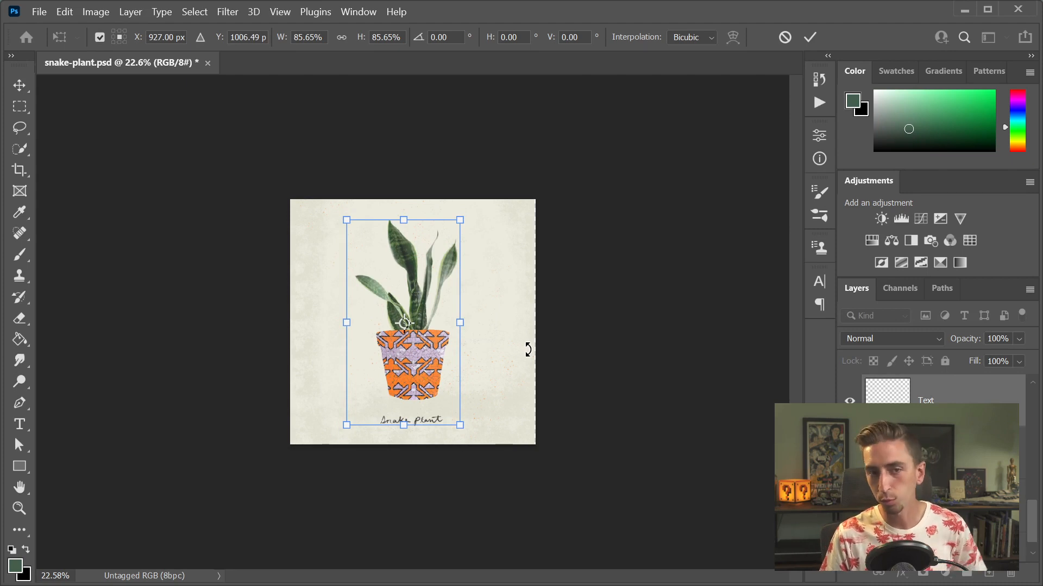
key(Return)
click(590, 312)
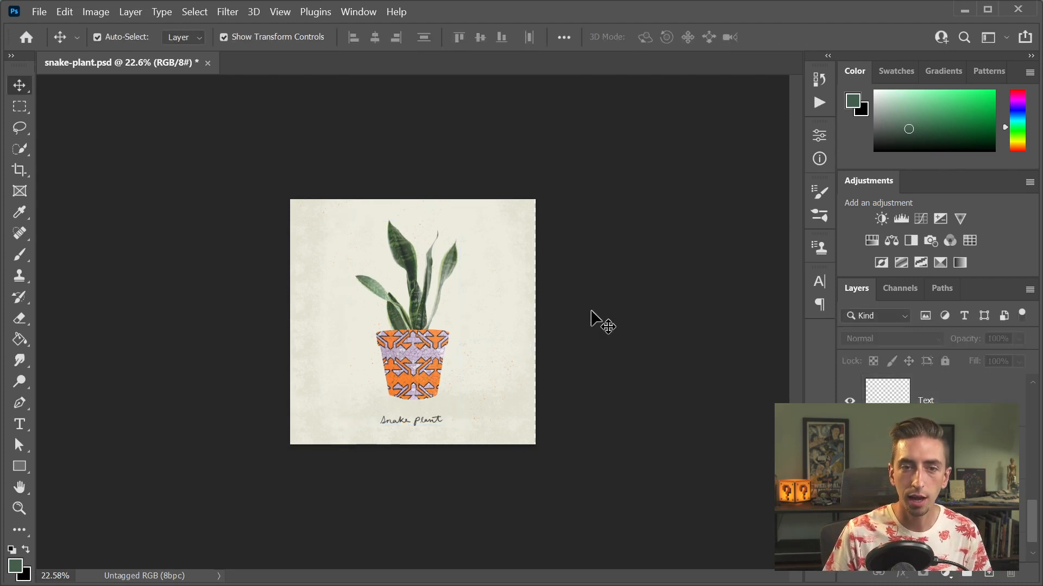
Step: Adjust the BG layer to cover the transparent strip along the artwork's right edge, then save the document
key(z)
drag(500, 265, 478, 217)
drag(444, 261, 526, 228)
scroll(934, 482, down, 1)
click(934, 482)
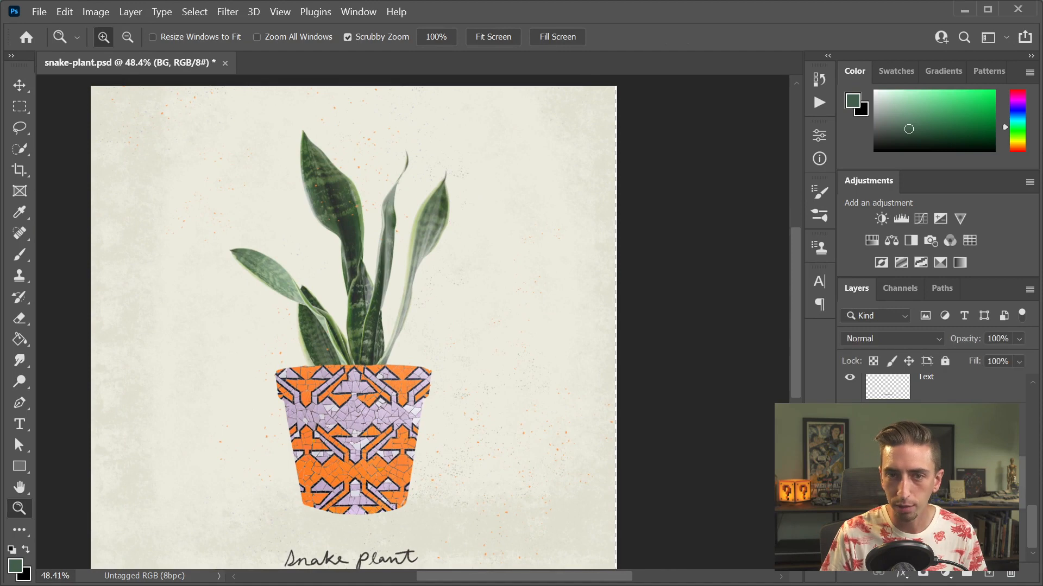
key(v)
drag(576, 350, 473, 286)
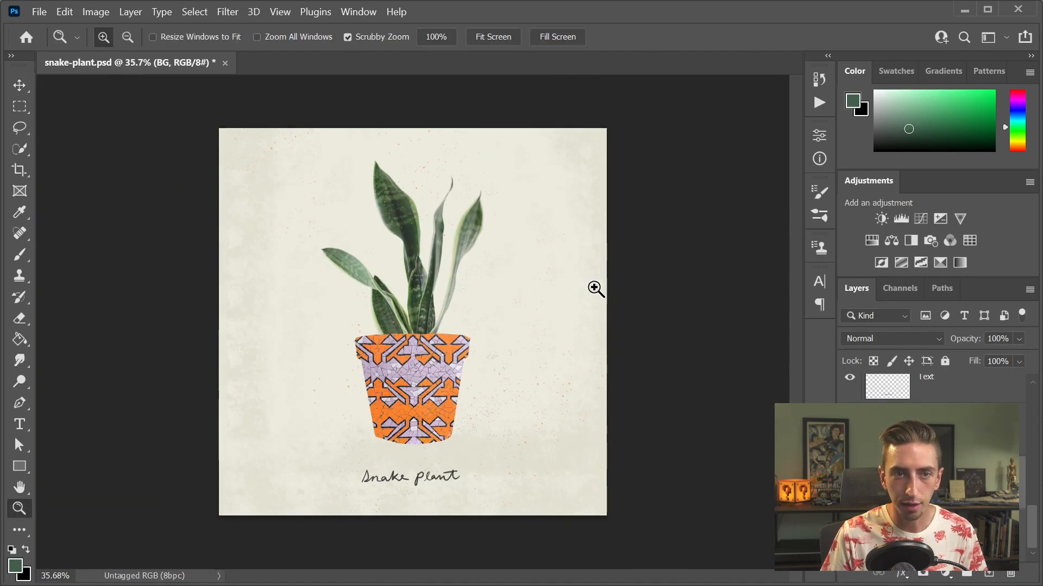
click(729, 349)
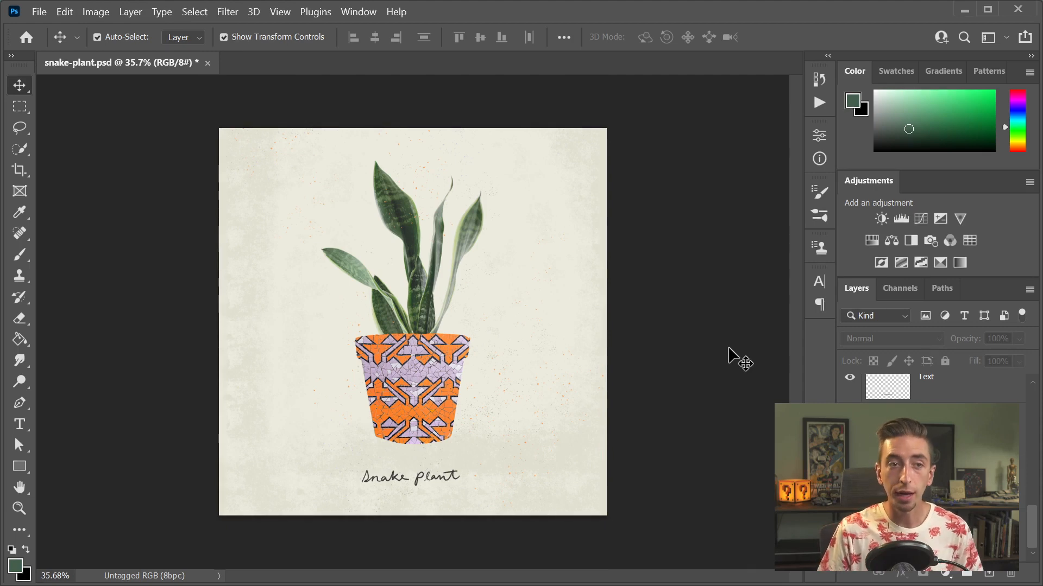
scroll(934, 424, up, 5)
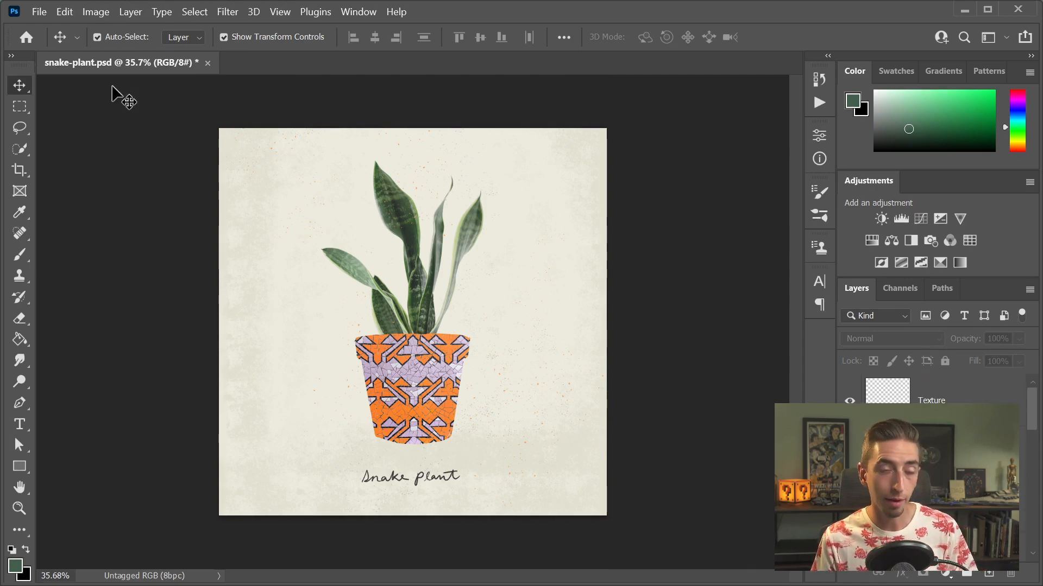
click(39, 11)
click(95, 185)
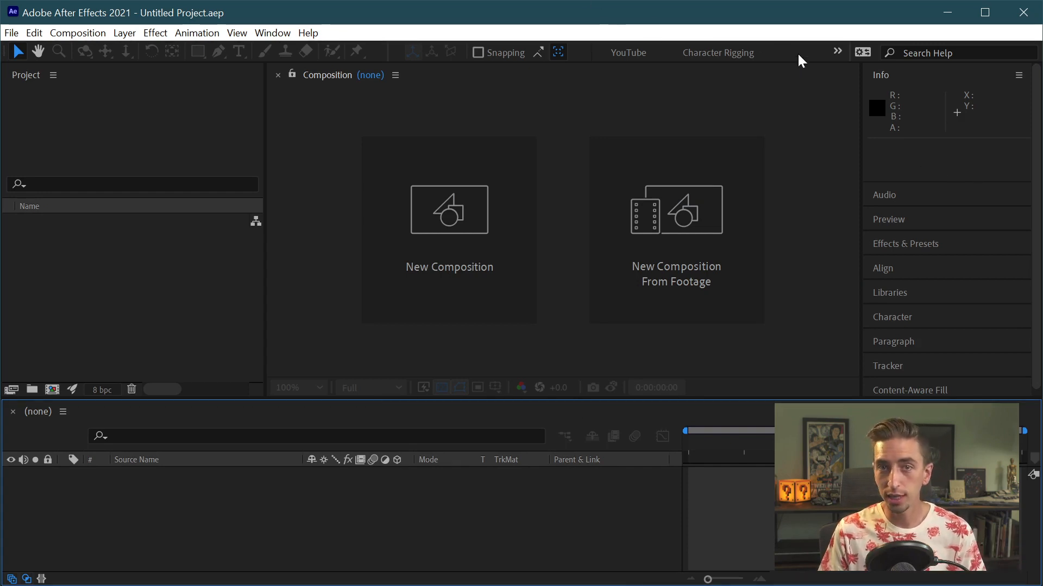
Step: Switch to After Effects and reset the Default workspace to its saved layout
click(275, 33)
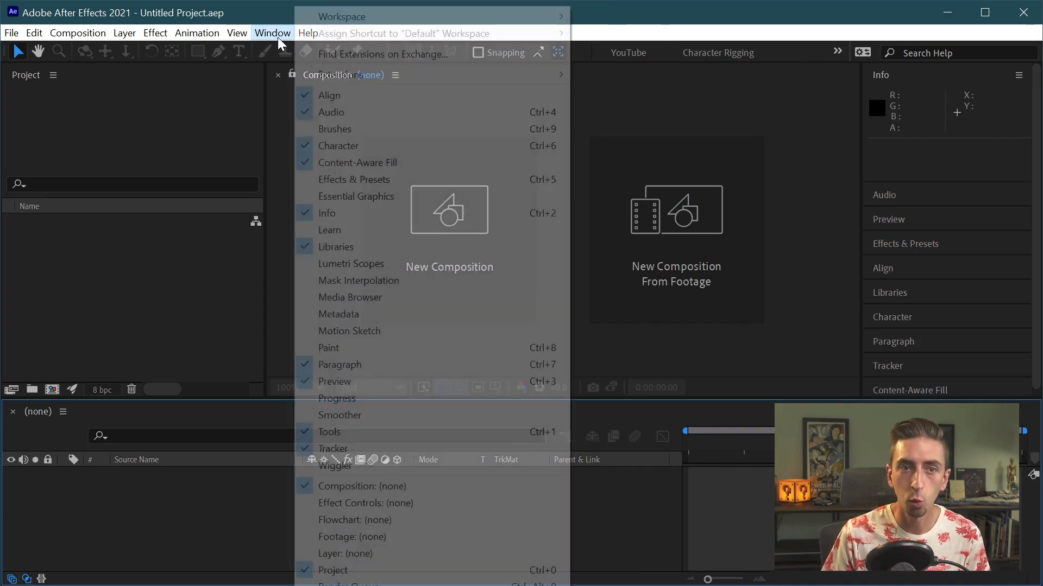
mouse_move(343, 20)
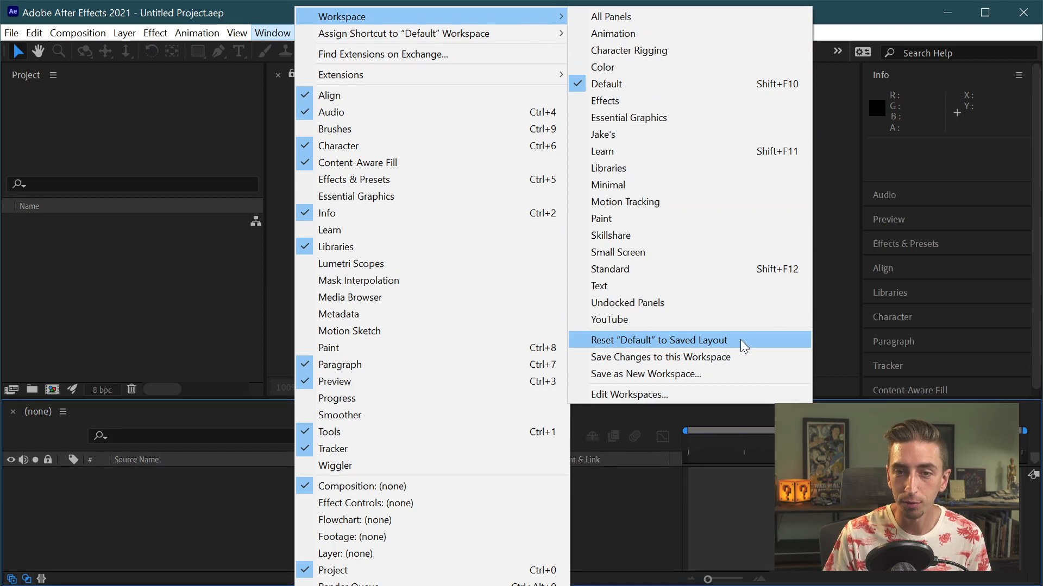
click(723, 341)
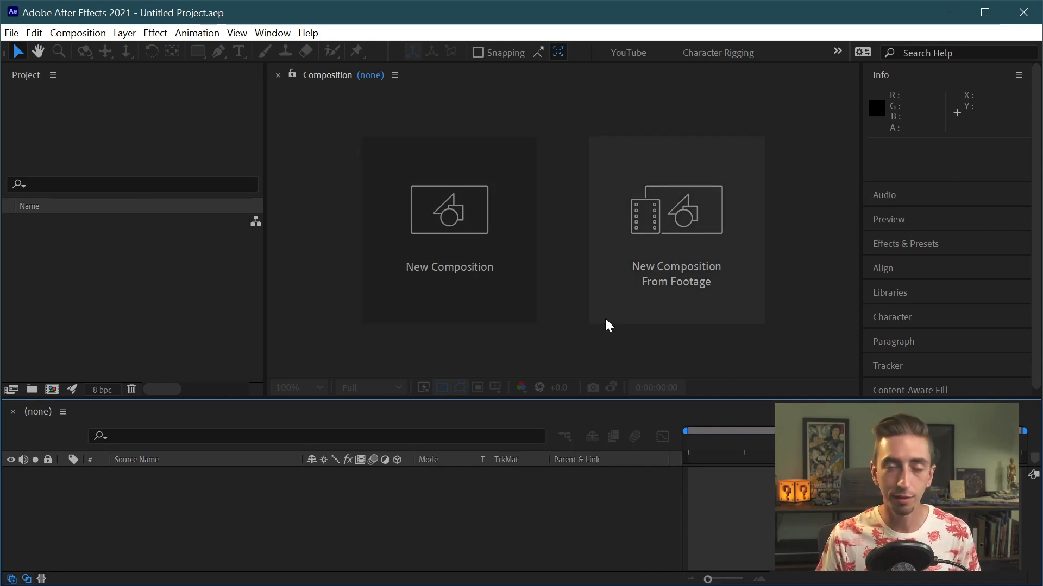
Step: Import snake-plant.psd as Composition - Retain Layer Sizes with layer styles merged into footage
click(214, 289)
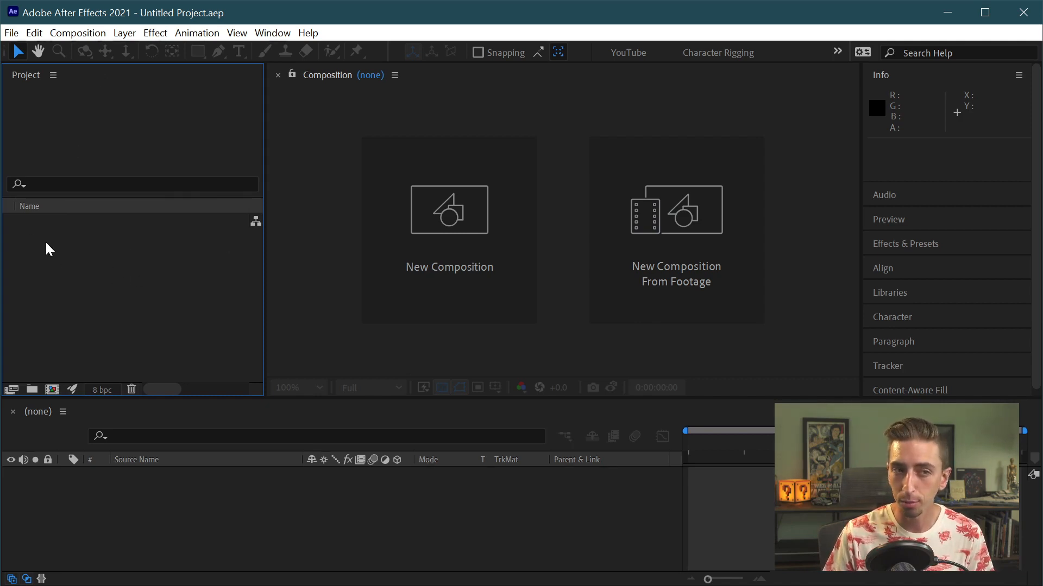
double_click(100, 264)
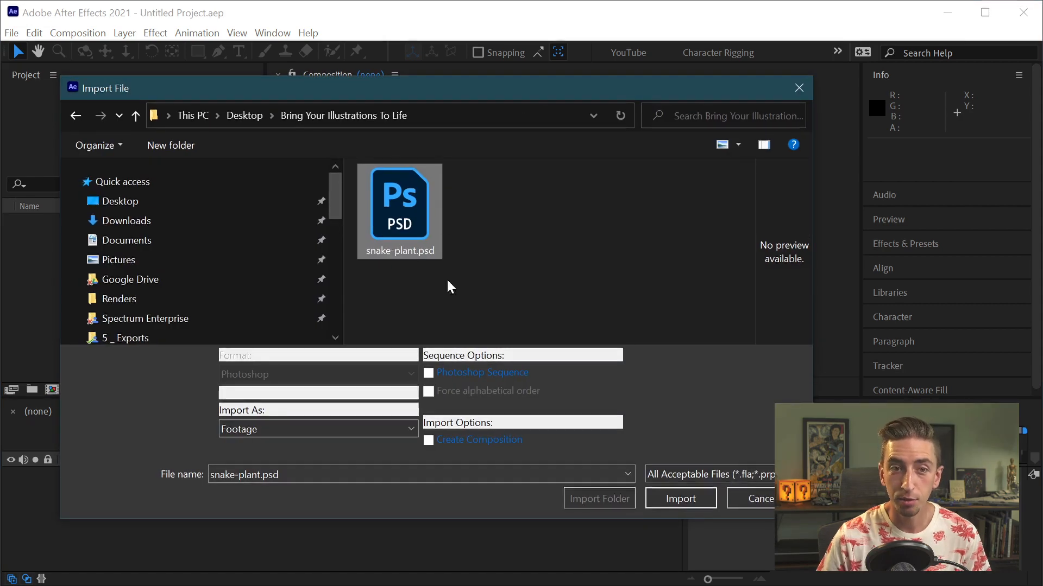
click(680, 499)
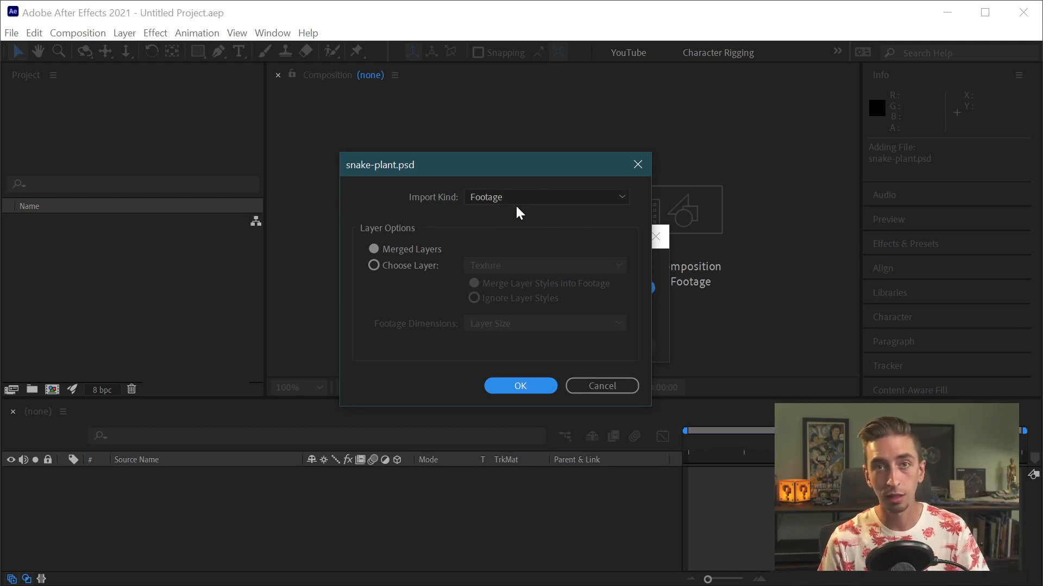
click(497, 199)
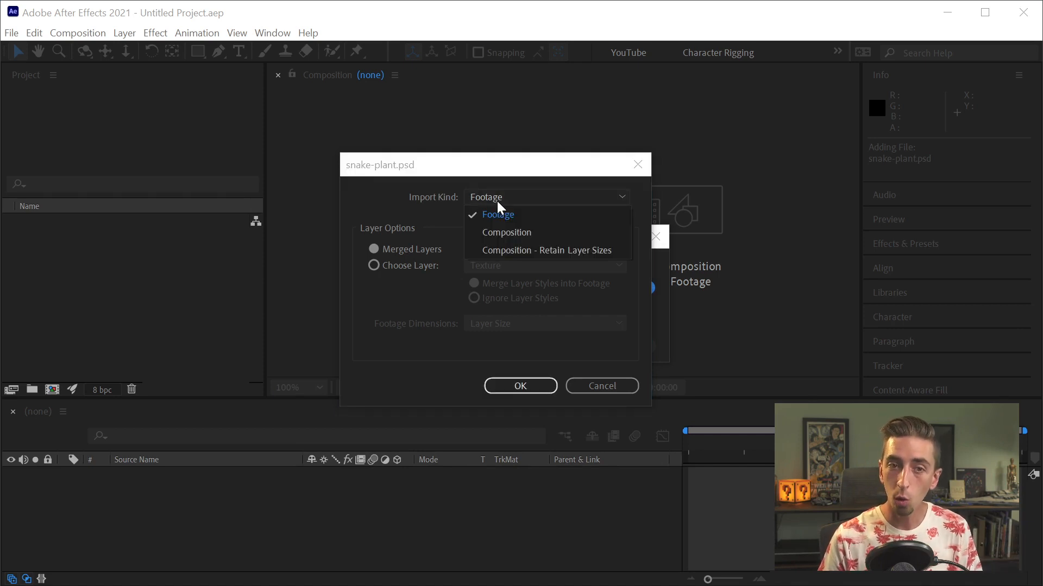
click(572, 254)
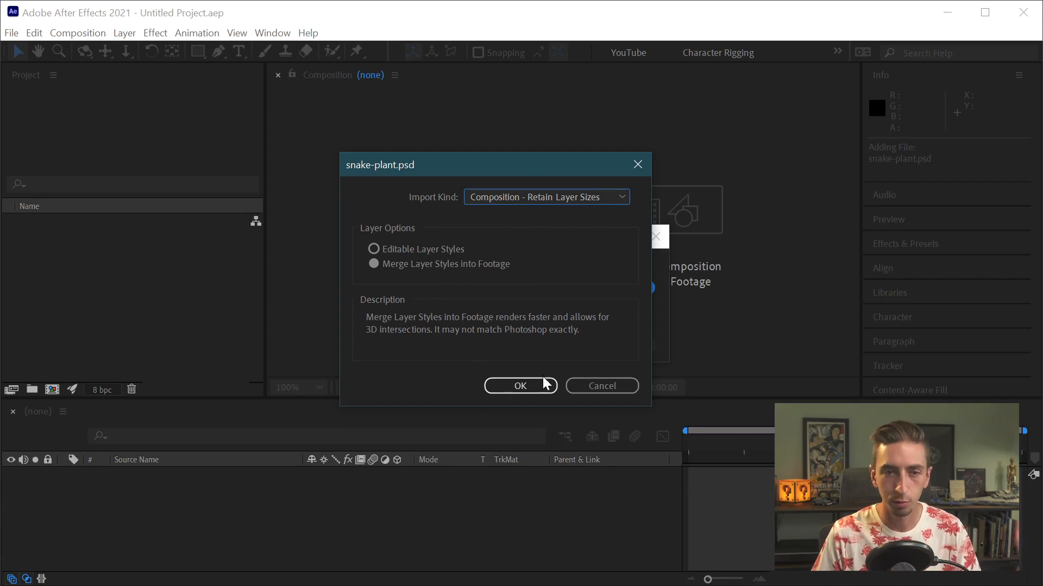
click(509, 387)
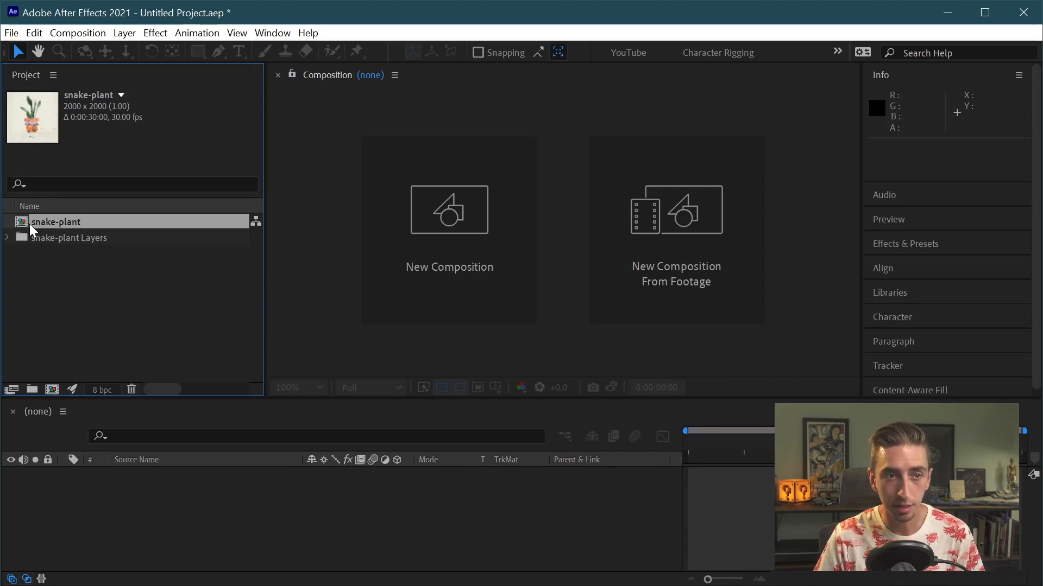
Step: Widen the Project panel and narrow its Name column, leaving the snake-plant composition selected
drag(266, 209, 488, 213)
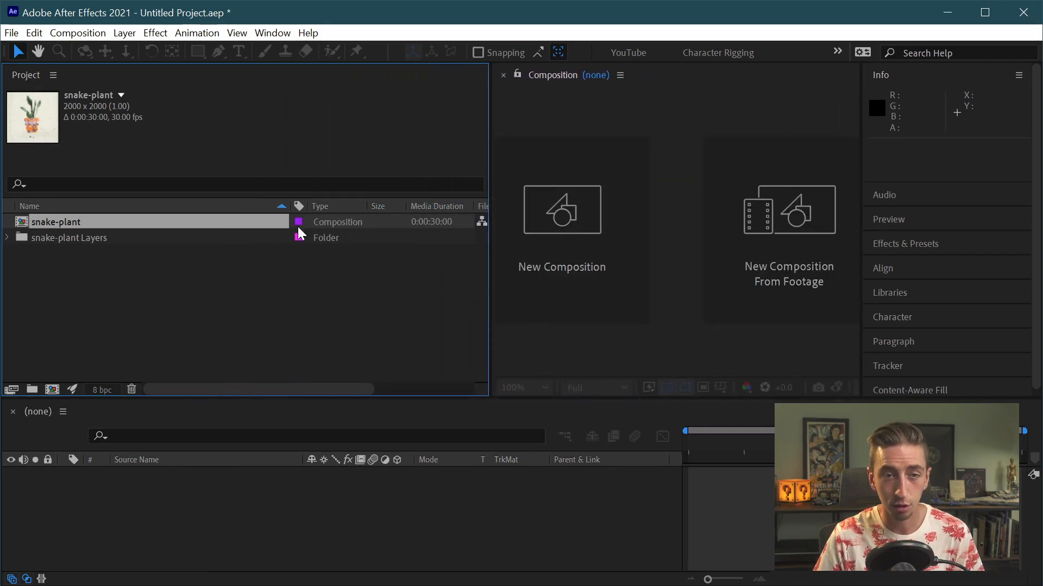
drag(288, 206, 144, 206)
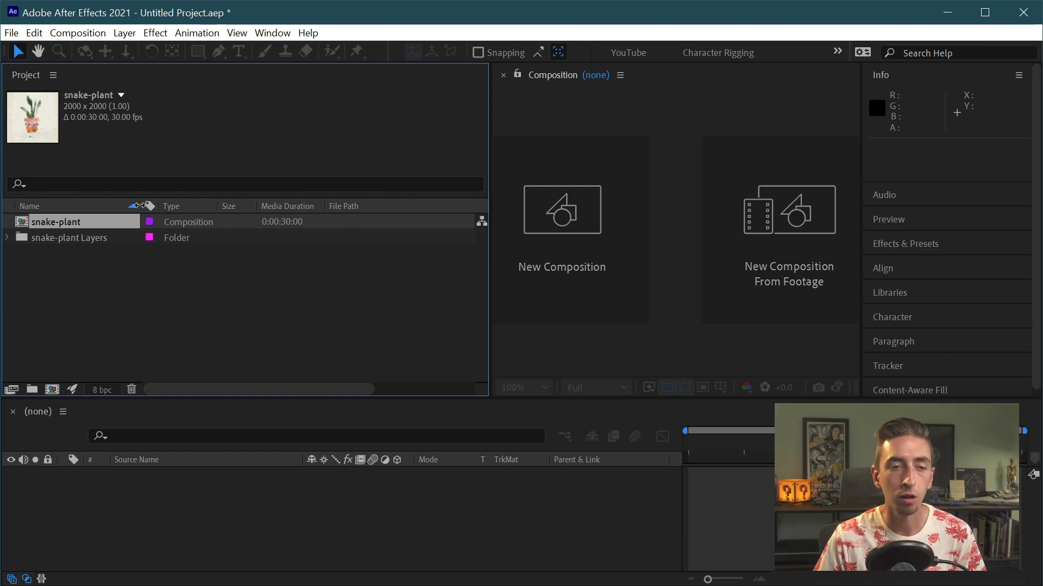
click(423, 251)
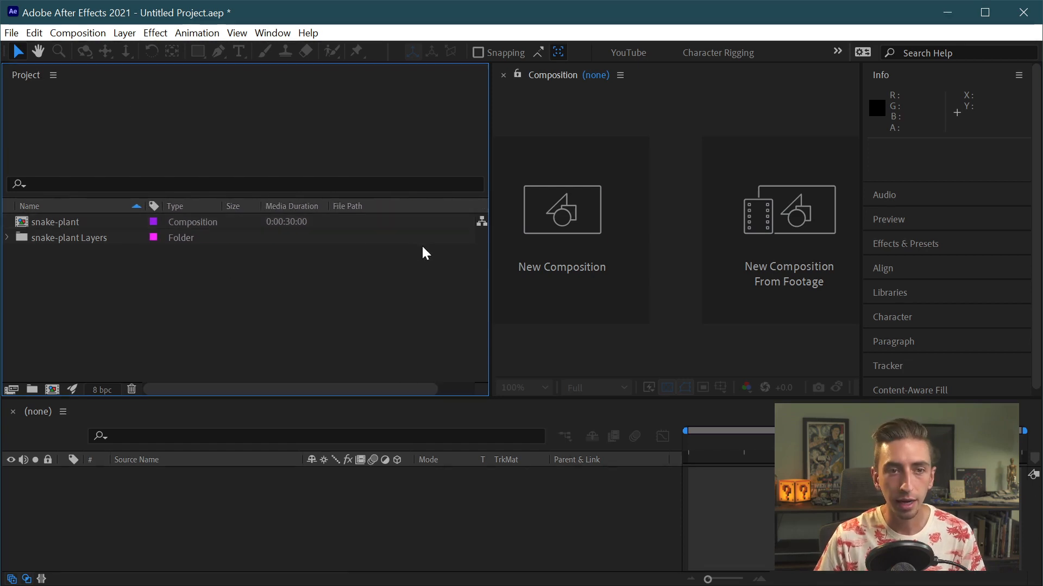
click(47, 223)
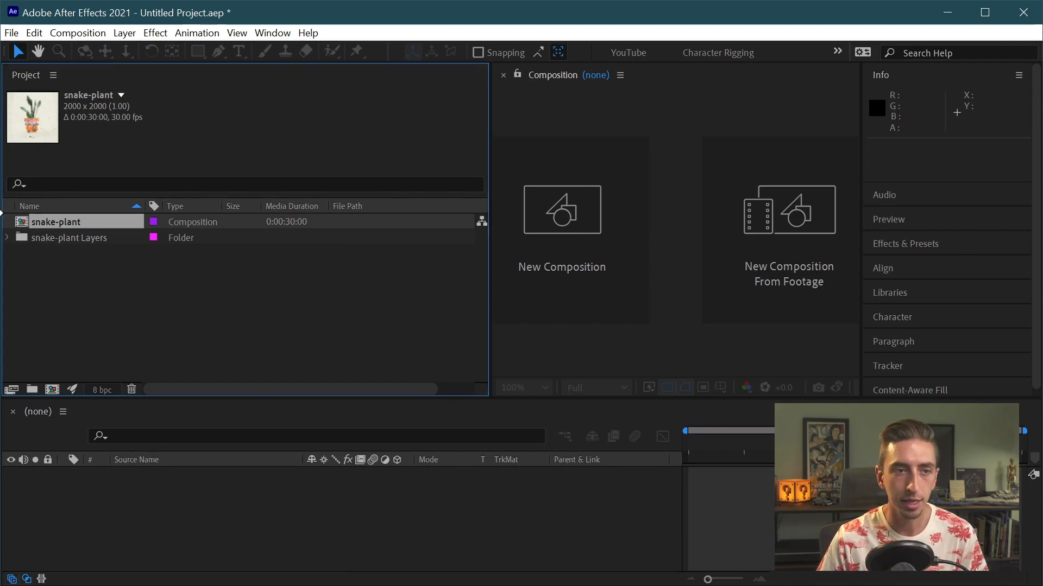
Step: Widen the Name column and examine the imported Background, BG Texture, BG and leaf files in the snake-plant Layers folder, leaving the folder collapsed
drag(143, 203, 177, 204)
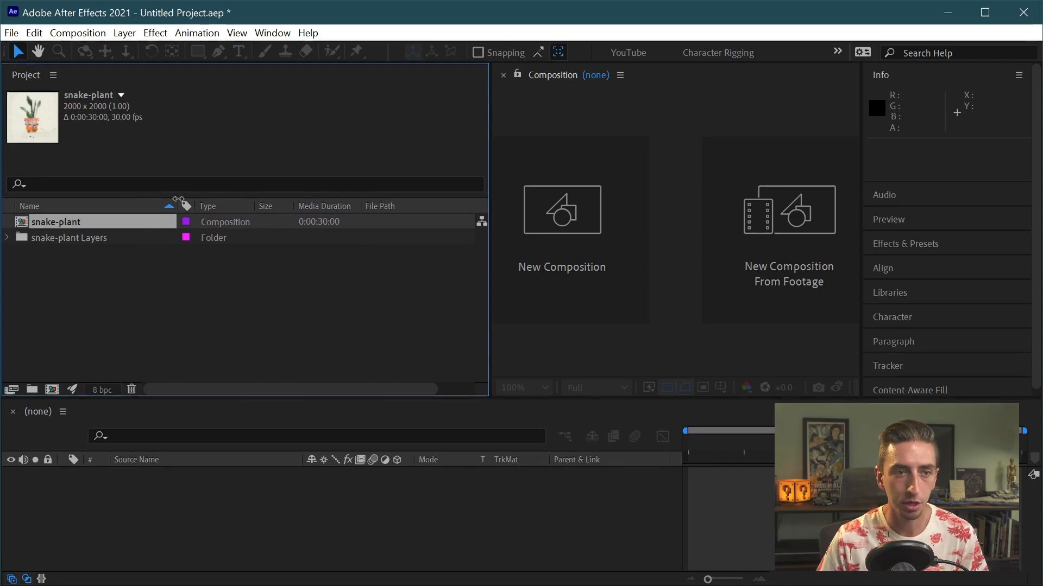
click(52, 239)
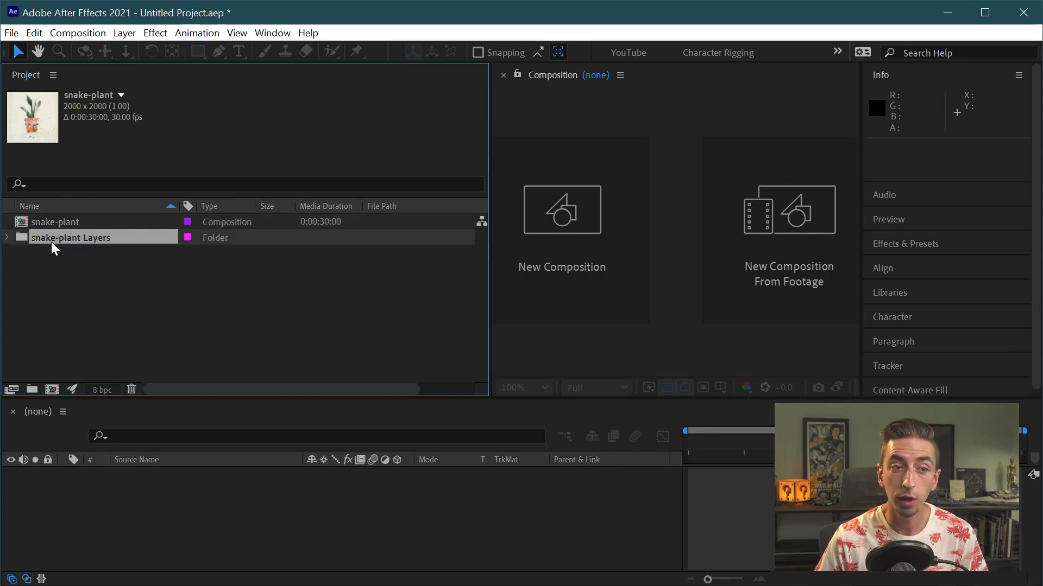
click(7, 237)
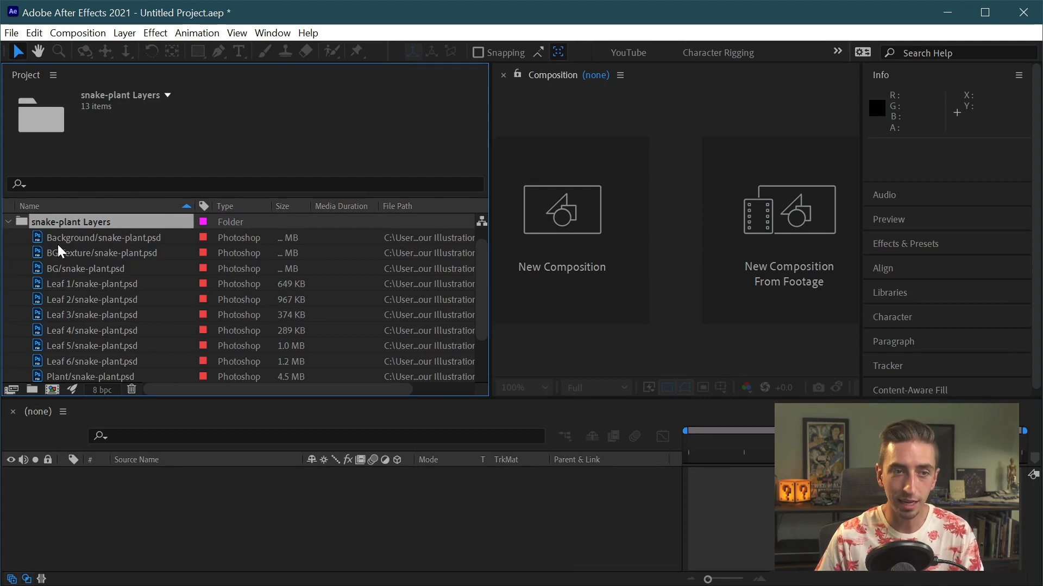
scroll(47, 317, down, 2)
scroll(47, 312, up, 3)
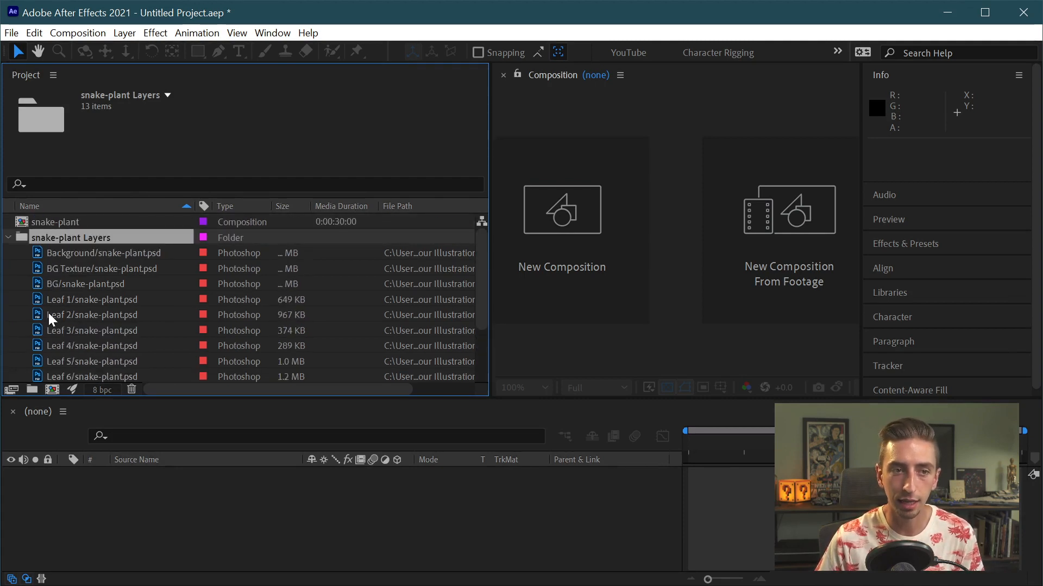
click(103, 254)
click(103, 268)
click(101, 285)
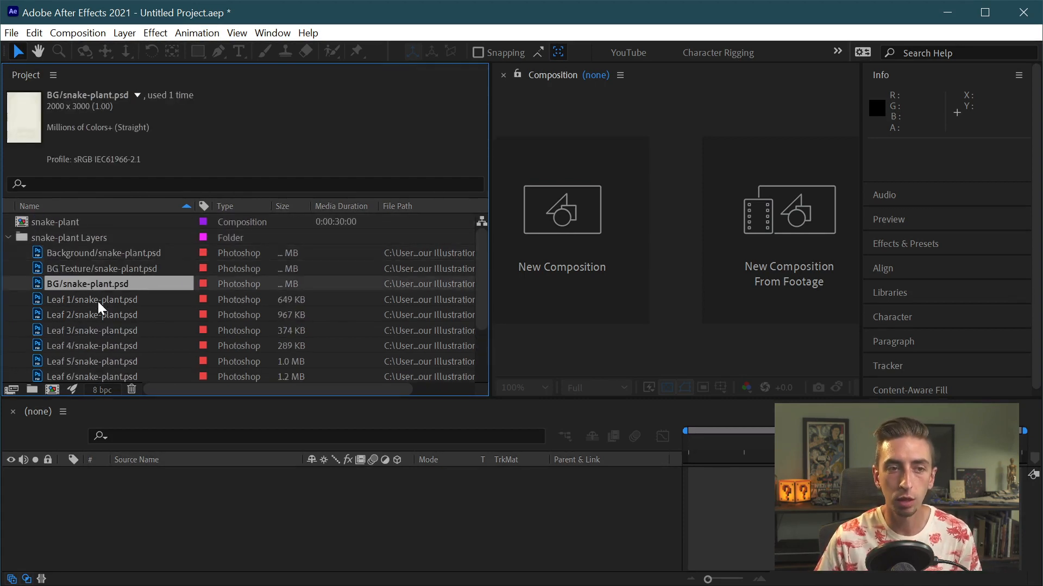
click(97, 303)
scroll(97, 304, down, 1)
click(99, 304)
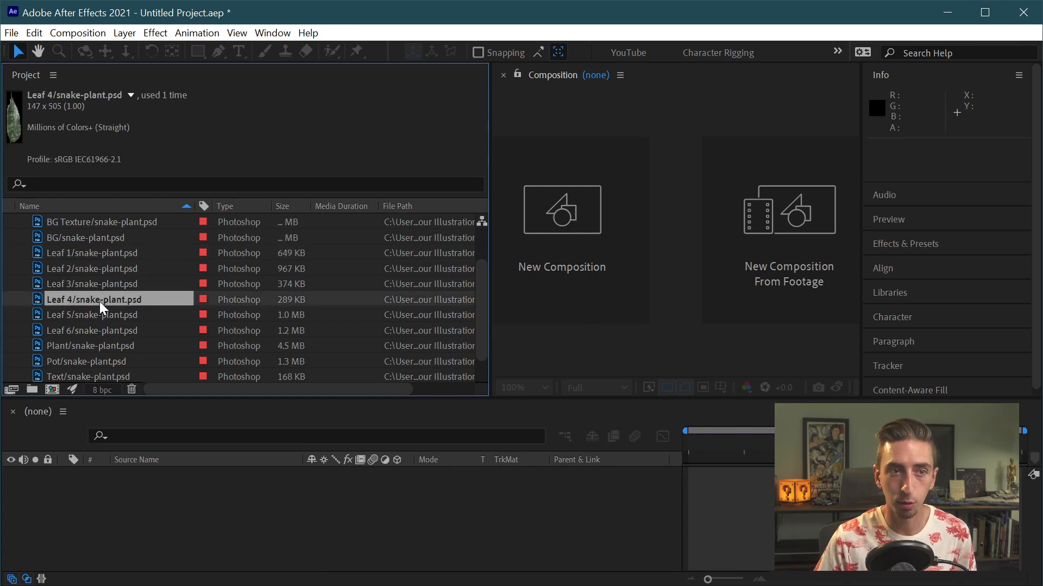
scroll(99, 302, up, 1)
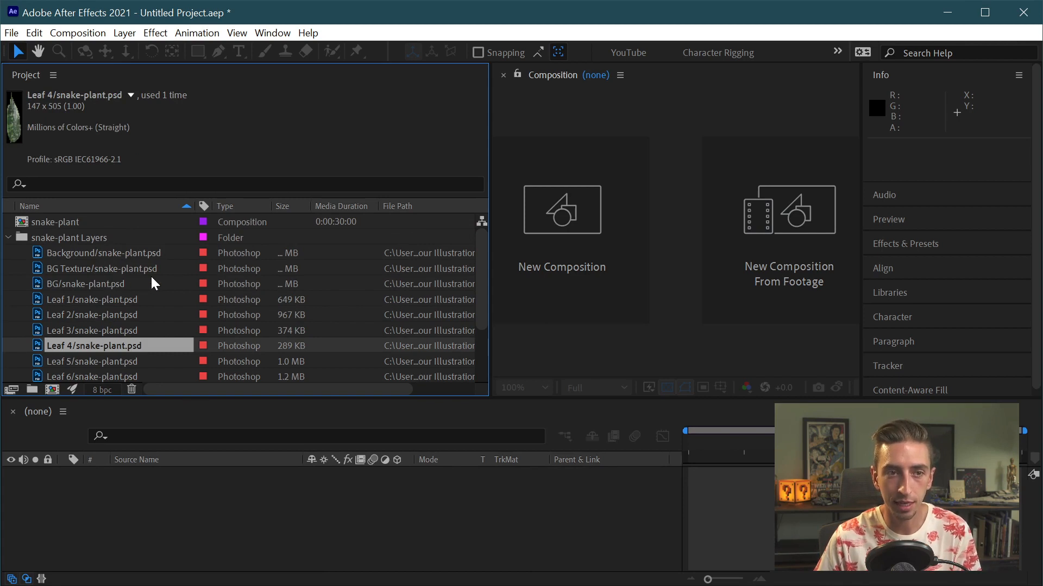
click(8, 237)
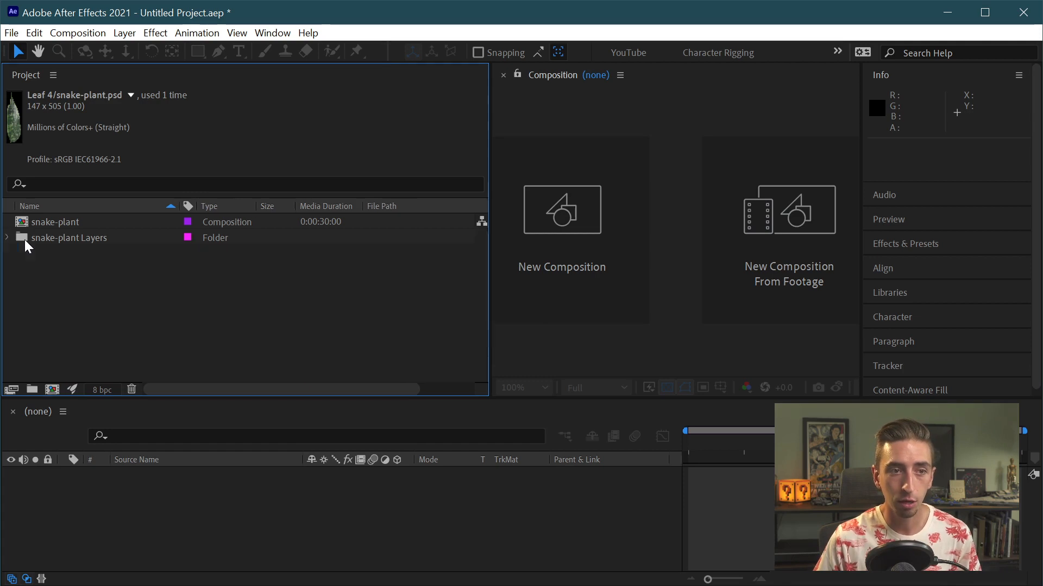
Step: Narrow the Project panel, open the snake-plant composition and set its viewer magnification to Fit
click(65, 224)
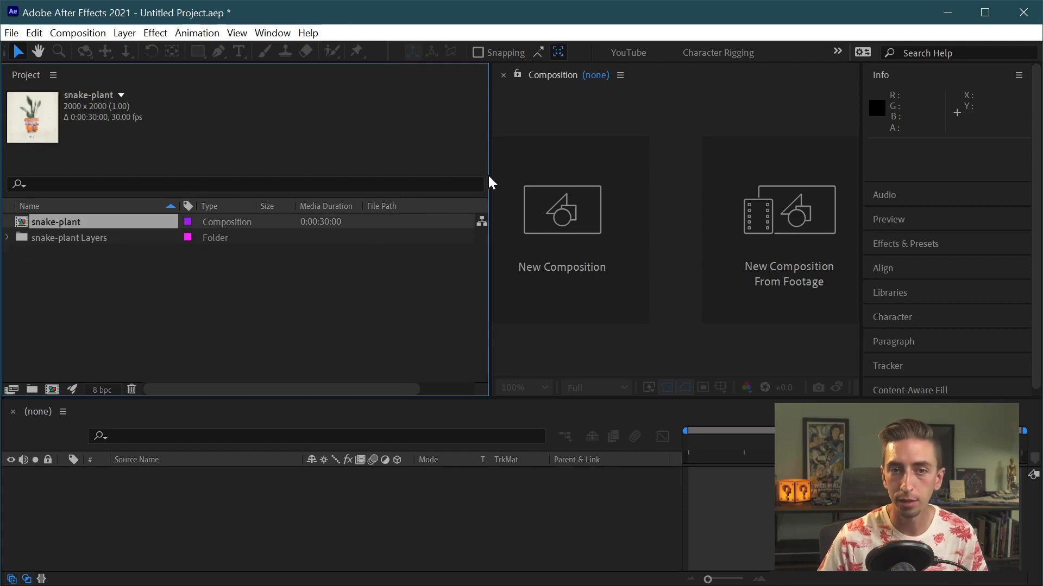
drag(489, 173, 245, 207)
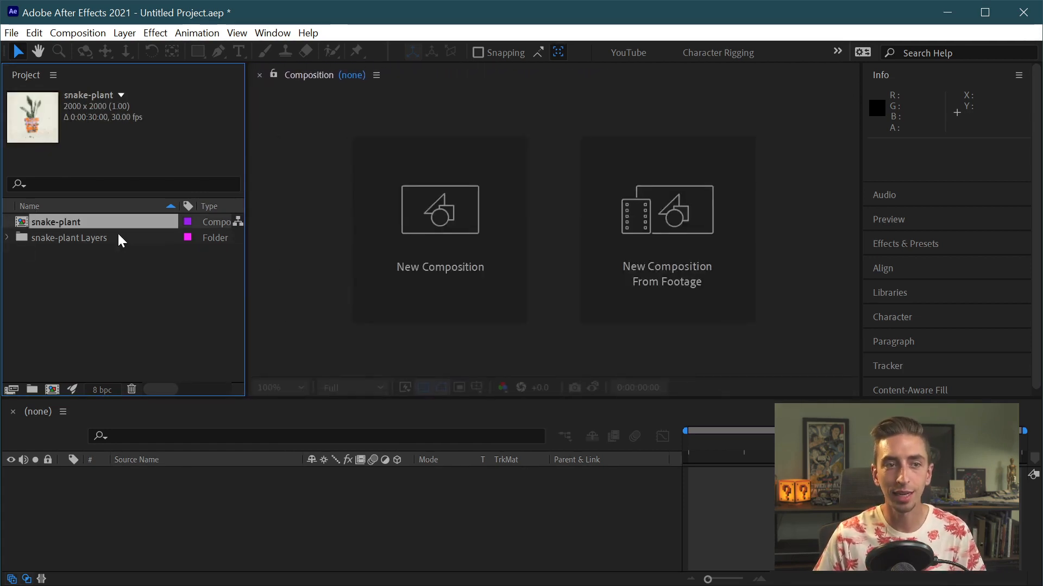
double_click(49, 223)
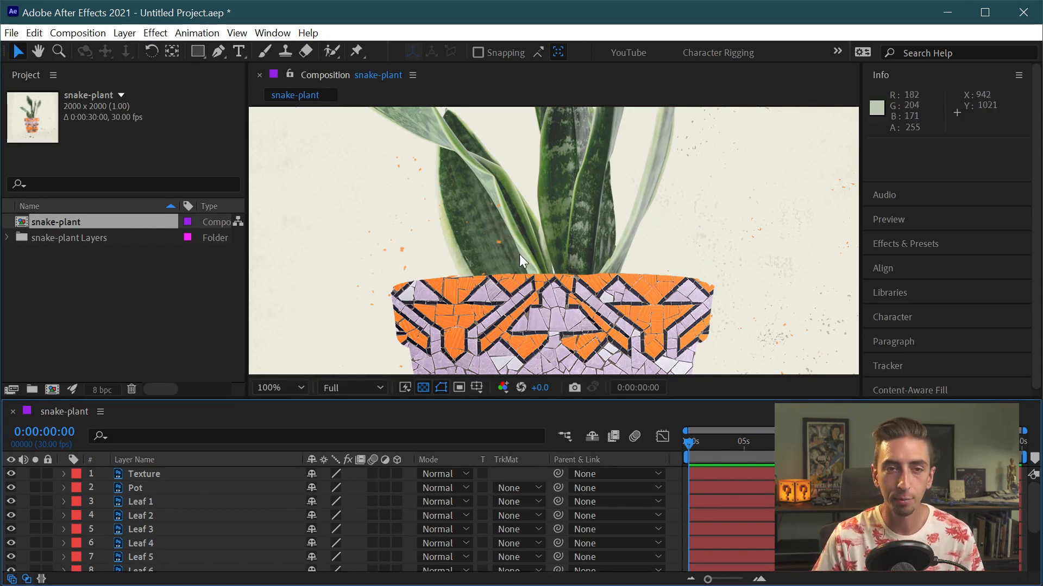
click(277, 388)
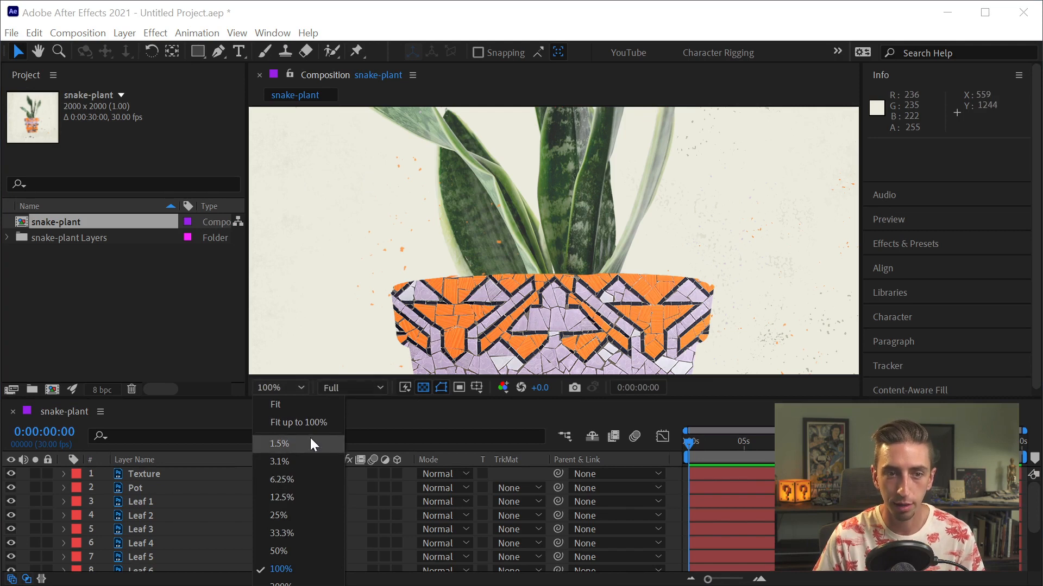
click(285, 406)
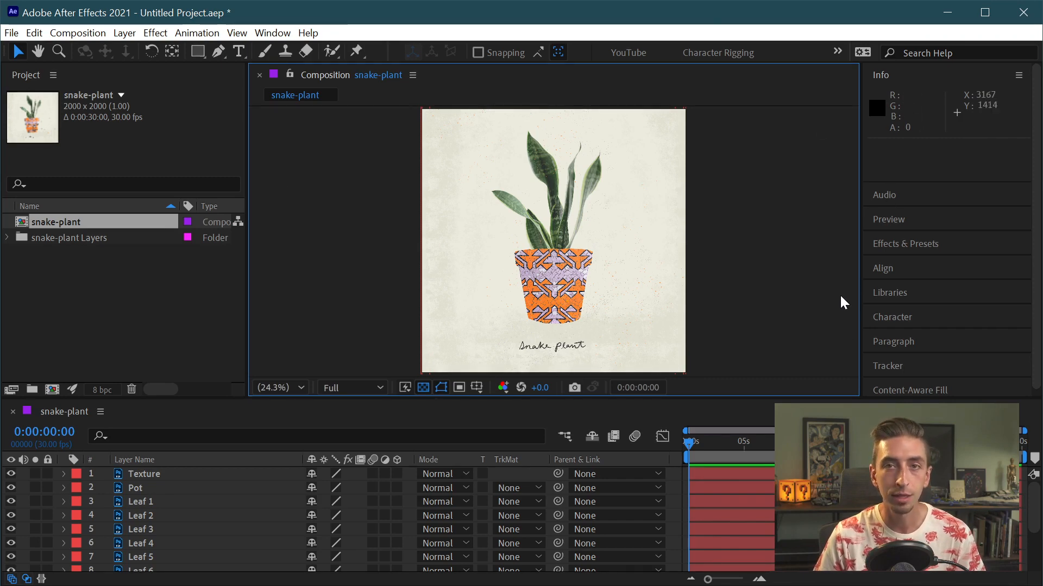
Step: Resize the workspace so the Project panel is slightly wider and the Composition viewer is taller above a shorter Timeline
click(56, 297)
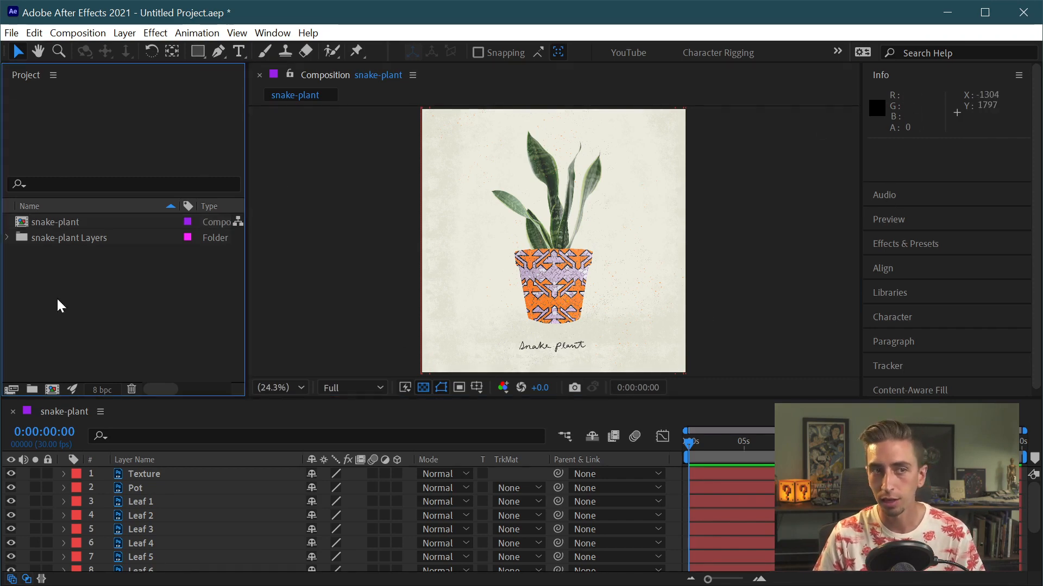
click(304, 190)
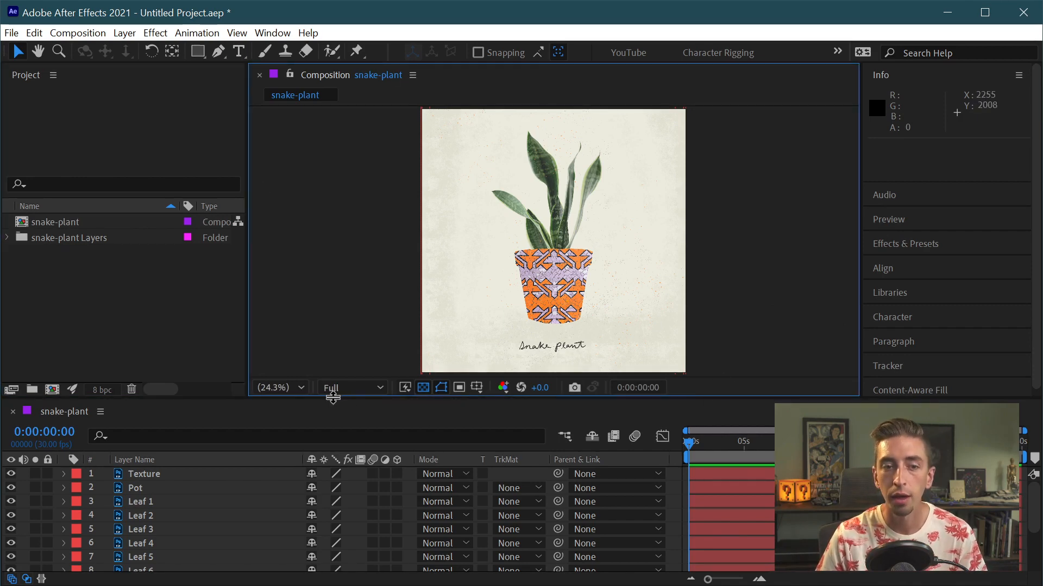
drag(333, 398, 334, 471)
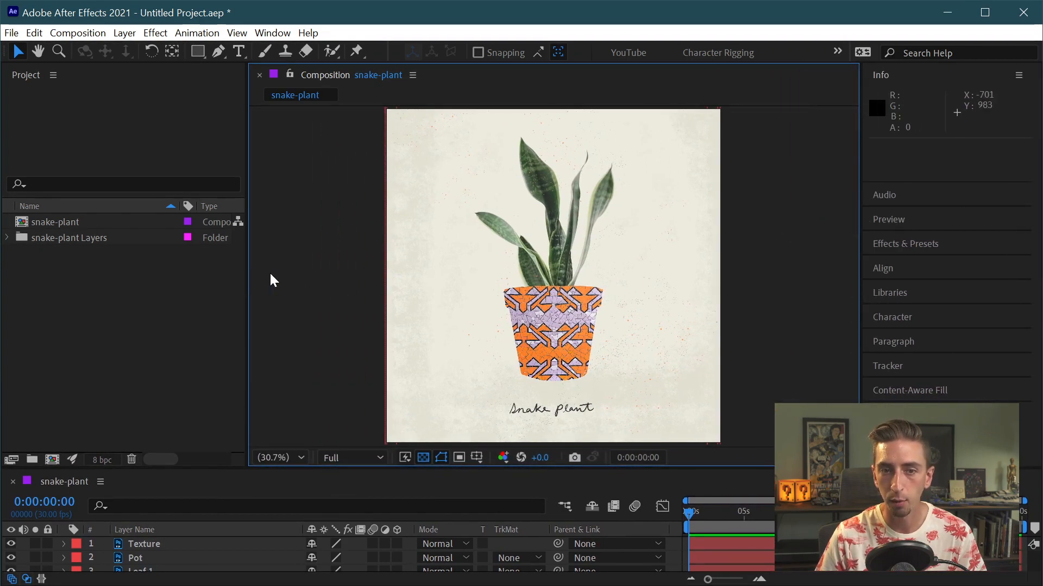
drag(248, 279, 315, 279)
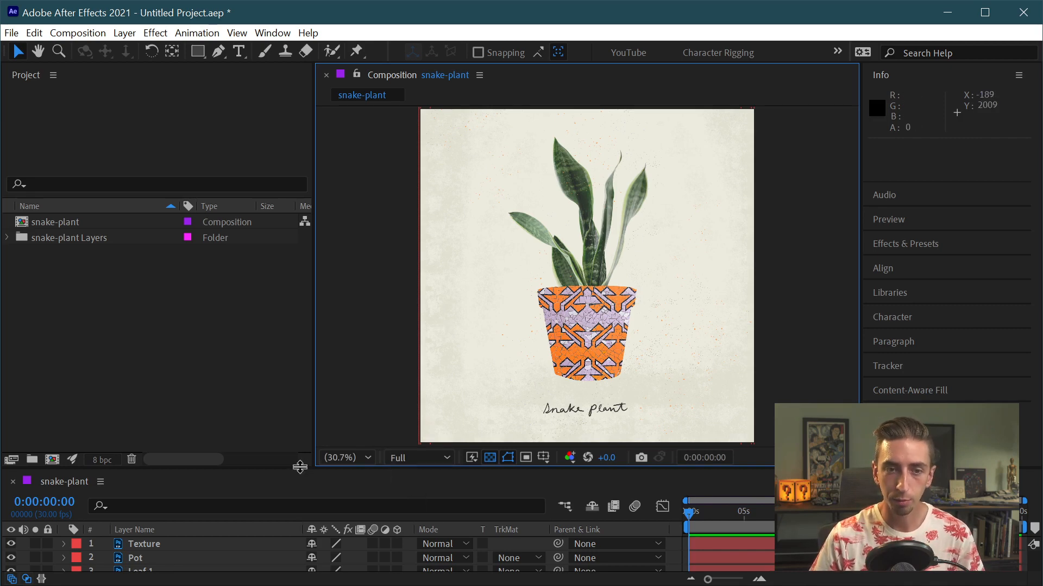
drag(313, 468, 280, 426)
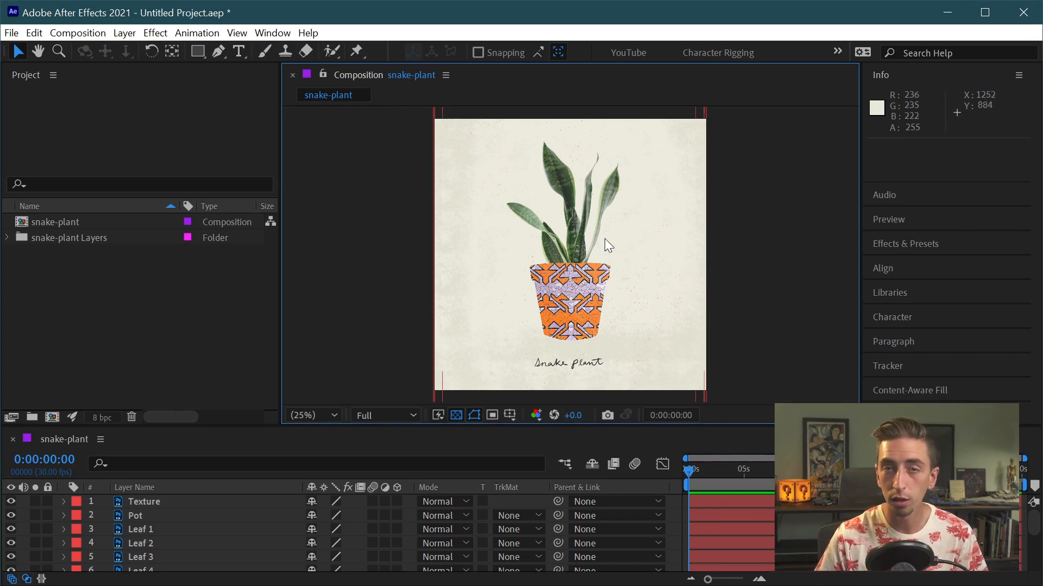
Step: Examine the artwork at 50%, 100% and 200% magnification, and return the composition viewer to Fit
key(slash)
scroll(588, 249, up, 2)
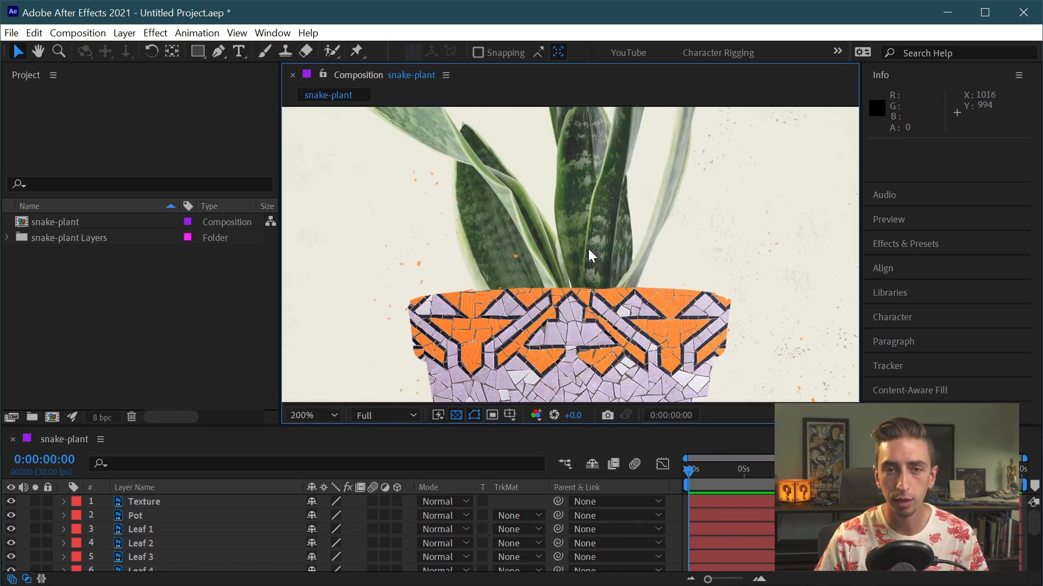
scroll(651, 305, down, 3)
scroll(562, 250, up, 2)
scroll(561, 251, down, 3)
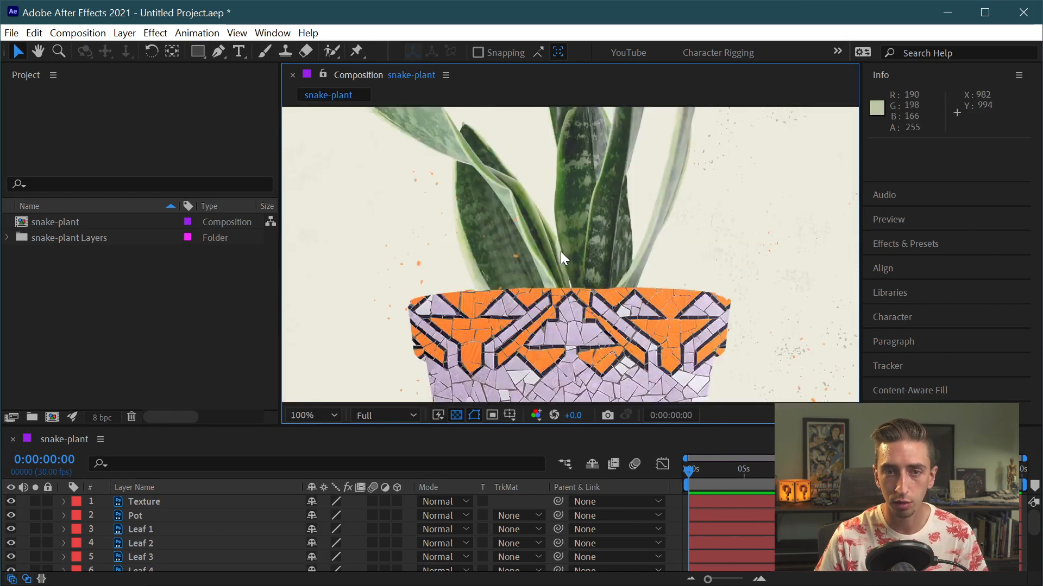
scroll(559, 251, up, 1)
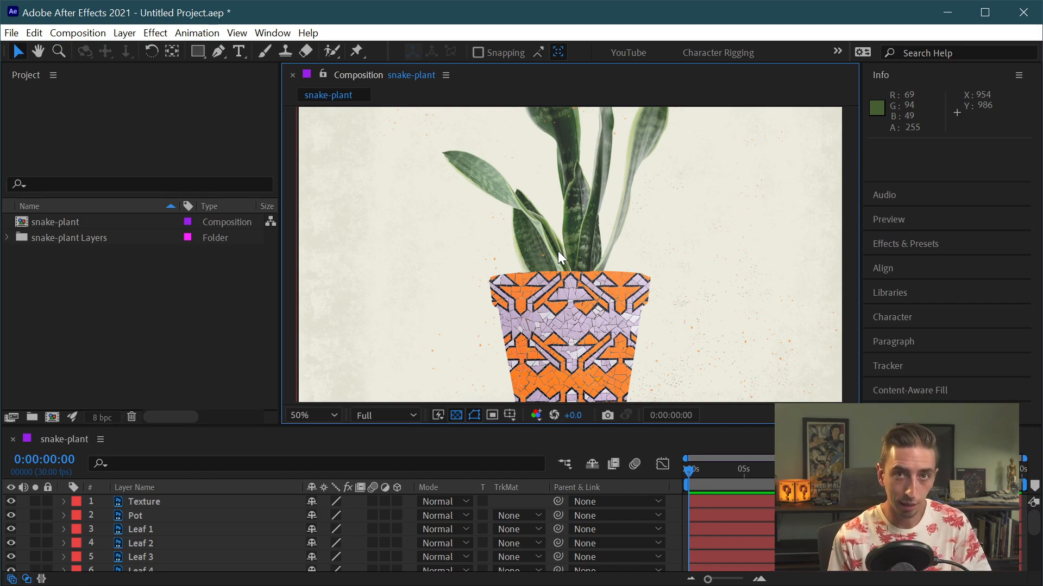
scroll(559, 251, down, 2)
scroll(558, 251, up, 4)
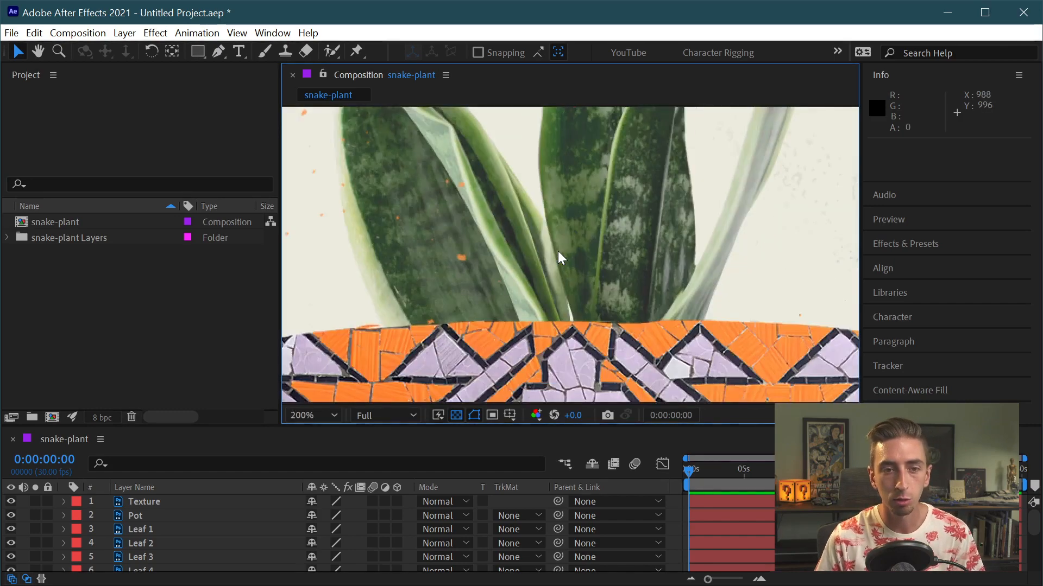
scroll(558, 251, down, 4)
scroll(559, 251, up, 4)
click(314, 415)
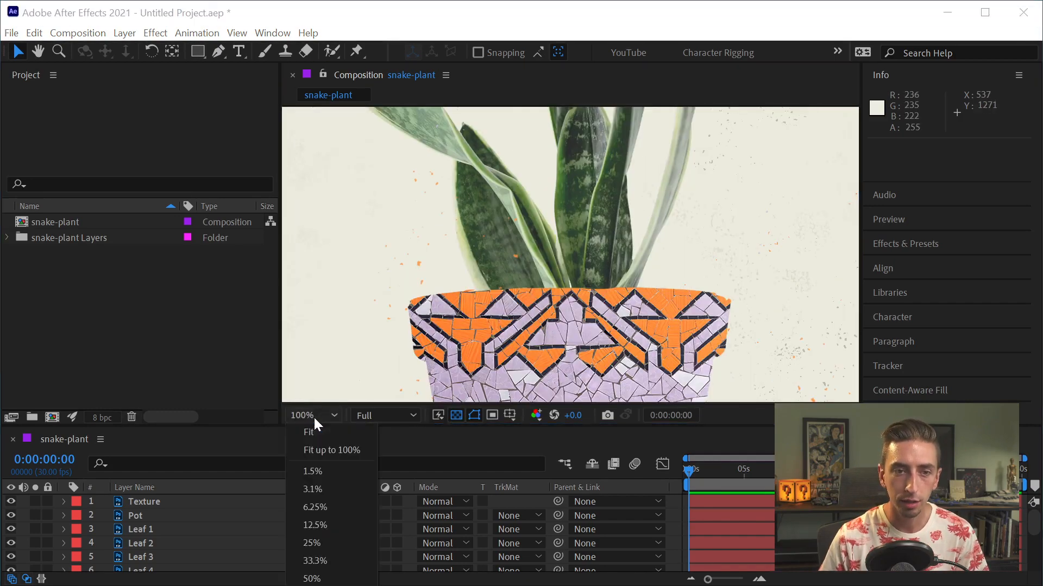
click(315, 432)
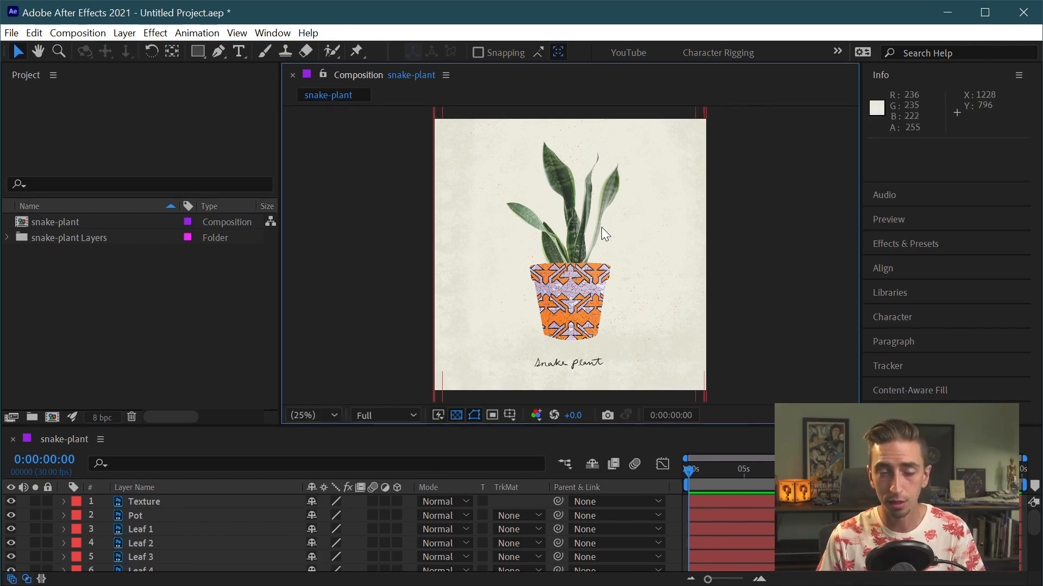
Step: Compare the preview quality of the artwork at Half and Quarter resolution, and restore the resolution to Full
click(401, 422)
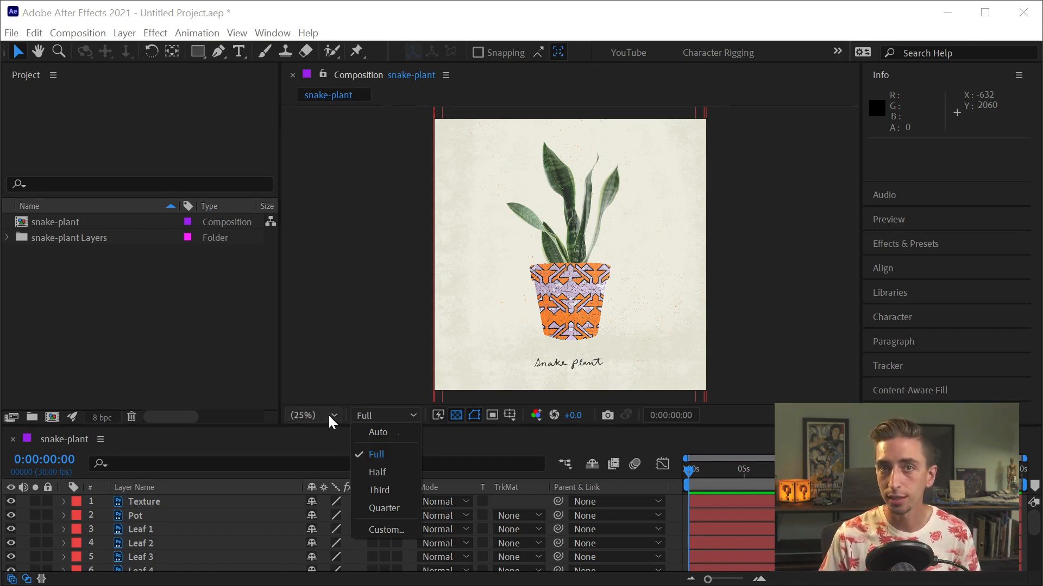
click(384, 470)
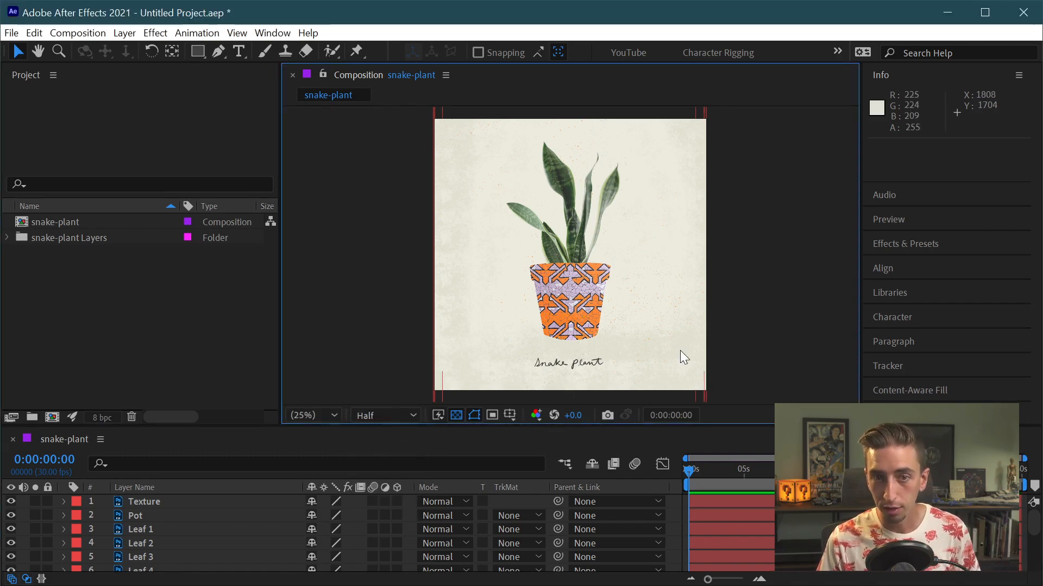
scroll(608, 303, up, 4)
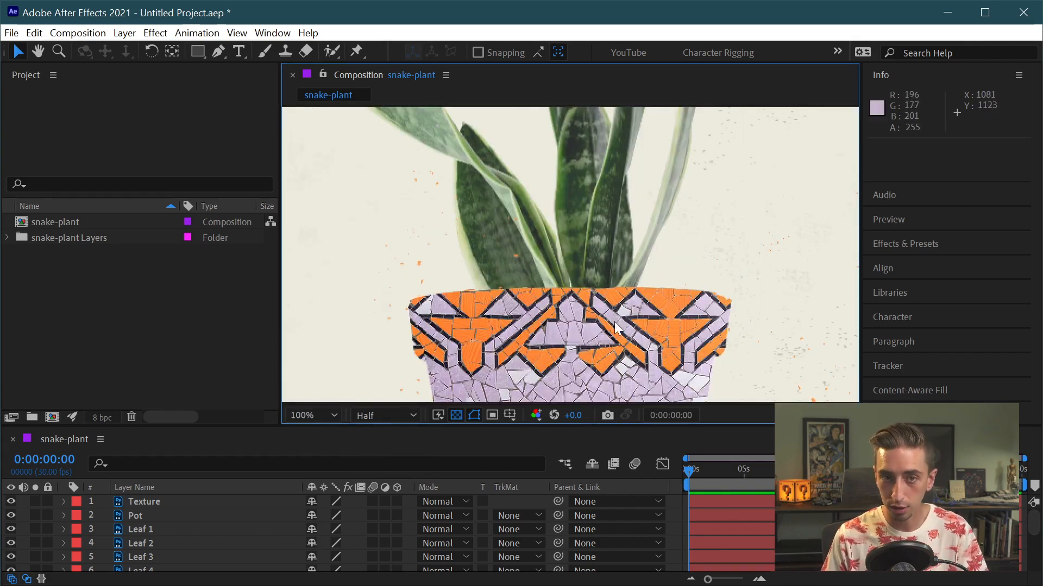
click(382, 416)
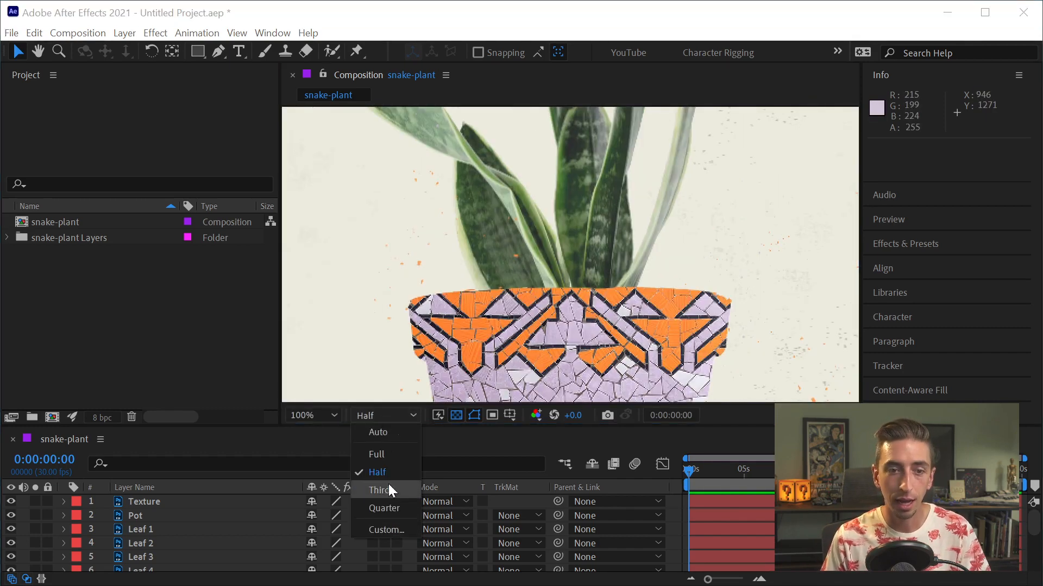
click(384, 506)
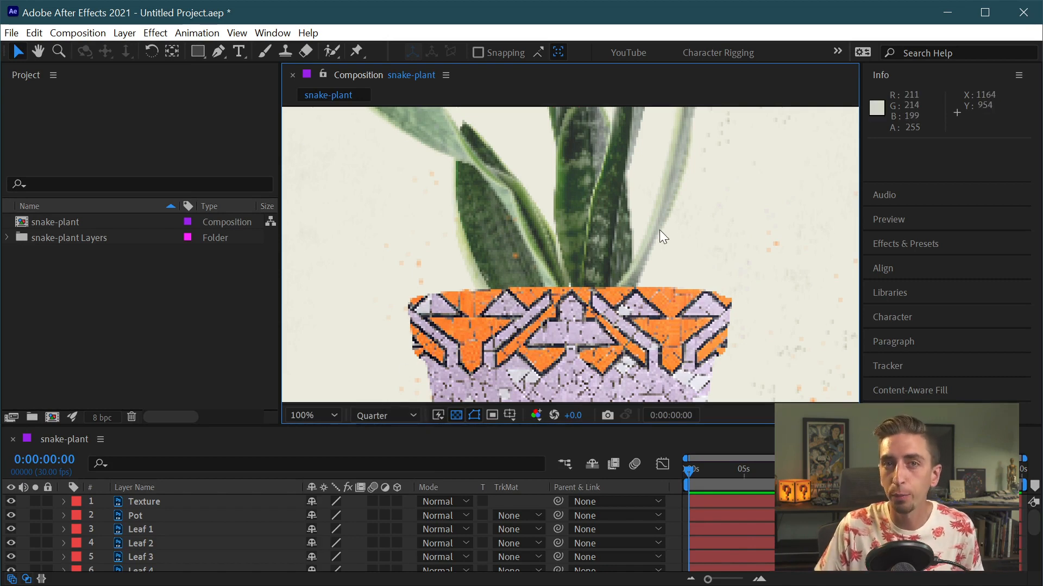
click(386, 414)
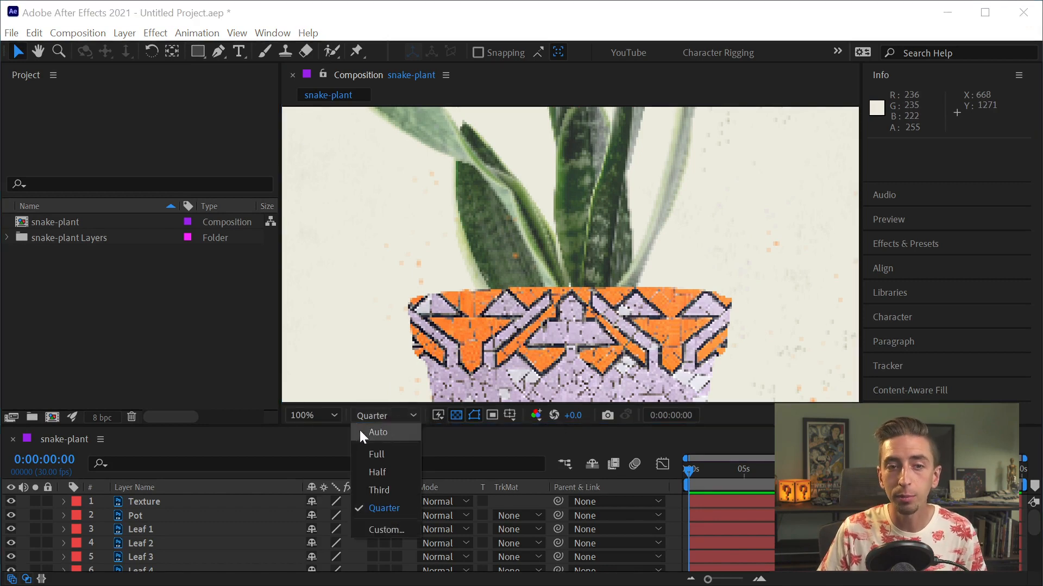
click(389, 455)
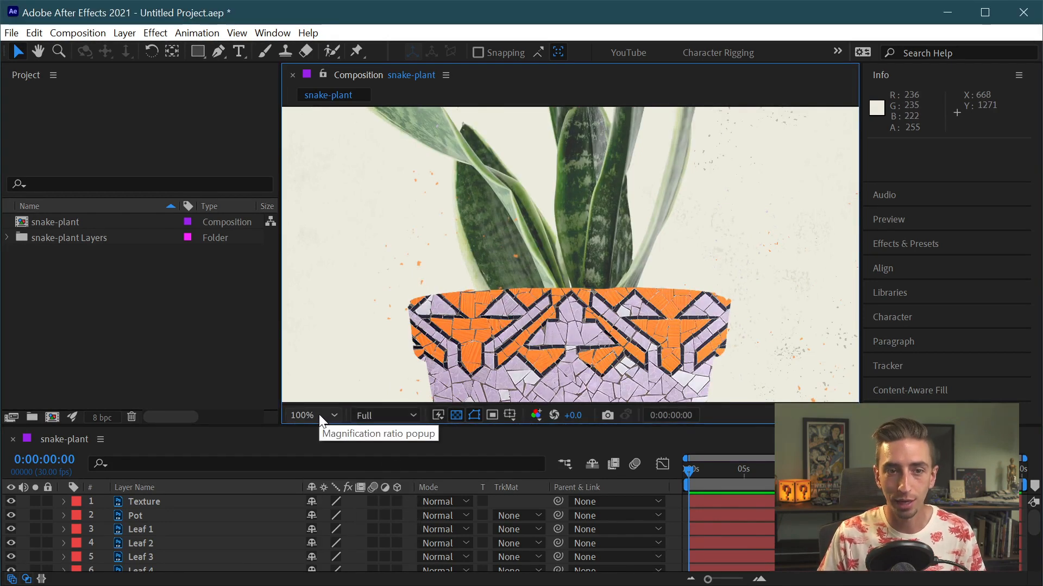
Step: Inspect the leaf pixels at 800% magnification and fit the whole composition back into the viewer
scroll(642, 233, up, 5)
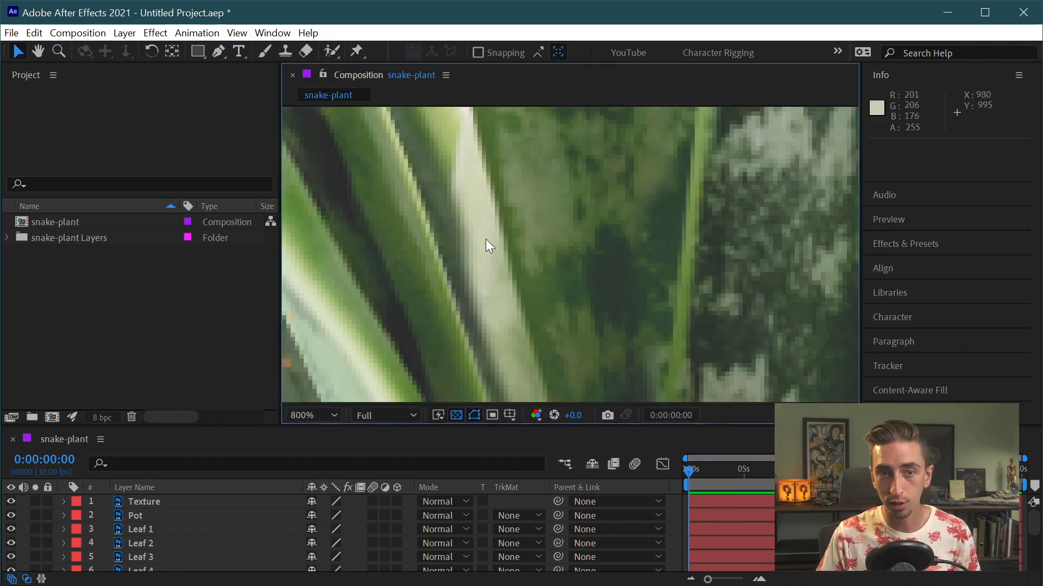
click(297, 422)
click(301, 431)
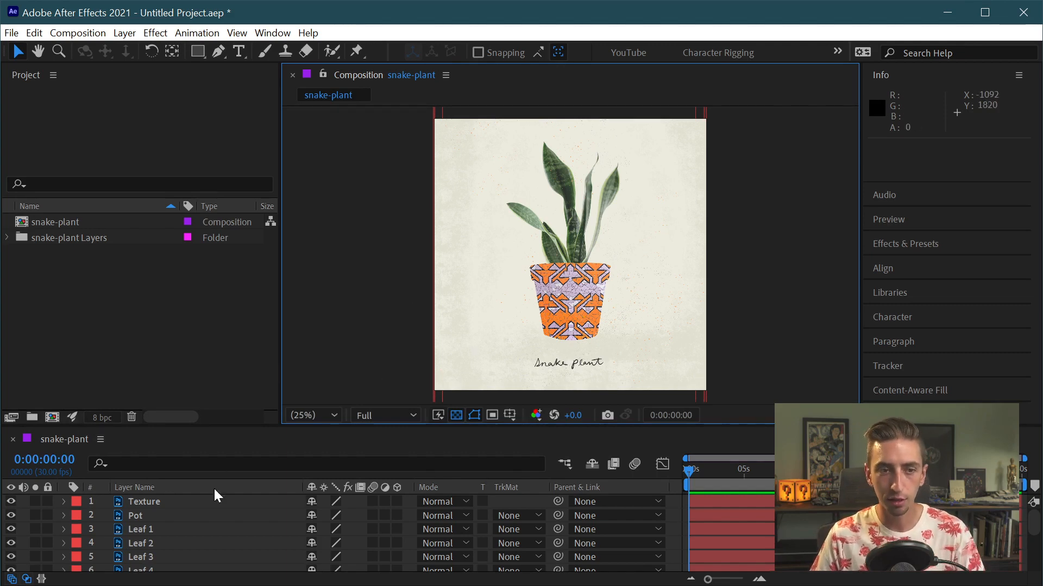
Step: Make the Timeline panel taller to list more layers, and widen its layer bar area
drag(238, 427, 245, 349)
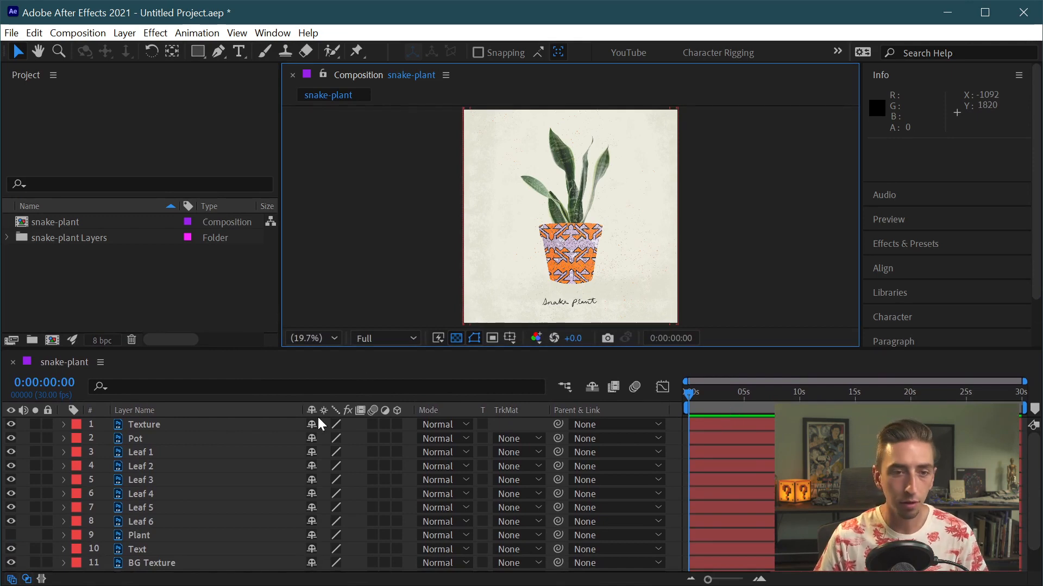
drag(685, 406, 614, 406)
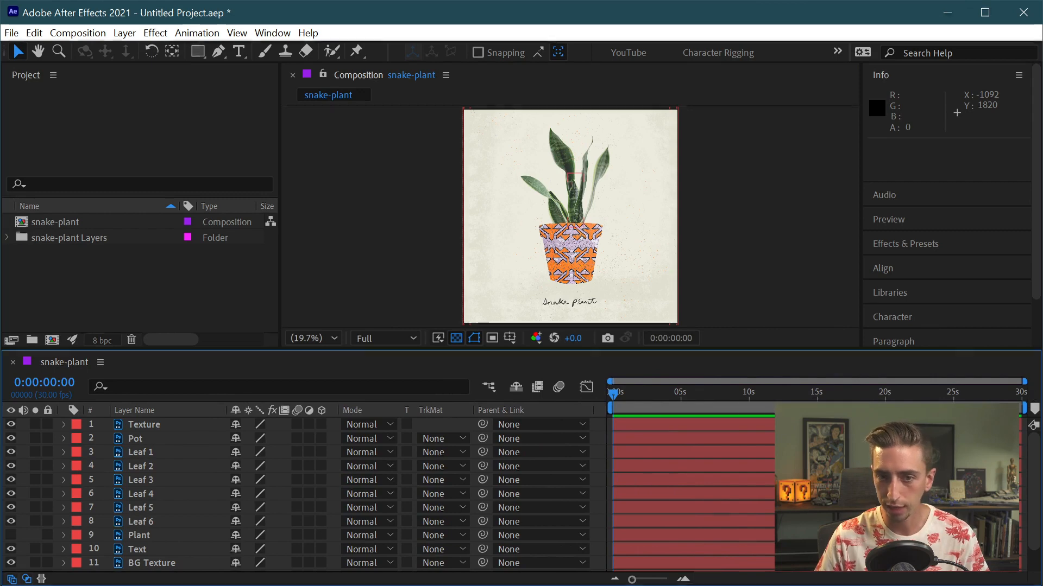
Step: Scrub the current-time indicator back and forth through the composition, stopping at 0:00:14:08
mouse_move(631, 579)
mouse_down()
mouse_move(664, 580)
mouse_move(632, 580)
mouse_up()
drag(614, 393, 494, 436)
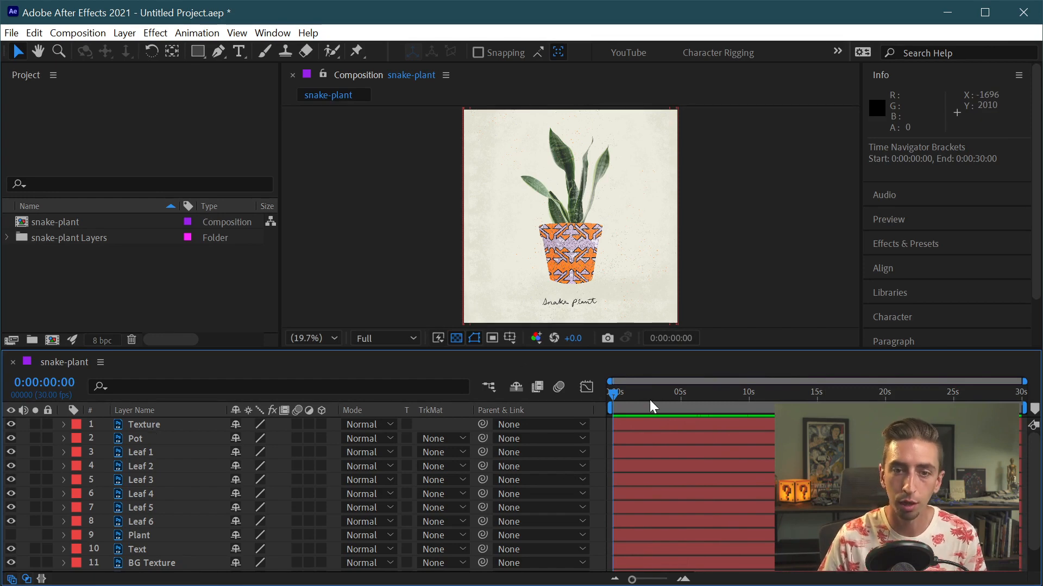
drag(646, 396, 798, 394)
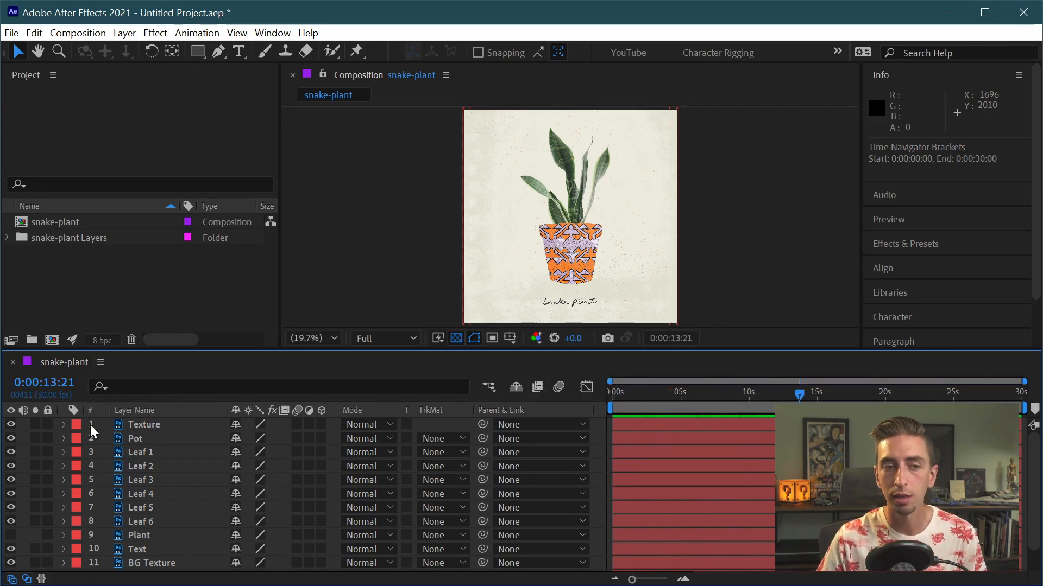
drag(799, 395, 749, 400)
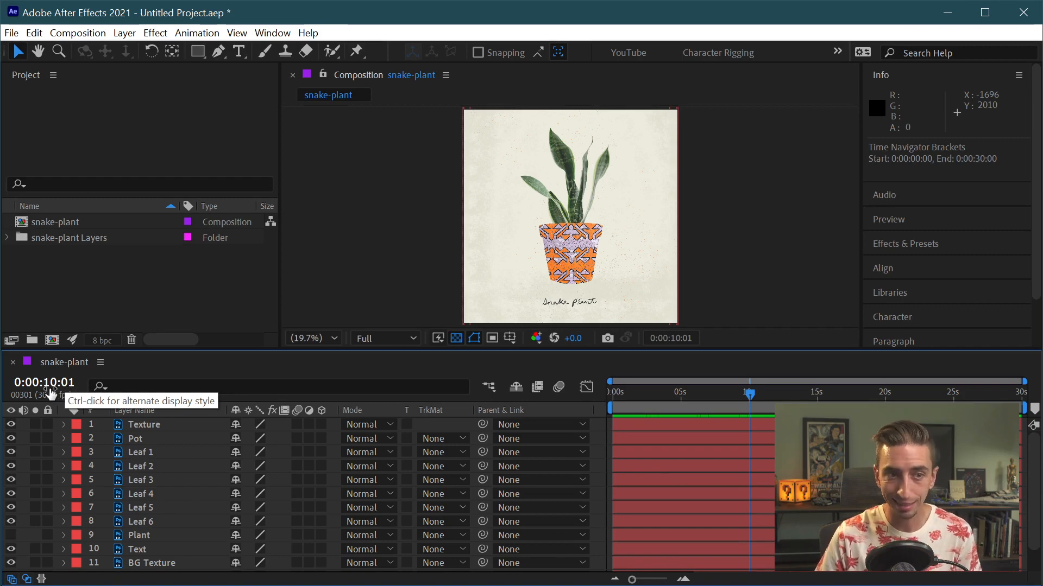
click(656, 395)
drag(656, 393, 920, 395)
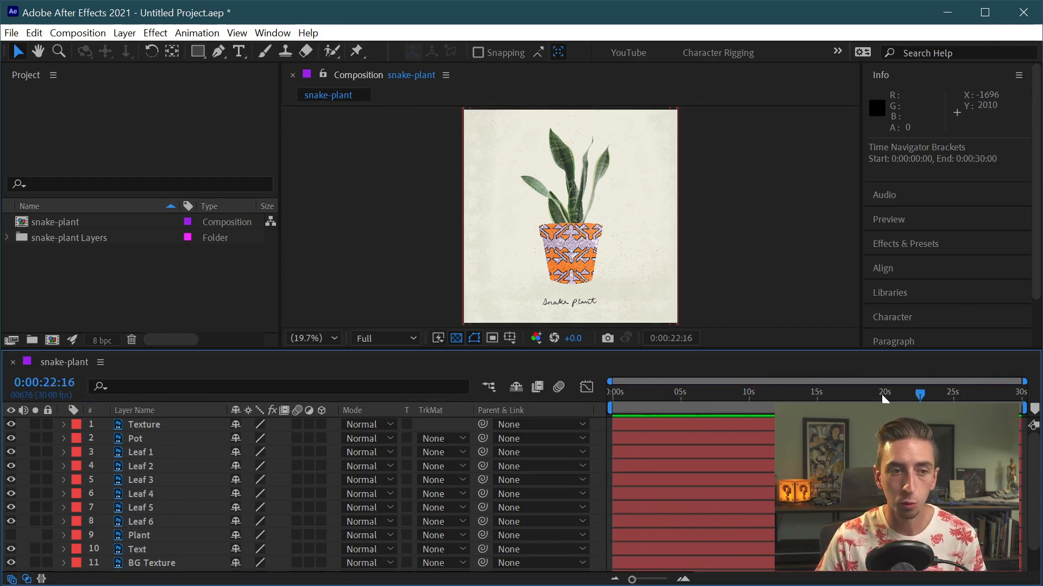
drag(807, 398, 808, 399)
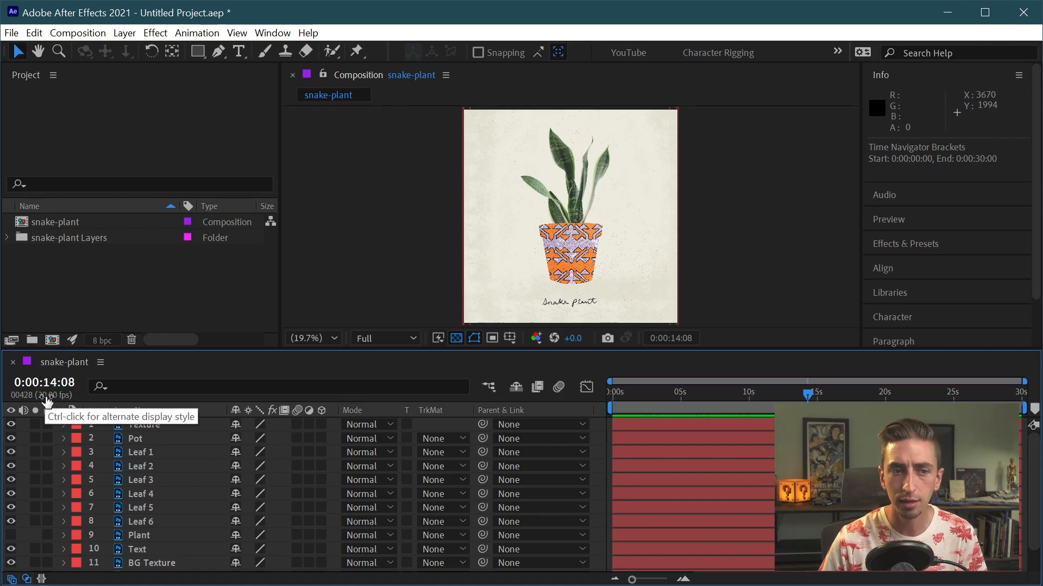
Step: Review the snake-plant composition's frame rate options and duration in Composition Settings, and cancel without changing anything
click(95, 36)
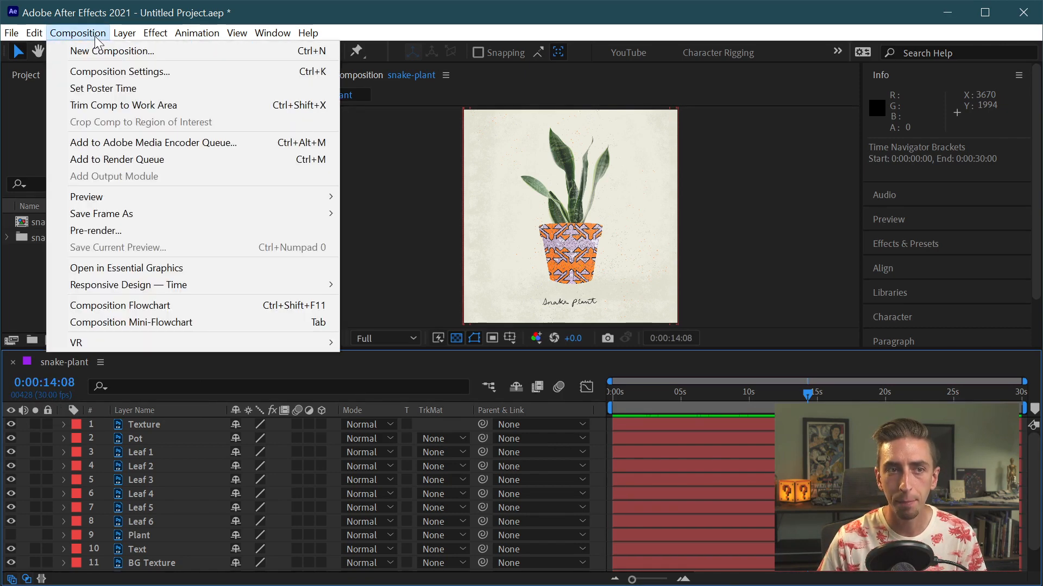
click(107, 72)
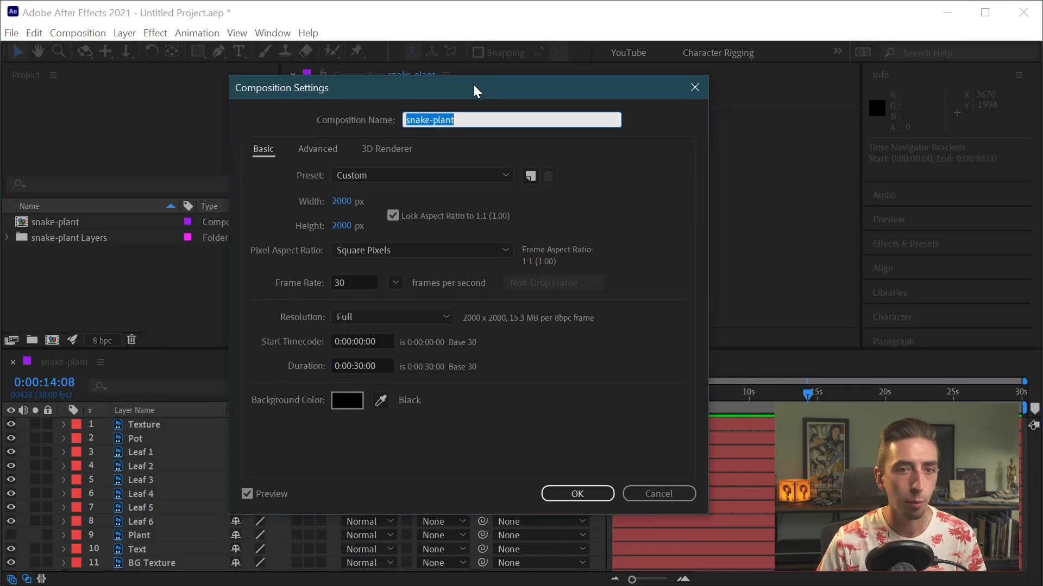
click(360, 280)
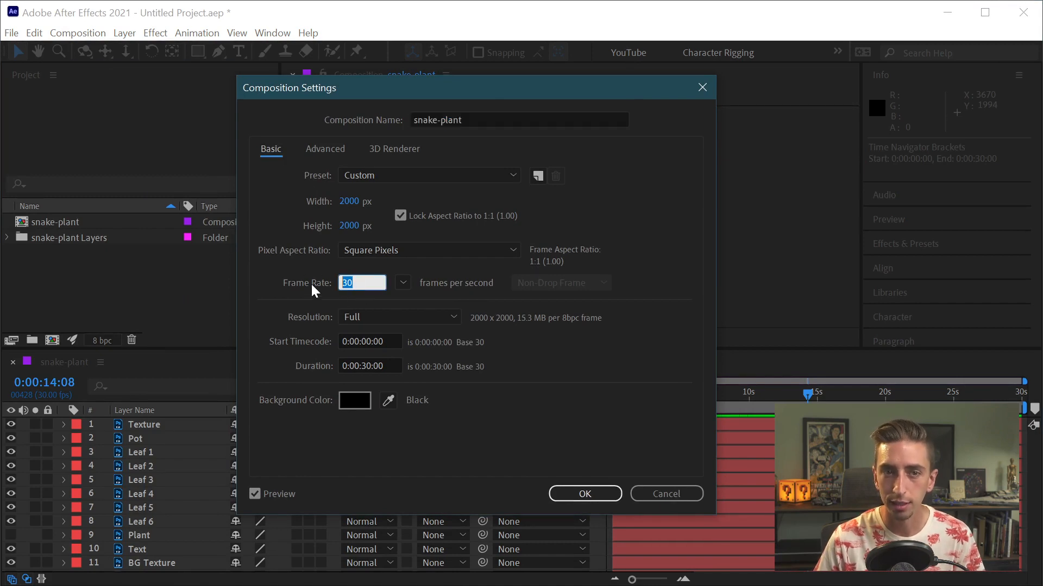
click(402, 283)
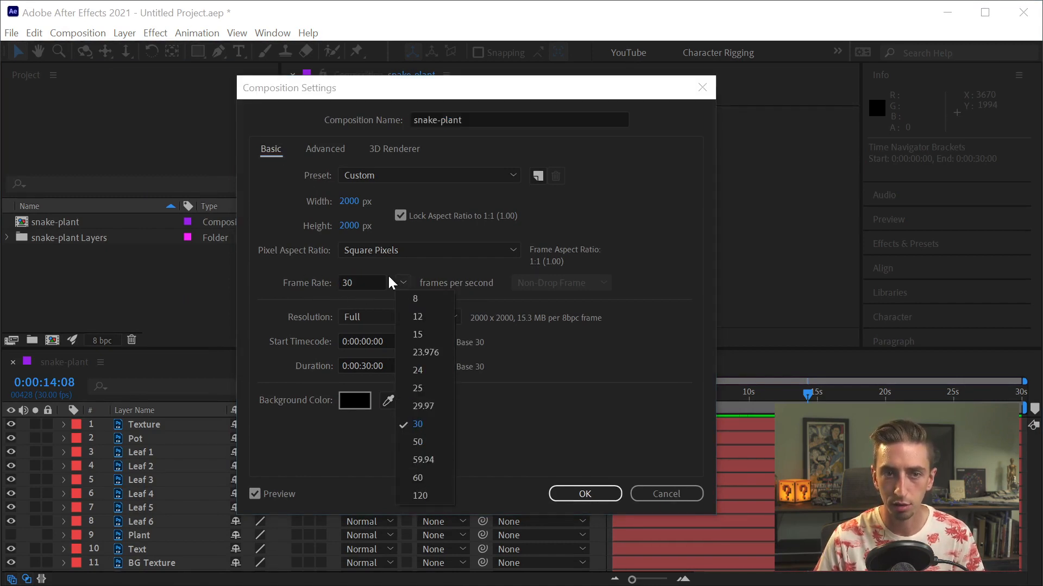
click(389, 281)
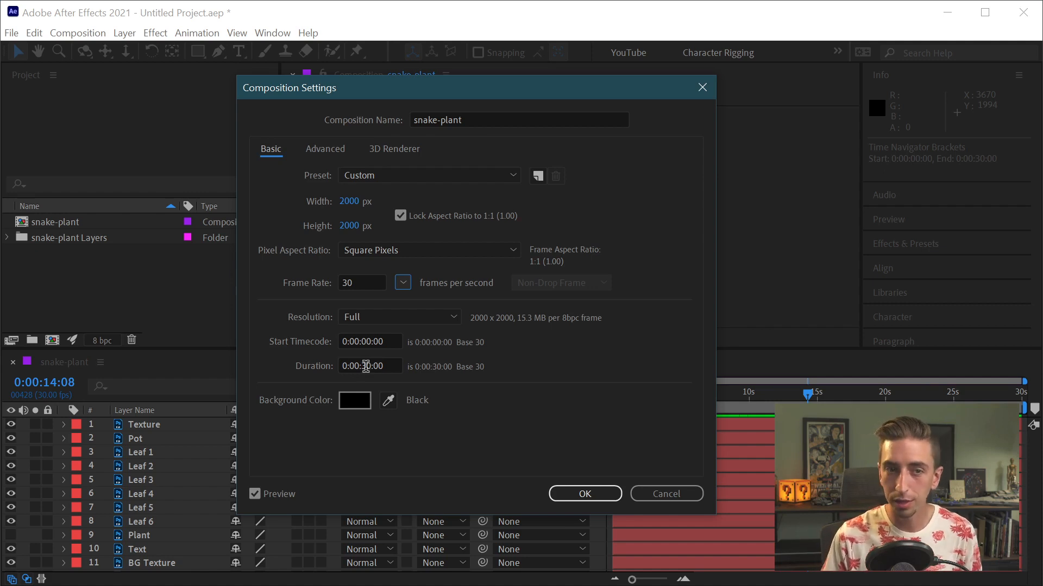
drag(362, 366, 373, 363)
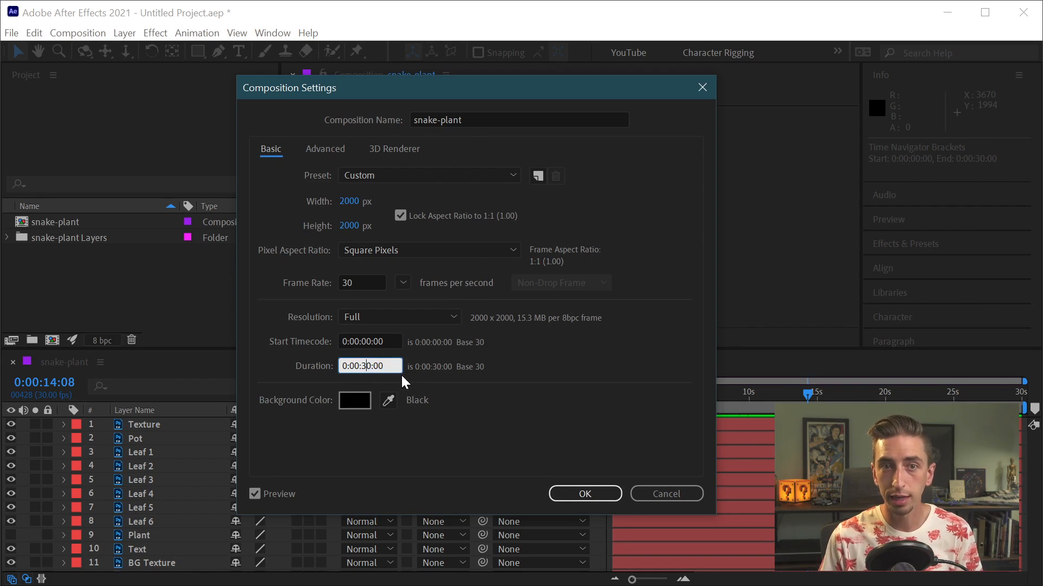
drag(399, 371, 350, 364)
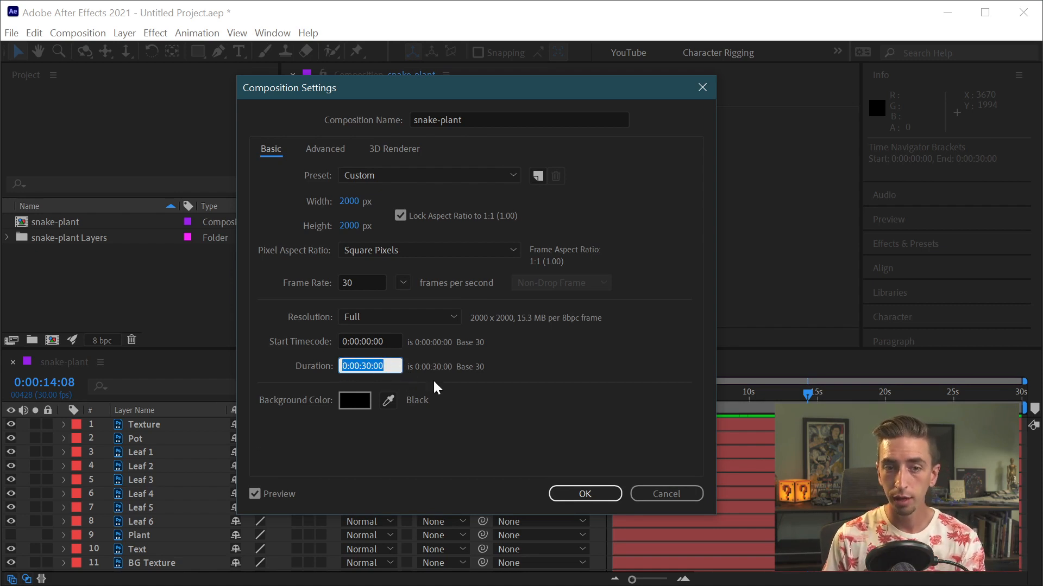
click(660, 496)
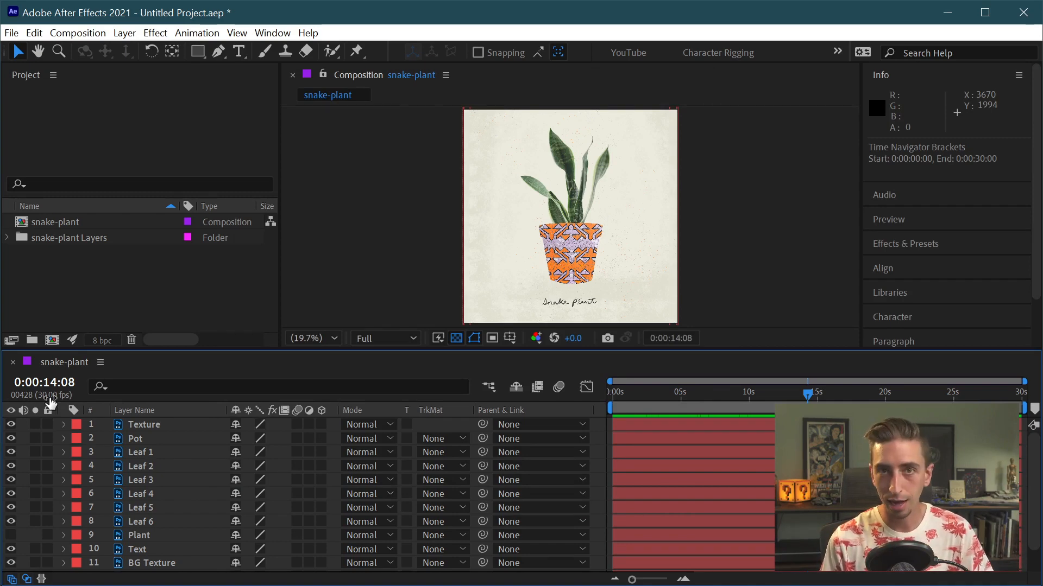
Step: Switch the timeline's time display to frames and back to timecode
ctrl+click(47, 394)
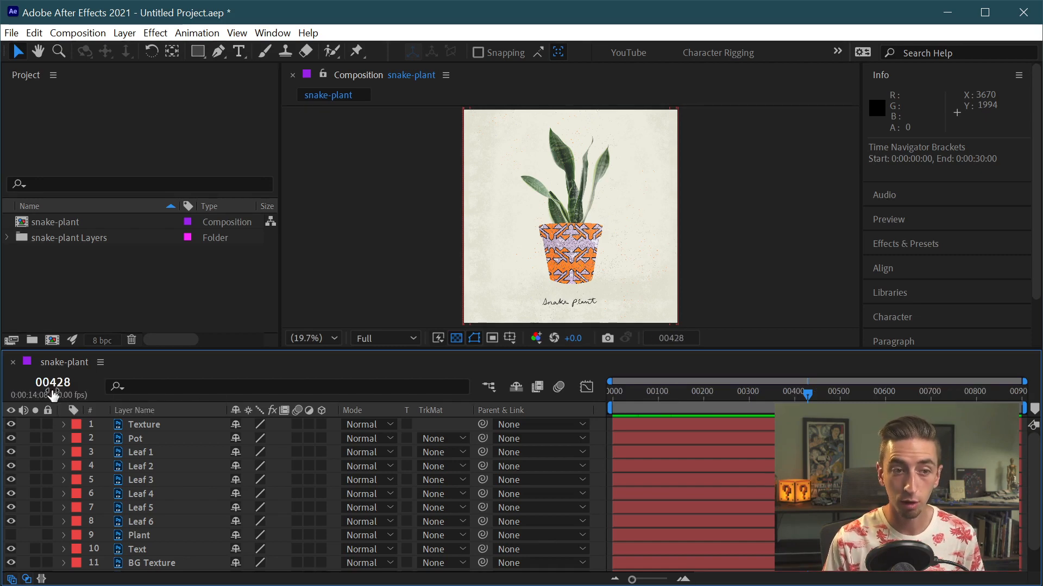
ctrl+click(54, 380)
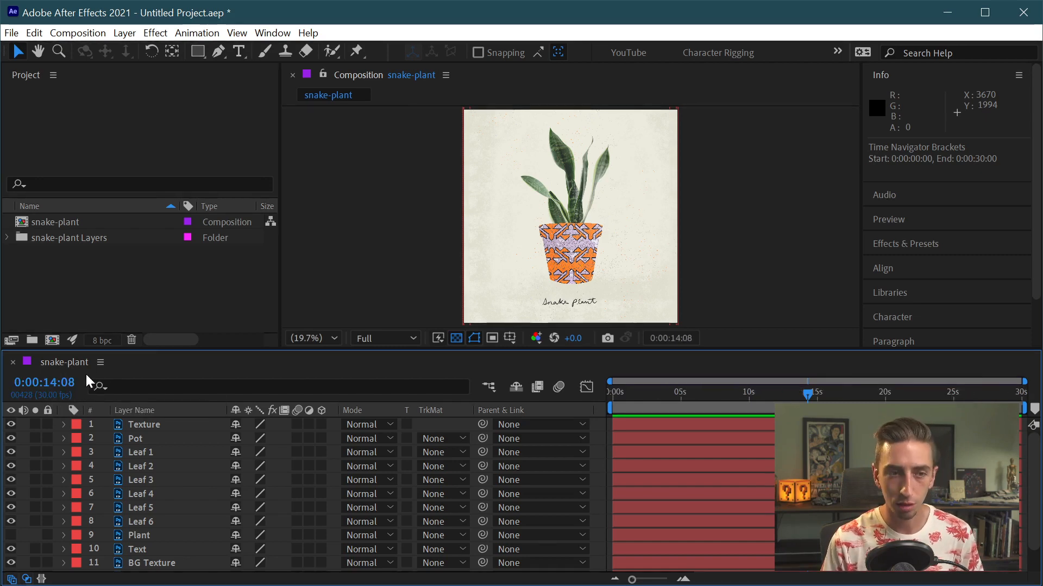
Step: Reopen the Composition Settings, review the duration, and accept the settings without edits
click(78, 33)
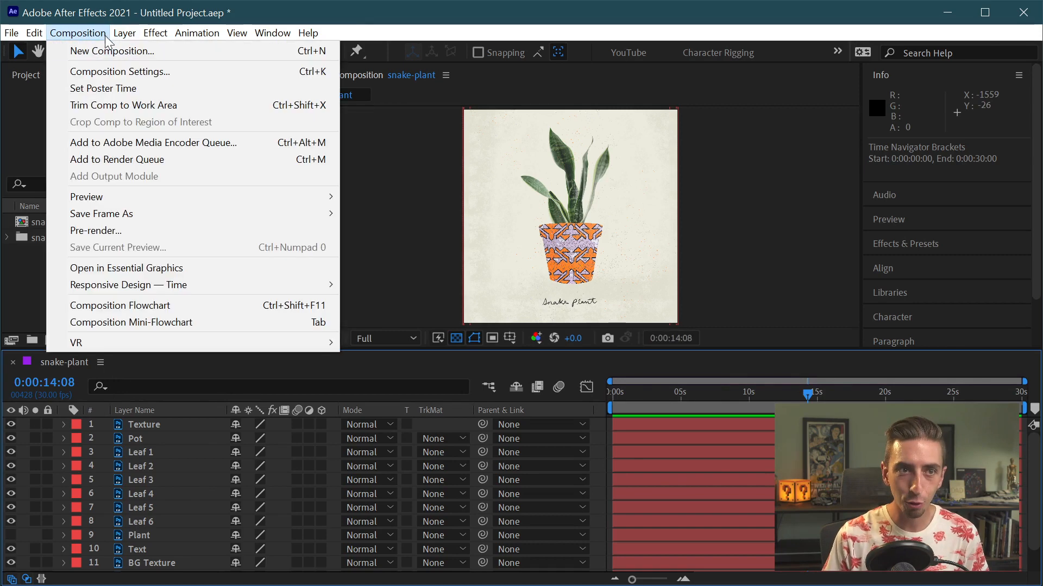
click(103, 71)
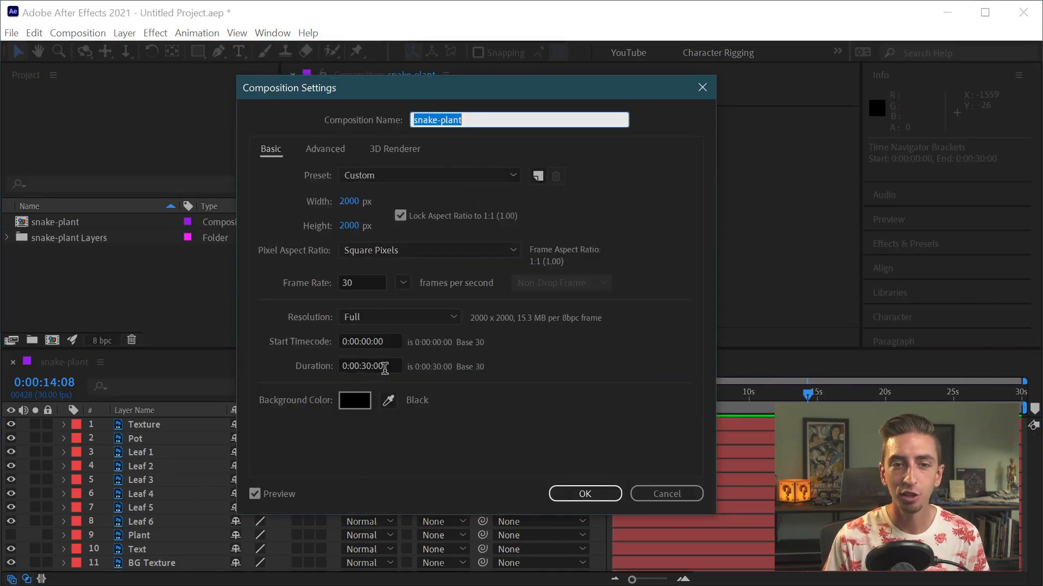
click(576, 490)
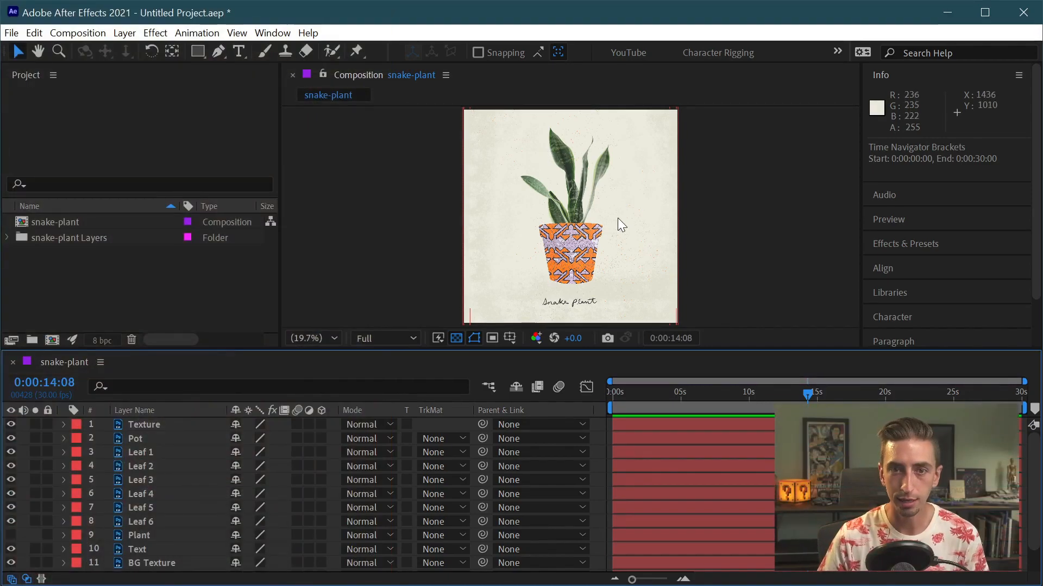
Step: Select the Pot layer and make the composition viewer taller by shrinking the Timeline panel
click(593, 260)
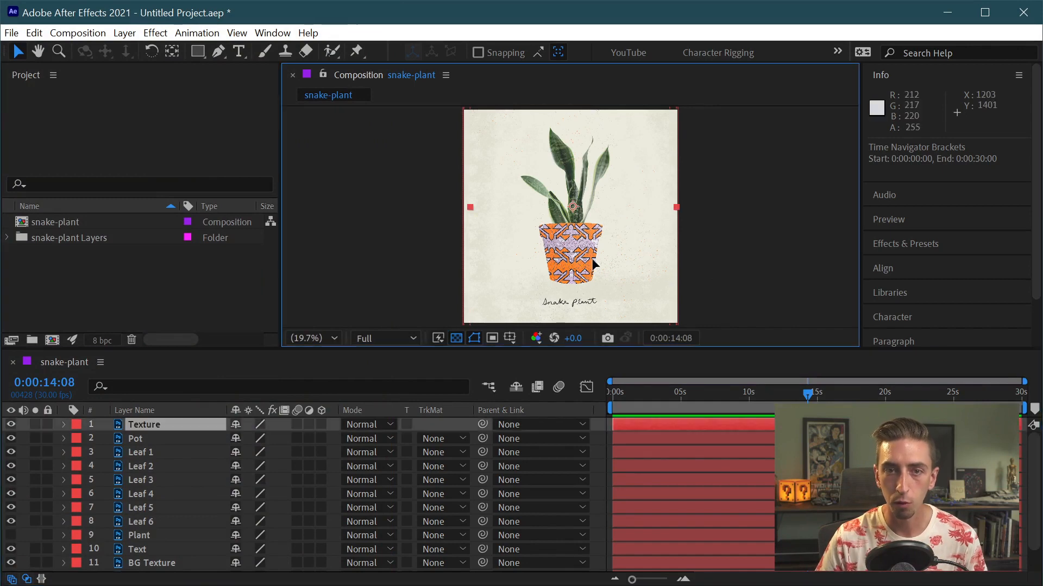
click(138, 438)
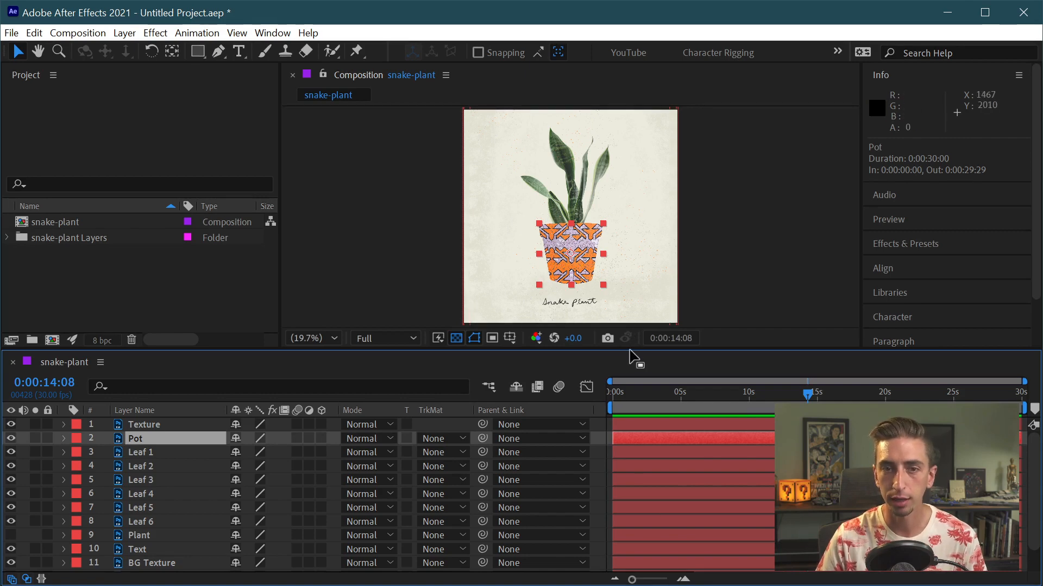
drag(629, 359, 623, 438)
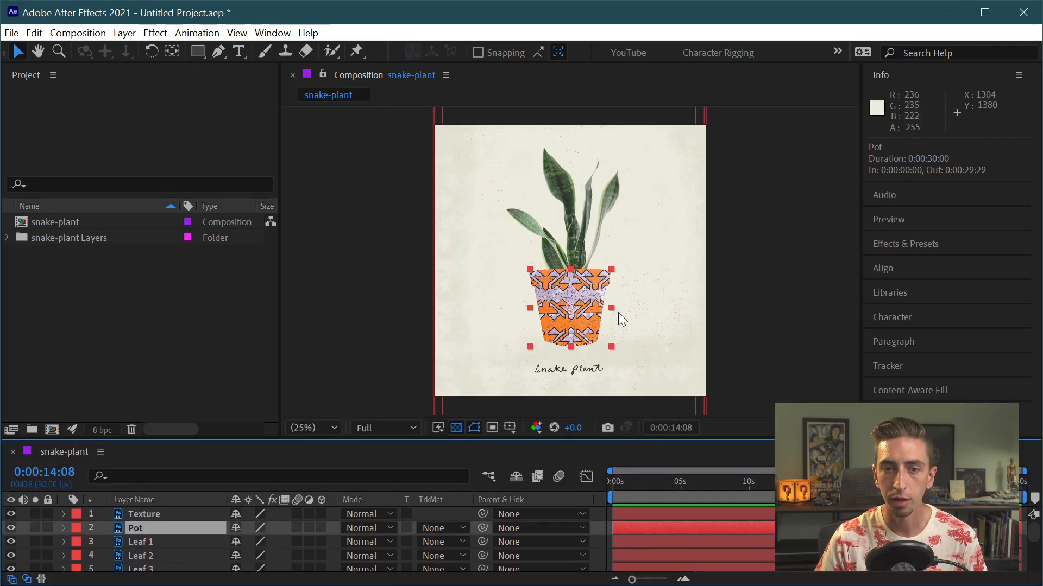
Step: Try moving the pot to 816.5, 1222.0 and enlarging it to 175%, and undo both changes
drag(547, 272, 523, 256)
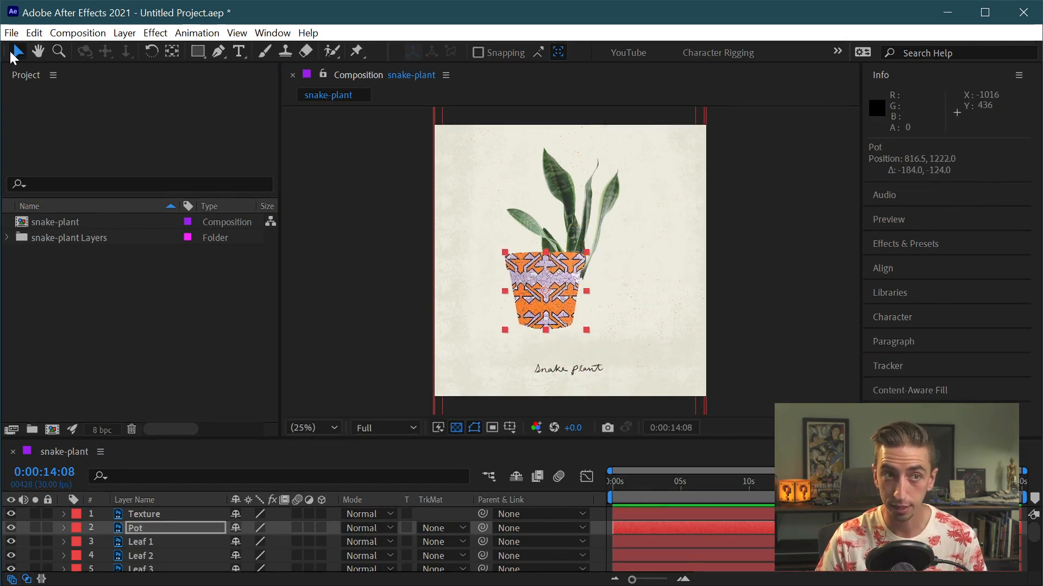
drag(578, 271, 629, 221)
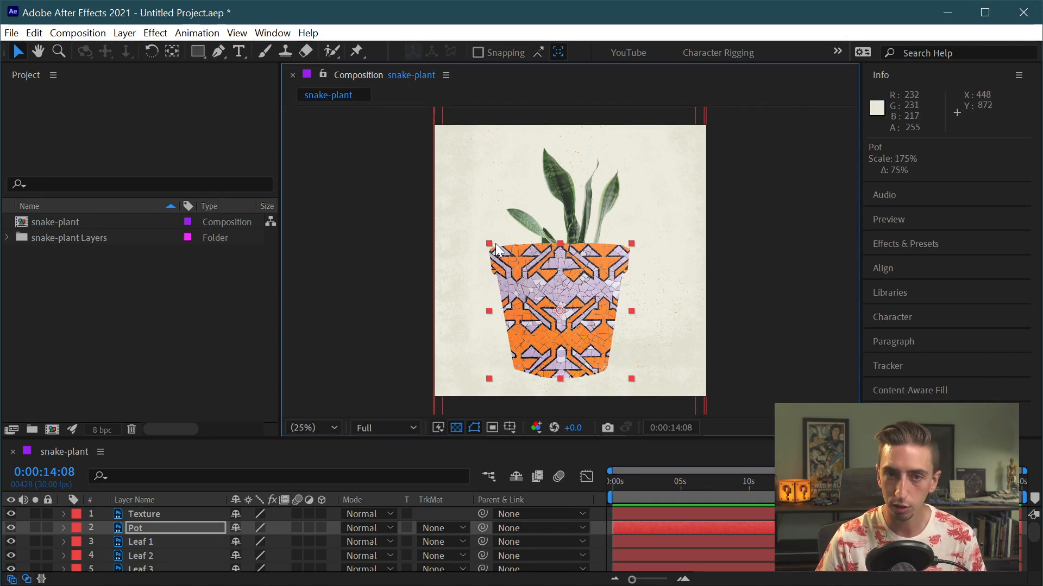
key(ctrl+z)
key(ctrl+shift+z)
key(ctrl+z)
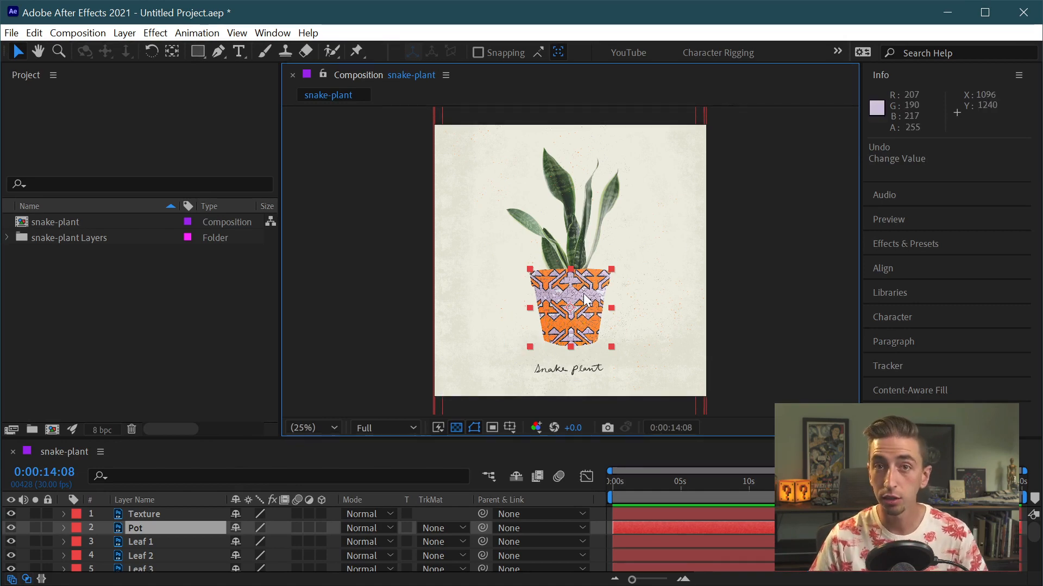
Step: Expand the Pot layer's Transform properties and make the Timeline panel taller to show them
click(141, 530)
click(64, 529)
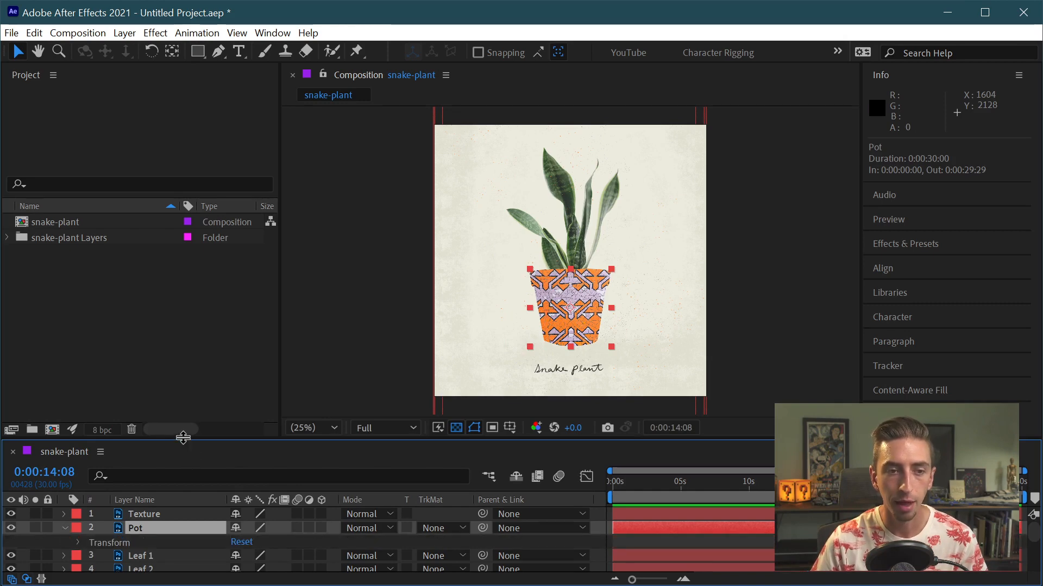
drag(183, 437, 183, 359)
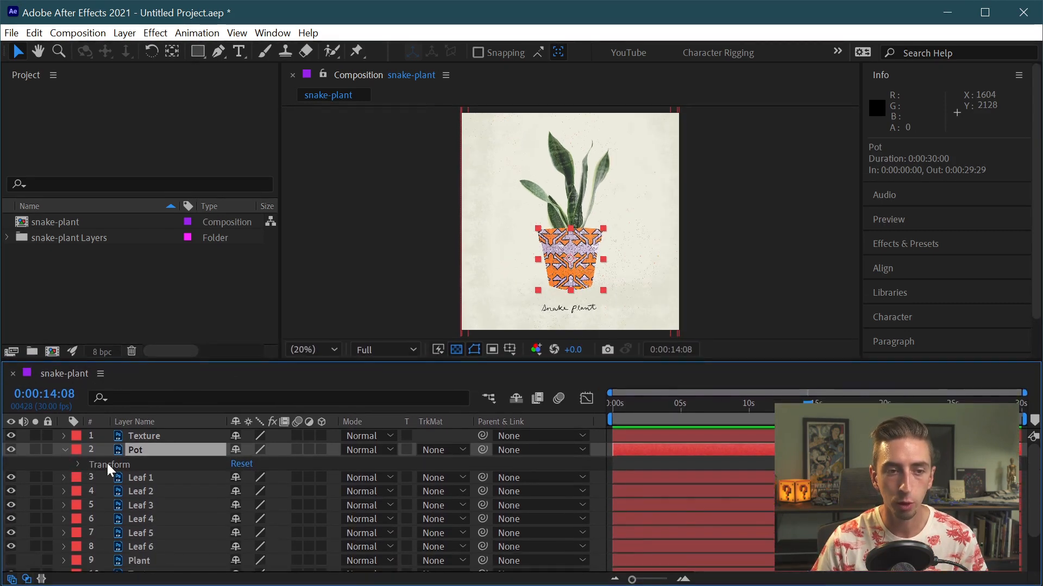
click(77, 464)
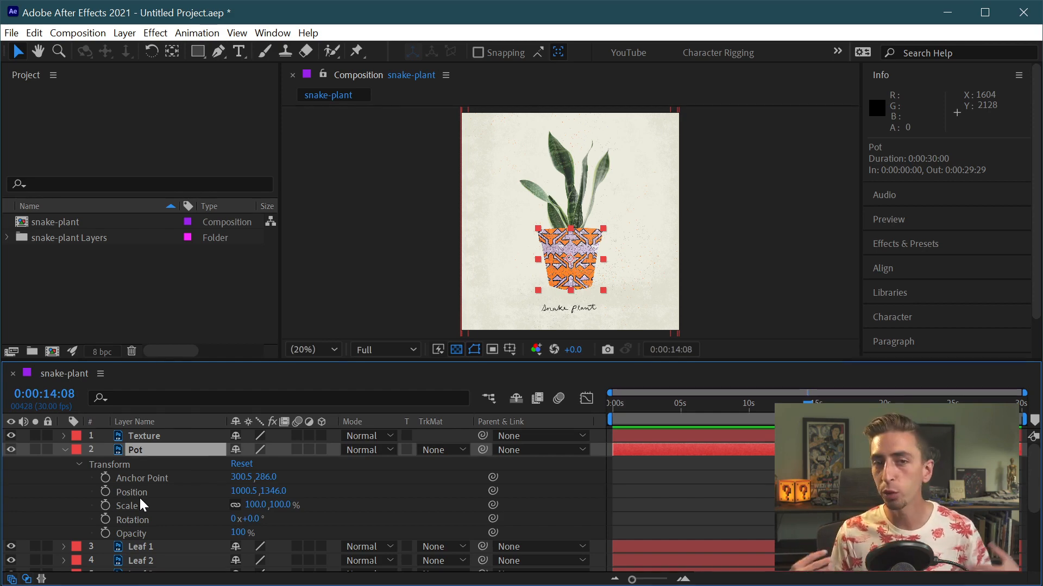
Step: Scale the pot to 200%, examine it at 100% magnification, and set its scale back to 100%
click(255, 505)
text(200)
key(Return)
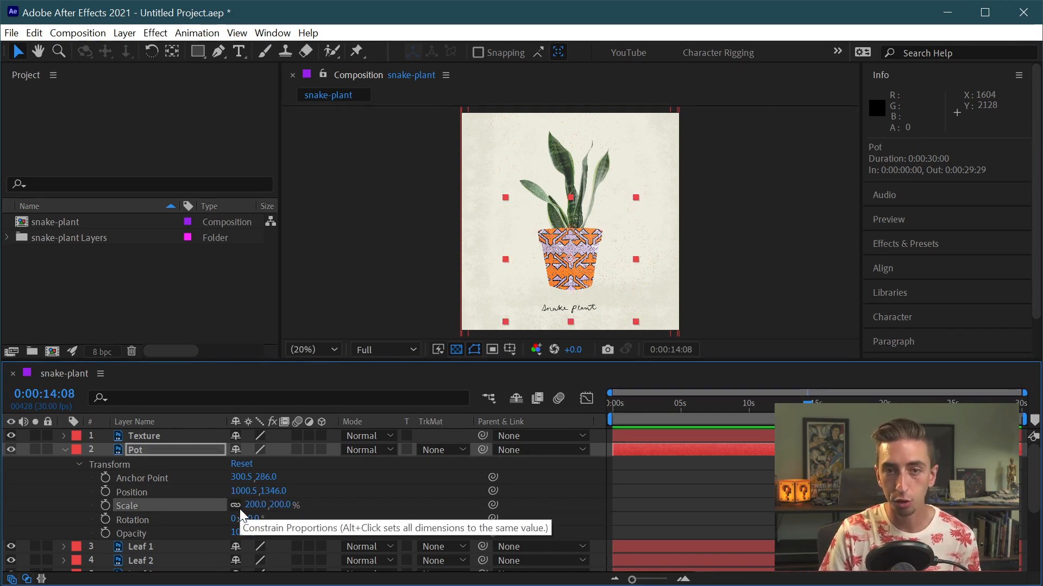
key(slash)
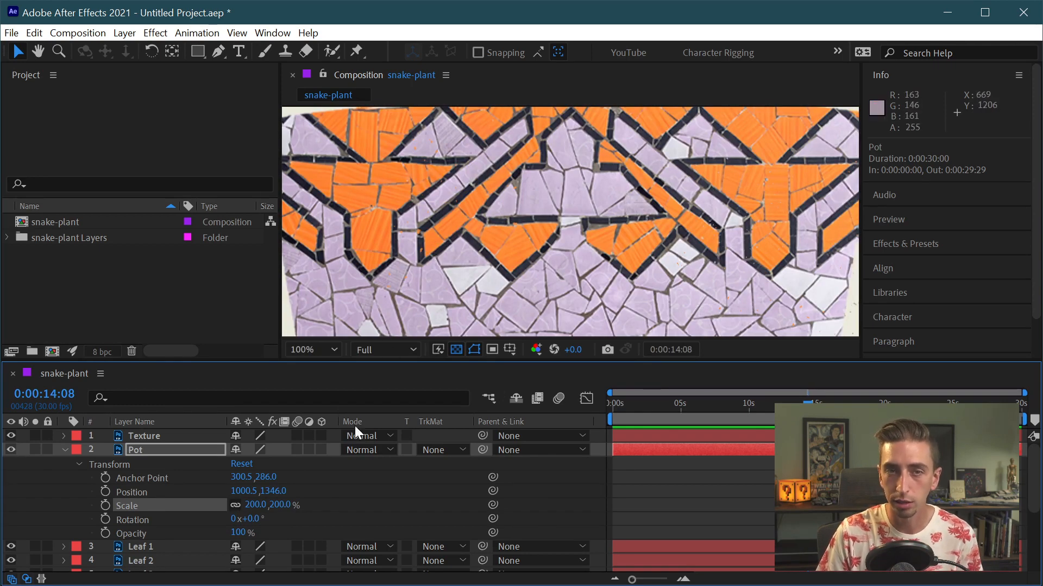
click(256, 505)
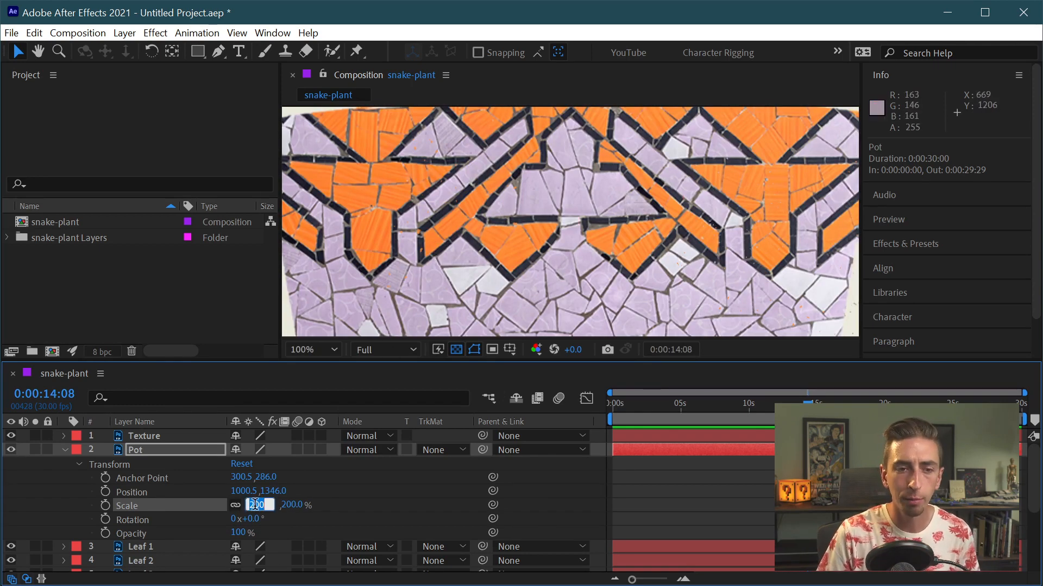
text(100)
key(Return)
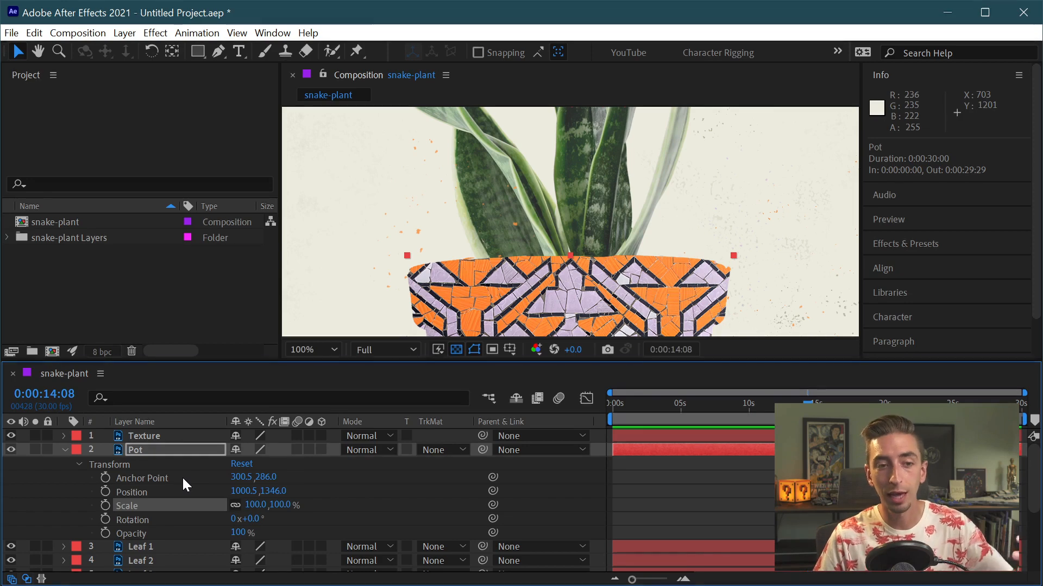
scroll(588, 213, down, 2)
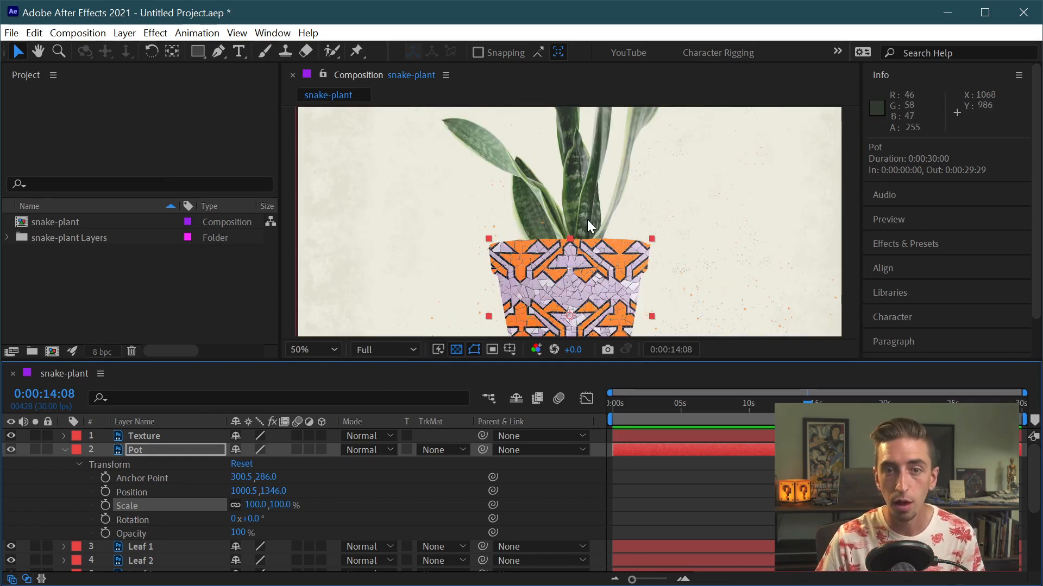
Step: Add a Position keyframe to the Pot layer at 0:00:02:00 with the pot in its original place
click(135, 497)
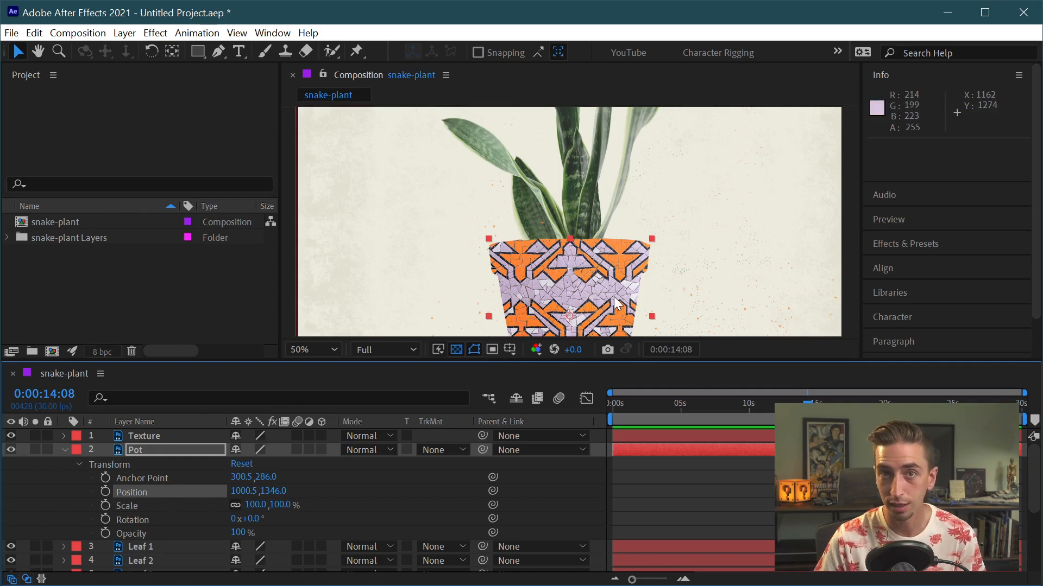
key(comma)
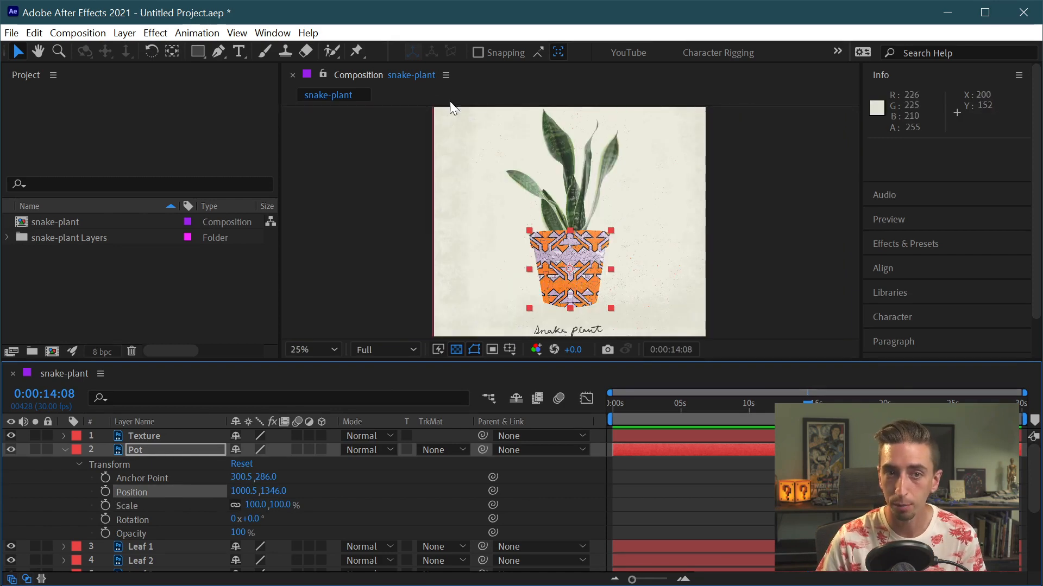
drag(491, 150, 512, 225)
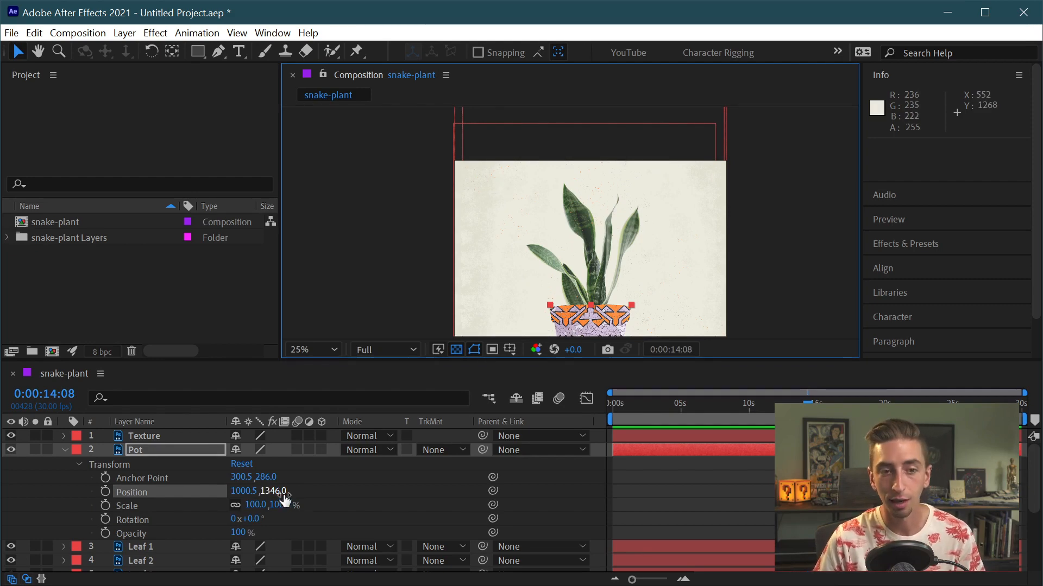
key(h)
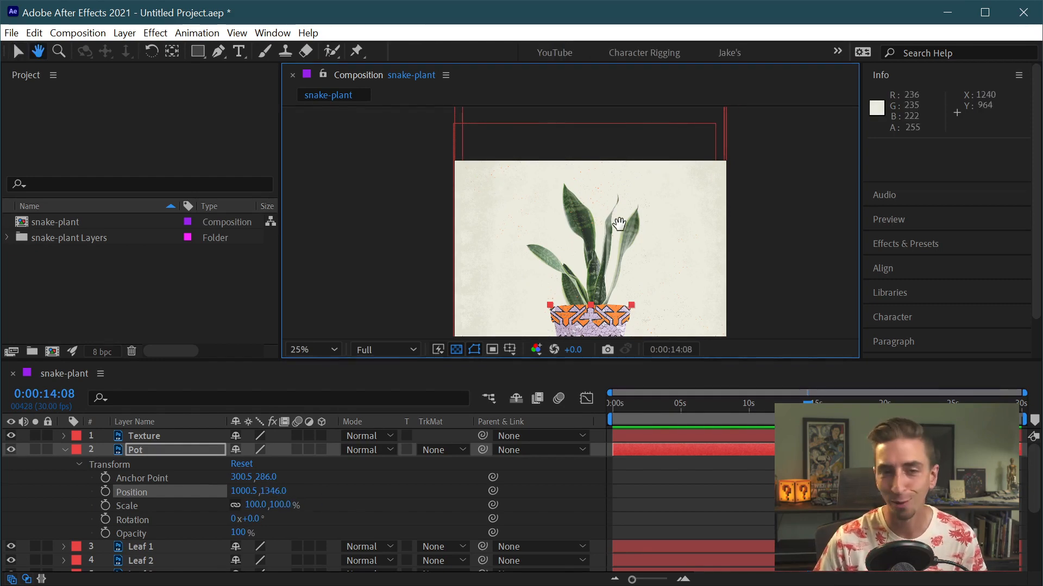
drag(622, 292, 611, 190)
key(v)
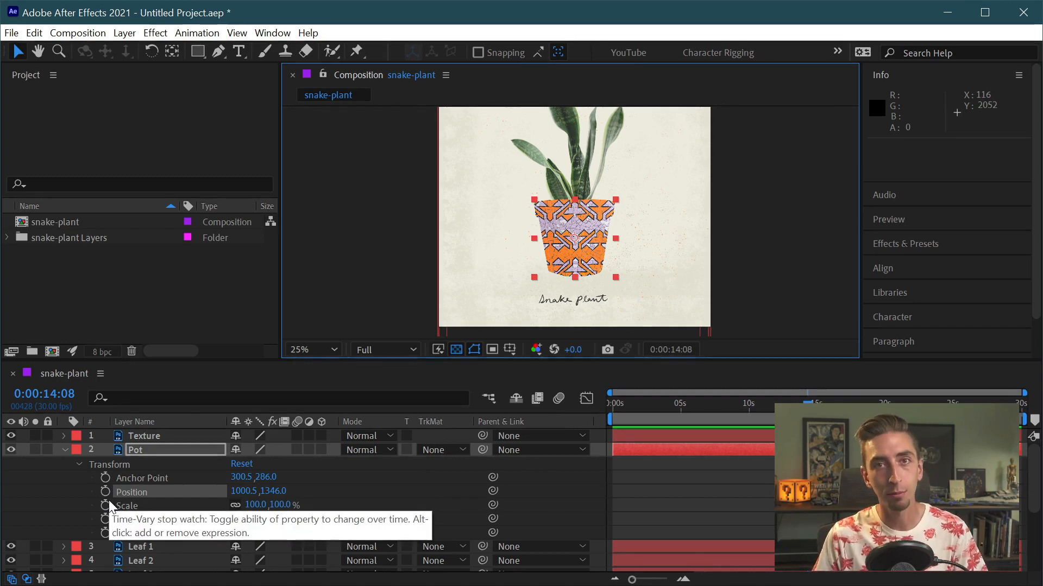
drag(683, 418, 653, 402)
drag(633, 581, 661, 580)
click(744, 410)
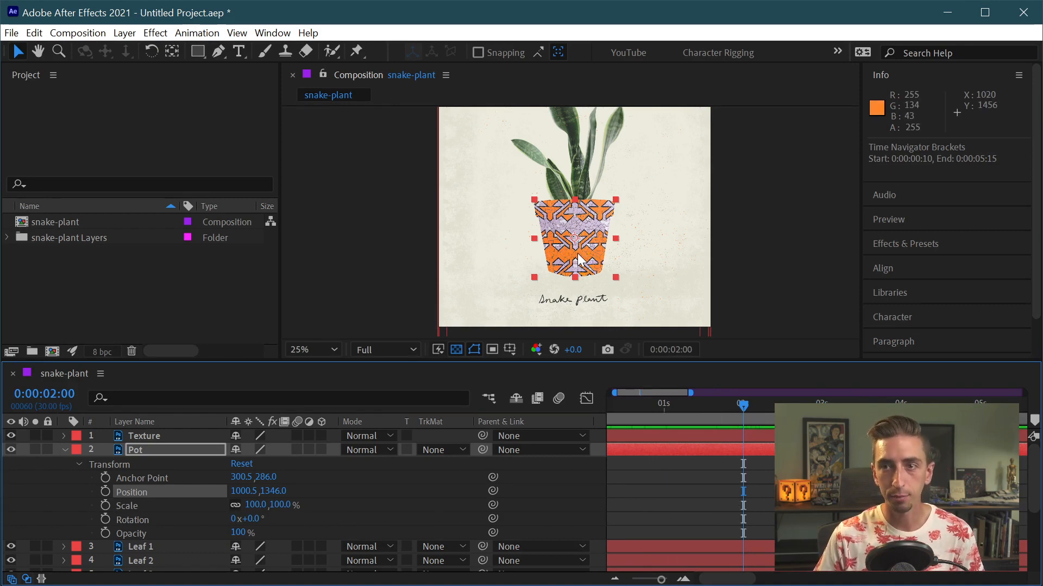
click(105, 492)
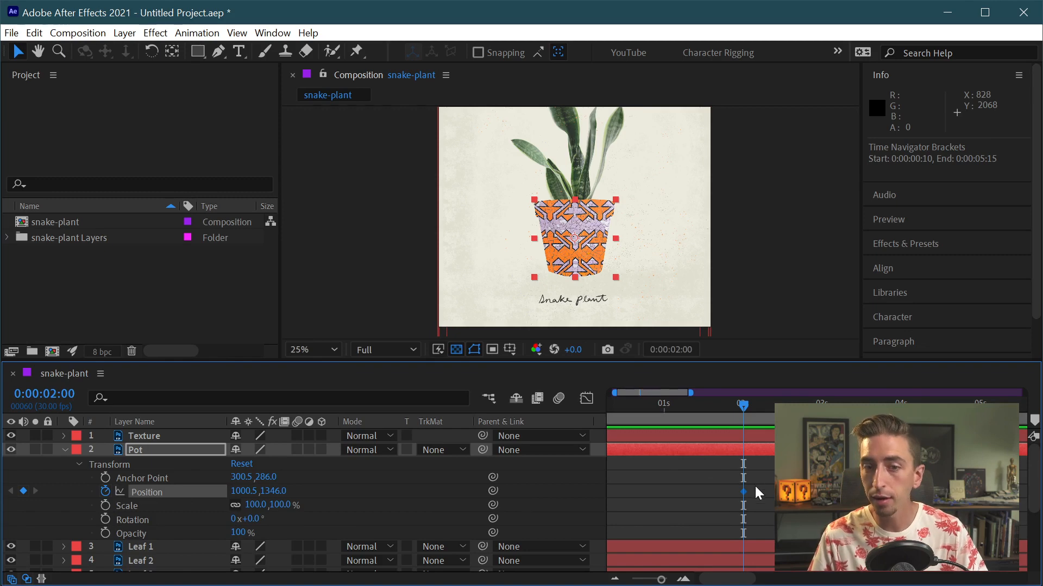
Step: Move the current time back to 0:00:01:26 and select the Pot's Position keyframe to examine it
drag(744, 407, 733, 408)
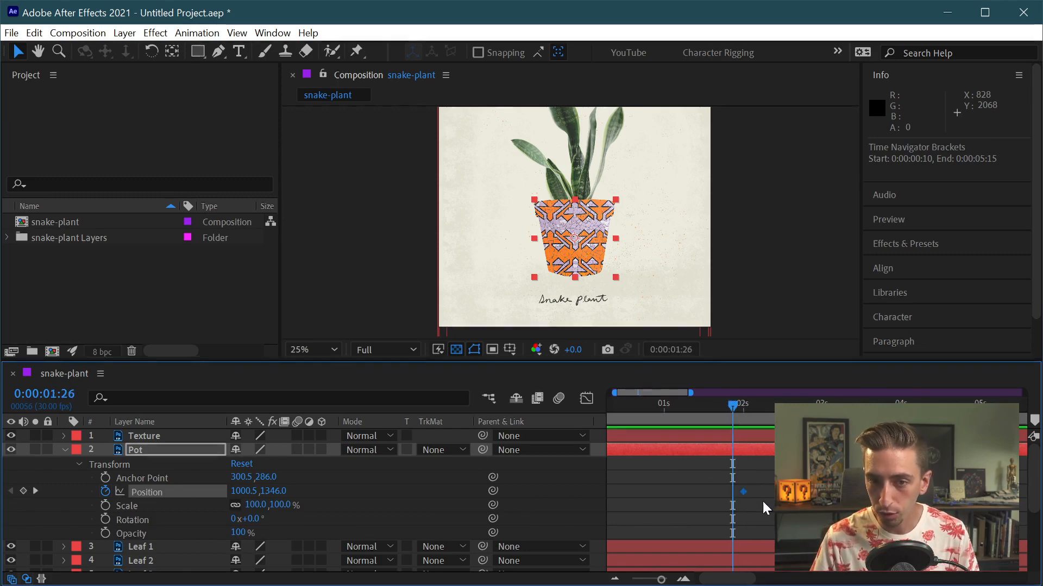
click(739, 497)
click(742, 493)
click(757, 492)
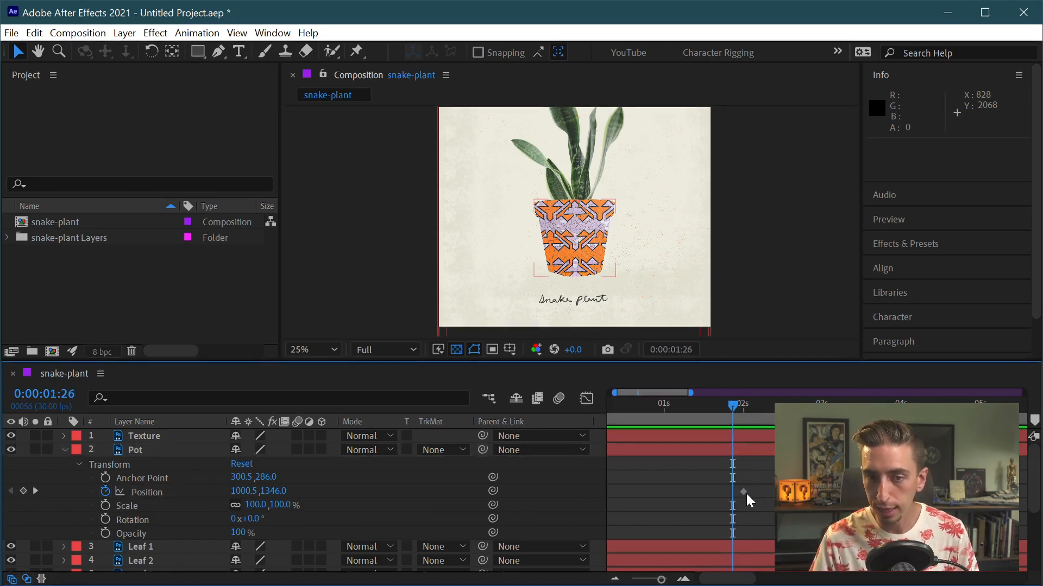
click(744, 493)
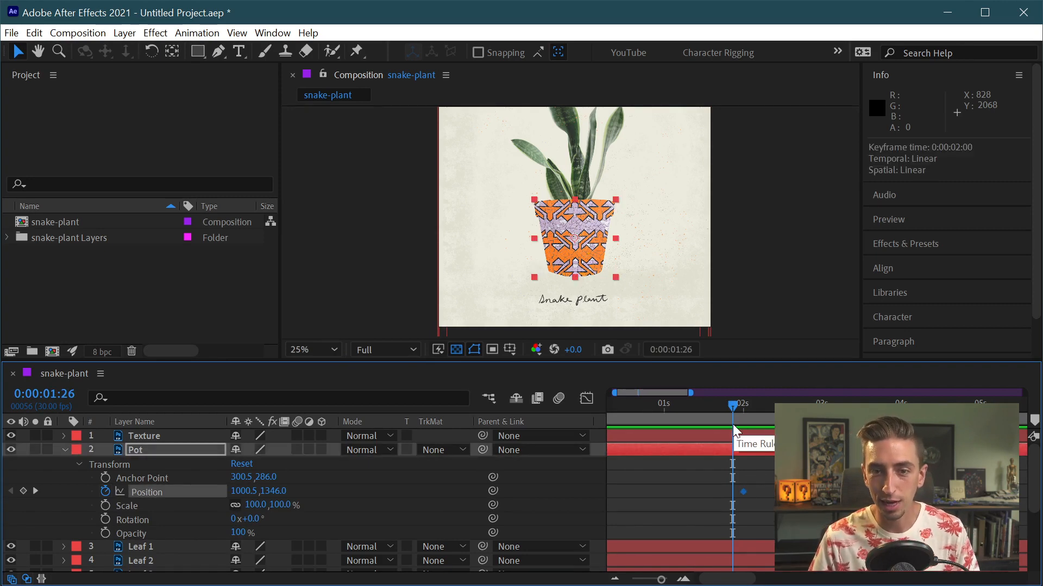
Step: At 0:00:00:00, move the pot straight down off the artwork to Position 1000.5, 2298.0 and deselect the layer
drag(731, 408, 558, 422)
key(space)
key(space)
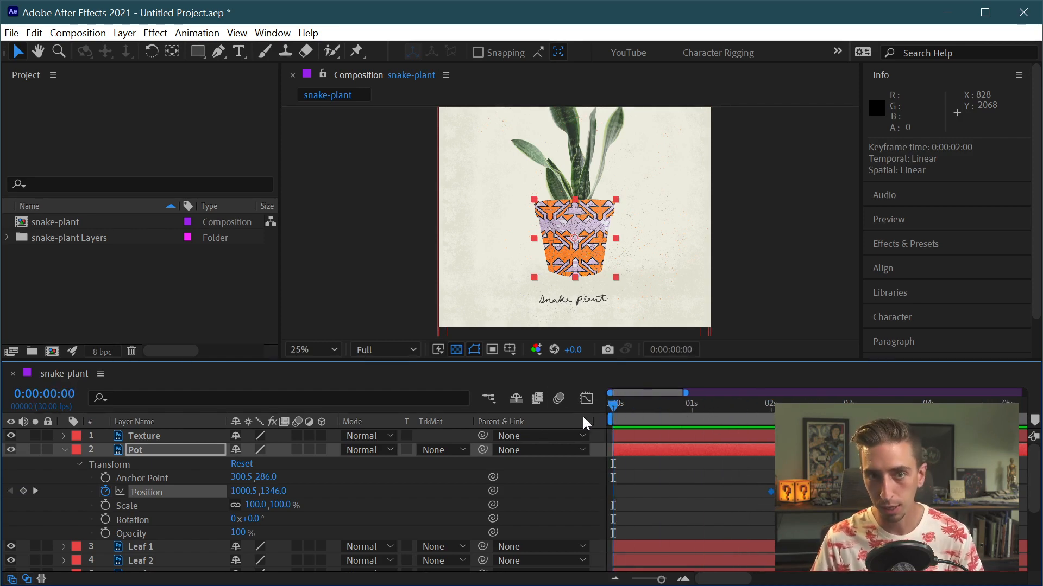
drag(596, 213, 578, 348)
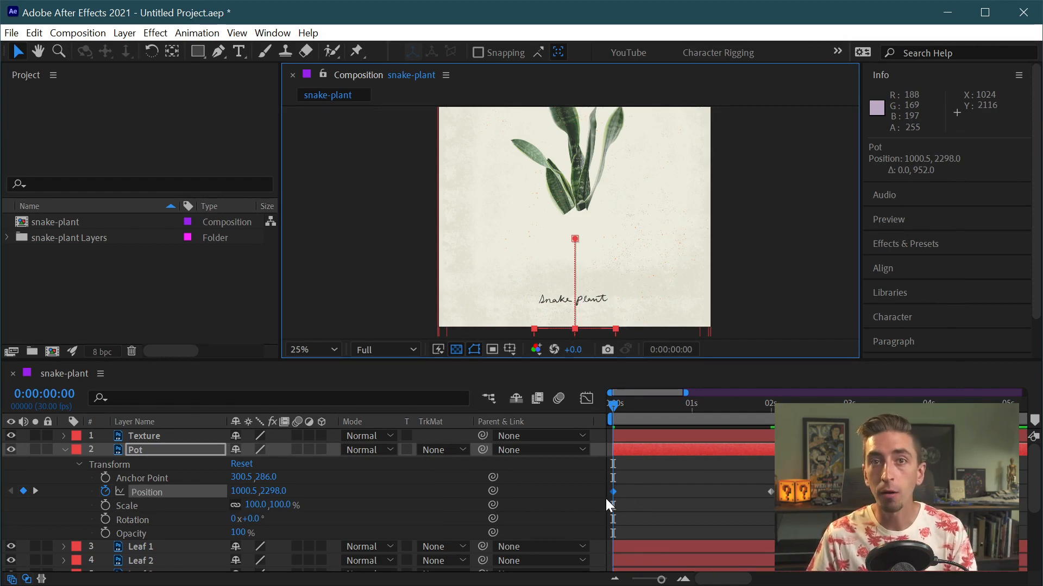
click(636, 493)
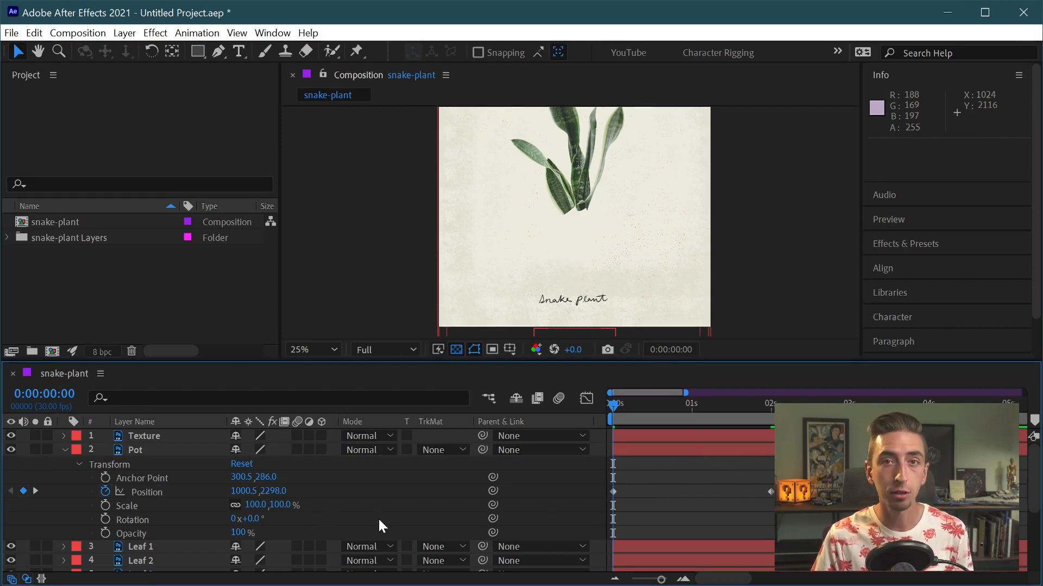
Step: Preview the pot's rising motion from the start of the composition twice
mouse_move(615, 491)
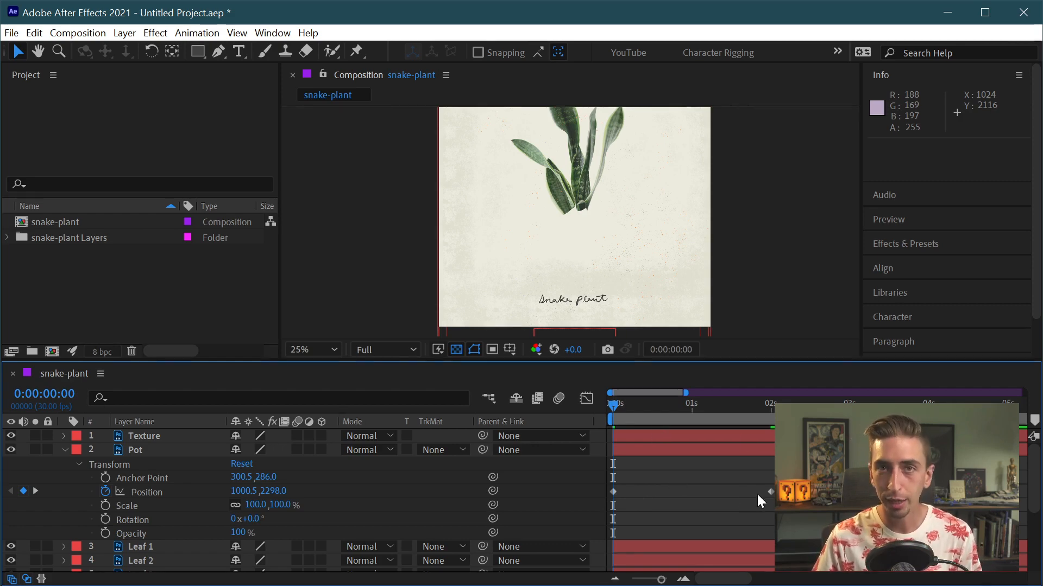
key(space)
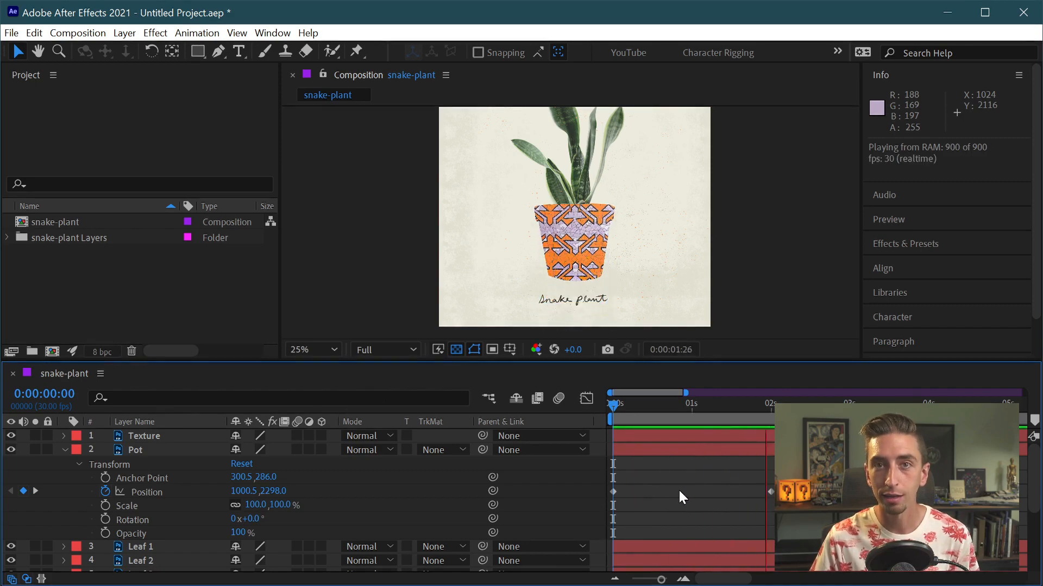
key(space)
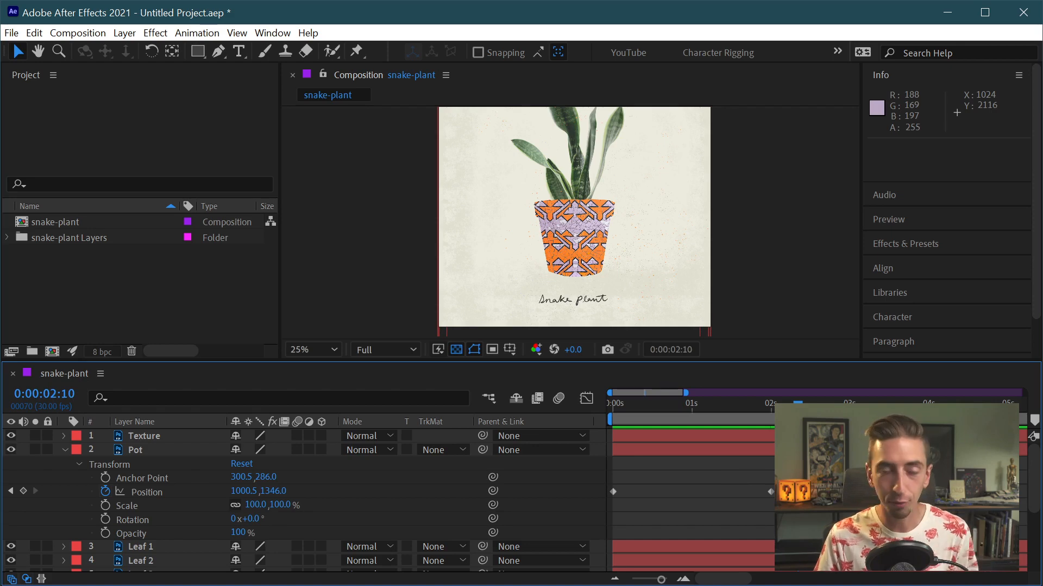
key(Home)
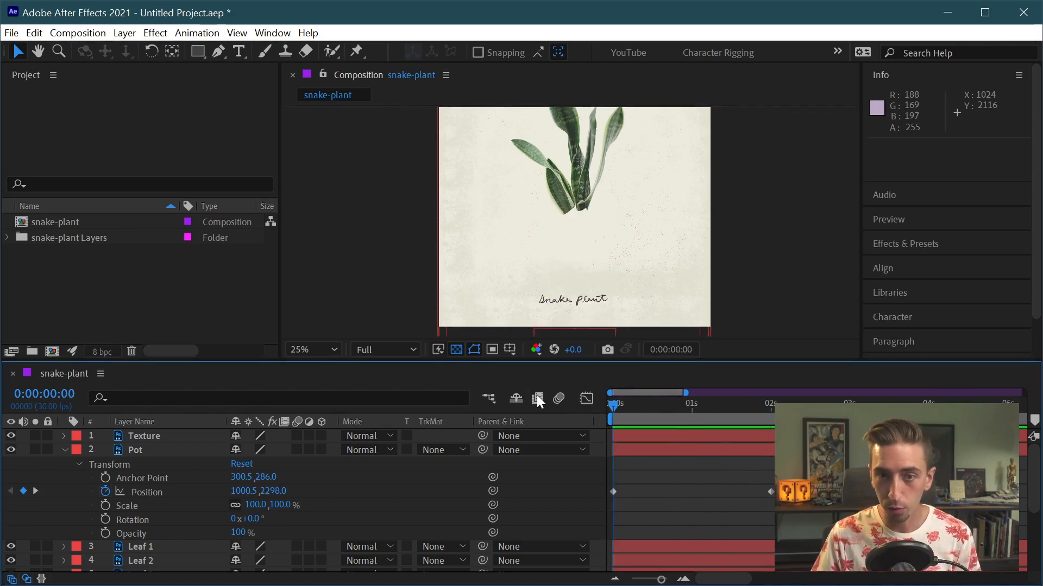
key(space)
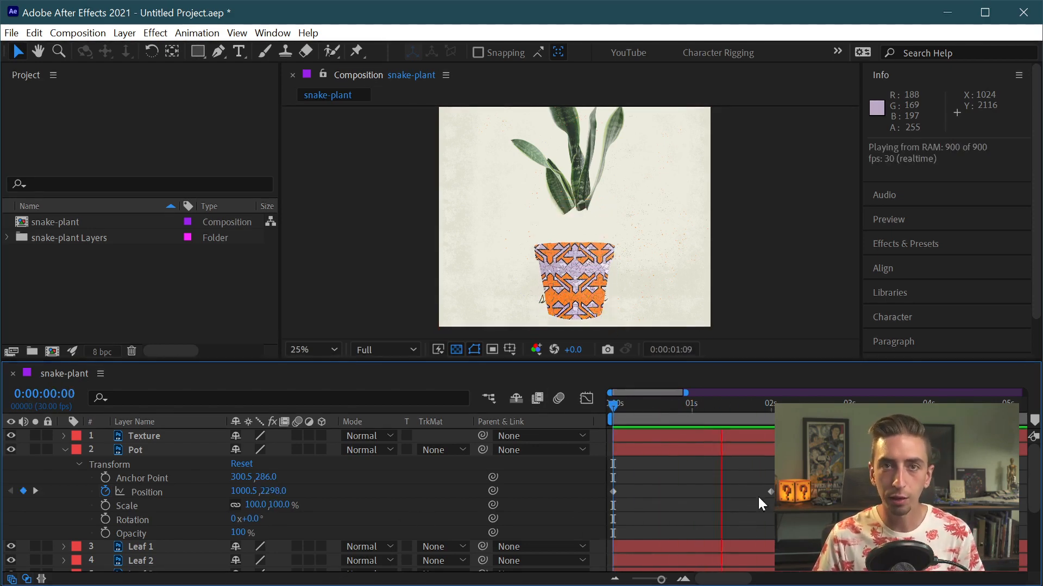
key(space)
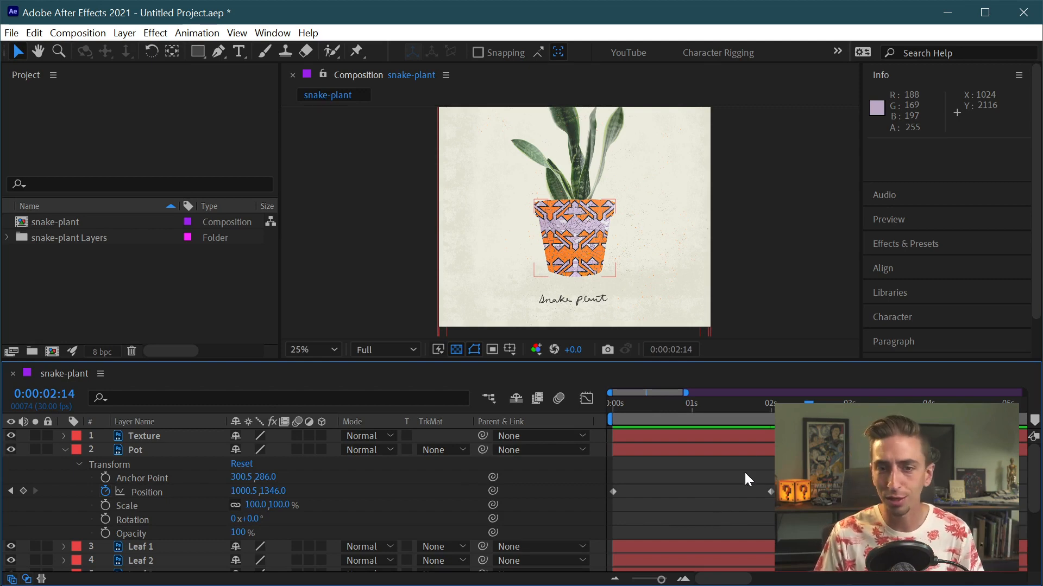
Step: Compare the Pot's Position values at the two-second and starting keyframes, and replay the animation from the start
drag(752, 406, 788, 405)
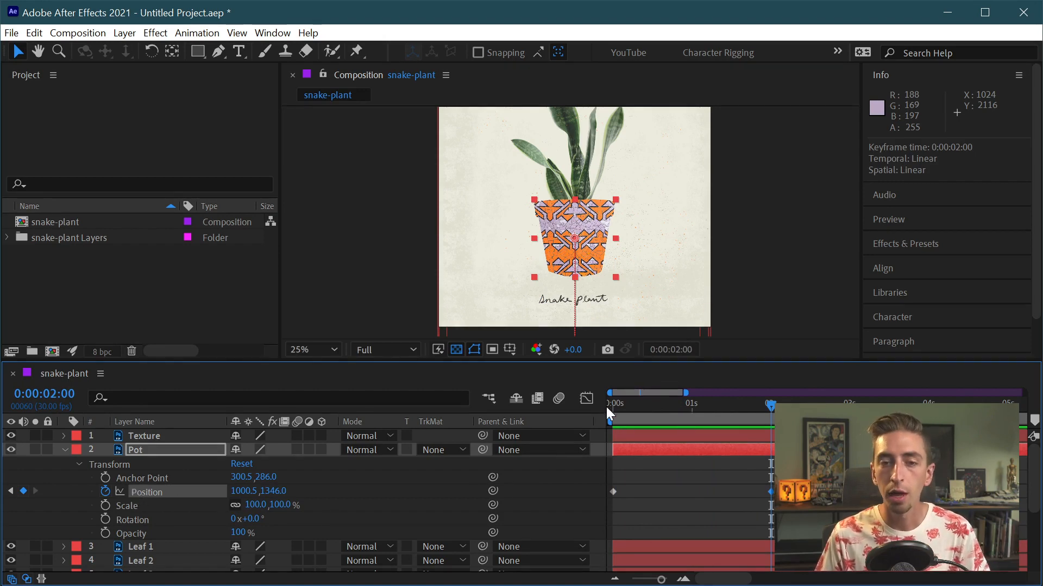
key(Home)
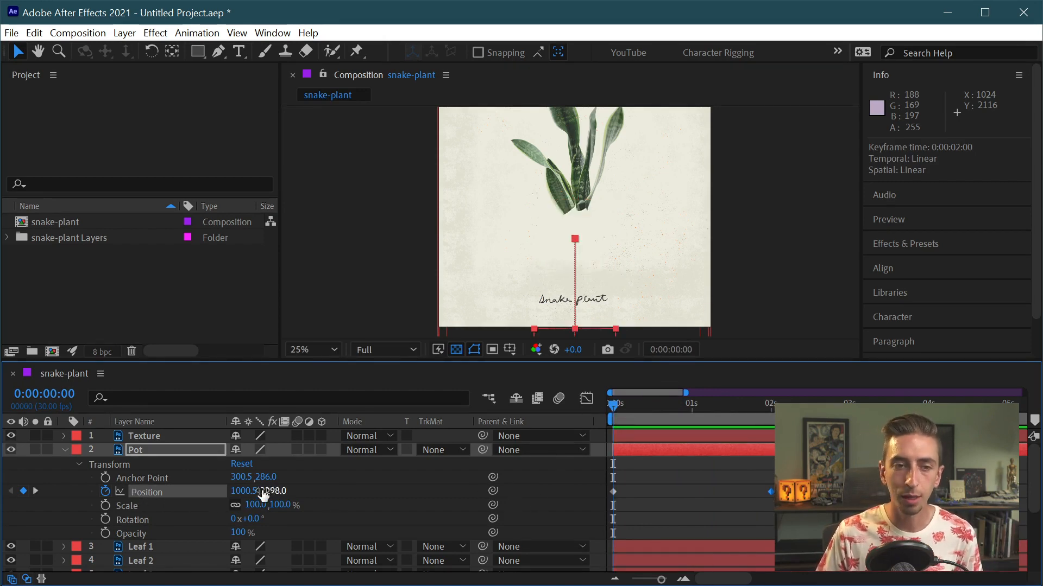
key(space)
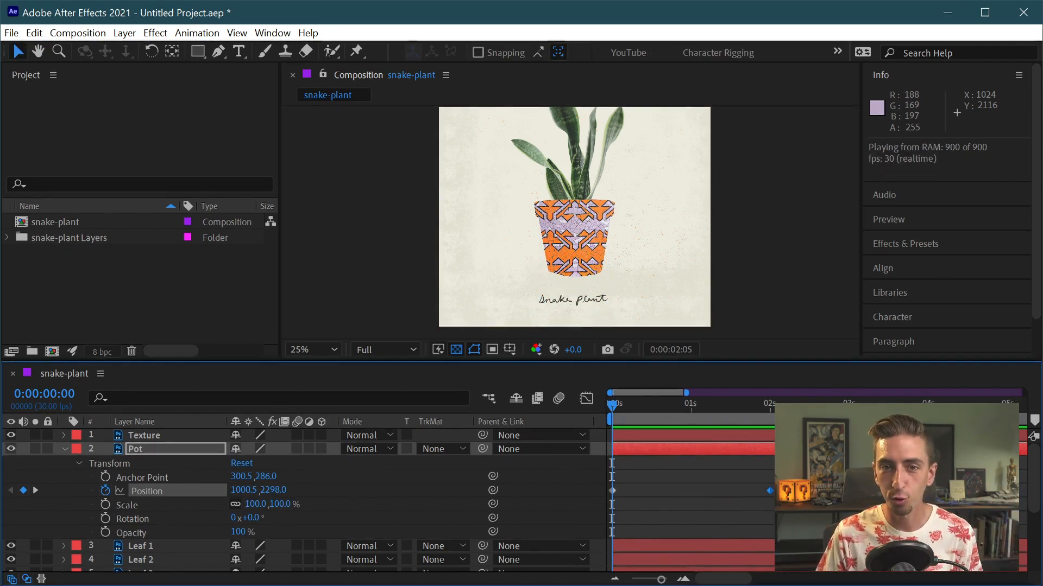
key(space)
key(space)
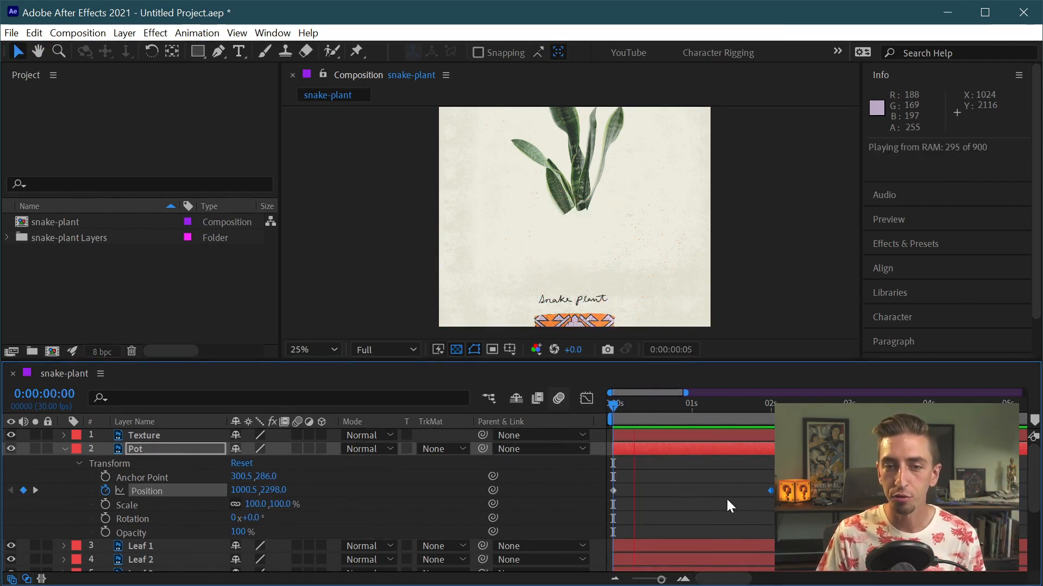
Step: Move the Pot's ending Position keyframe to the one-second mark and preview the animation from the start
key(k)
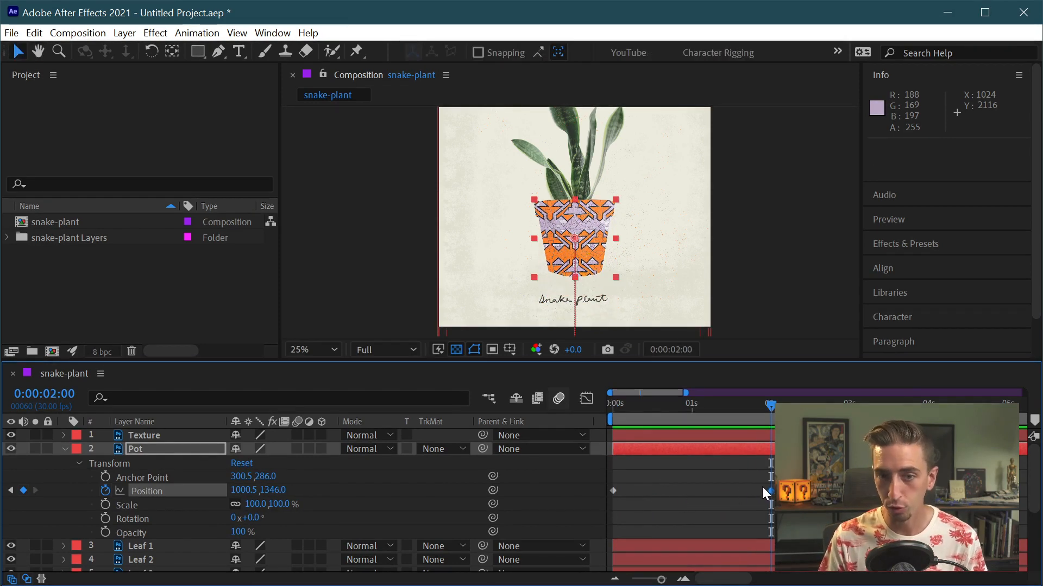
click(762, 487)
click(729, 405)
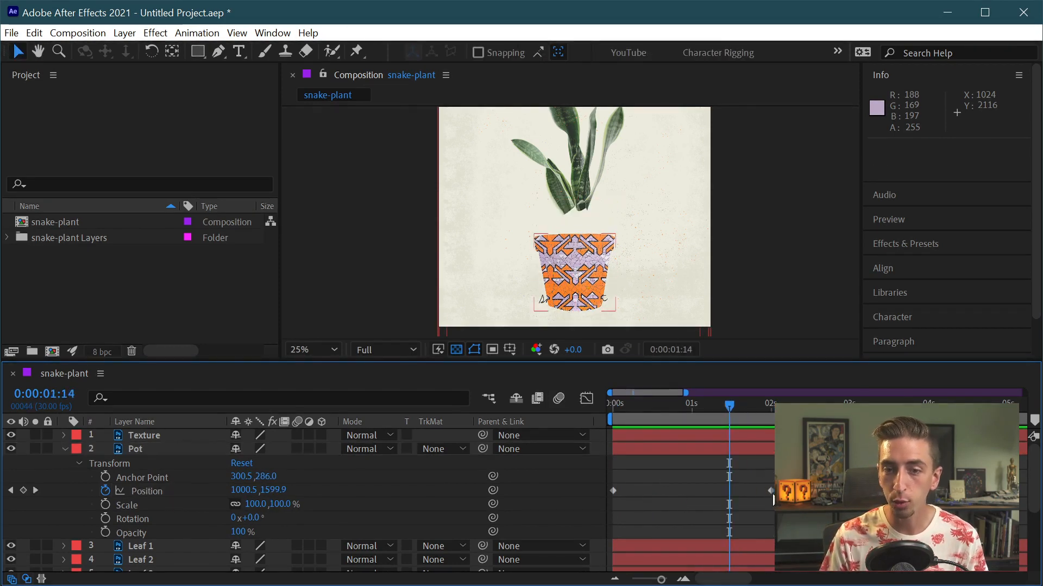
drag(771, 491, 692, 490)
drag(695, 408, 613, 410)
key(space)
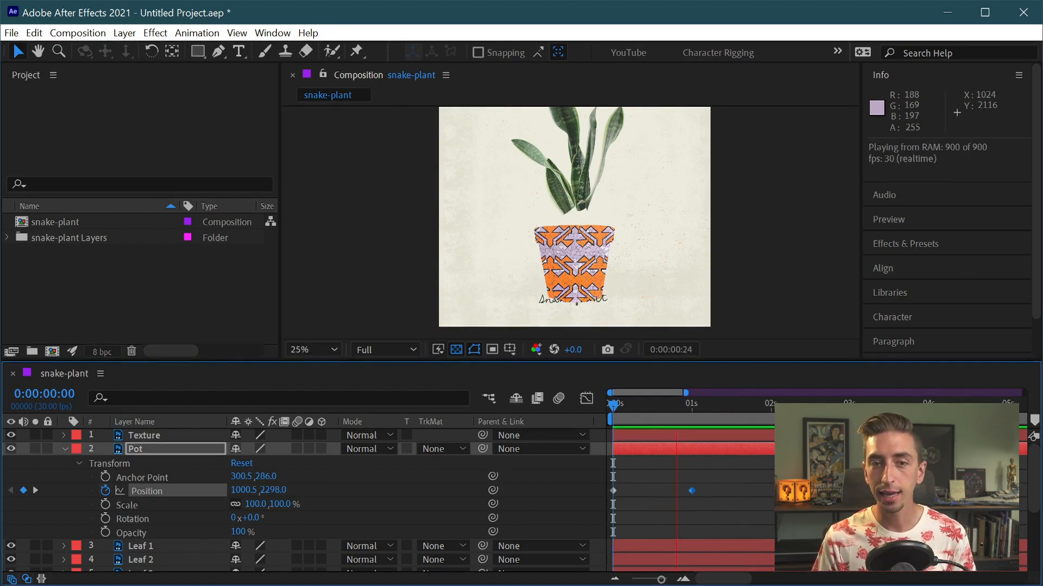
key(space)
key(space)
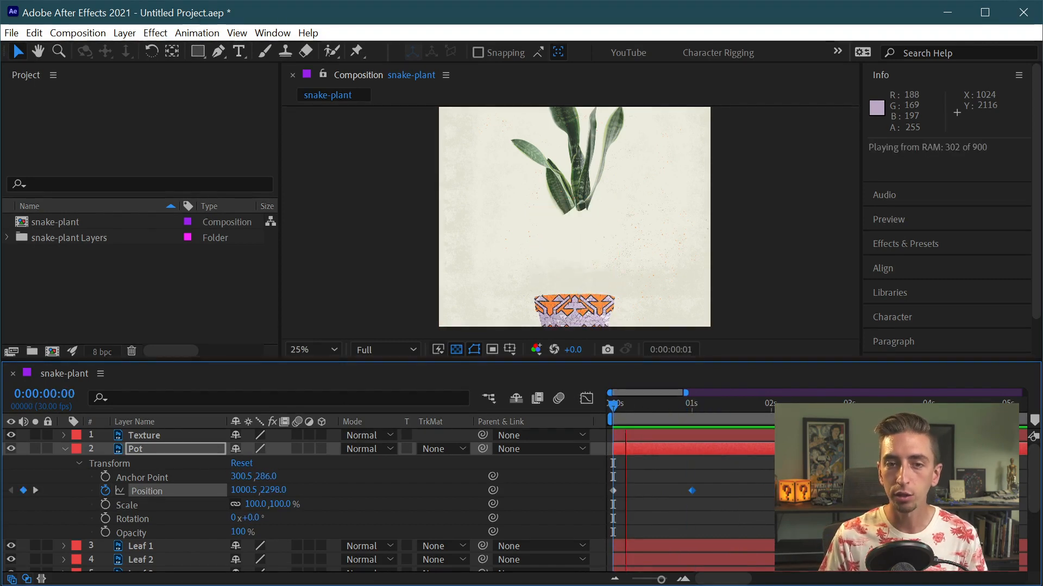
key(space)
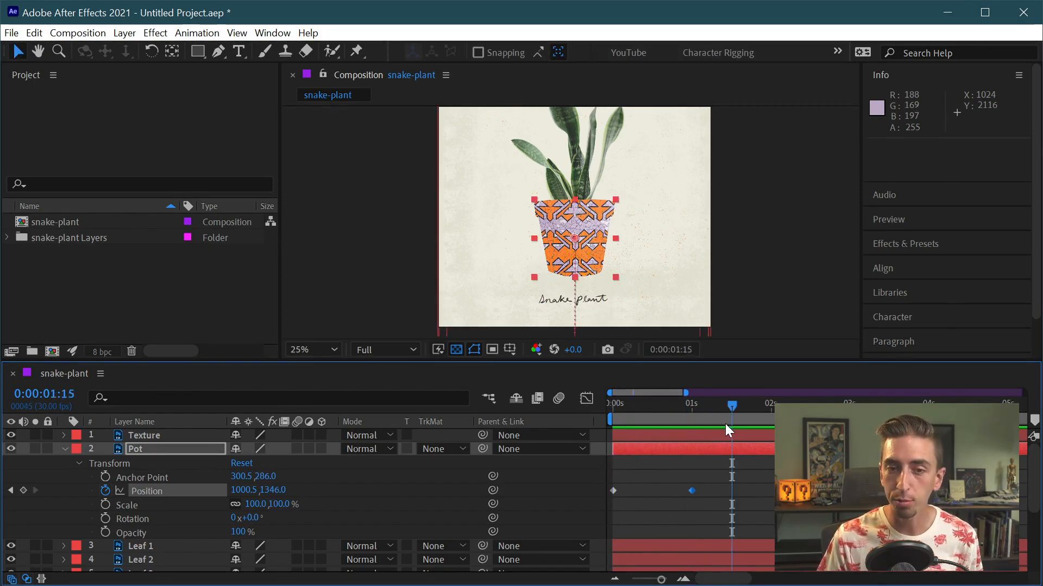
Step: Move the Pot's ending Position keyframe to 0:00:00:24 and preview the animation from the start
drag(692, 491, 676, 491)
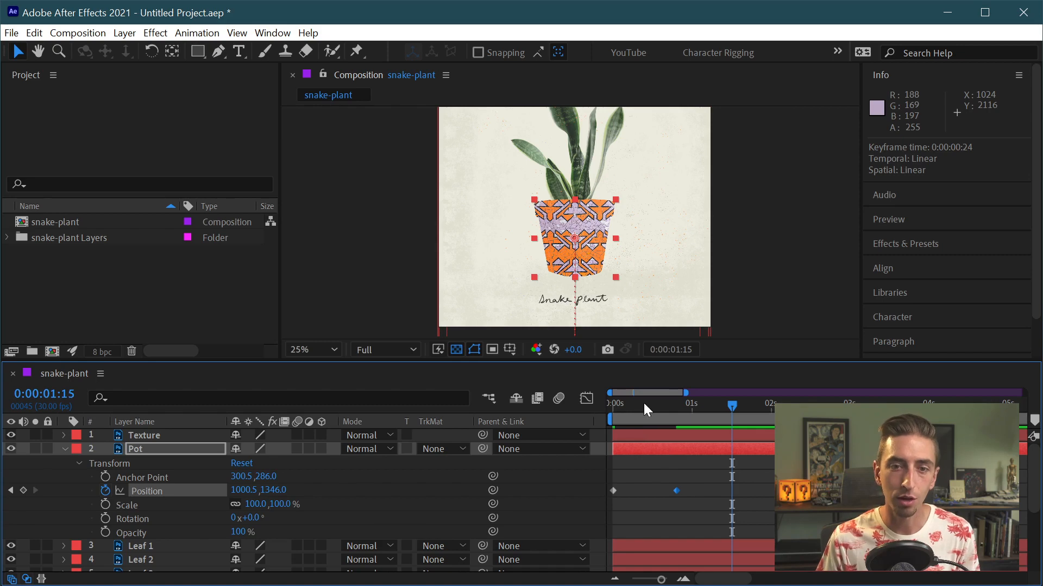
key(space)
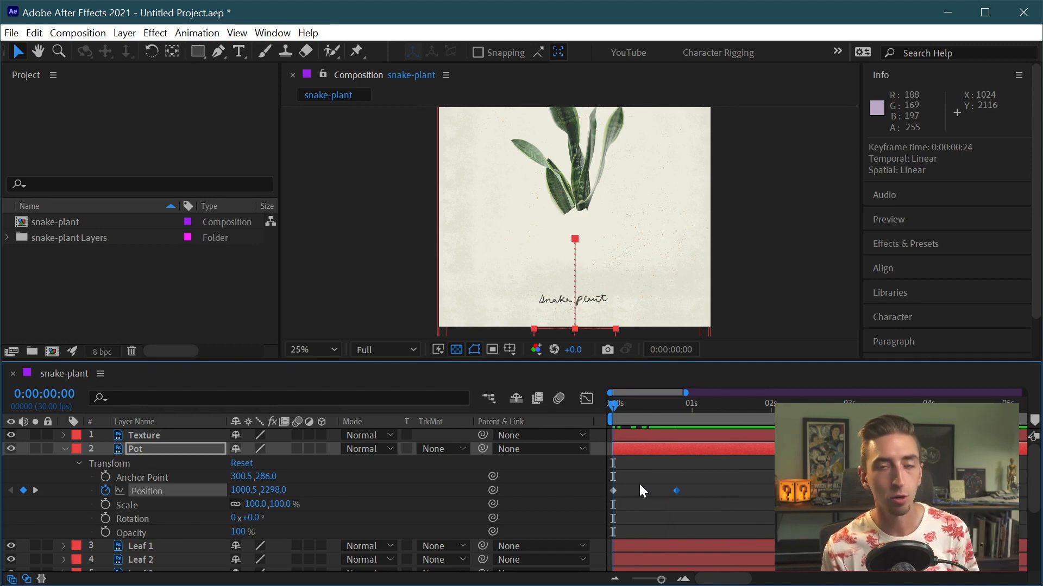
key(space)
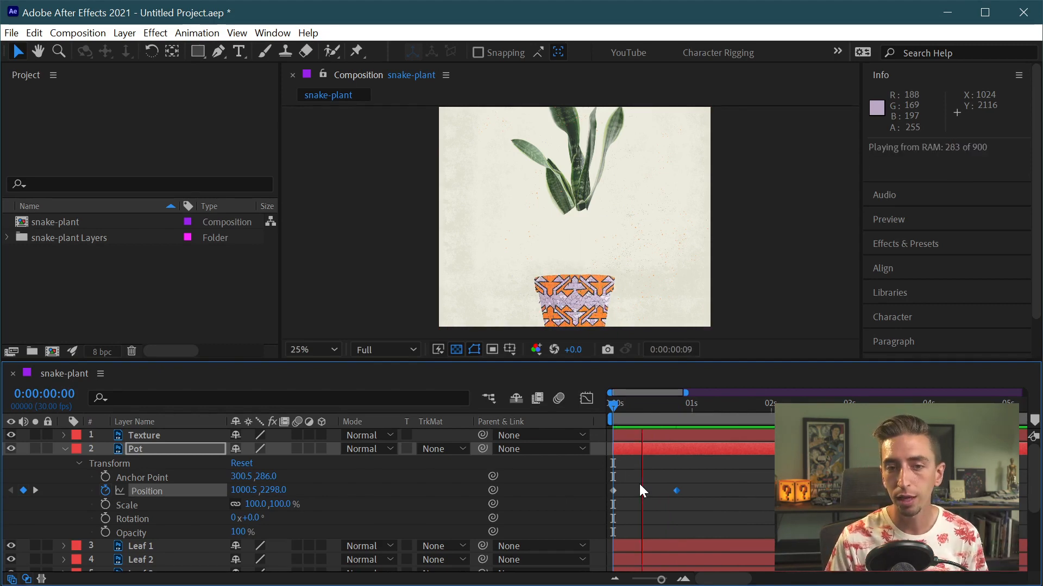
key(space)
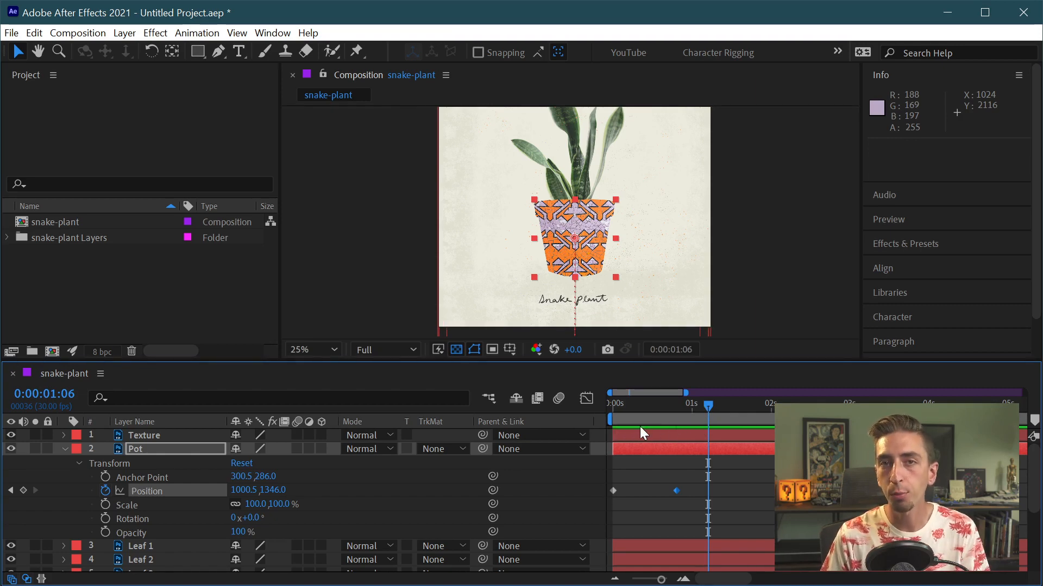
key(Home)
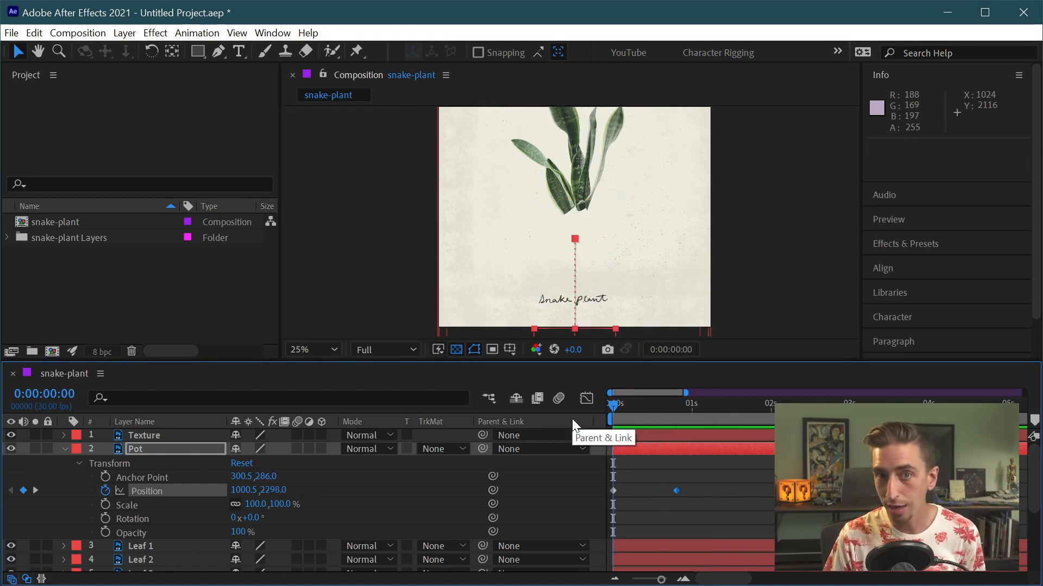
key(space)
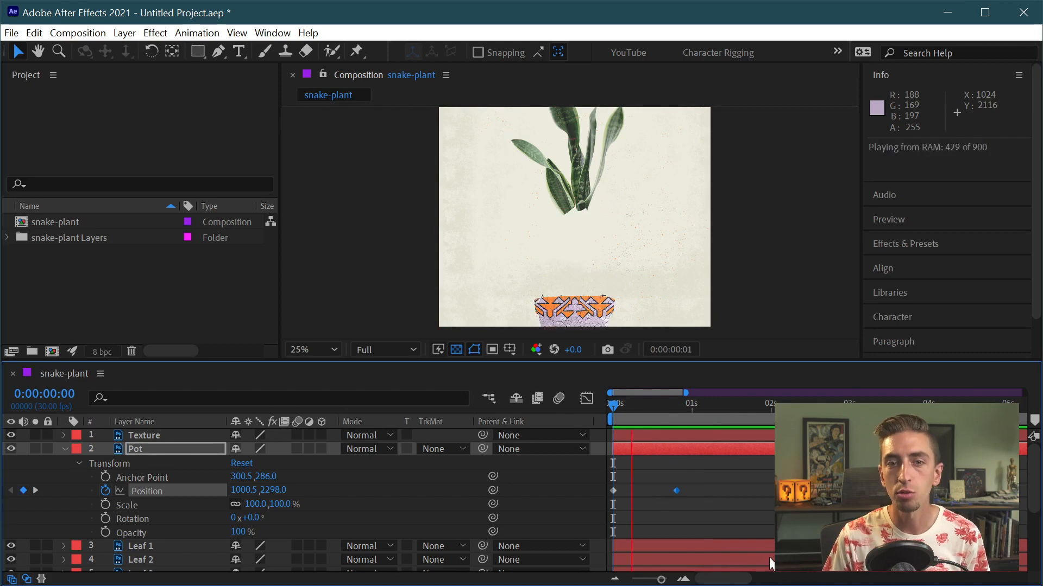
key(space)
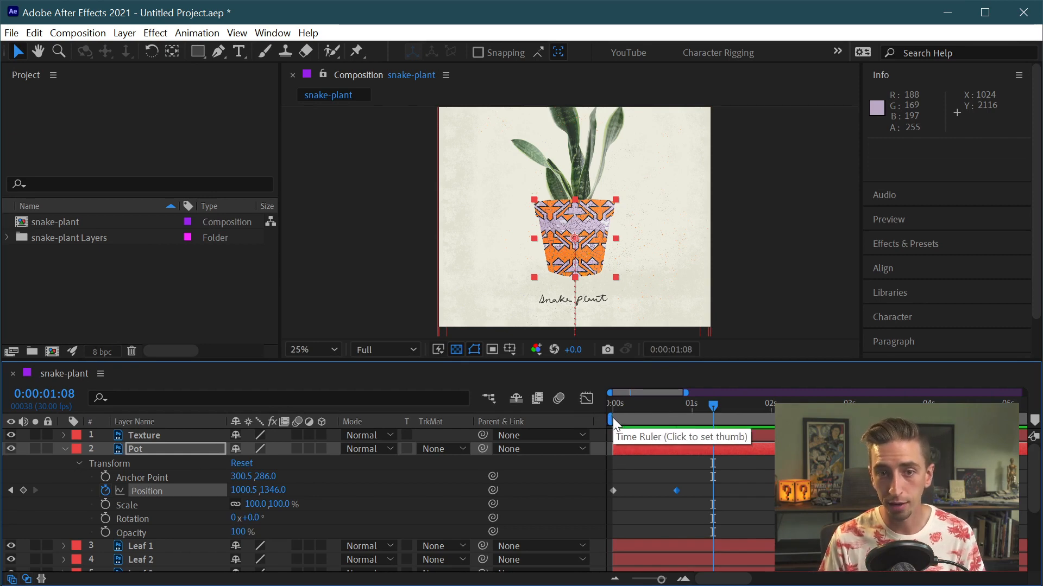
Step: Set the work area from 0:00:00:00 to 0:00:01:06 around the pot's rise and preview it from the start
drag(606, 418, 832, 411)
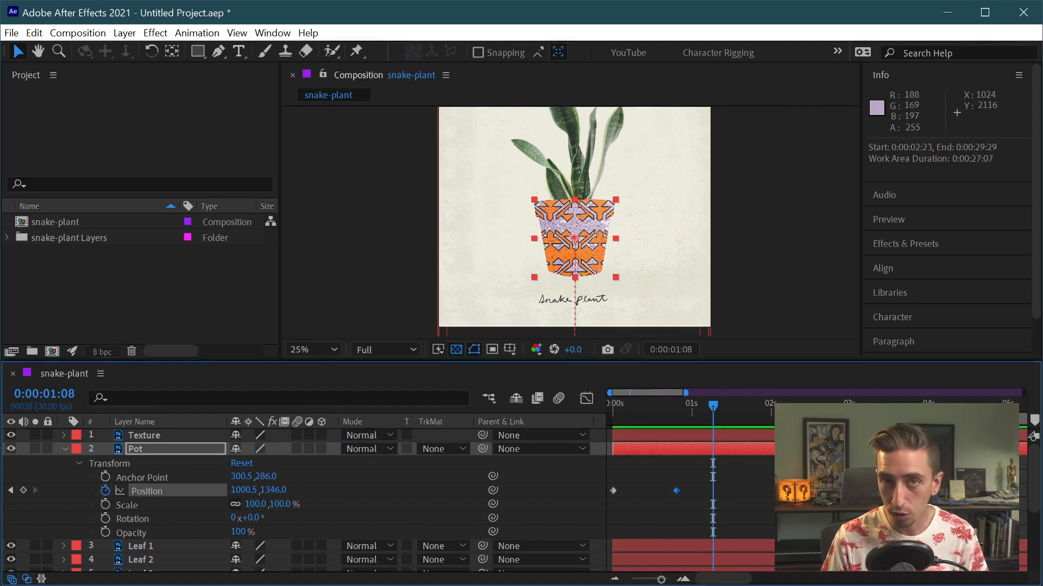
drag(661, 580, 614, 581)
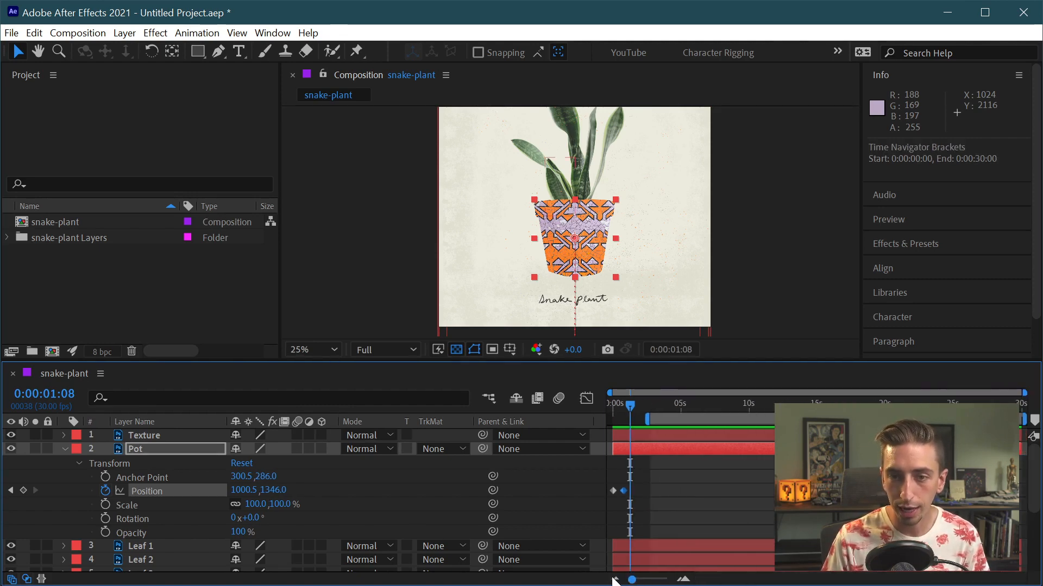
drag(1024, 419, 626, 419)
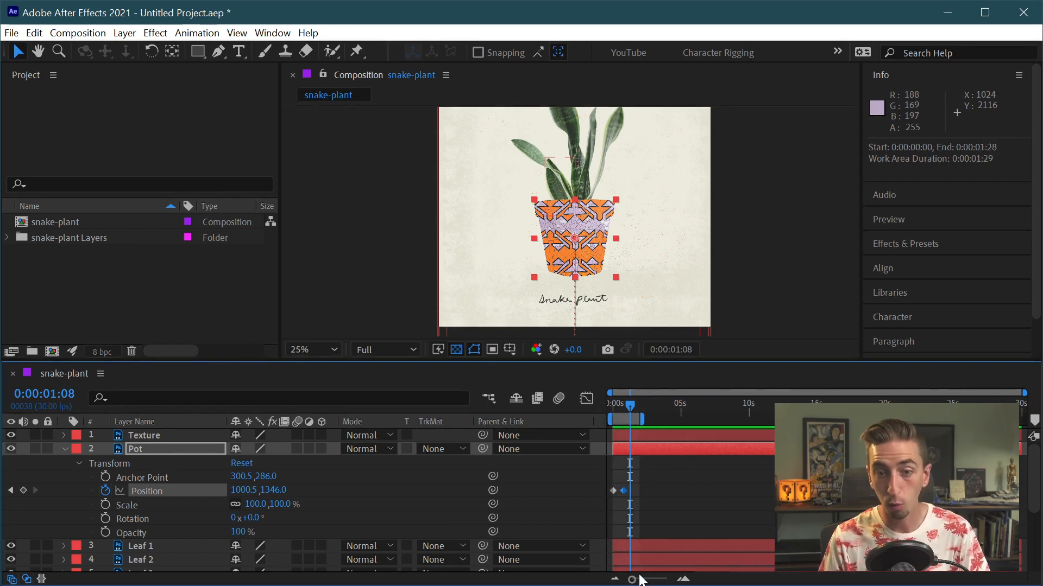
drag(640, 580, 659, 579)
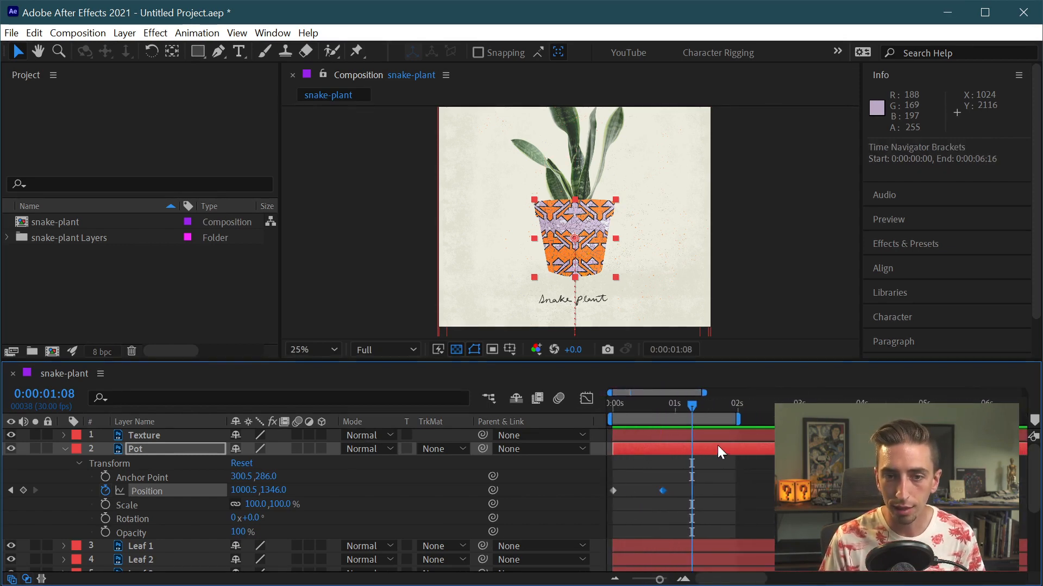
drag(737, 420, 614, 406)
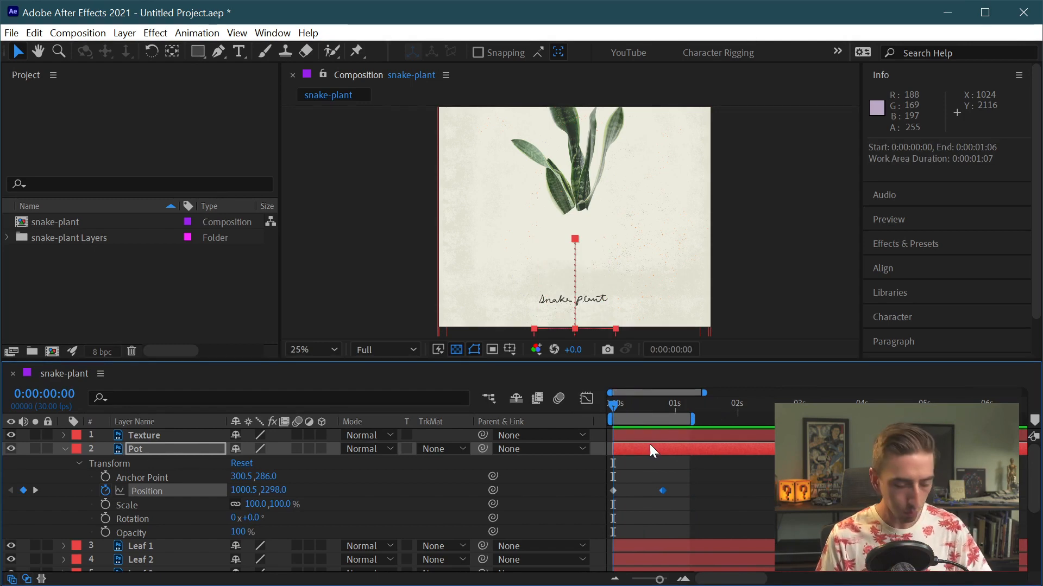
key(space)
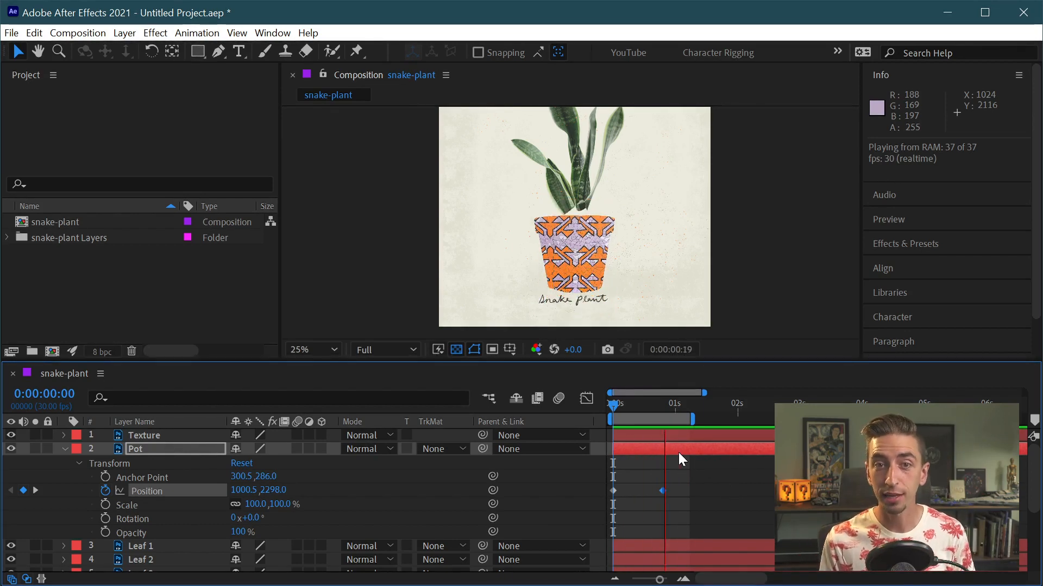
key(space)
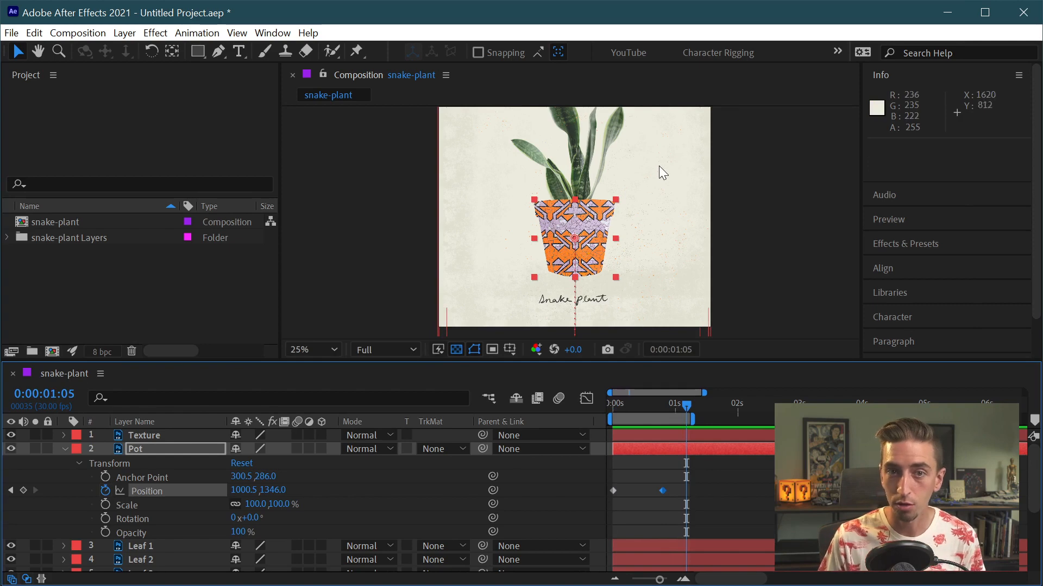
Step: Fit the whole composition in the viewer and make the viewer taller by shrinking the timeline area
key(h)
drag(659, 165, 628, 199)
key(v)
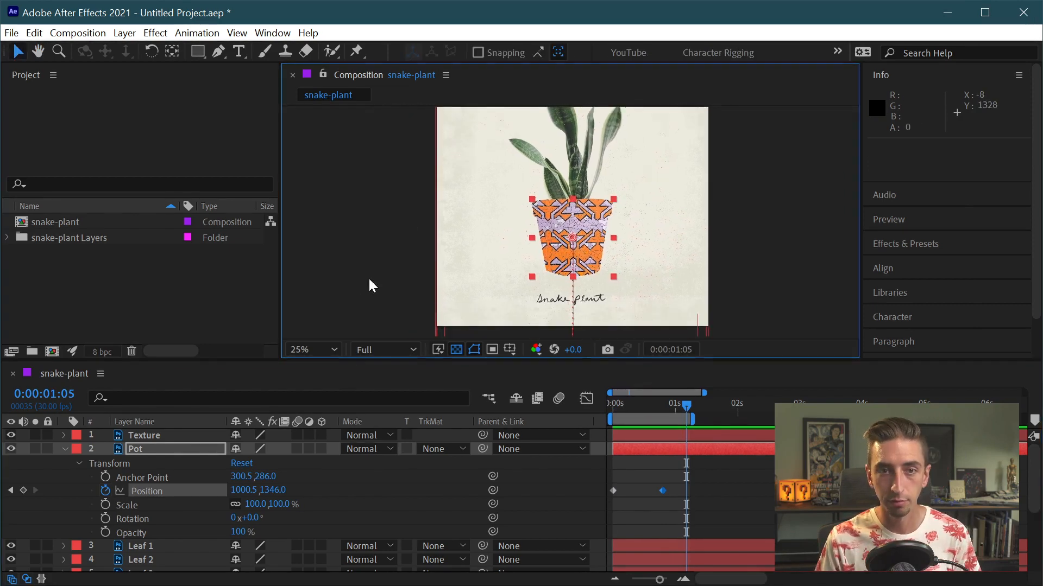
click(314, 350)
click(321, 367)
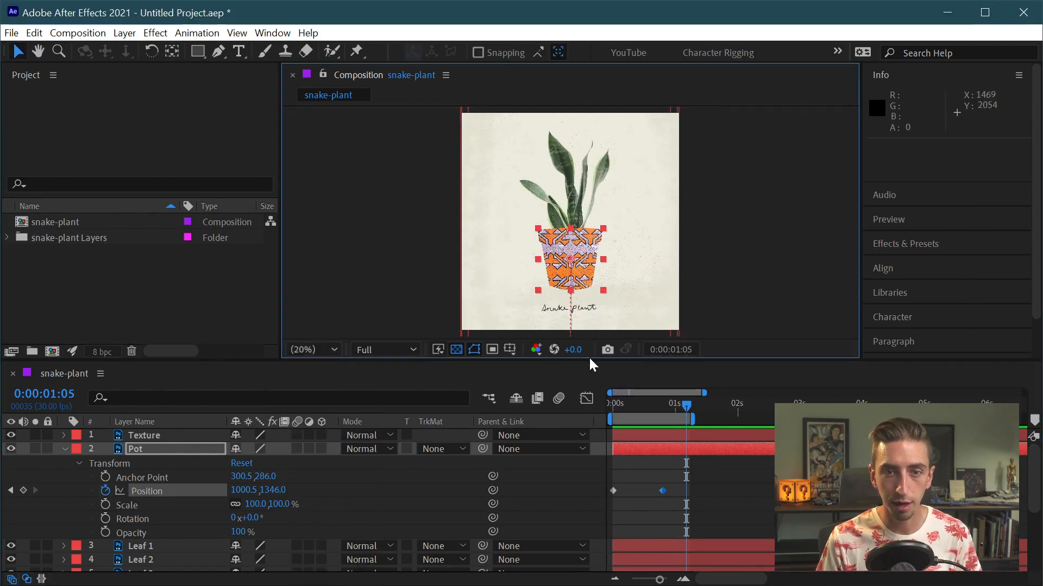
drag(589, 359, 593, 382)
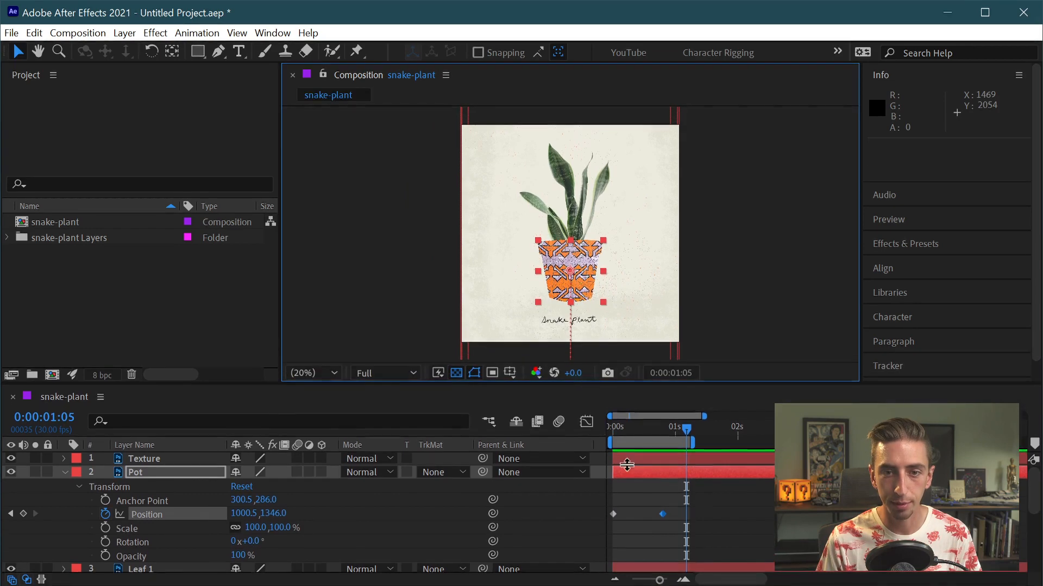
Step: Return the current time to the start of the composition and collapse the Pot layer's properties
click(721, 513)
click(671, 432)
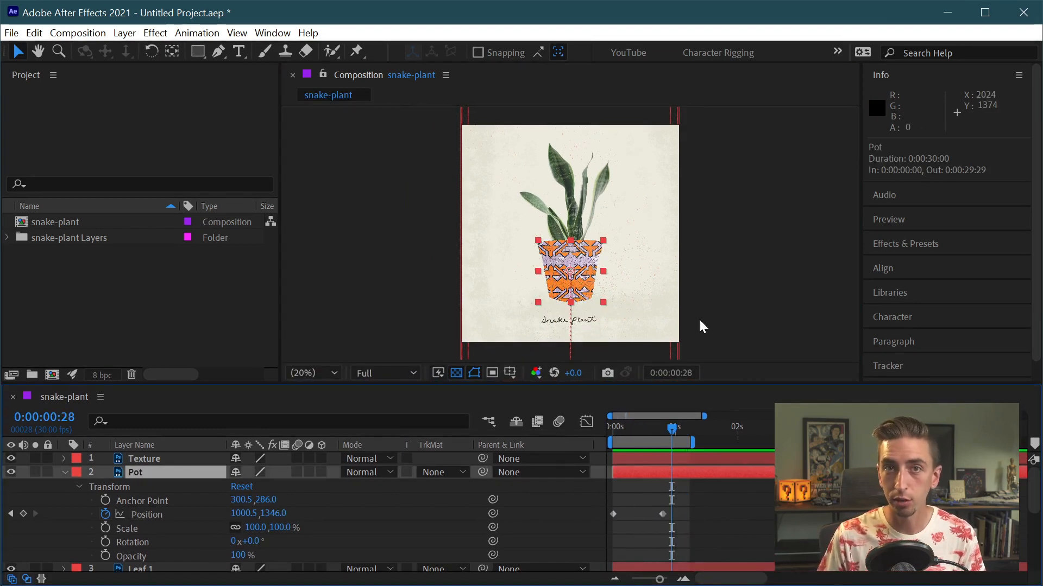
drag(657, 433, 583, 428)
click(689, 148)
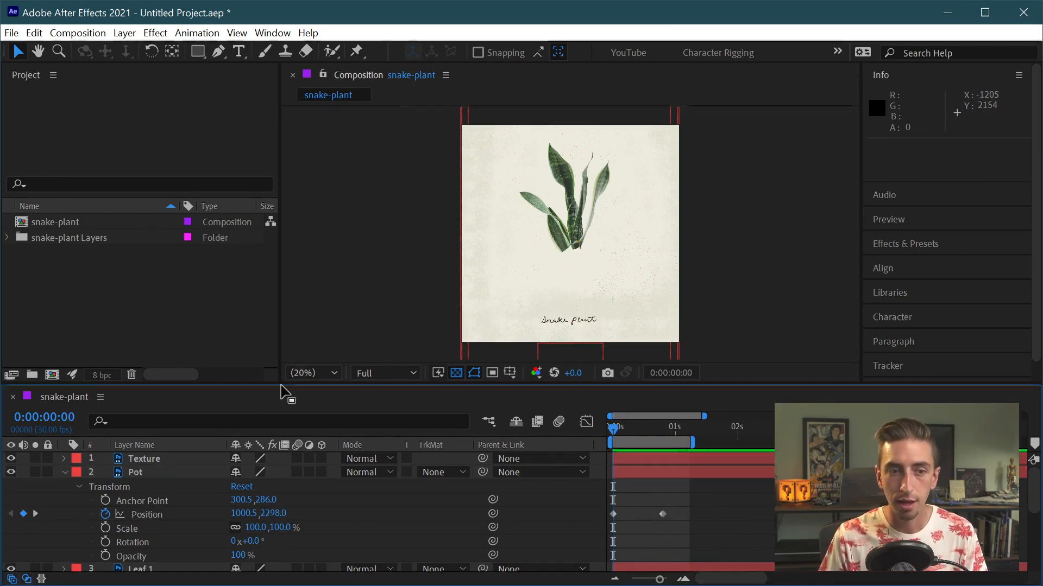
click(65, 473)
click(157, 473)
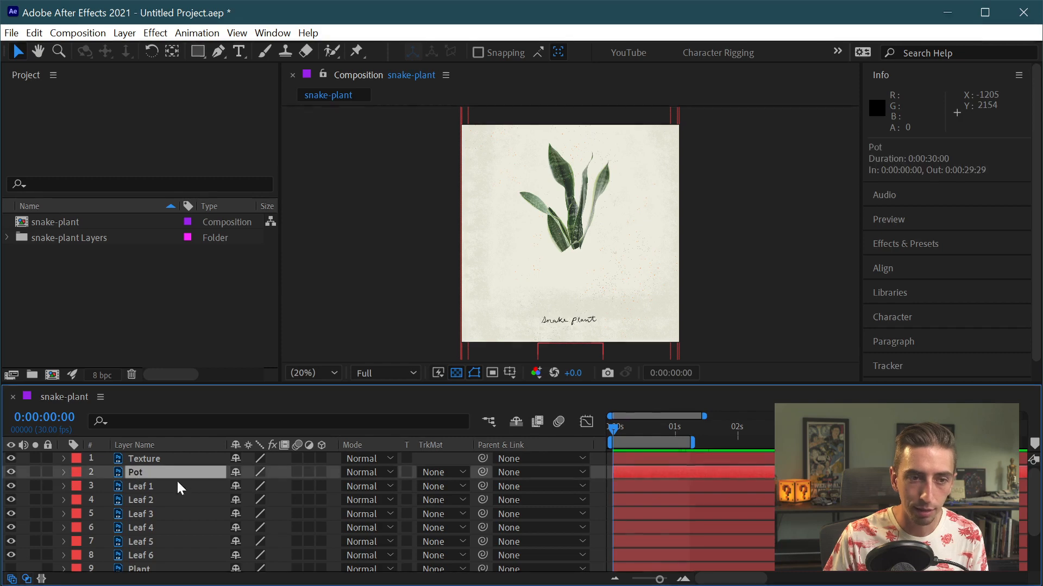
Step: Move the Leaf 1 through Leaf 6 layers together to a later start time of 0:00:03:03
click(166, 488)
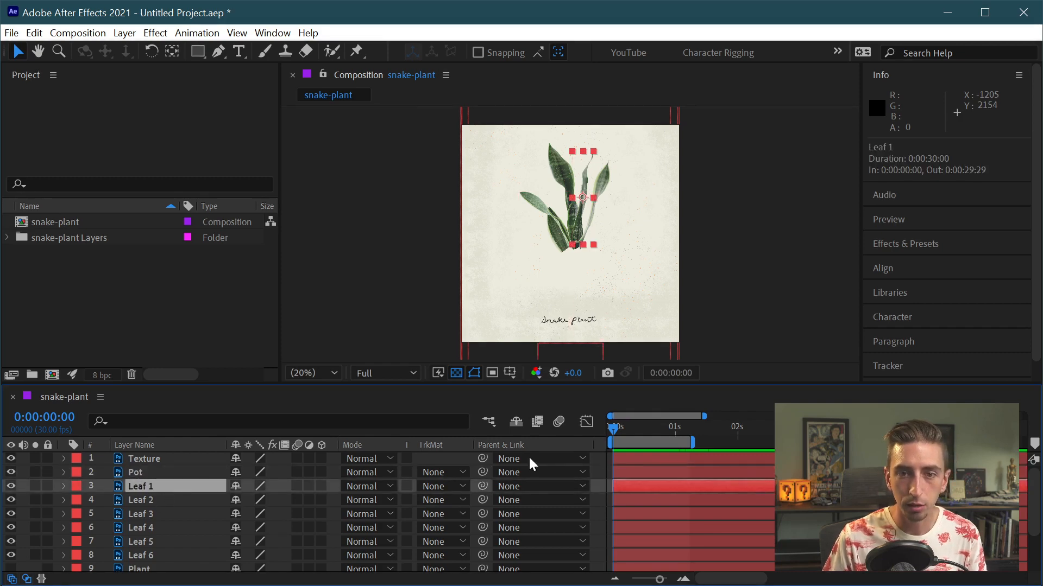
shift+click(147, 559)
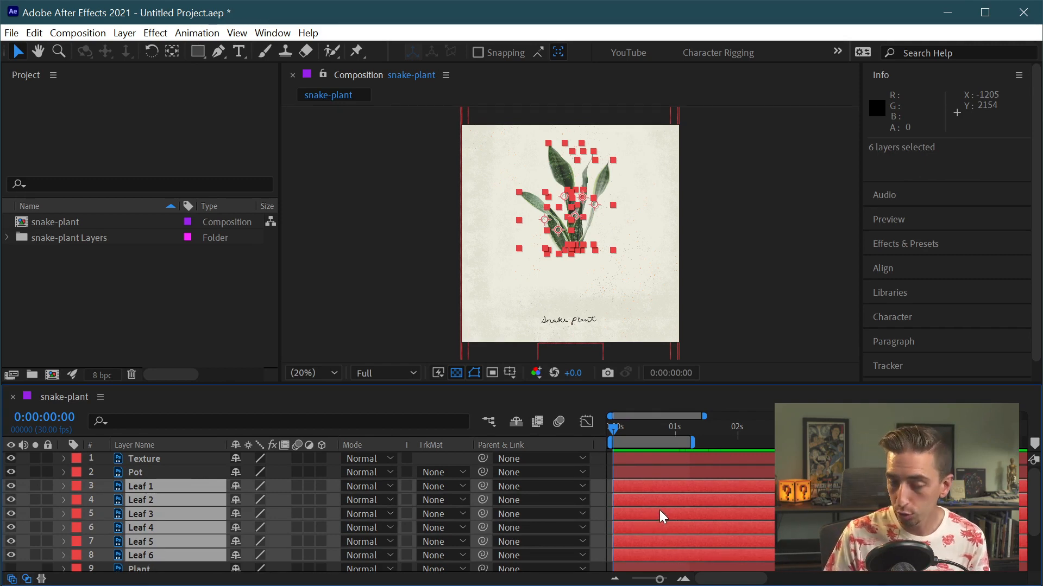
drag(622, 514, 785, 514)
drag(856, 514, 693, 530)
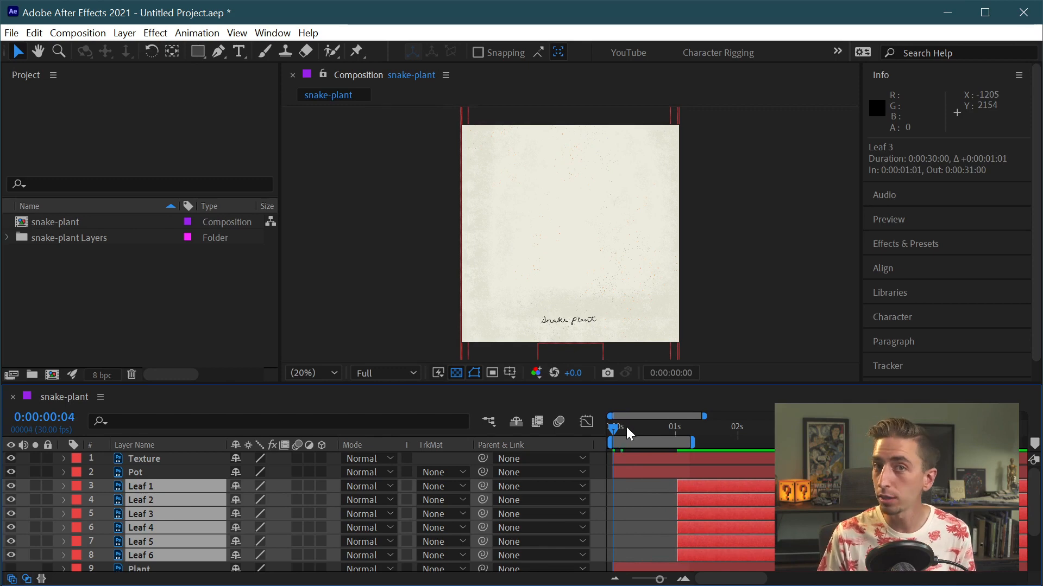
drag(627, 427, 601, 420)
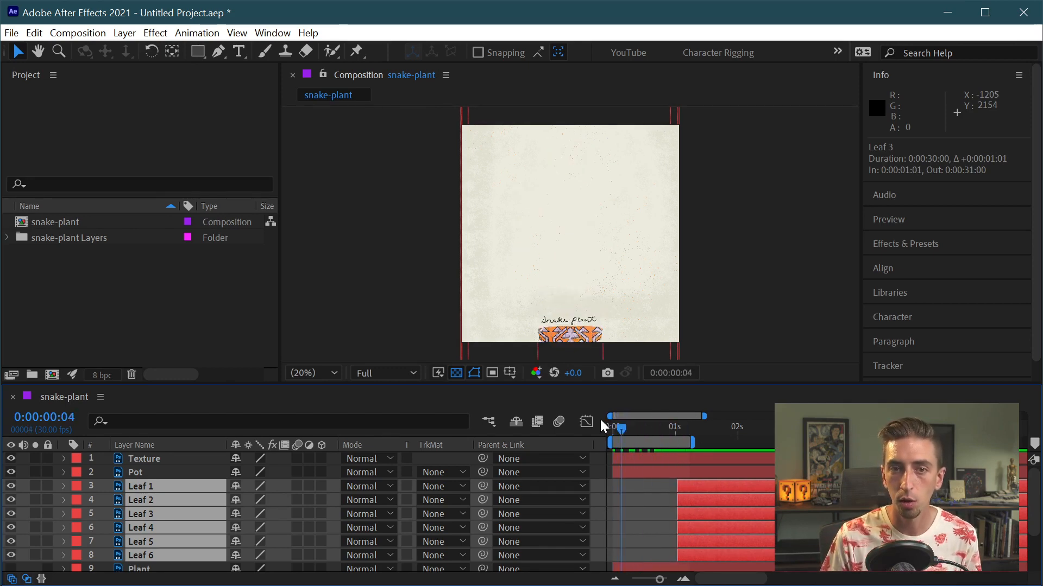
drag(741, 493, 869, 493)
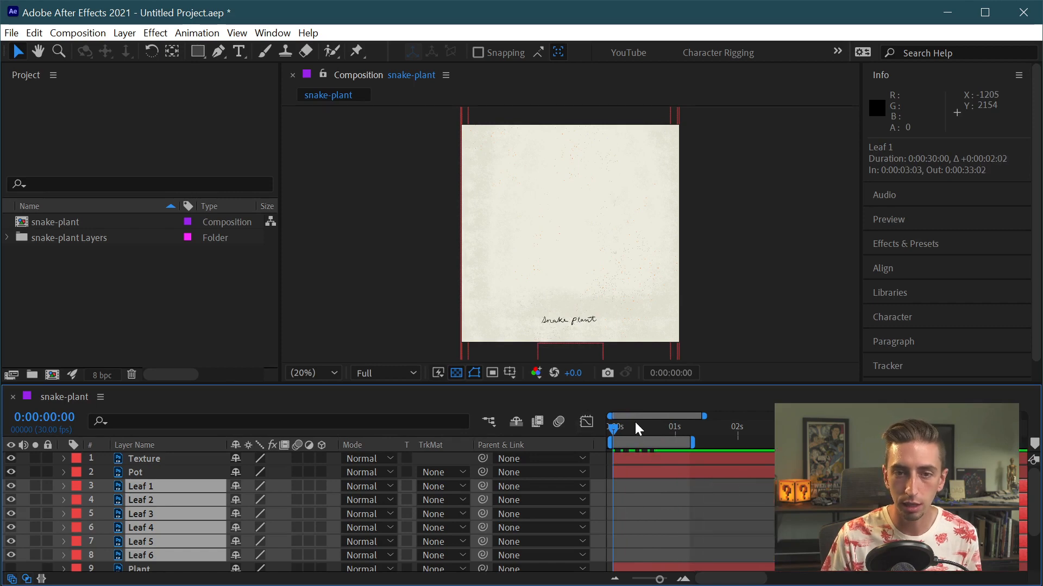
Step: Move the Text layer's start beyond the two-second mark and scrub through the composition to check the layer timing
click(582, 321)
scroll(148, 526, down, 2)
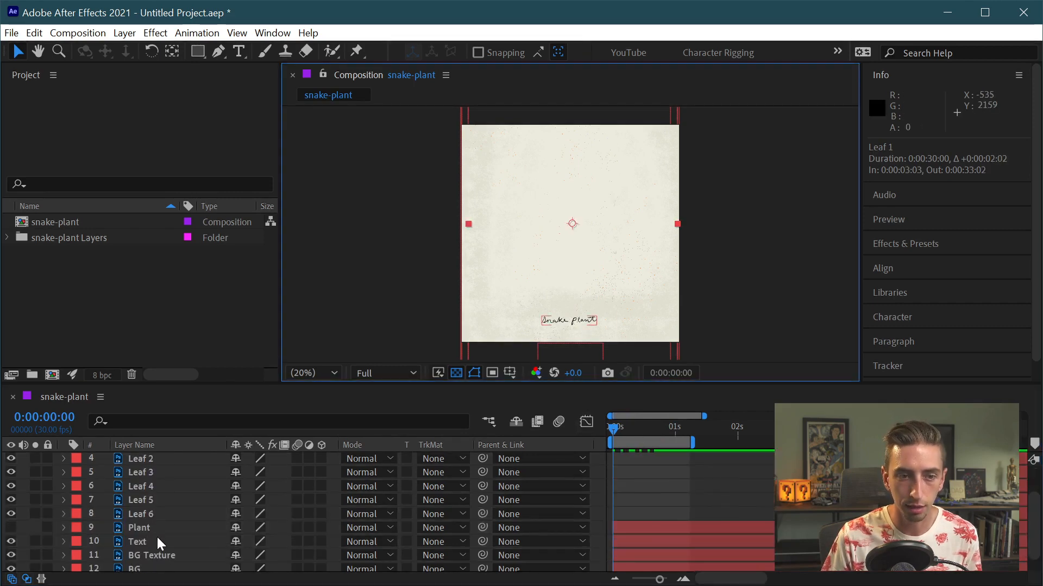
click(156, 535)
drag(619, 542, 811, 541)
drag(621, 429, 824, 427)
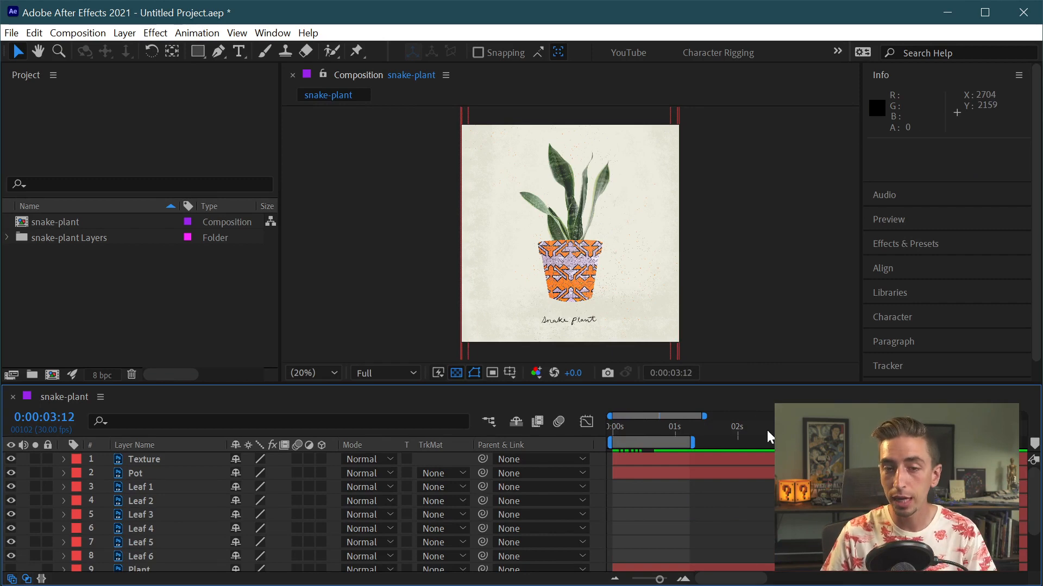
drag(766, 430, 696, 428)
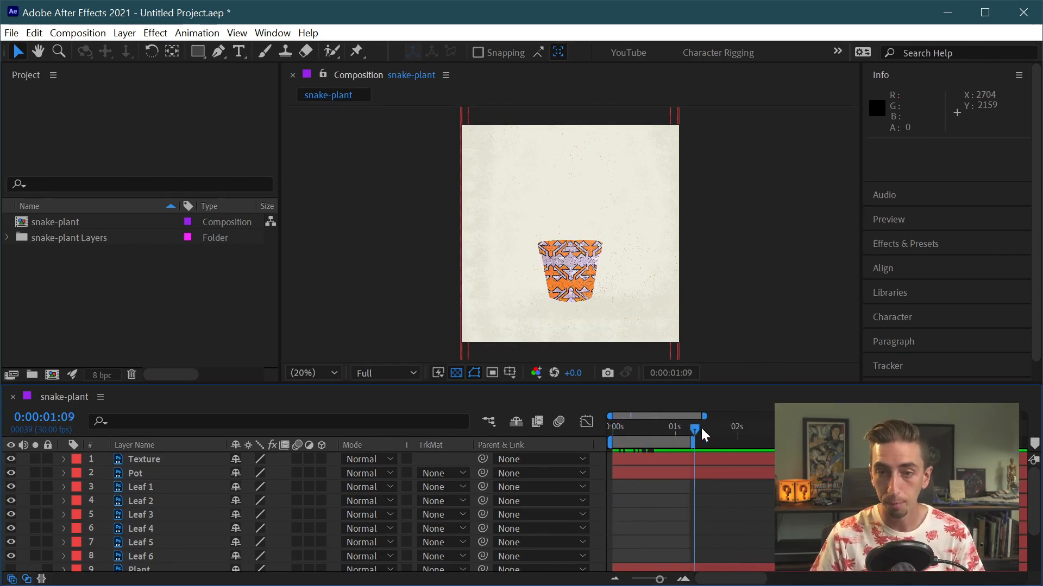
Step: Examine the Texture layer's speckles up close, and check what the Text, BG Texture, BG and Background layers contribute by selecting and toggling them
click(152, 461)
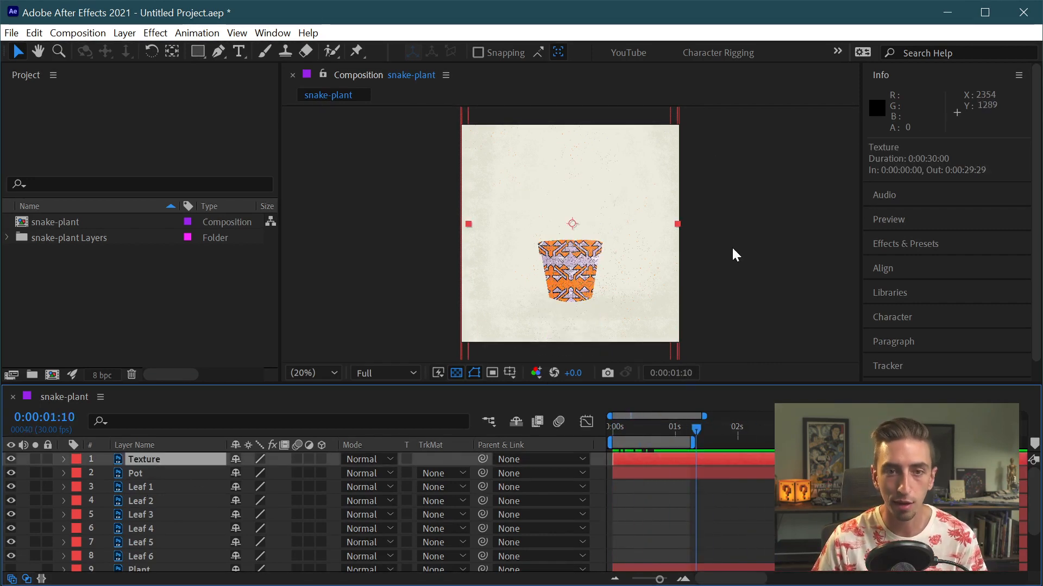
scroll(612, 186, up, 4)
key(space)
drag(544, 170, 400, 190)
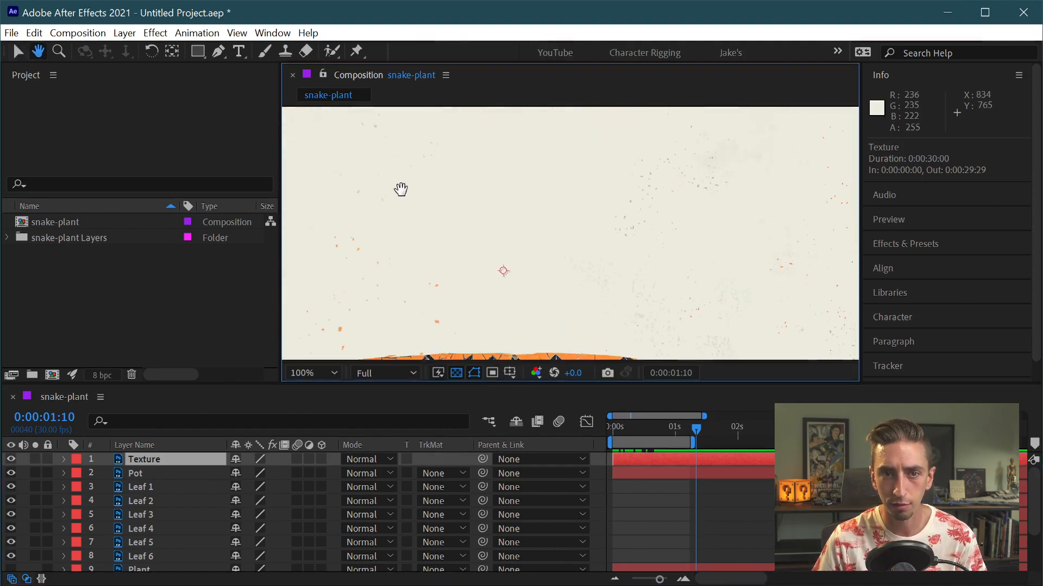
scroll(585, 240, down, 2)
scroll(187, 510, down, 3)
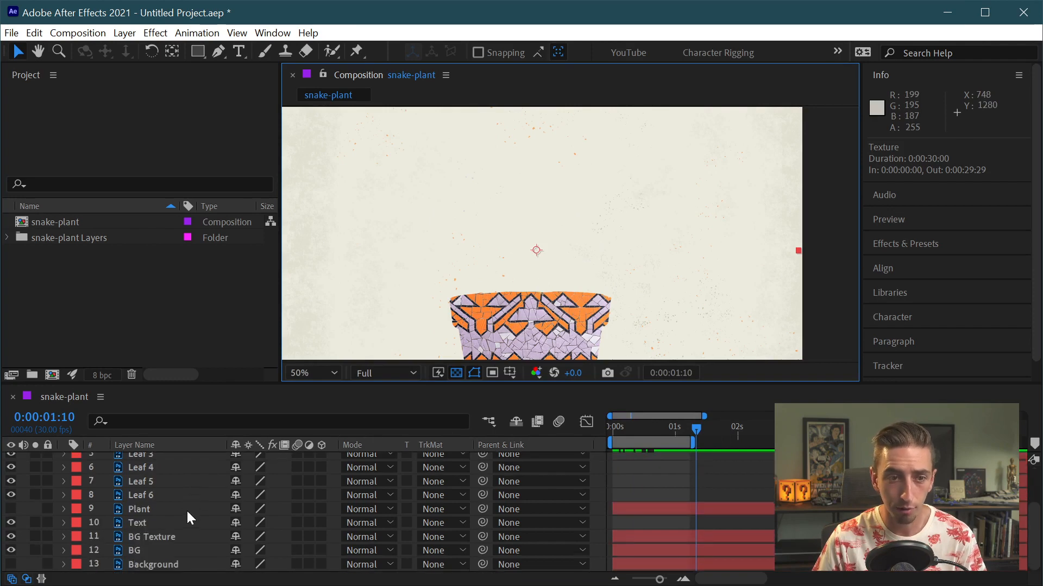
click(151, 526)
click(155, 536)
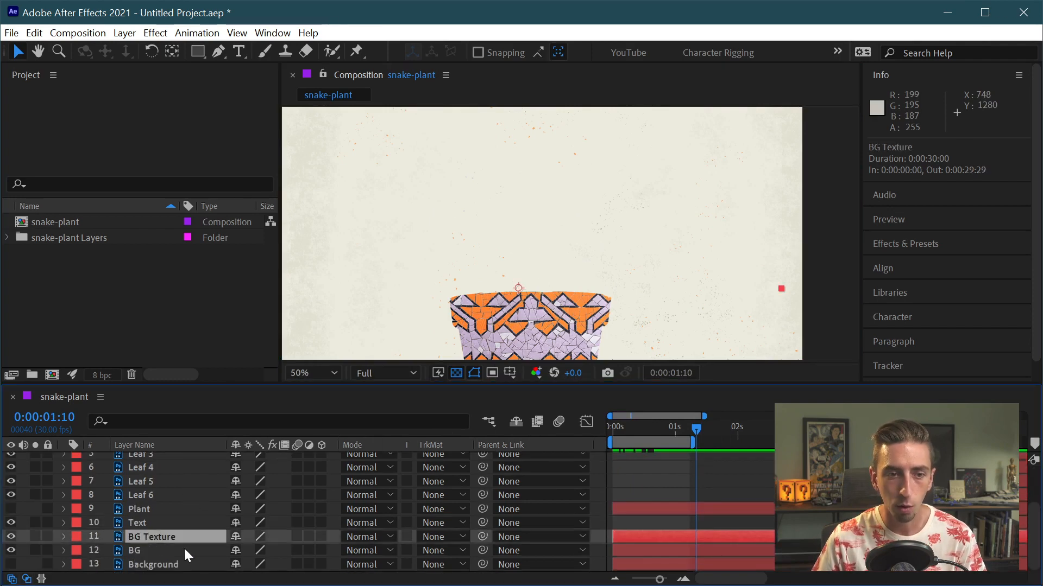
click(12, 535)
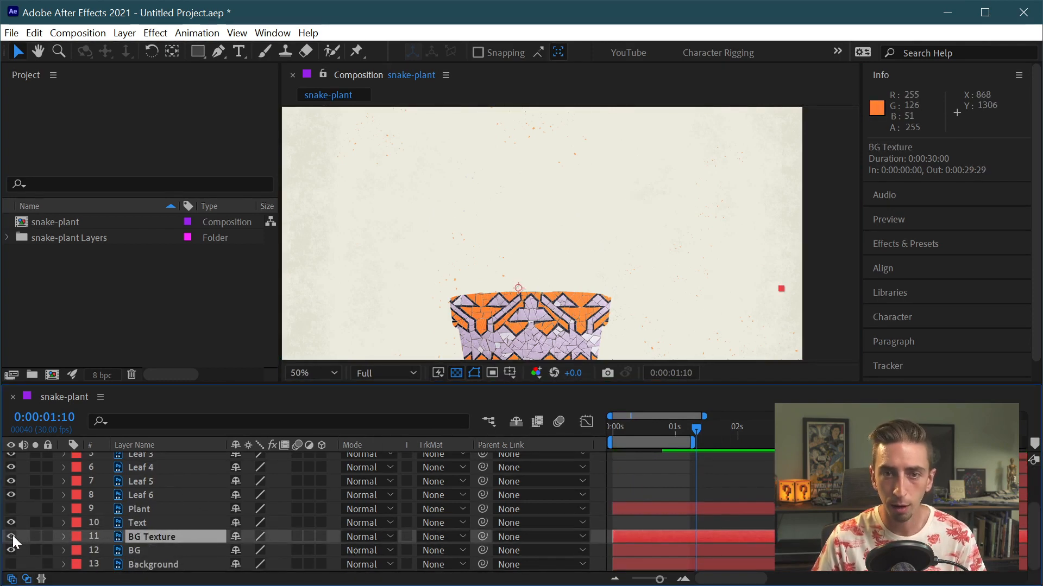
click(158, 550)
click(151, 565)
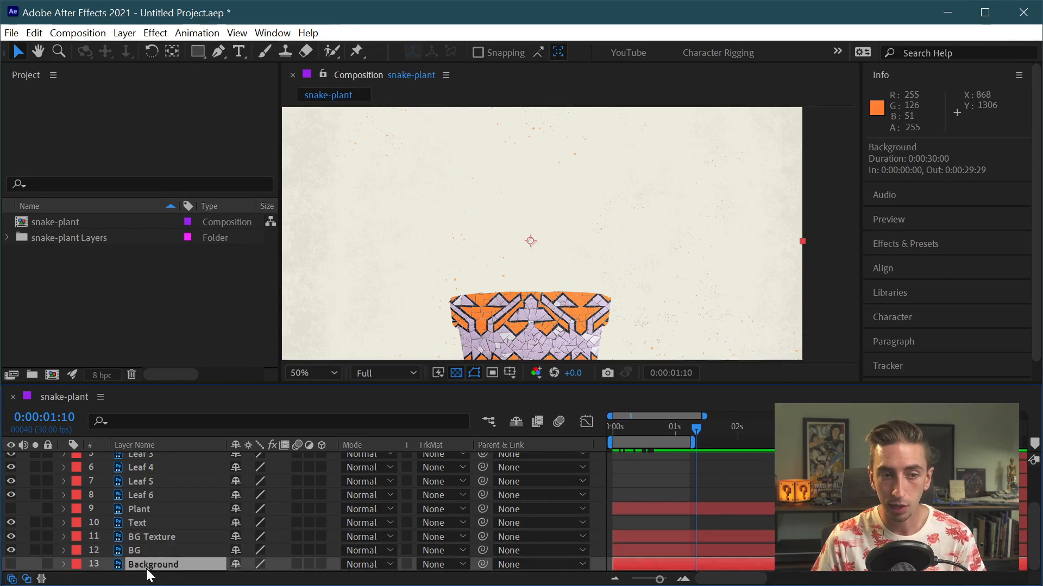
Step: Check the hidden Plant layer's artwork, and delete the unused Plant and Background layers
click(130, 510)
click(11, 508)
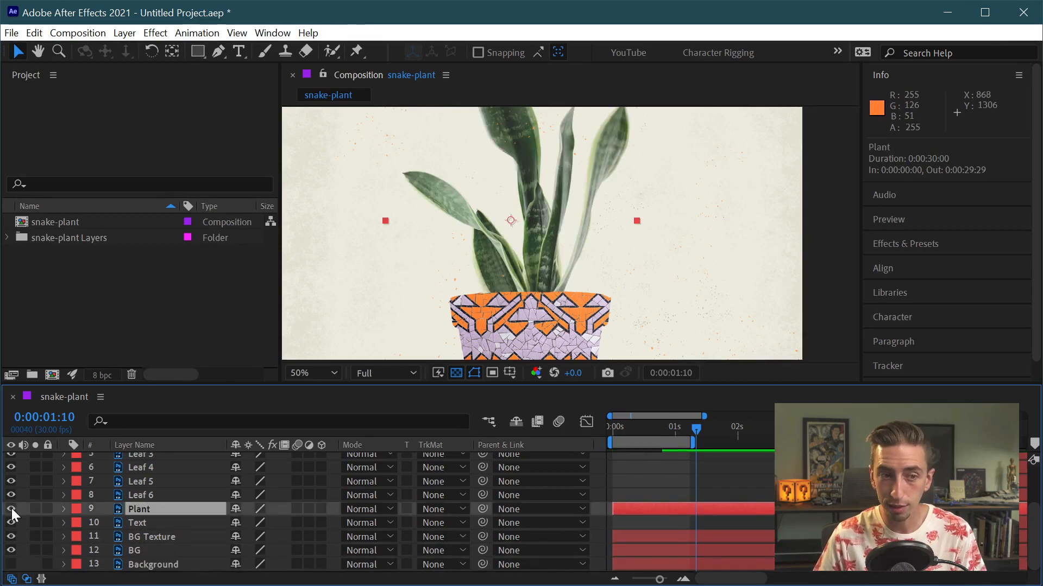
click(174, 517)
click(172, 512)
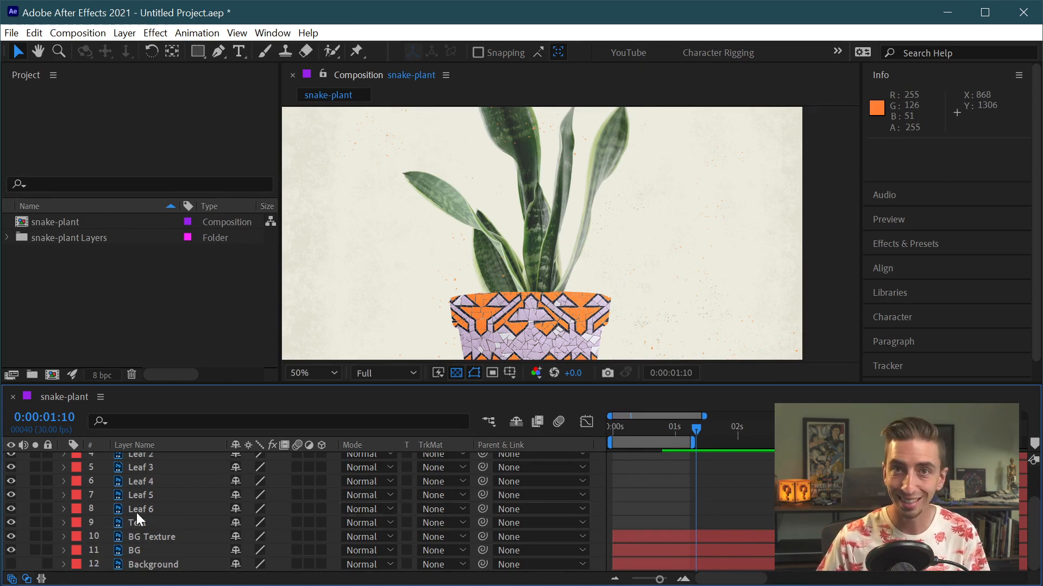
key(Delete)
click(147, 567)
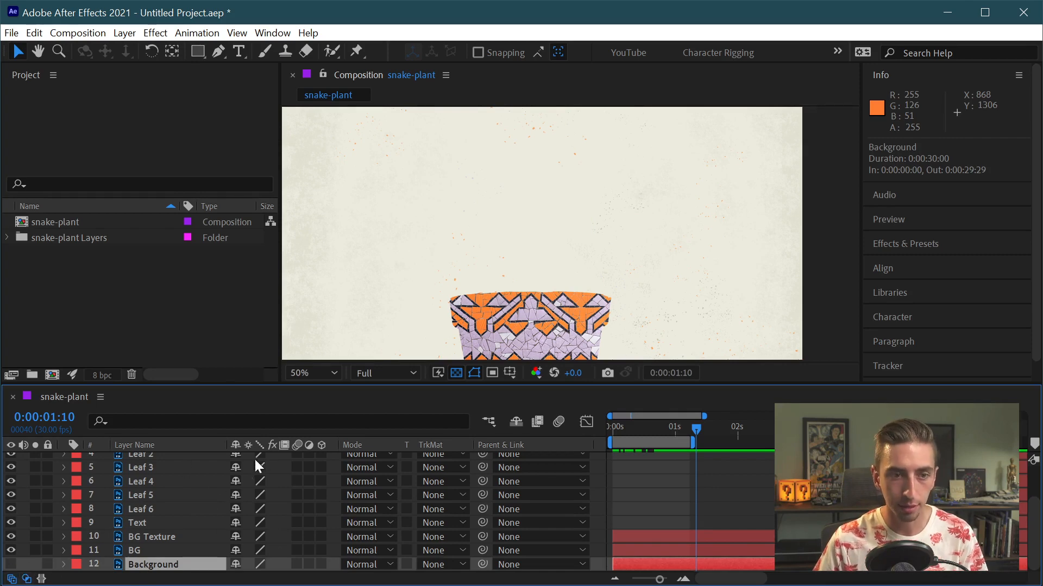
key(ctrl+shift+a)
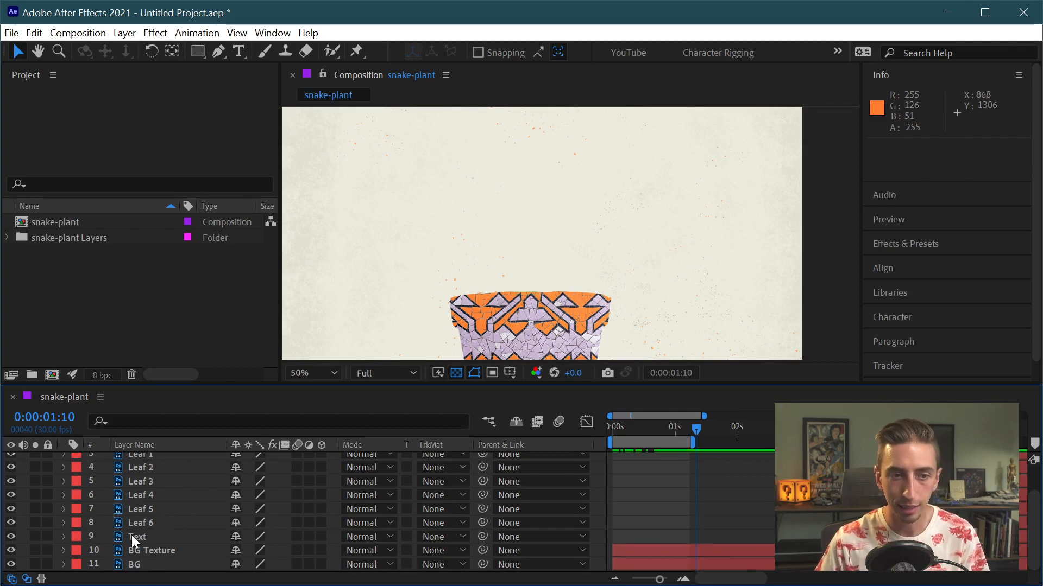
Step: Try moving the Texture layer within the composition by 140, 314 pixels, and undo the move
scroll(158, 526, up, 3)
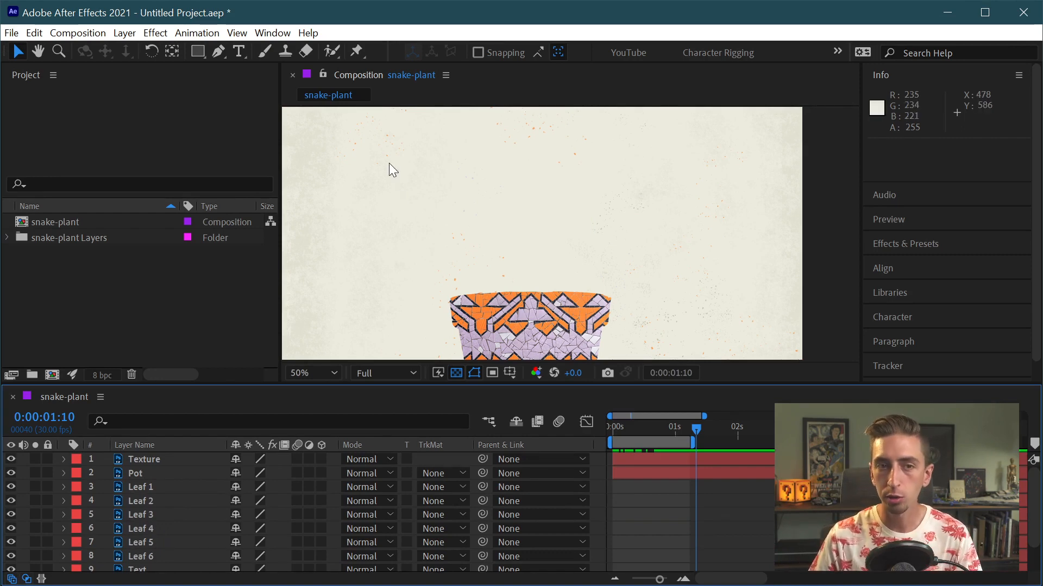
drag(441, 166, 437, 246)
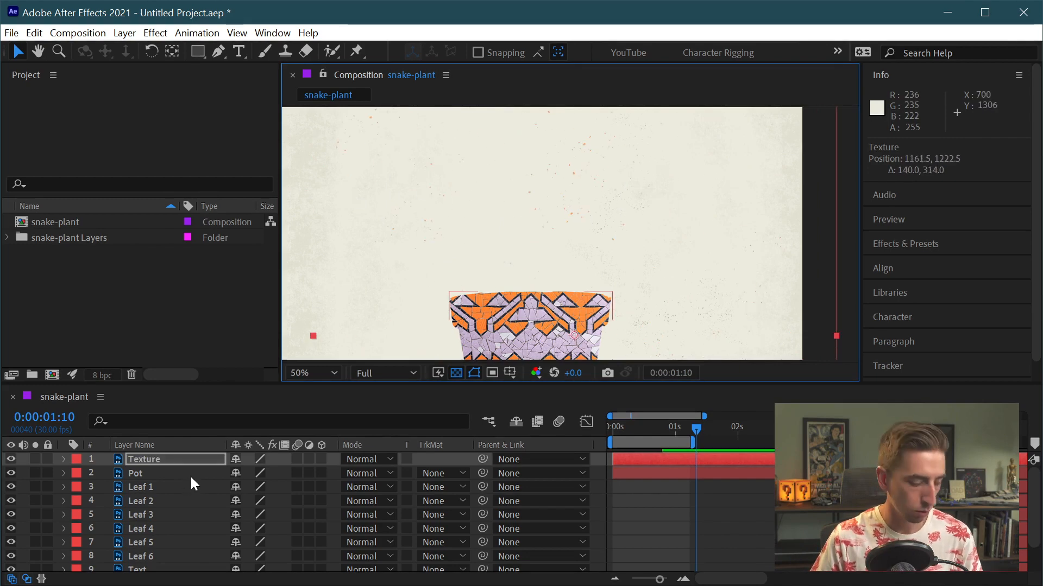
key(ctrl+z)
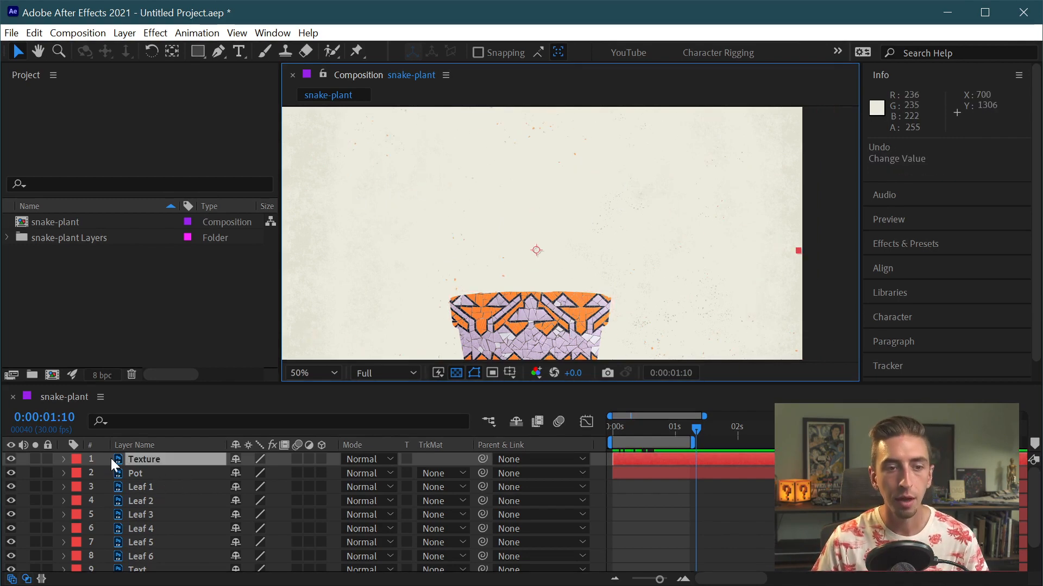
Step: Lock the Texture layer
click(92, 458)
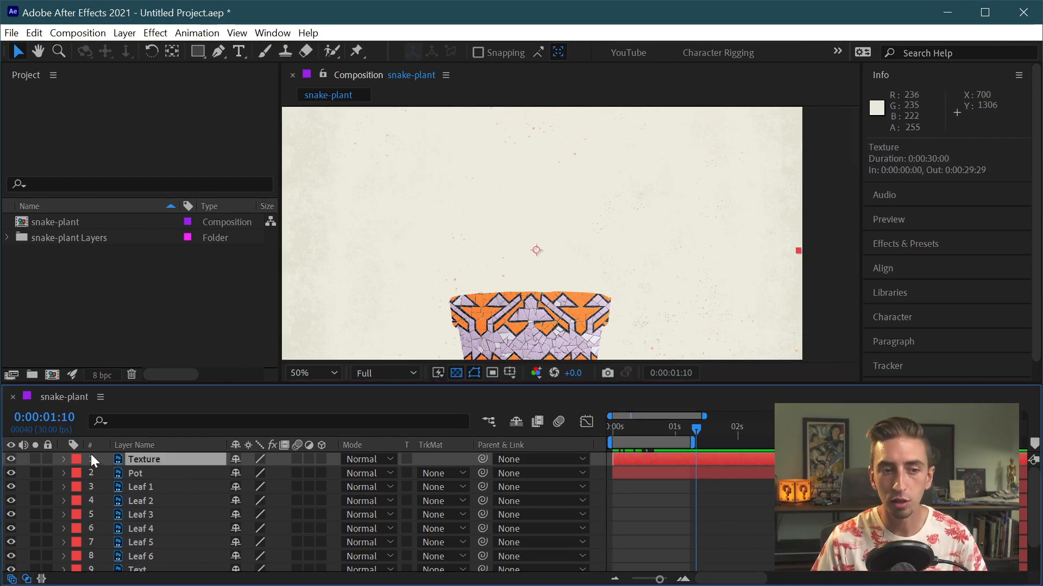
click(47, 457)
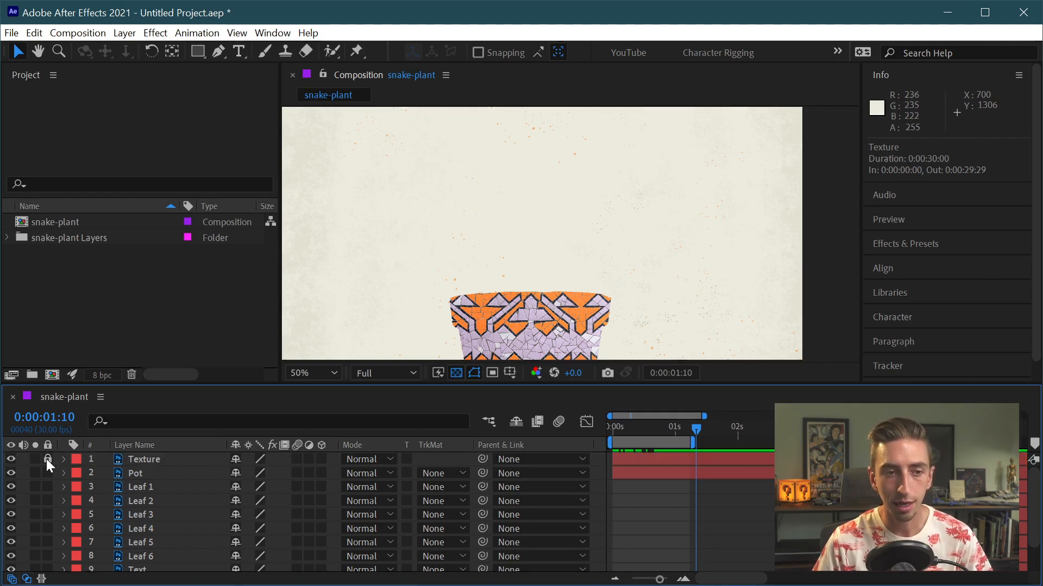
Step: Try moving the BG Texture layer within the composition by 374, 232 pixels, and undo the move
click(411, 251)
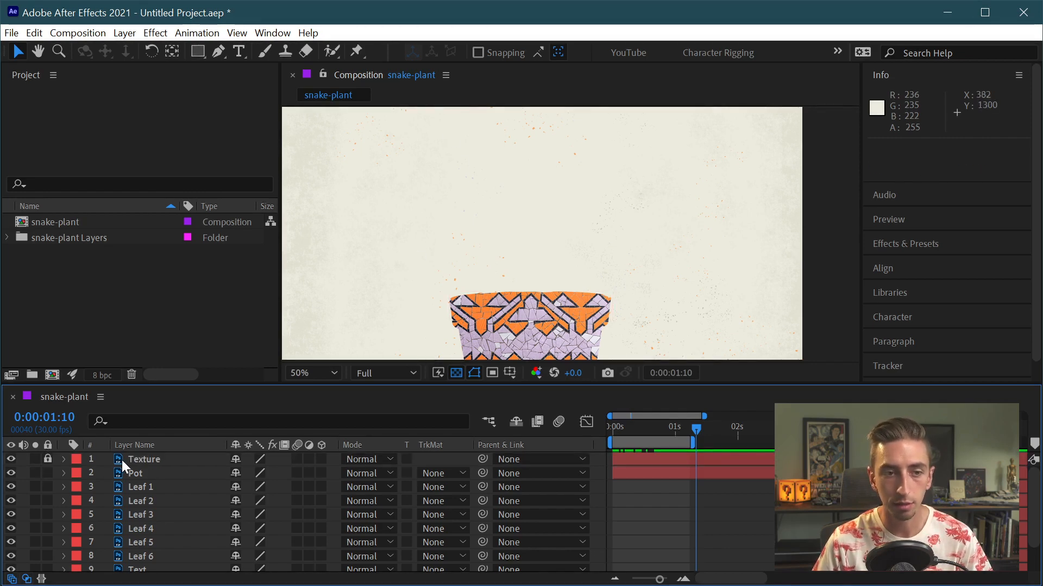
drag(462, 137, 563, 200)
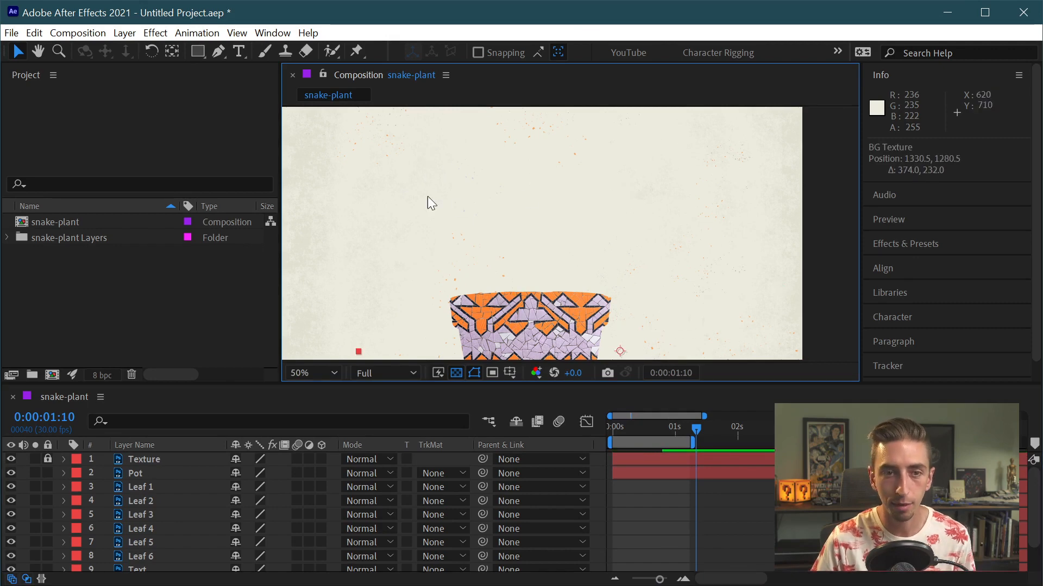
key(ctrl+z)
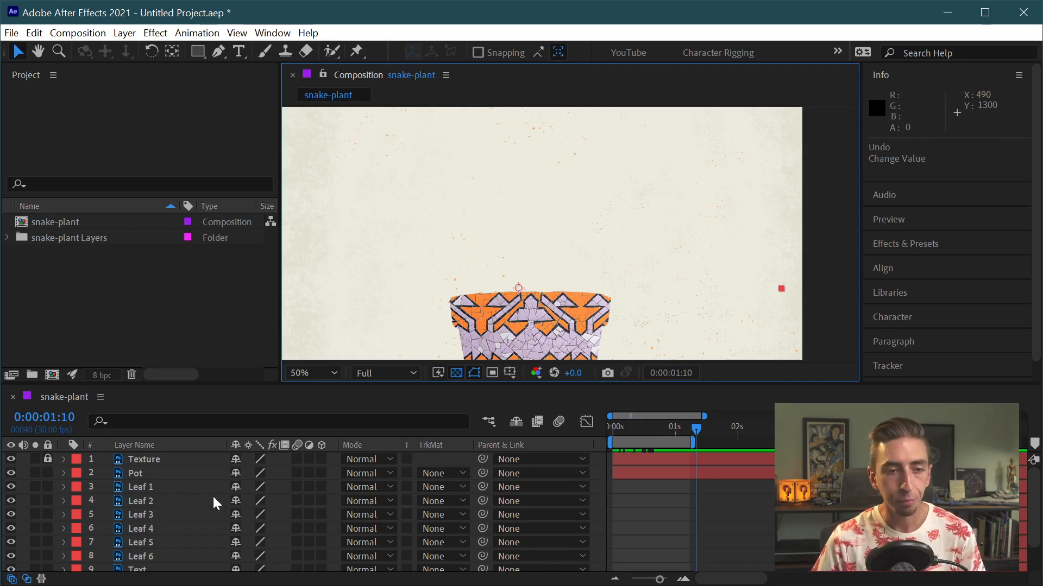
Step: Check the Texture and Pot layers by toggling their visibility, and lock the BG Texture and BG layers
click(11, 460)
click(10, 460)
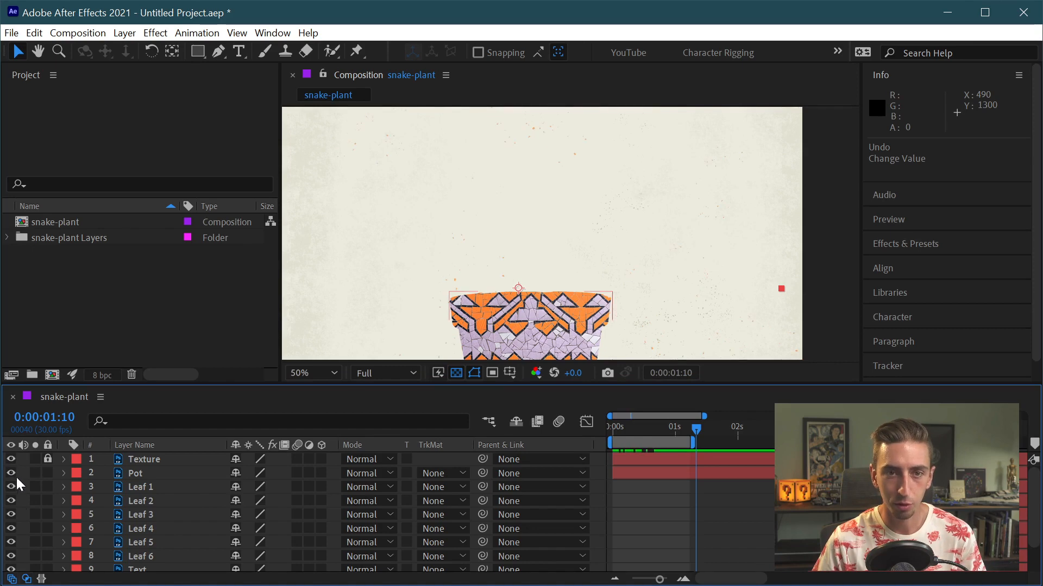
scroll(56, 520, down, 2)
scroll(47, 537, up, 2)
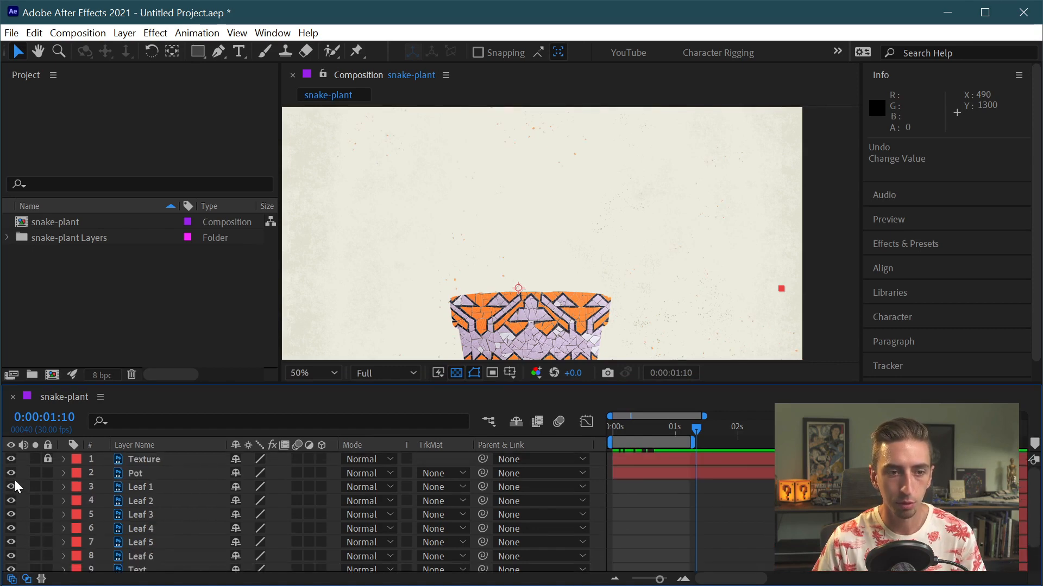
click(11, 472)
click(12, 473)
scroll(63, 546, down, 2)
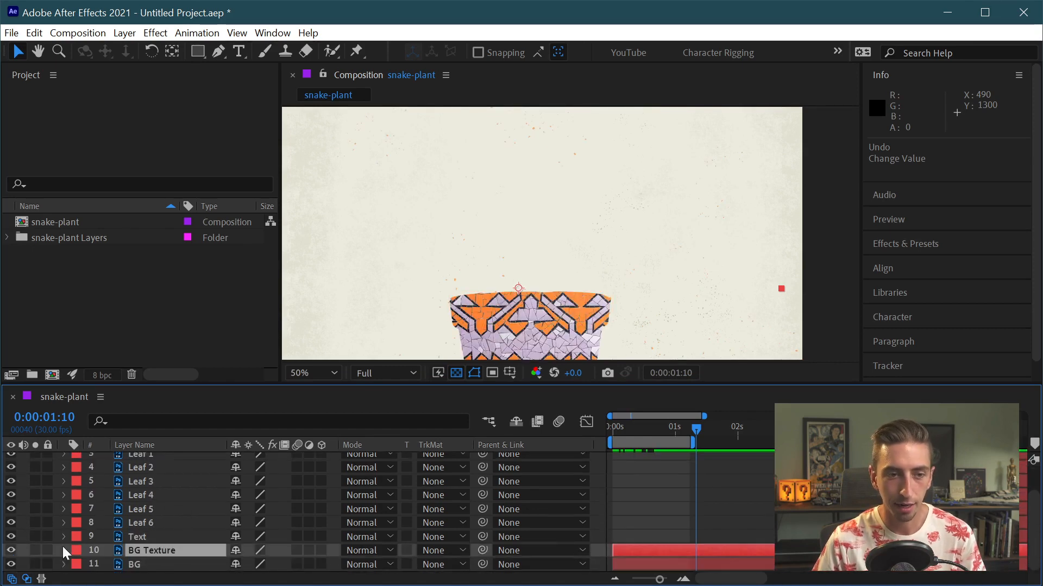
click(48, 550)
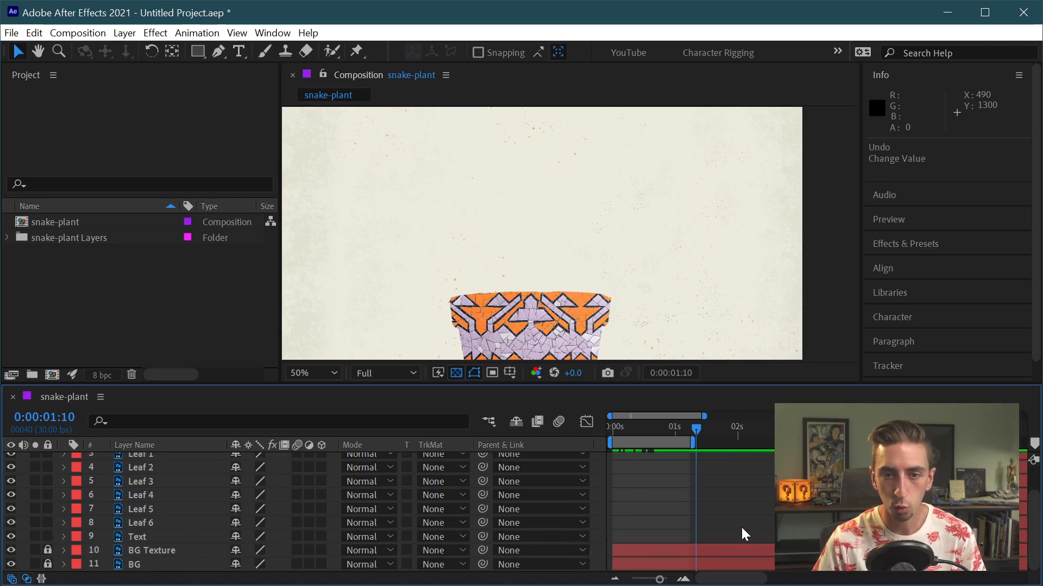
Step: Select the pot in the composition, scrub through its rise, and play a preview of the pot animation
scroll(573, 272, down, 2)
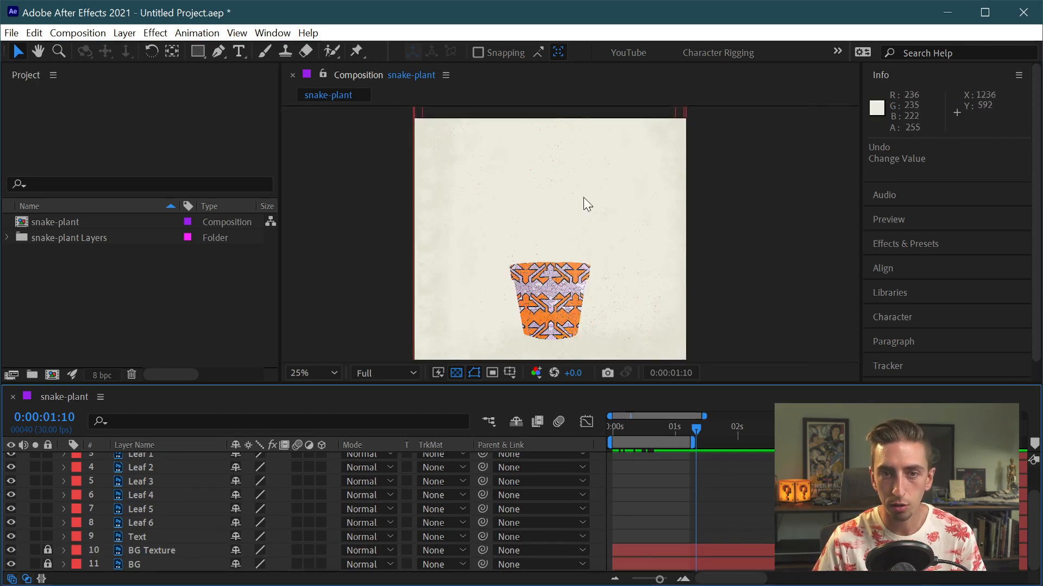
click(557, 301)
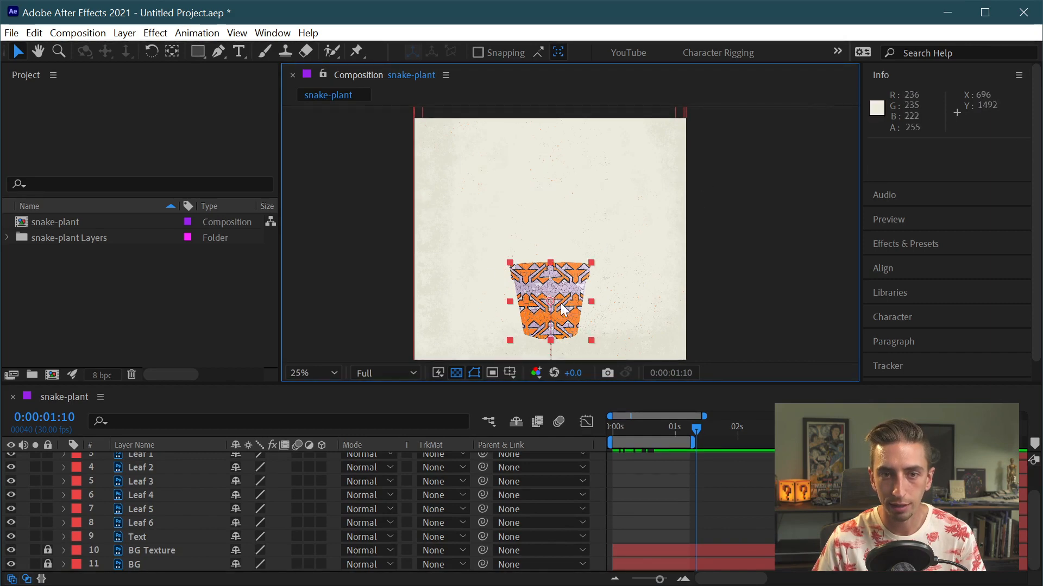
scroll(697, 486, up, 2)
drag(696, 429, 849, 429)
drag(753, 430, 654, 432)
scroll(582, 206, down, 1)
drag(587, 261, 589, 187)
scroll(573, 183, up, 1)
key(space)
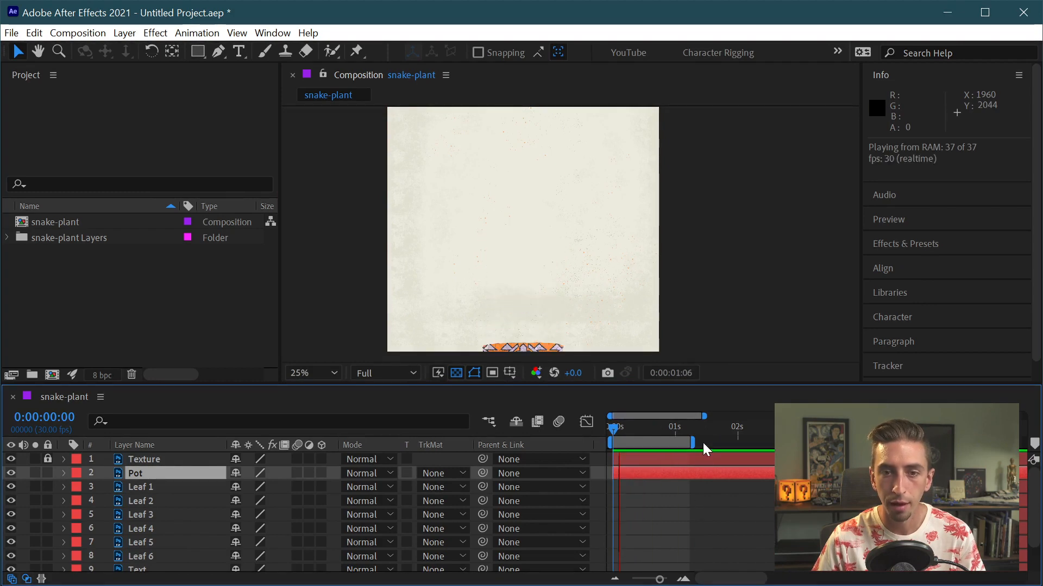
Step: Find the moment the pot has risen into place and shift layers Leaf 1 through Leaf 6 to start at 0:00:00:24
drag(701, 433, 667, 434)
key(Page_Down)
key(Page_Down)
key(Page_Down)
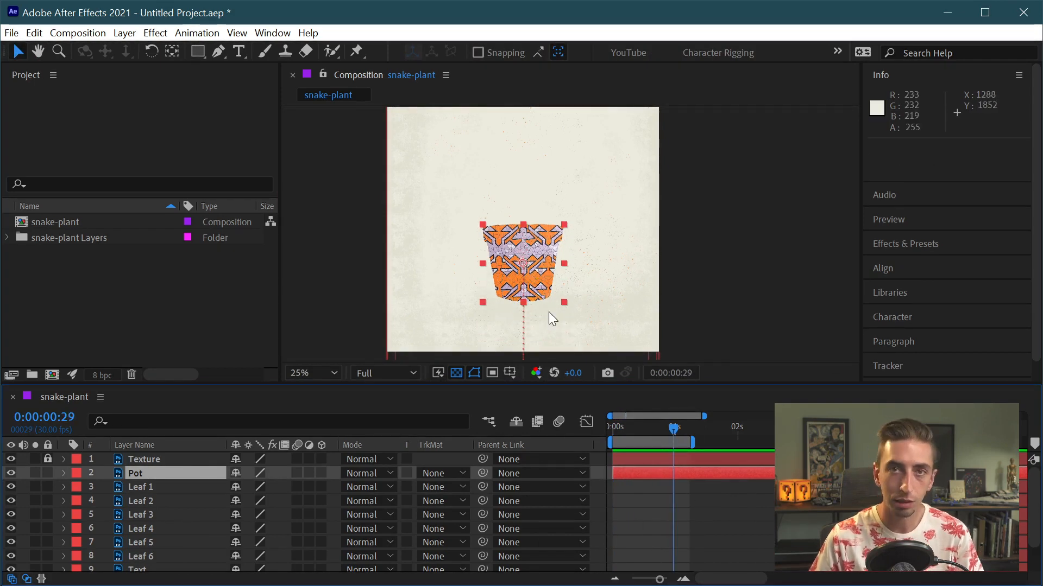
mouse_move(673, 437)
mouse_down()
mouse_move(651, 434)
mouse_move(662, 436)
mouse_up()
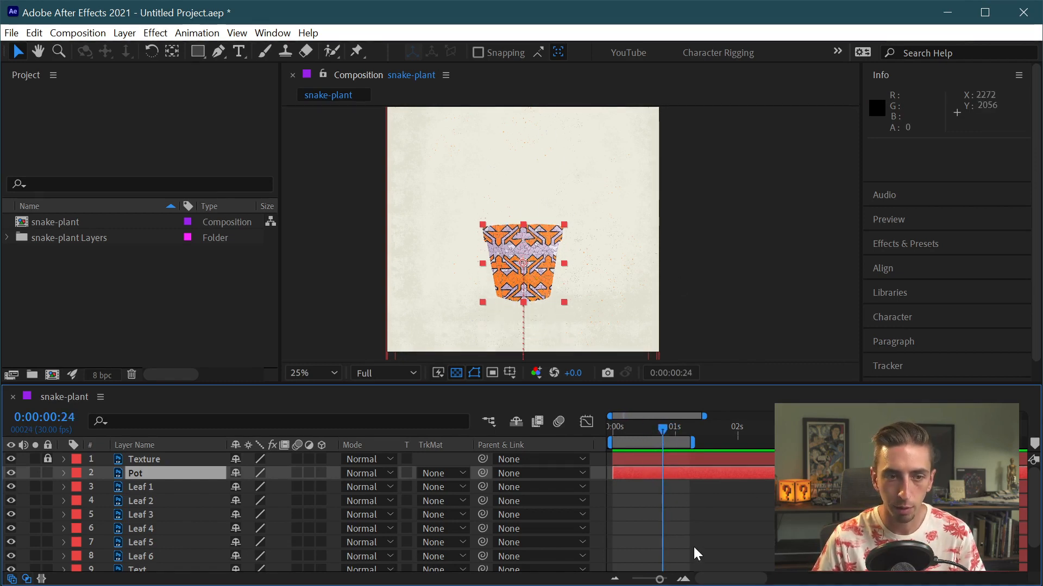
click(137, 487)
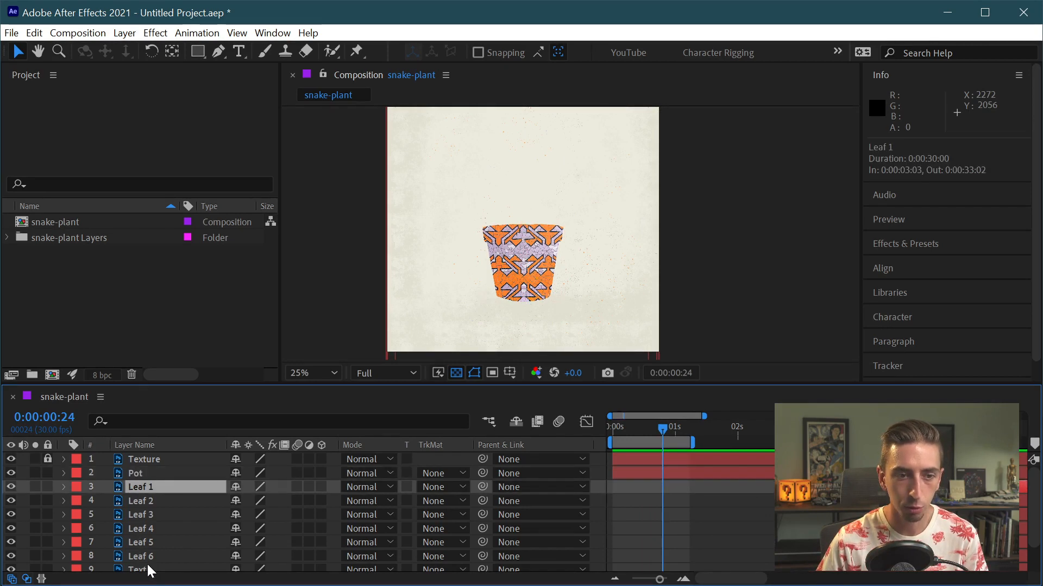
shift+click(142, 560)
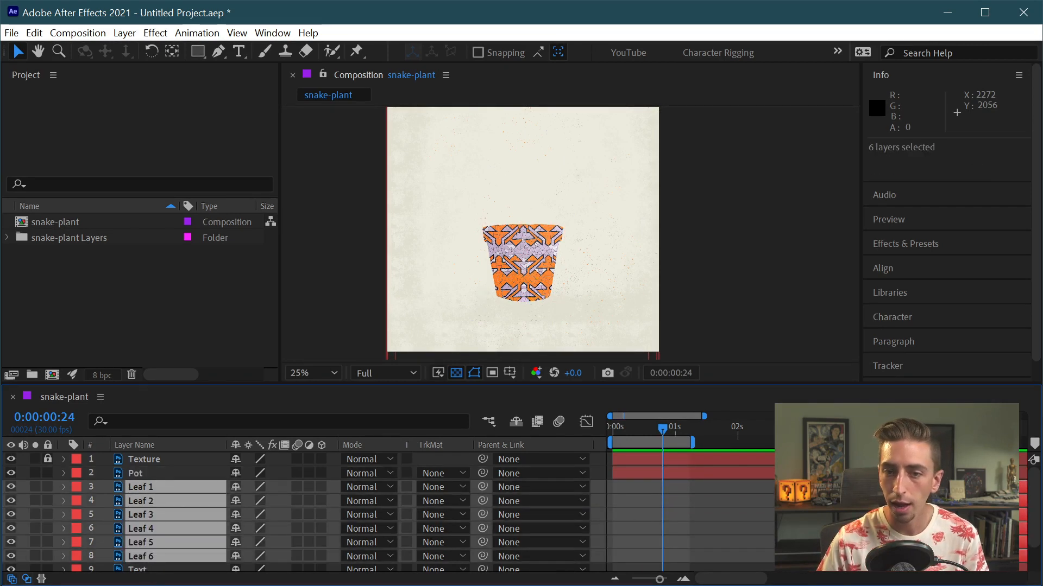
drag(815, 500, 708, 500)
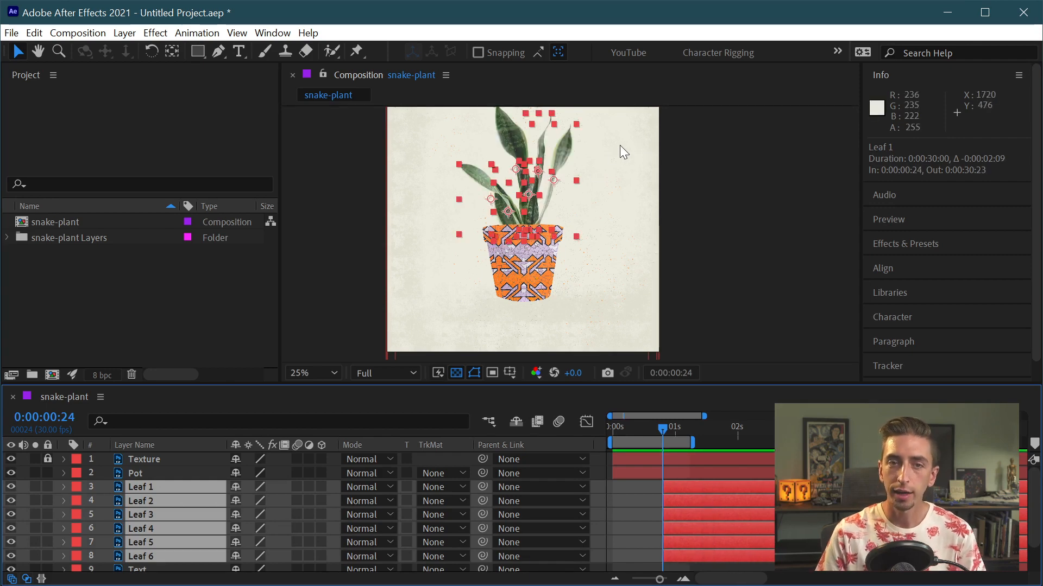
Step: Try moving all six leaves straight down by 904 pixels behind the pot, undo the move, and deselect the leaves
drag(509, 130, 523, 267)
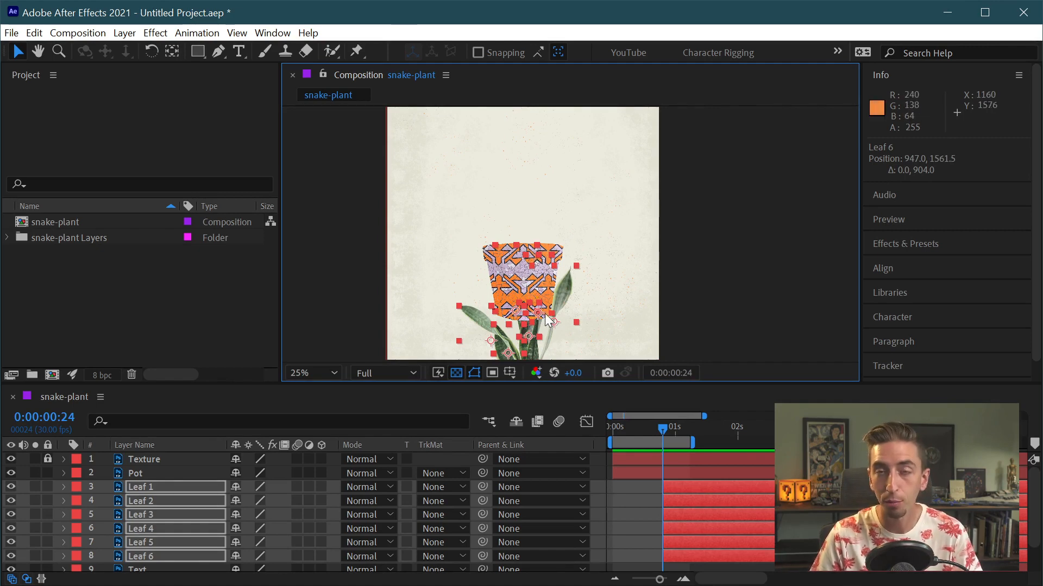
key(ctrl+z)
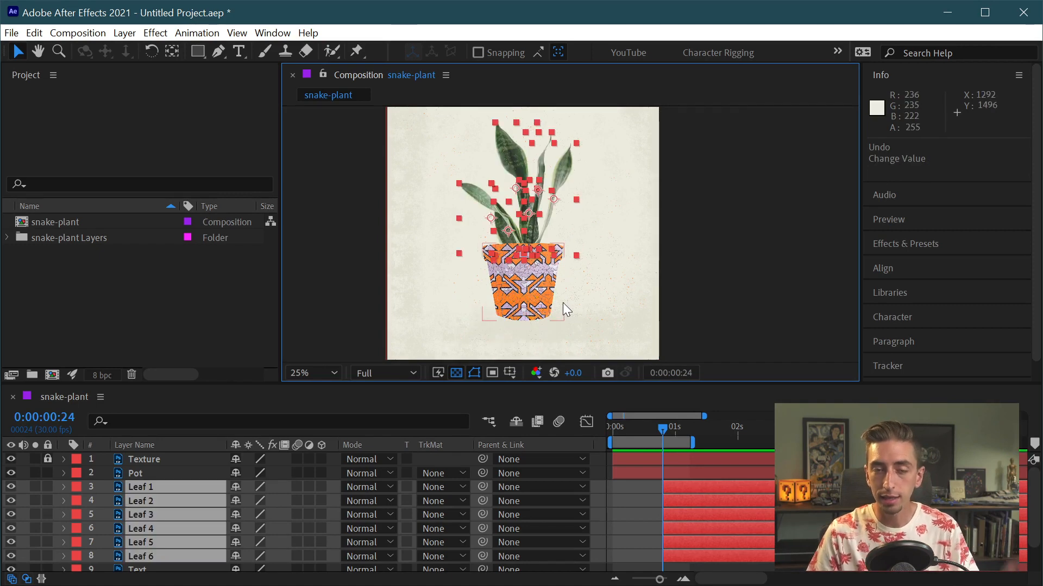
click(770, 215)
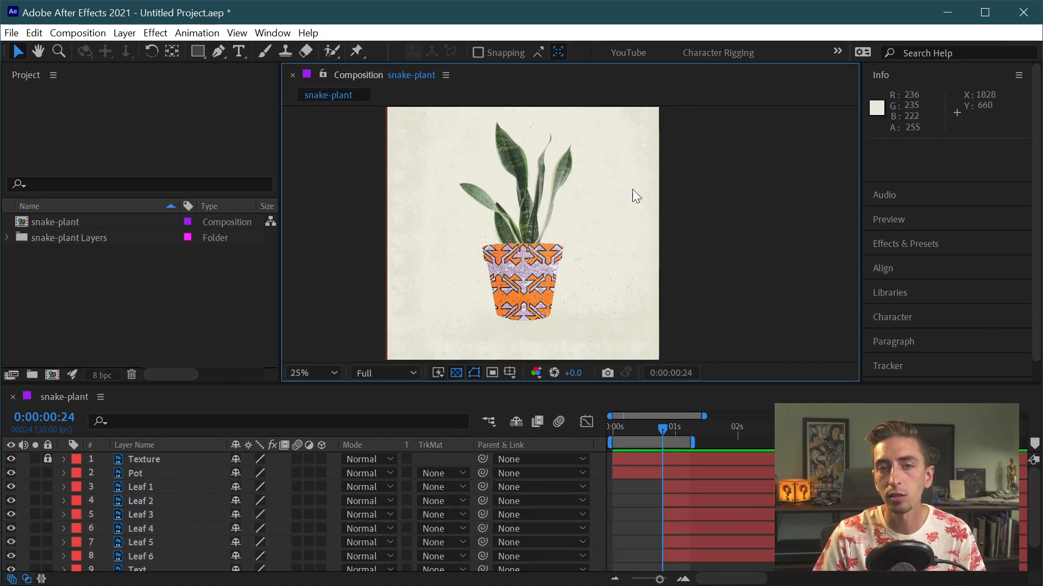
Step: Select the tall Leaf 6, try moving it by -122, -82 pixels, and undo the move
click(502, 148)
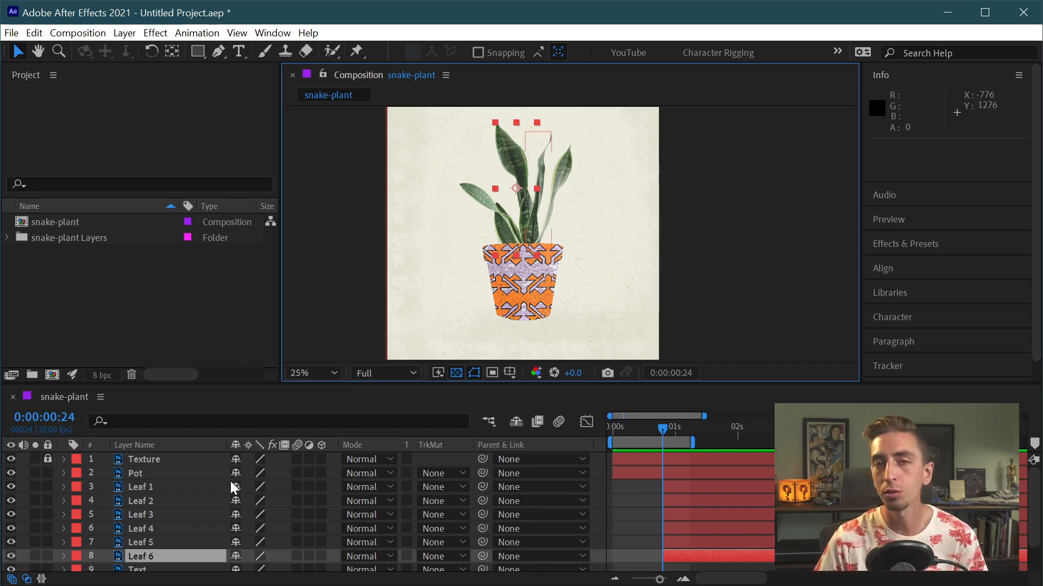
scroll(519, 167, up, 2)
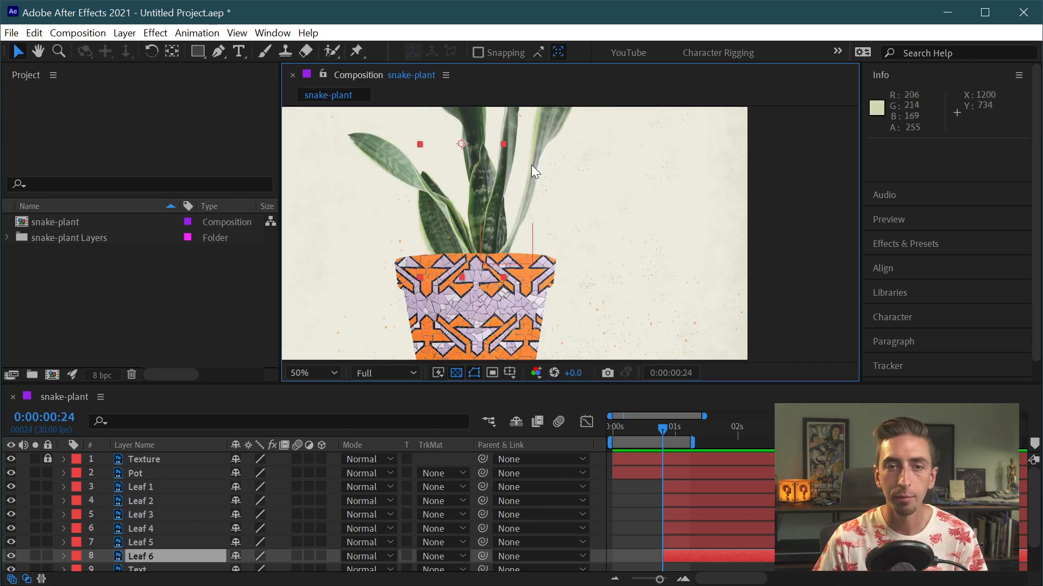
drag(531, 164, 659, 261)
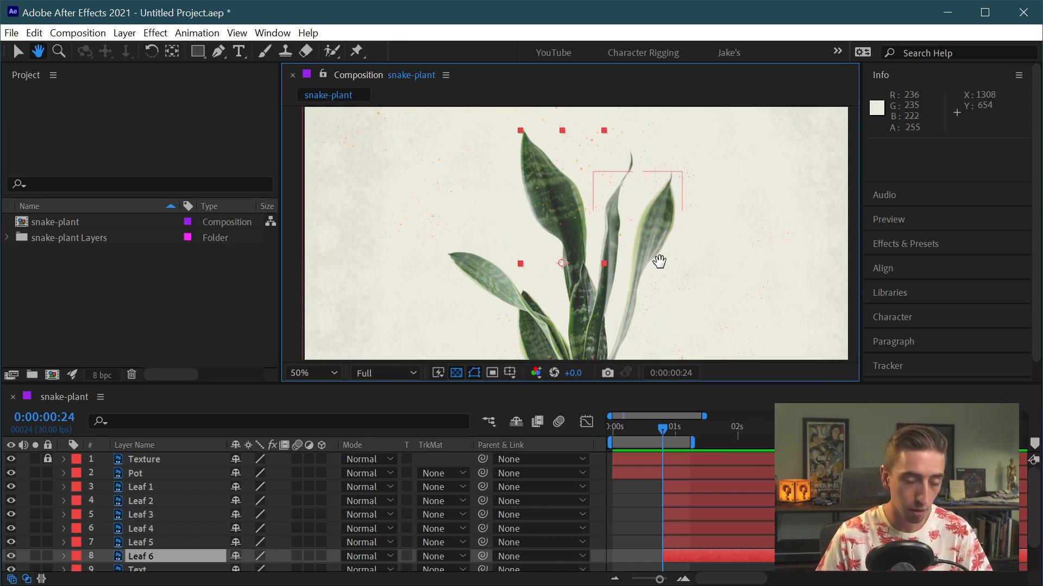
drag(647, 265, 631, 271)
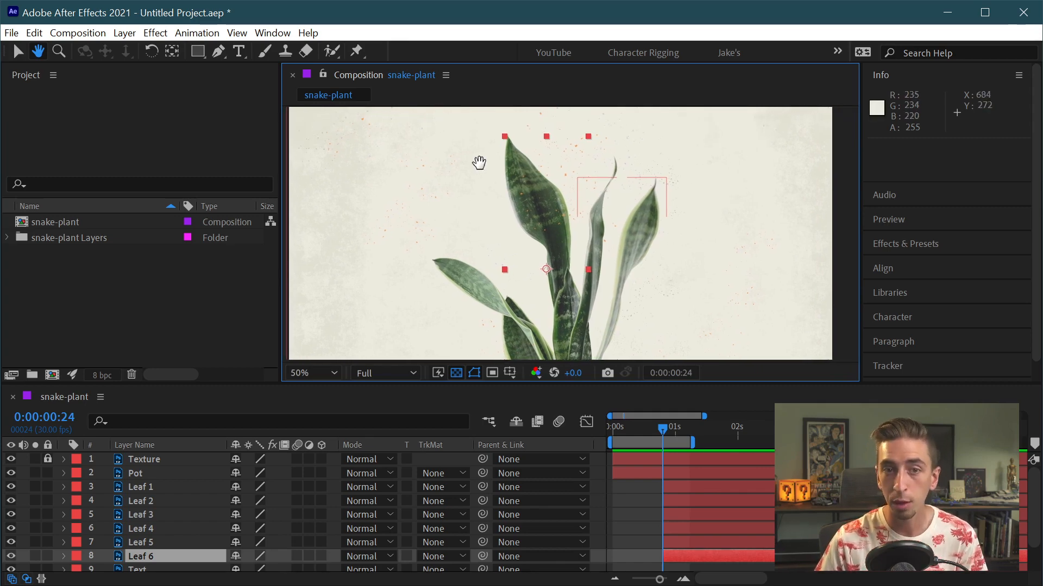
drag(530, 174, 492, 158)
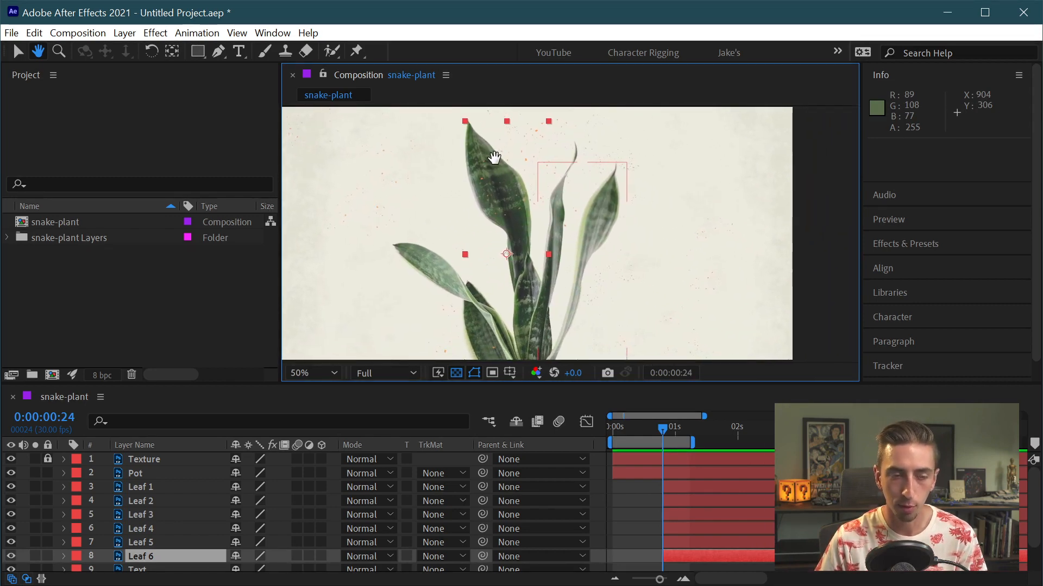
key(v)
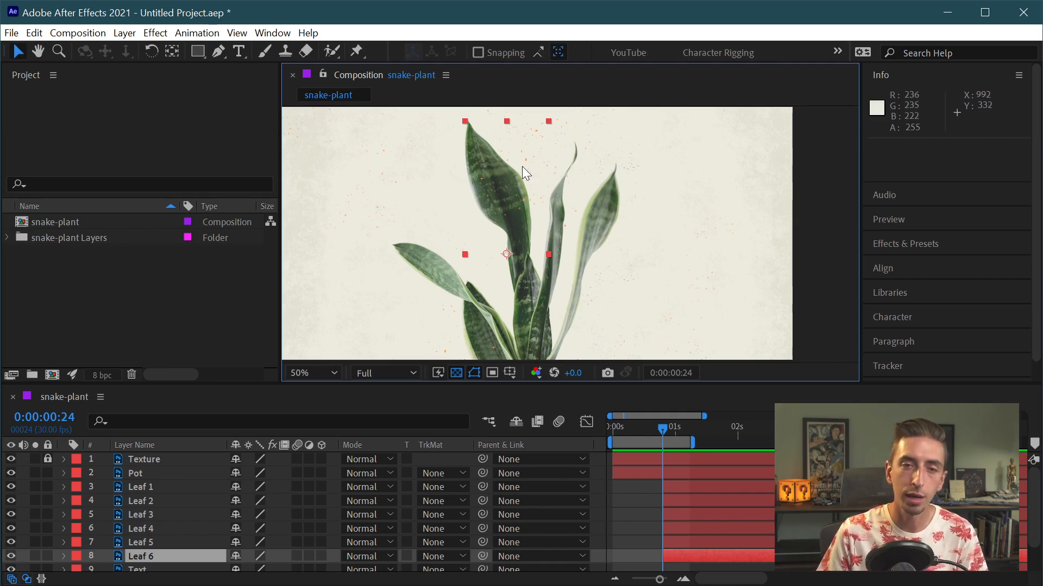
mouse_move(488, 178)
mouse_down()
mouse_move(459, 202)
mouse_move(442, 181)
mouse_move(492, 181)
mouse_up()
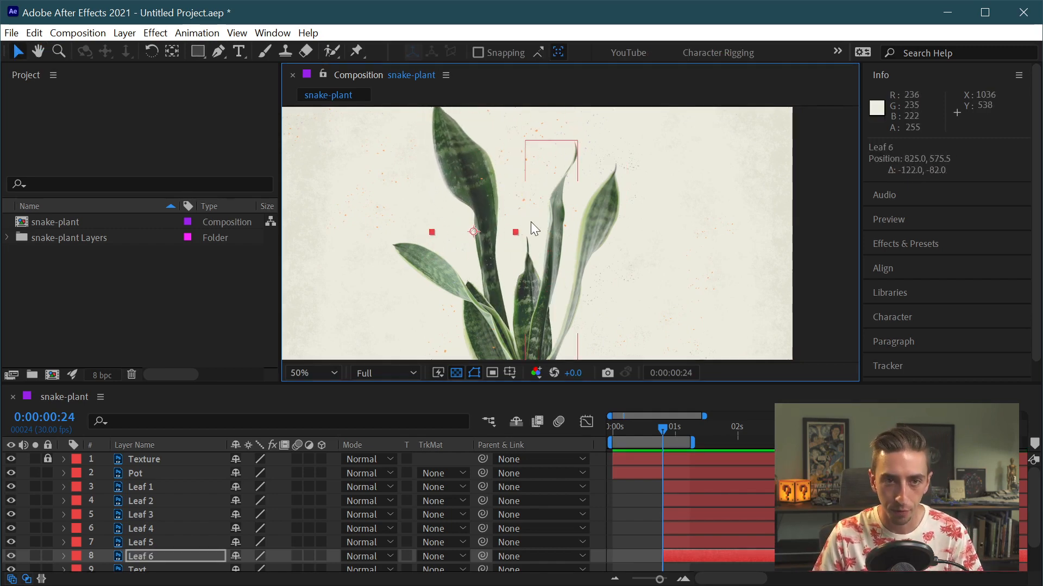
key(ctrl+z)
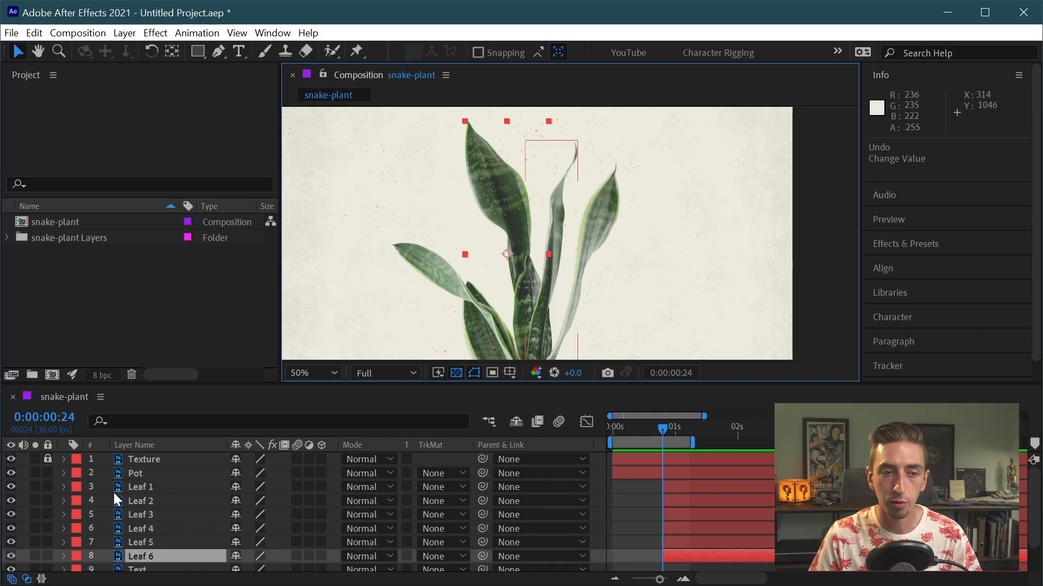
Step: Solo the Leaf 6 layer, briefly comparing it with Leaf 4, and enlarge the composition viewer to show the whole leaf
scroll(113, 492, down, 2)
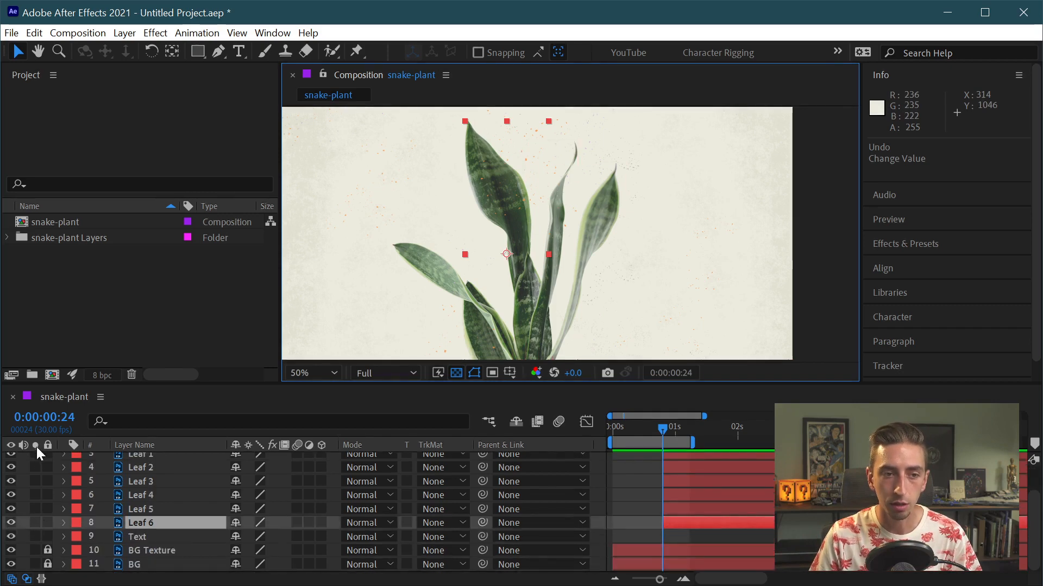
click(35, 523)
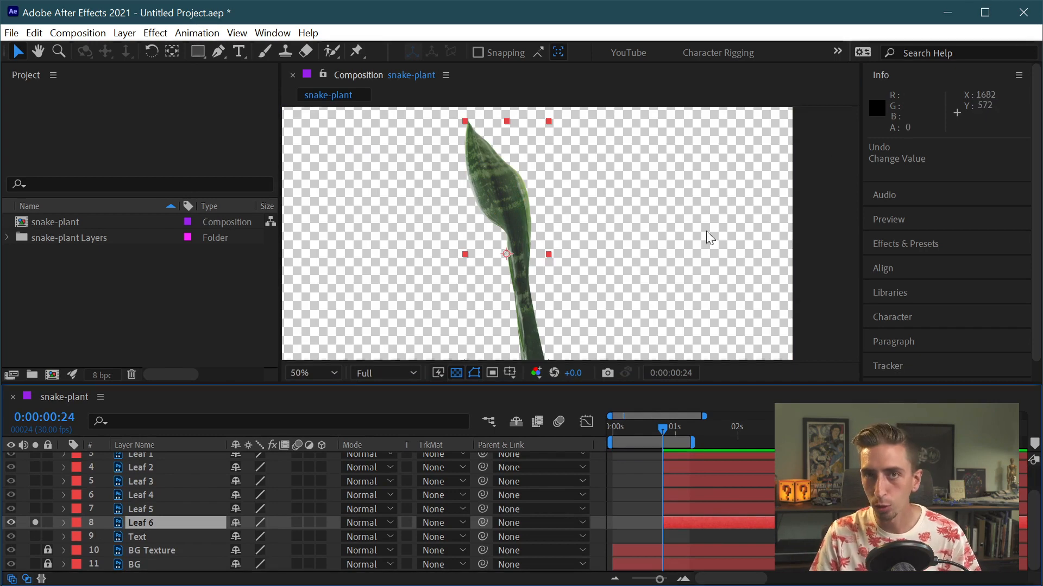
click(35, 496)
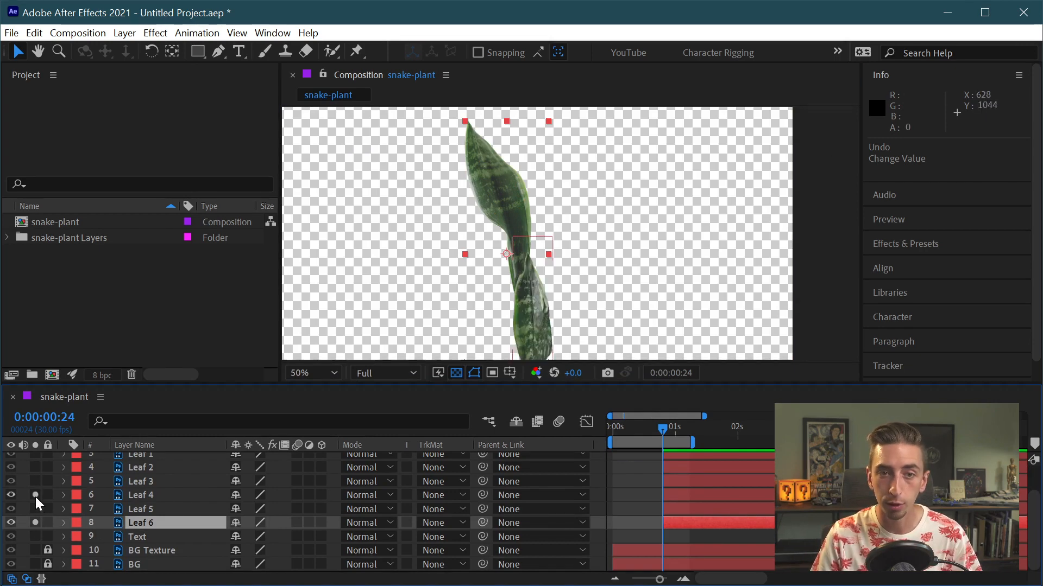
click(35, 497)
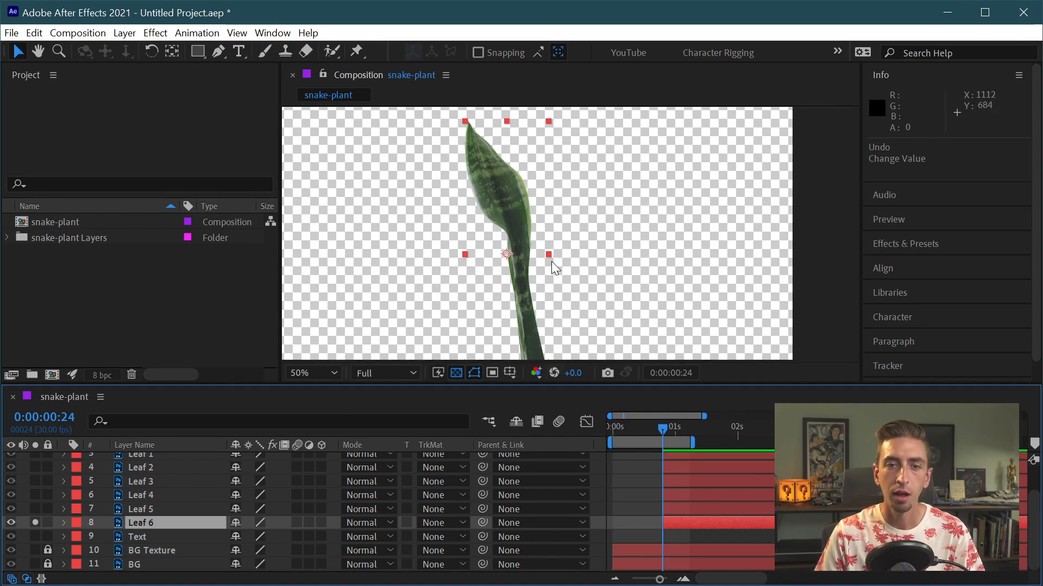
drag(543, 384, 544, 475)
key(space)
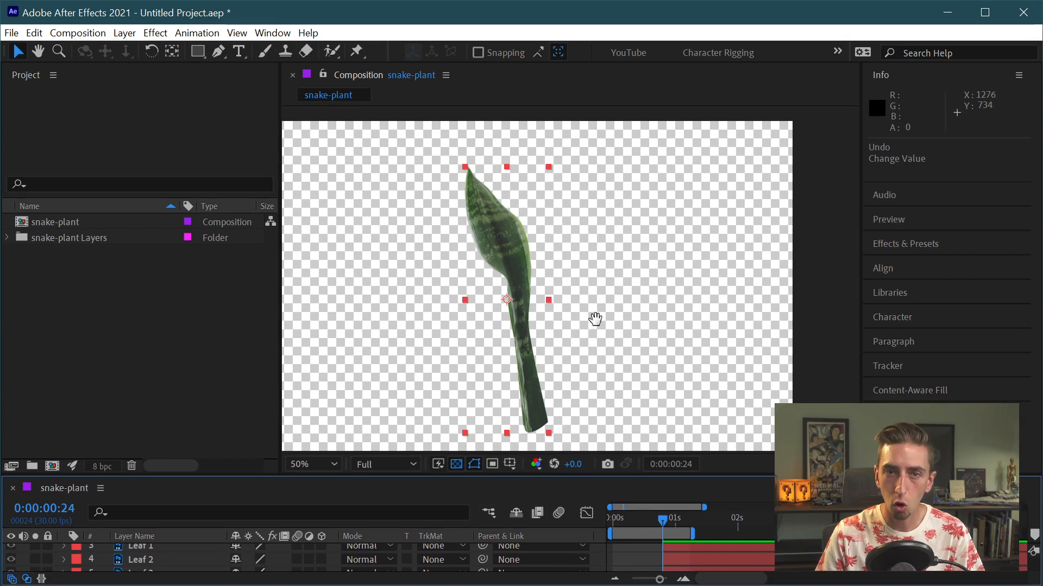
drag(596, 319, 627, 289)
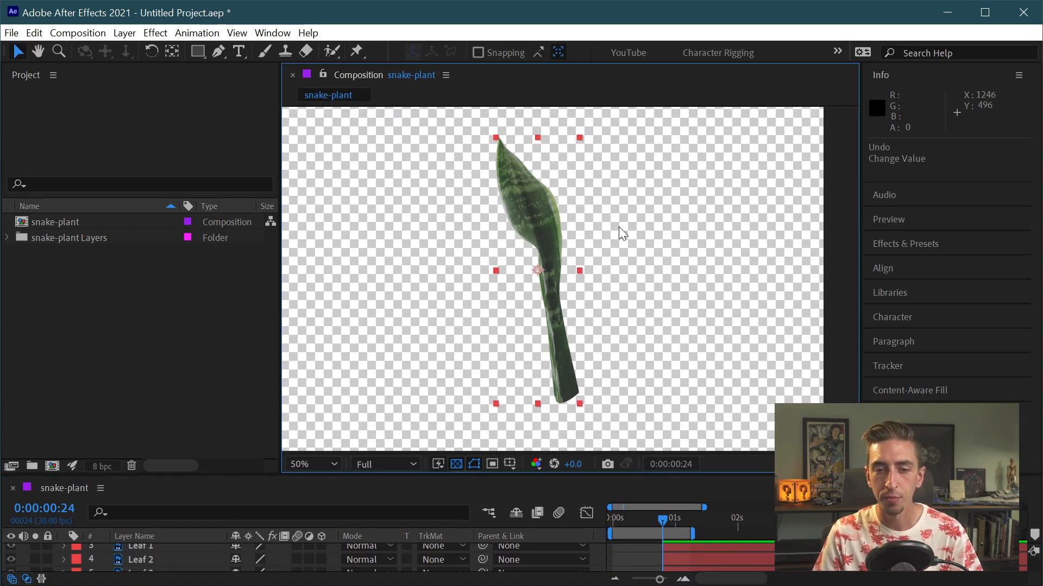
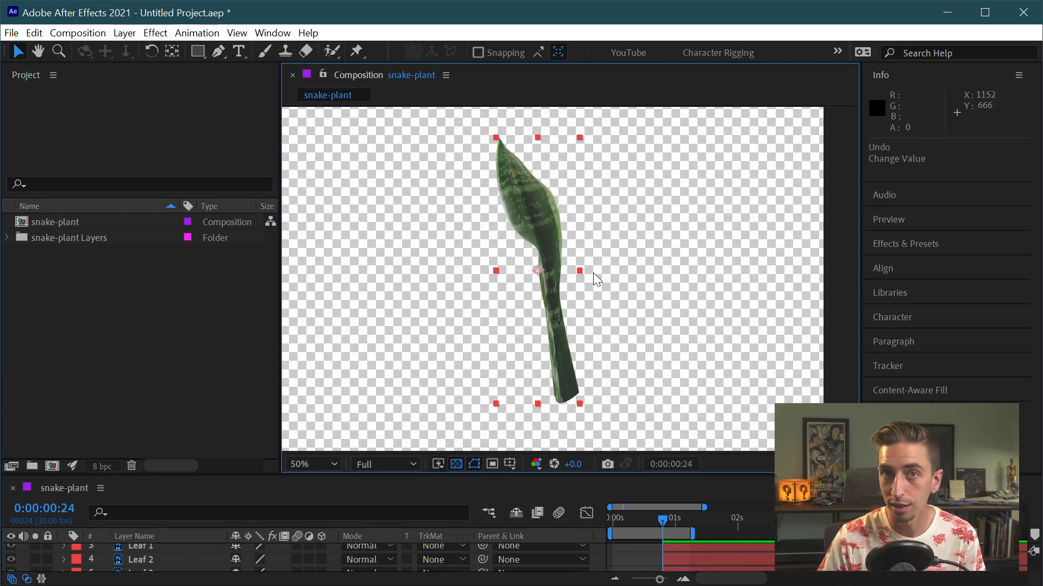
Step: Try scaling Leaf 6 down around its centered anchor point and undo the scaling
drag(579, 138, 549, 232)
key(ctrl+z)
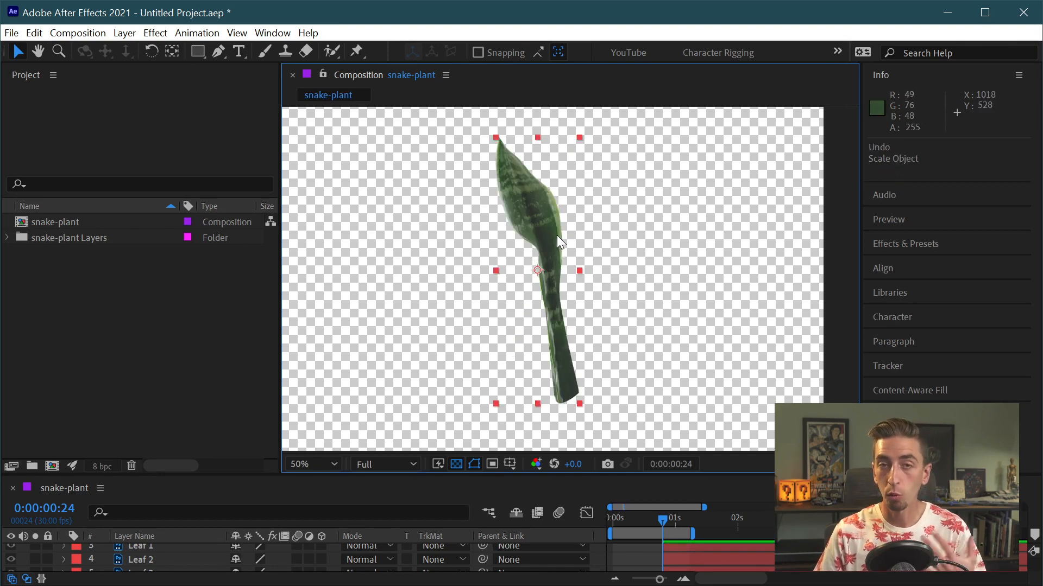
Step: Solo the Pot layer alongside Leaf 6 and enlarge the composition viewer to show the leaf in the pot
drag(177, 476, 176, 356)
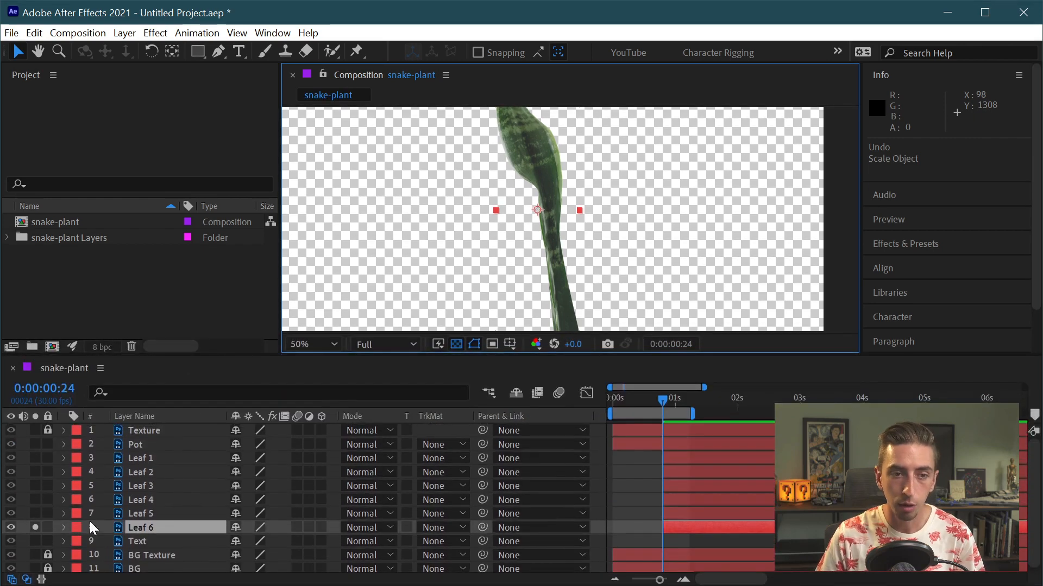
click(35, 444)
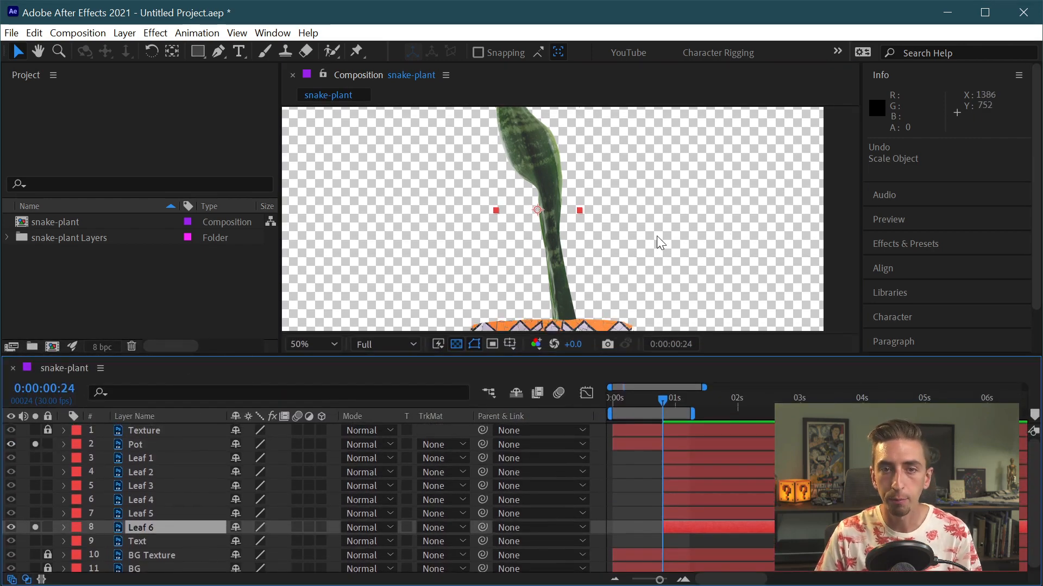
drag(577, 354, 586, 474)
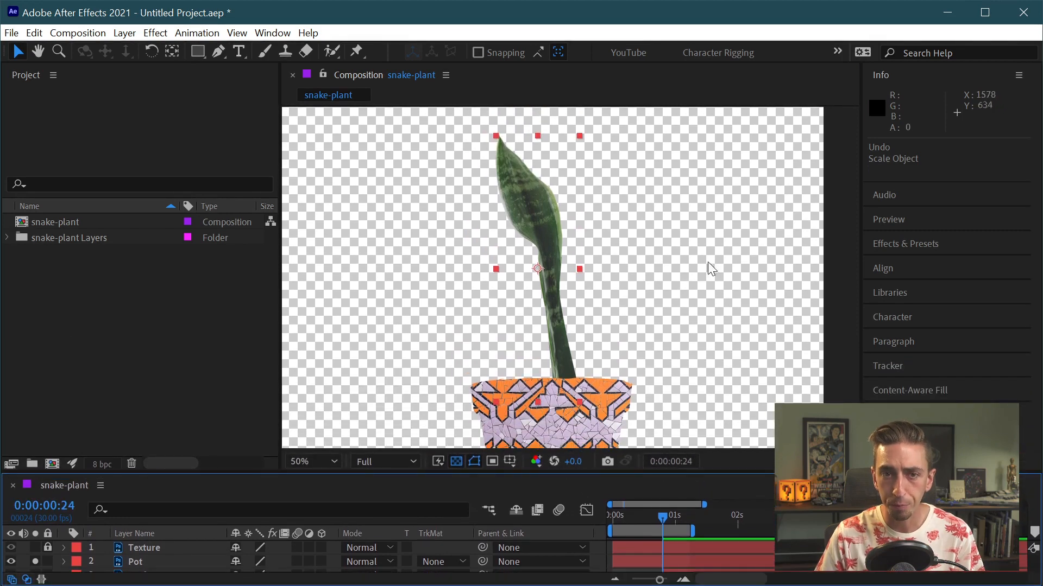
Step: Reselect Leaf 6 above the pot, try scaling it from its upper corner, and undo the change
click(701, 224)
click(516, 187)
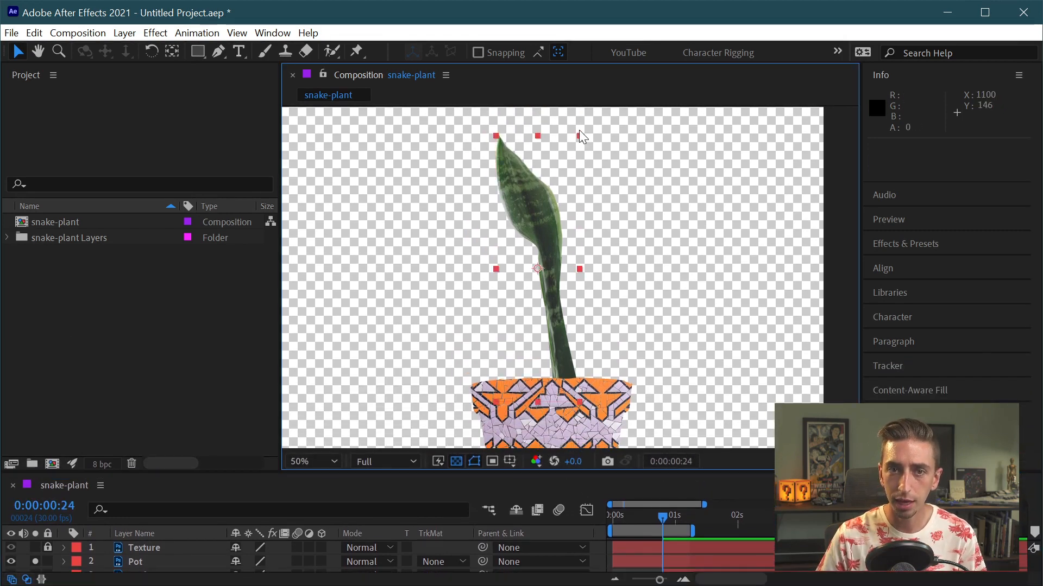
mouse_move(578, 136)
mouse_down()
mouse_move(563, 154)
mouse_move(576, 137)
mouse_up()
key(ctrl+z)
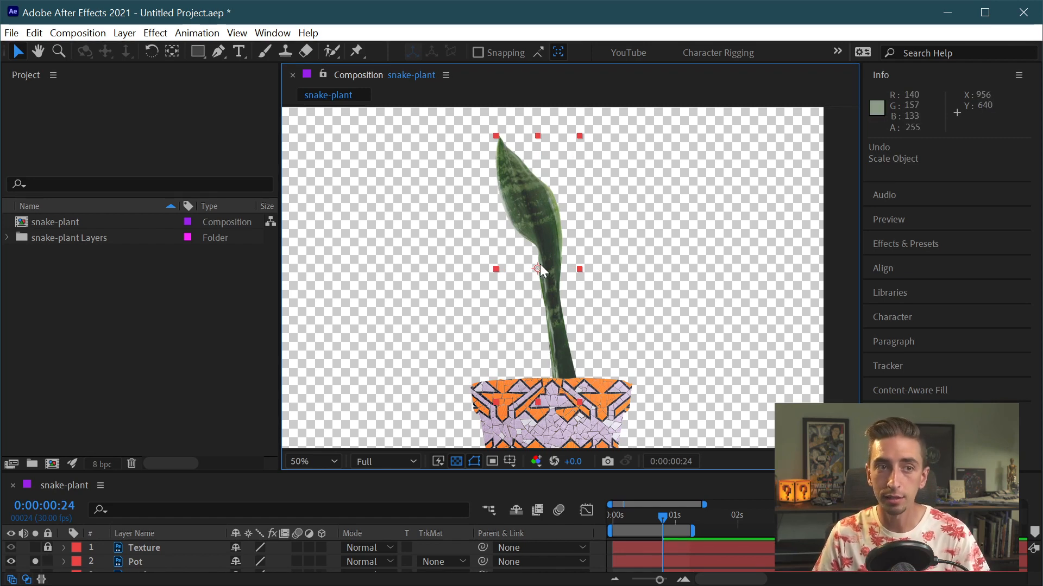
Step: Move Leaf 6's anchor point about 108, 464 pixels to the stem's base behind the pot rim using the Pan Behind tool
click(172, 52)
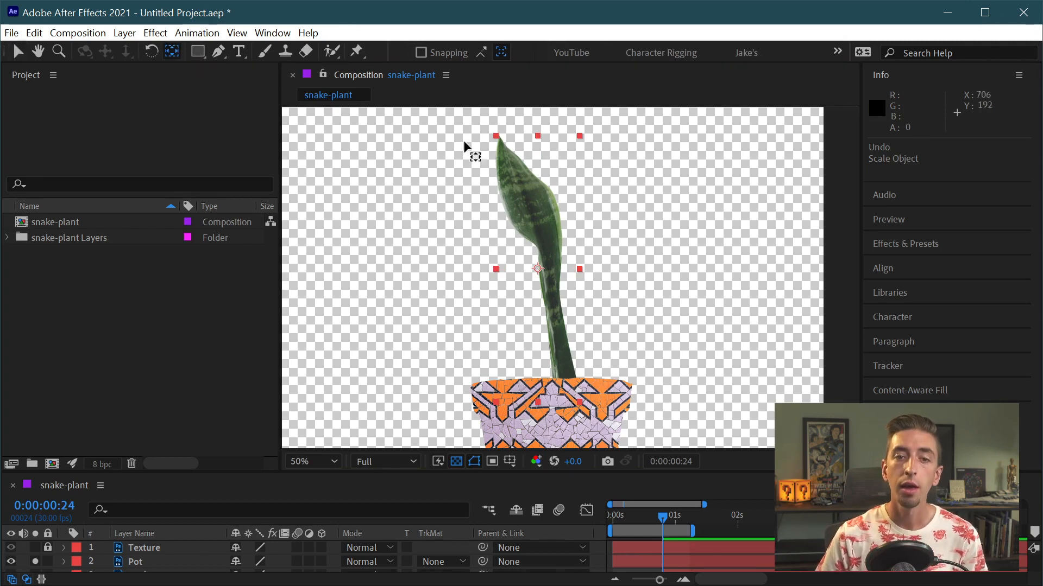
drag(540, 271, 566, 397)
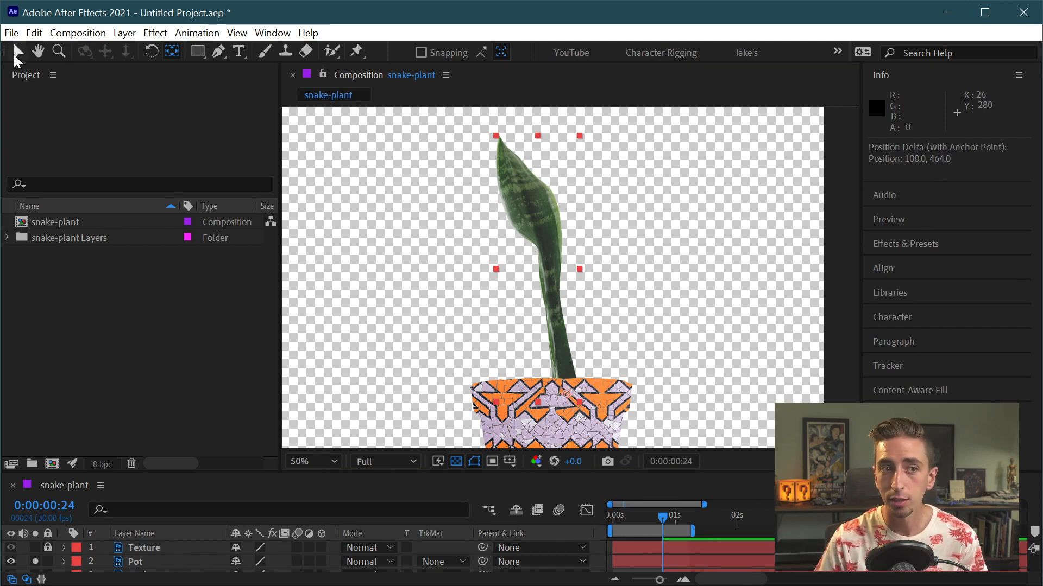
click(16, 52)
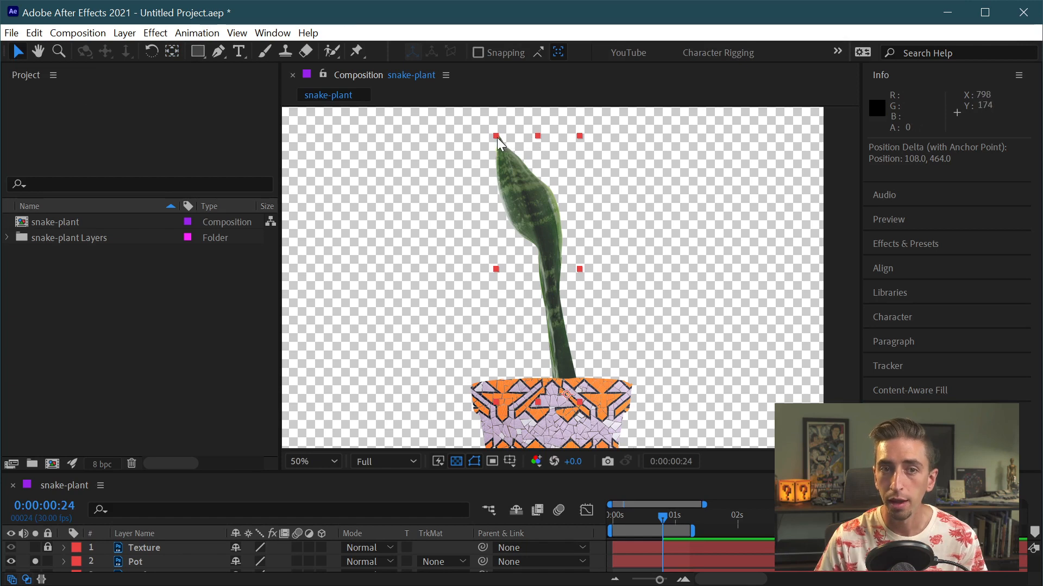
Step: Try scaling Leaf 6 down to 75% around its base anchor point, try moving the leaf, and undo both changes
drag(497, 138, 564, 342)
drag(545, 305, 494, 200)
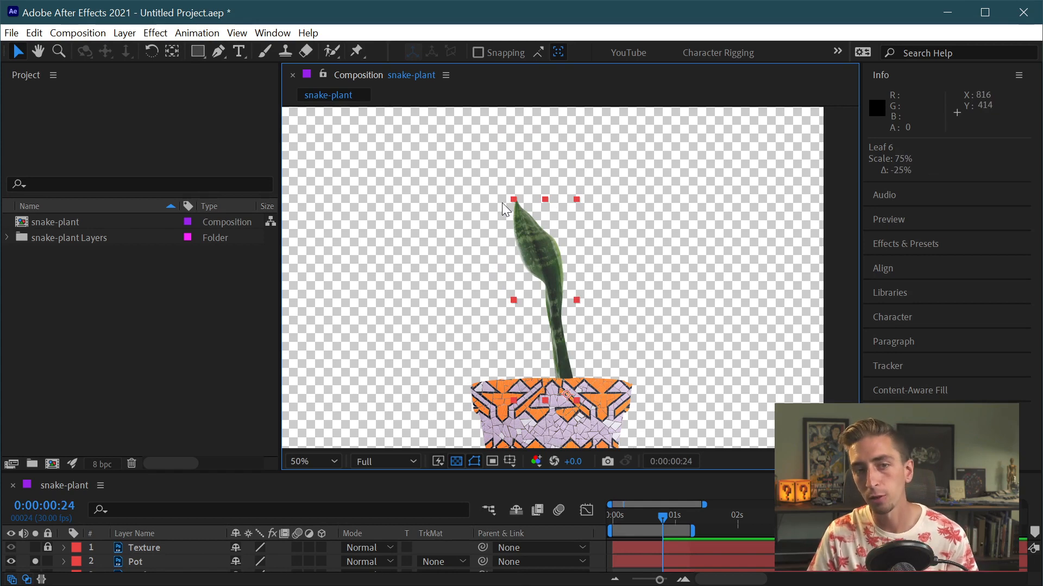
key(ctrl+z)
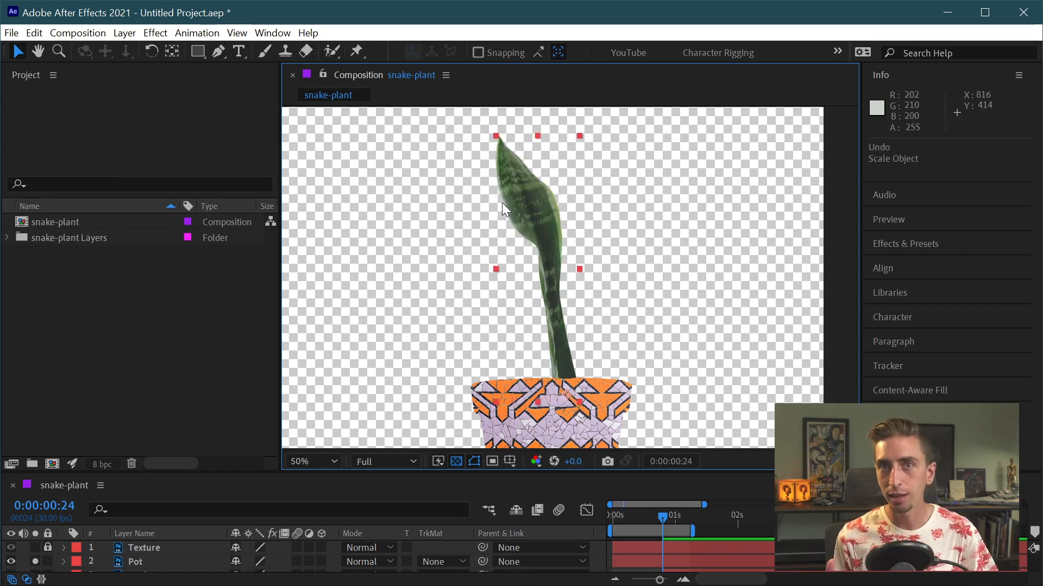
drag(502, 203, 542, 279)
key(ctrl+z)
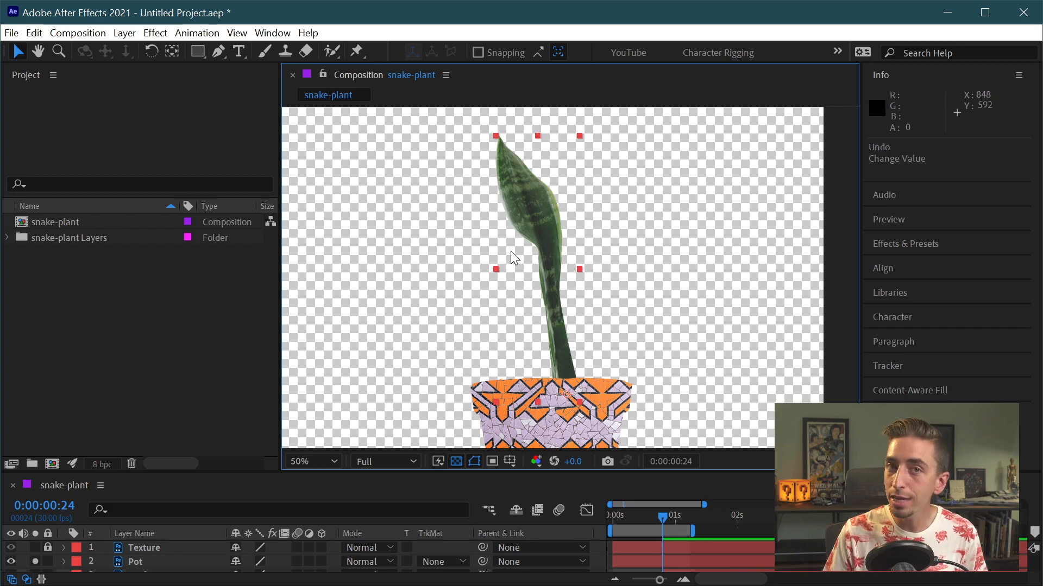
Step: Try rotating Leaf 6 around its base anchor point, undo the rotation, and return to the Selection tool with the layer list visible
click(151, 51)
drag(604, 267, 593, 214)
key(ctrl+z)
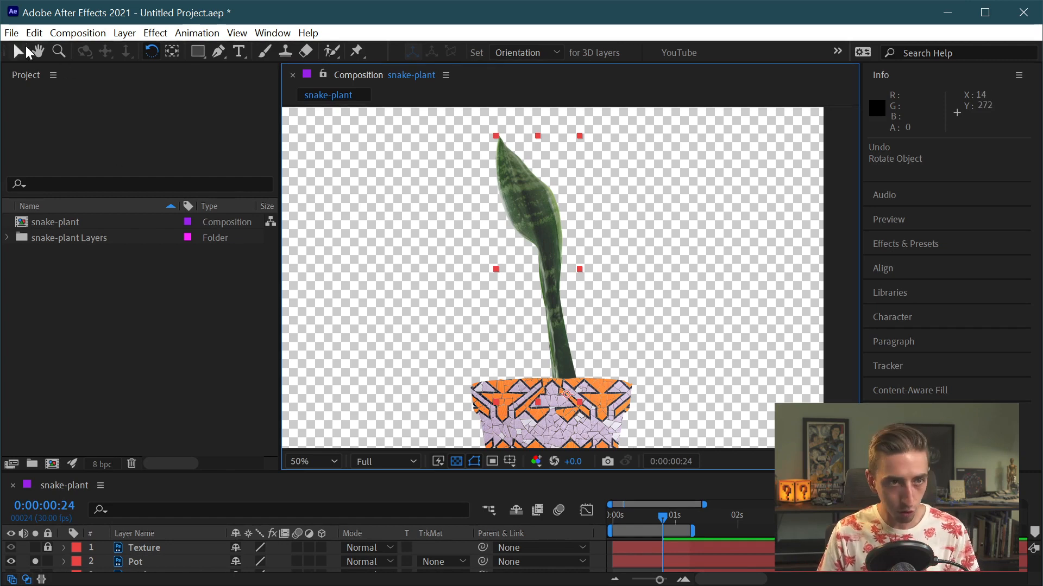
key(v)
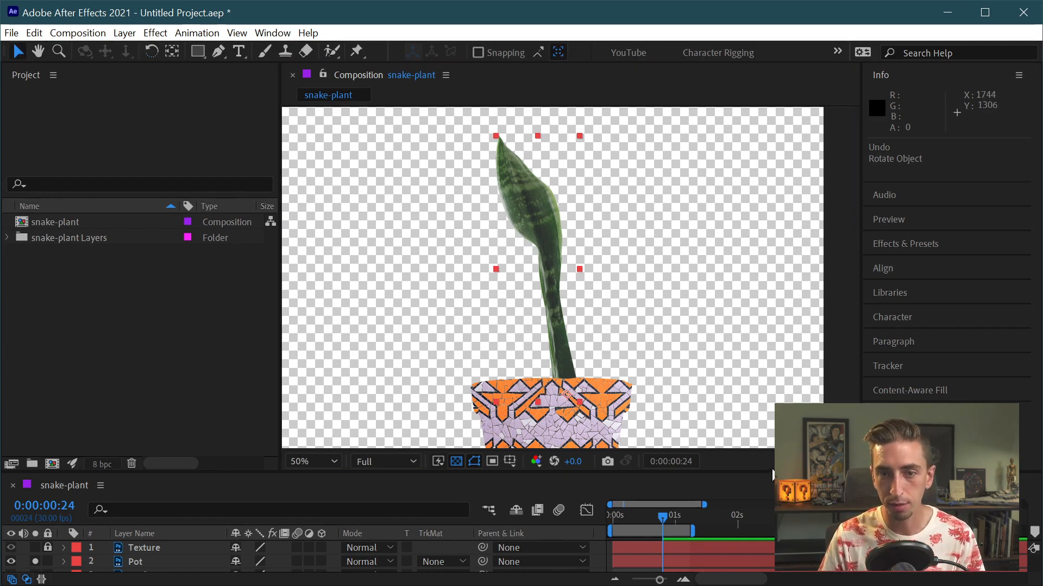
drag(773, 475, 770, 362)
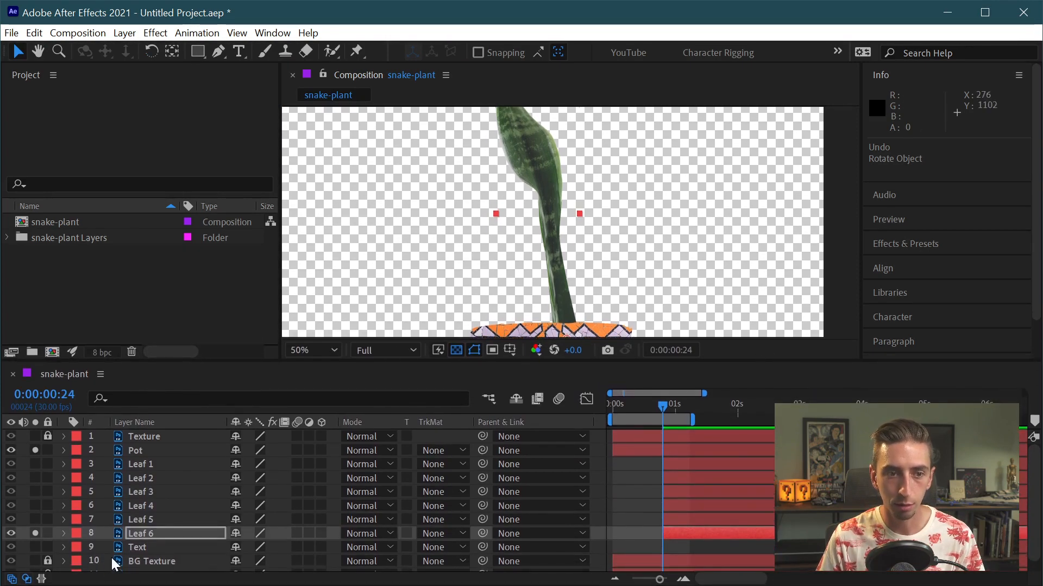
Step: Start keyframing the Scale, Position and Rotation of the Leaf 6 layer at 0:00:00:24
click(141, 533)
click(64, 533)
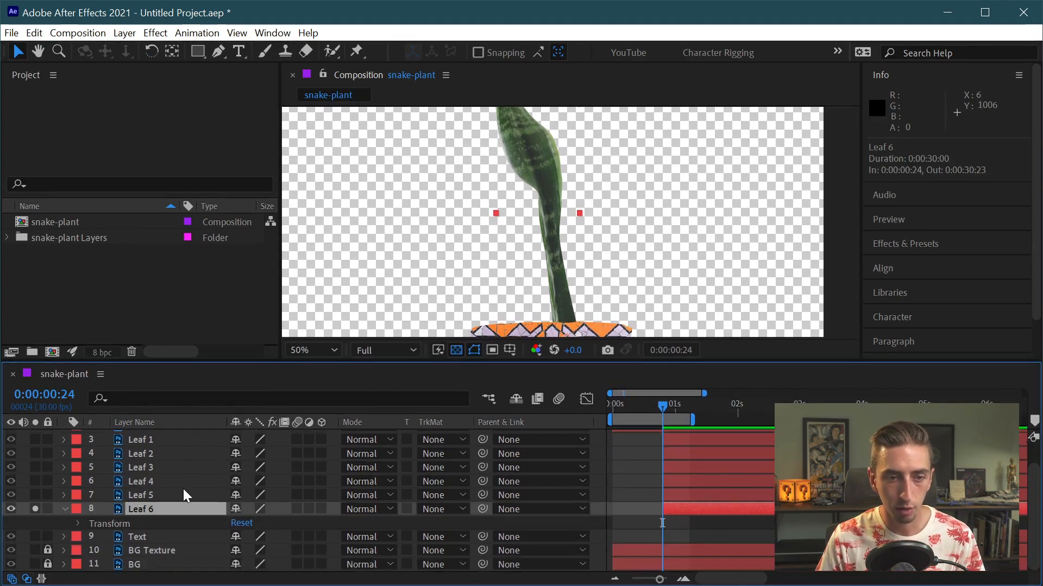
click(78, 523)
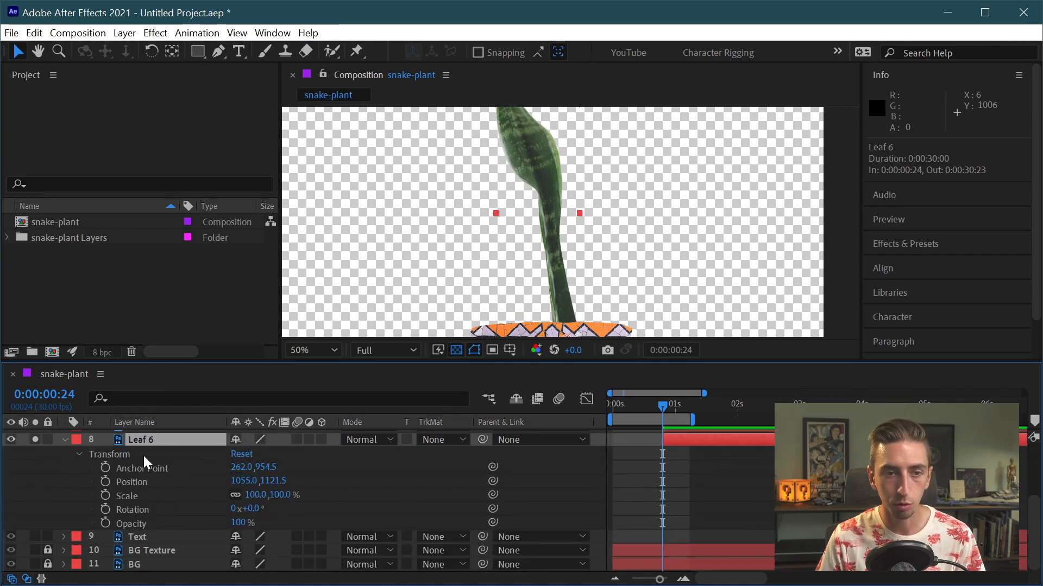
click(103, 496)
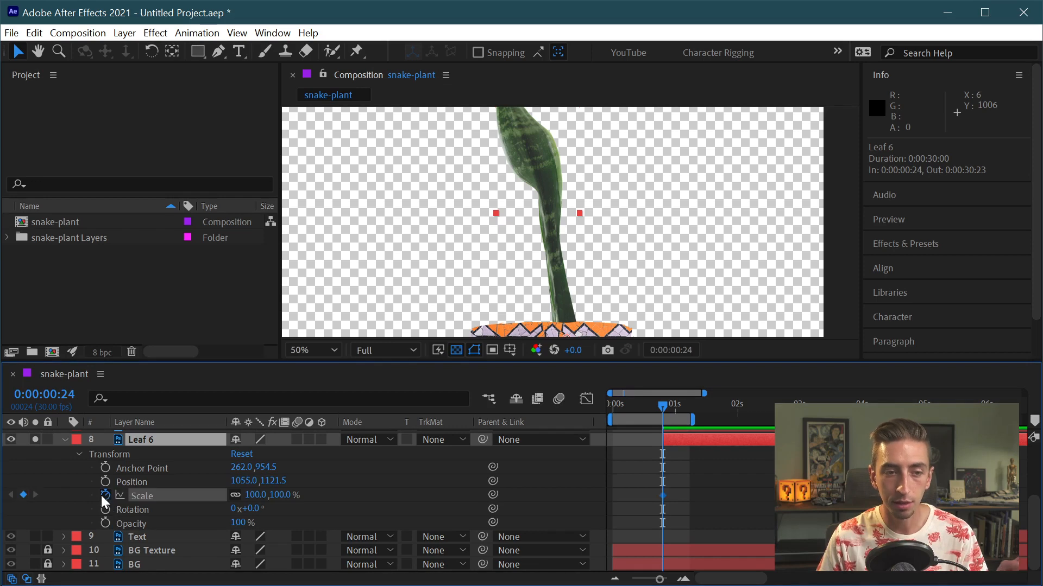
click(105, 482)
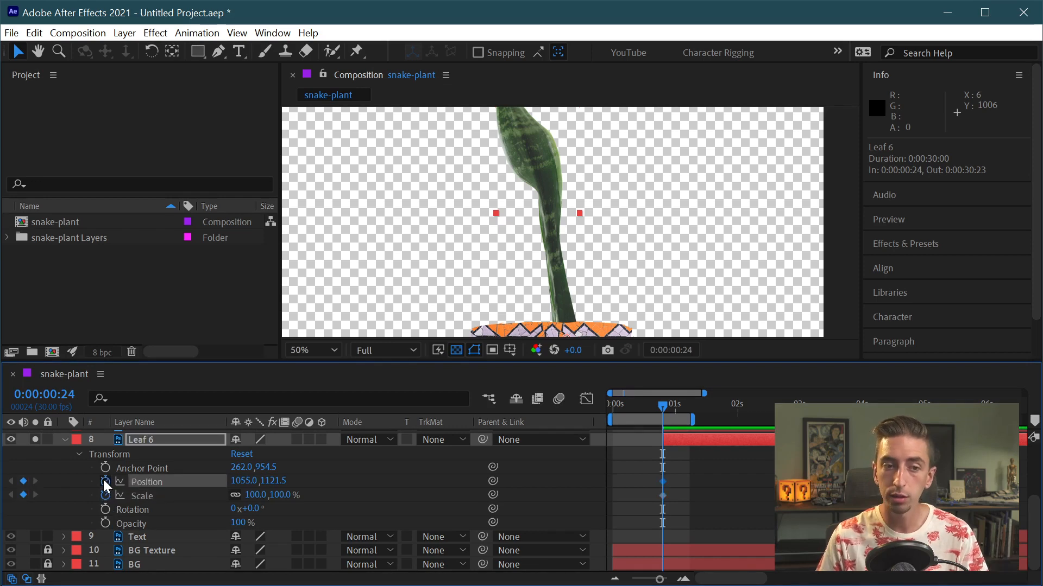
click(102, 510)
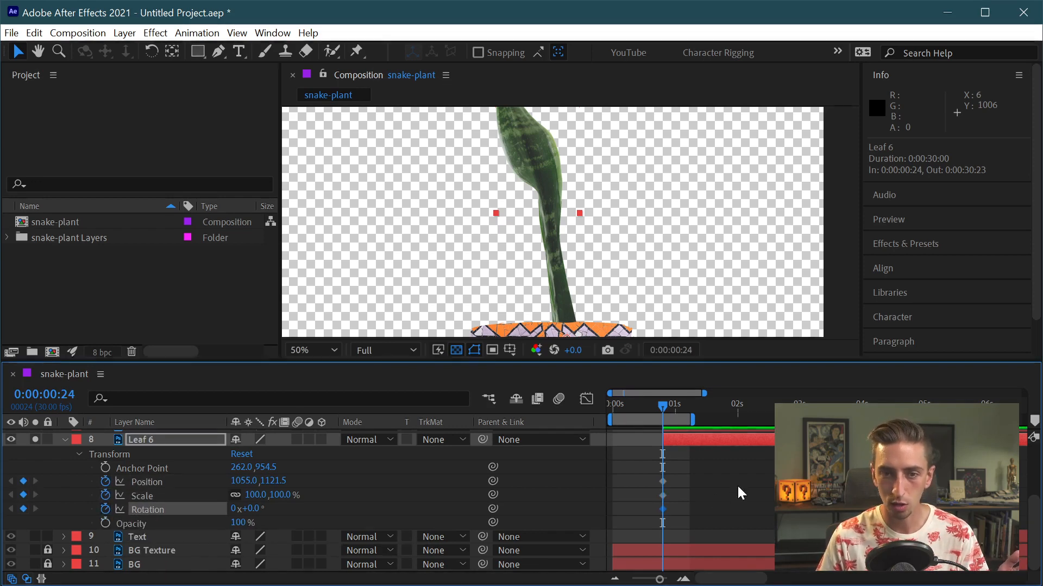
Step: Reduce the Leaf 6 layer's listing to only its keyframed properties
click(663, 482)
click(663, 496)
click(664, 510)
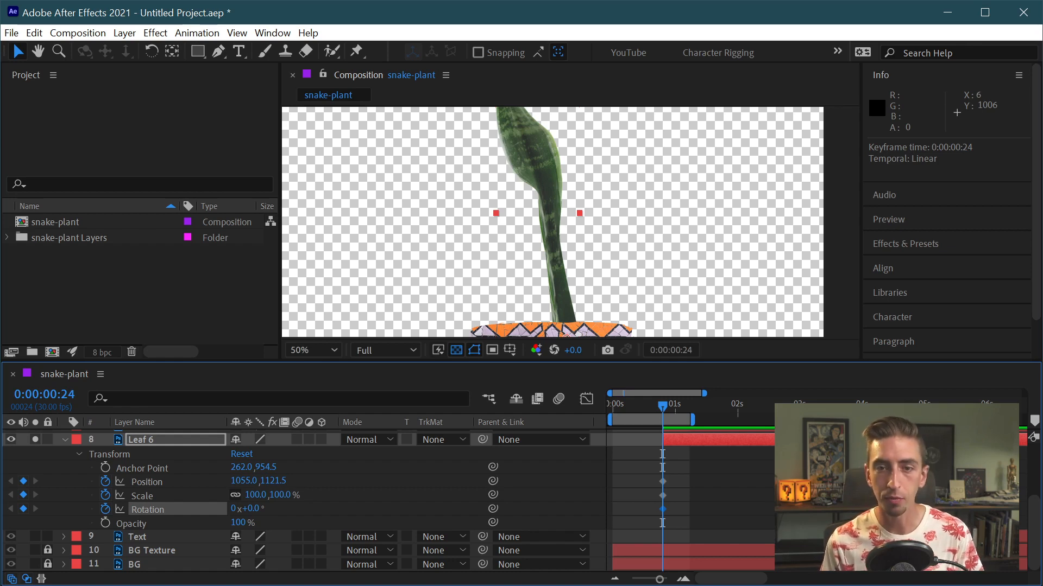
key(u)
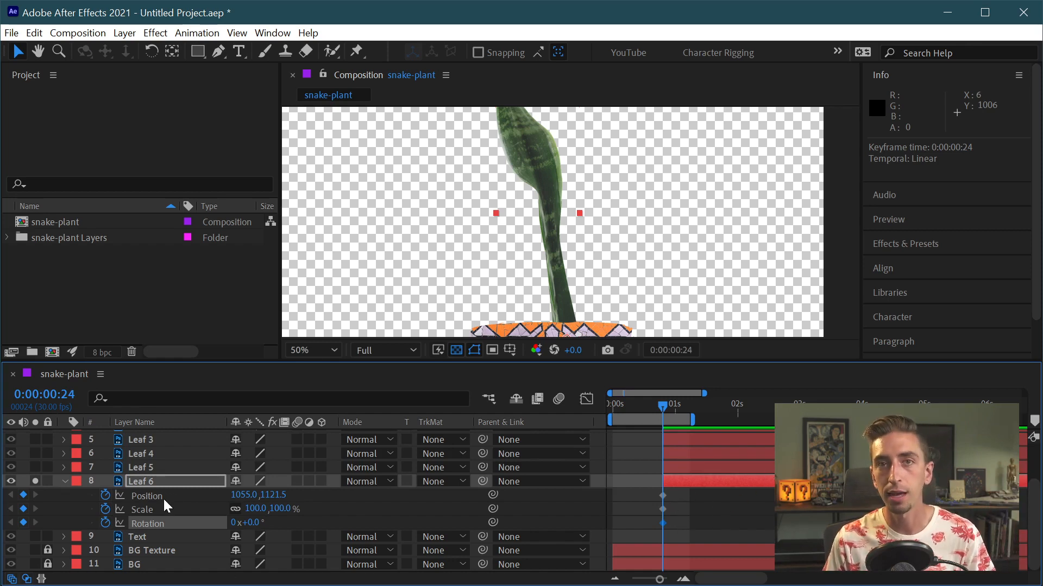
key(u)
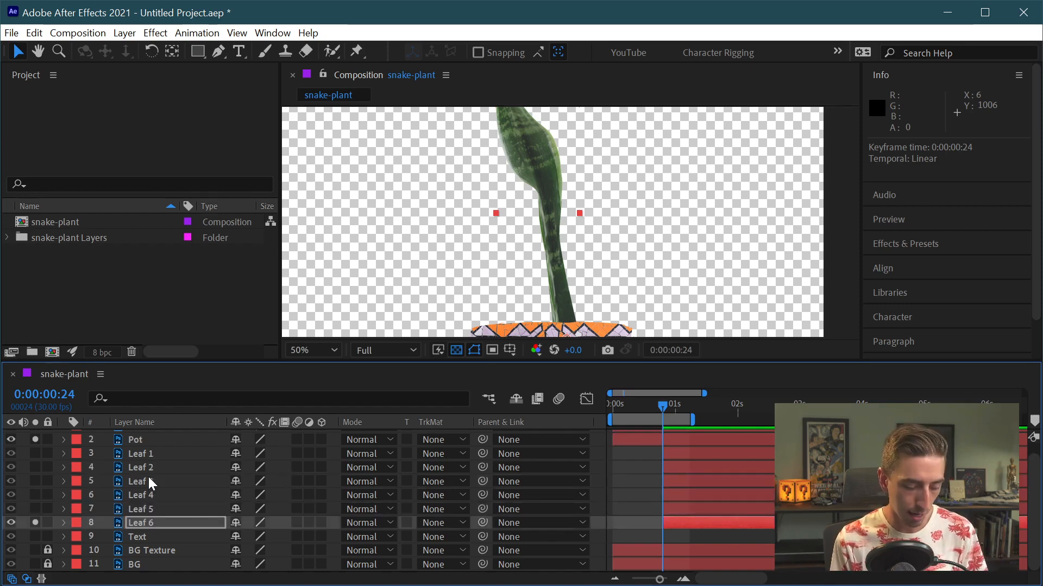
key(u)
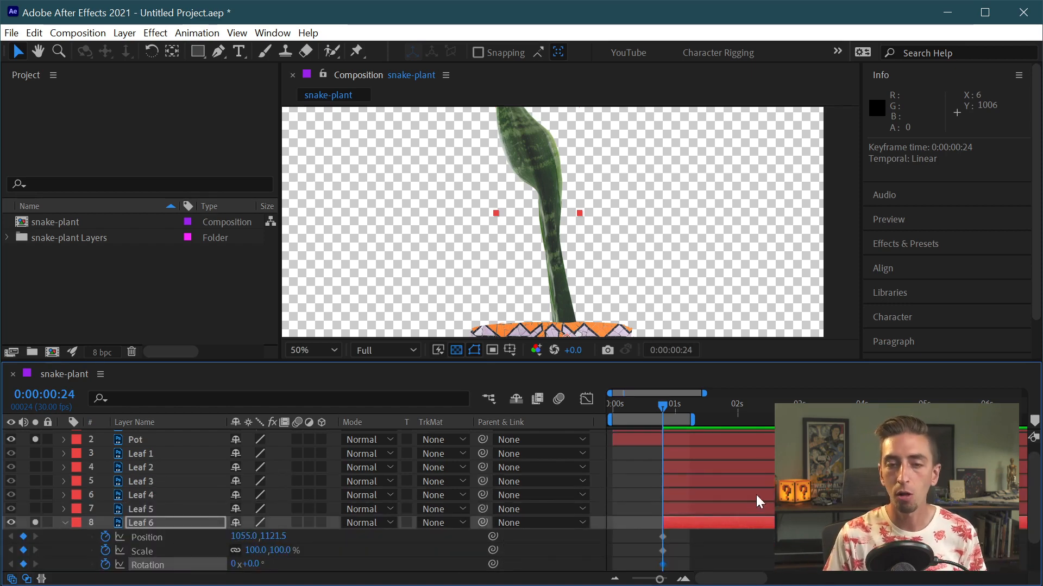
Step: Enlarge the composition viewer and move Leaf 6's Position, Scale and Rotation keyframes together to 0:00:02:16
scroll(756, 494, down, 3)
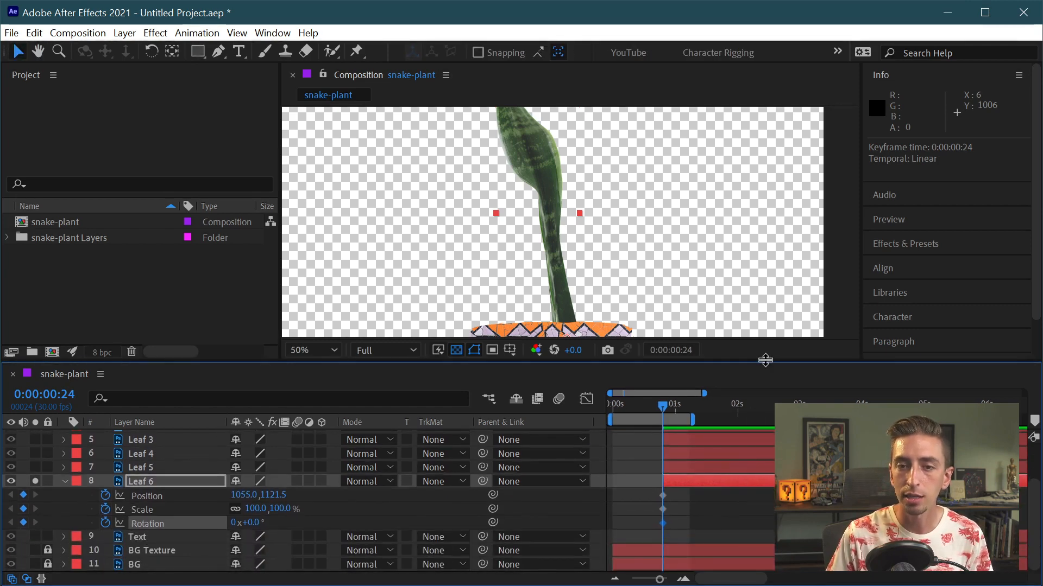
drag(765, 360, 765, 420)
scroll(763, 505, down, 3)
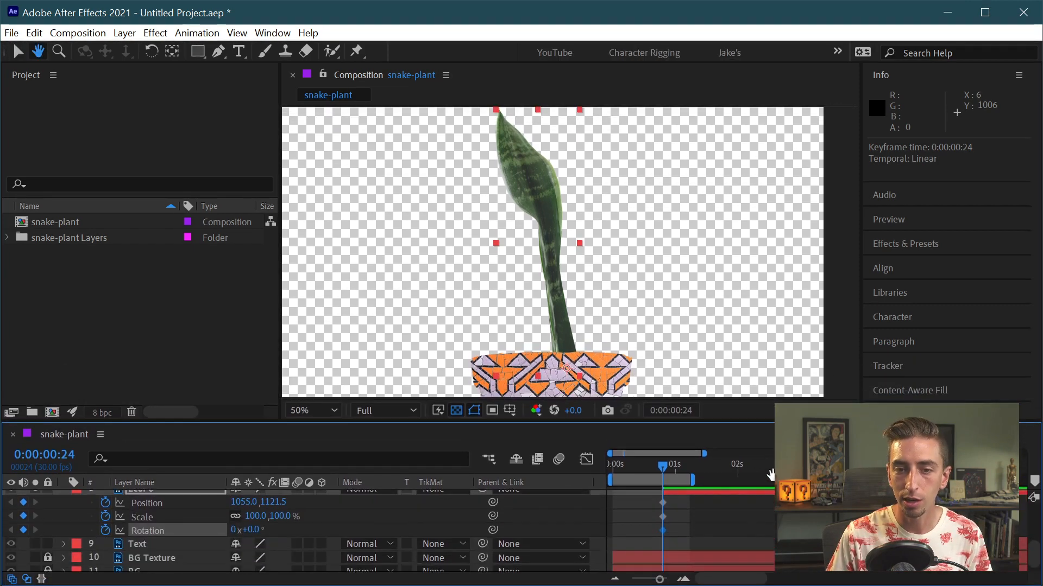
drag(771, 476, 767, 478)
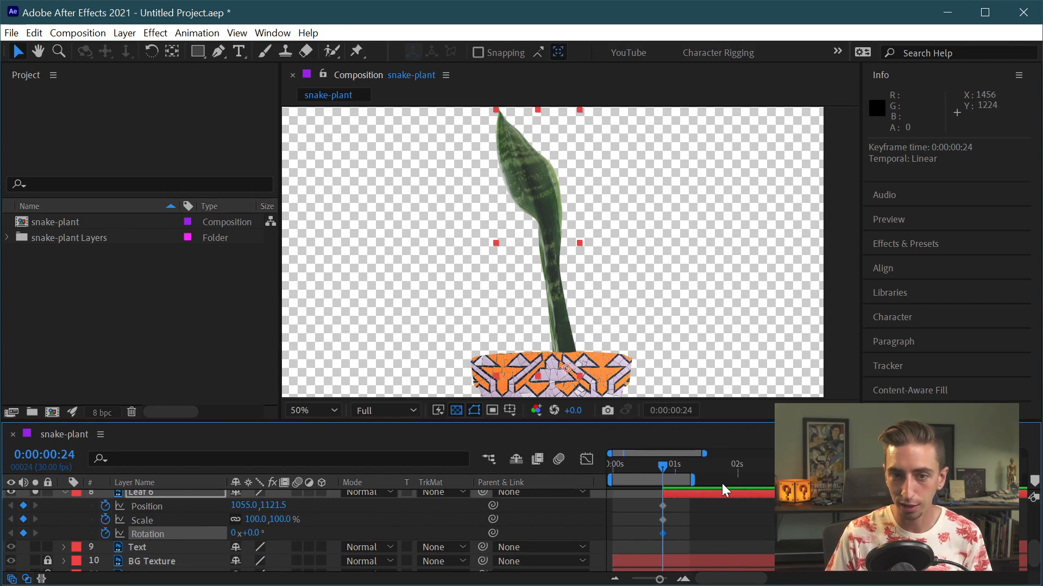
click(682, 501)
click(663, 534)
click(683, 507)
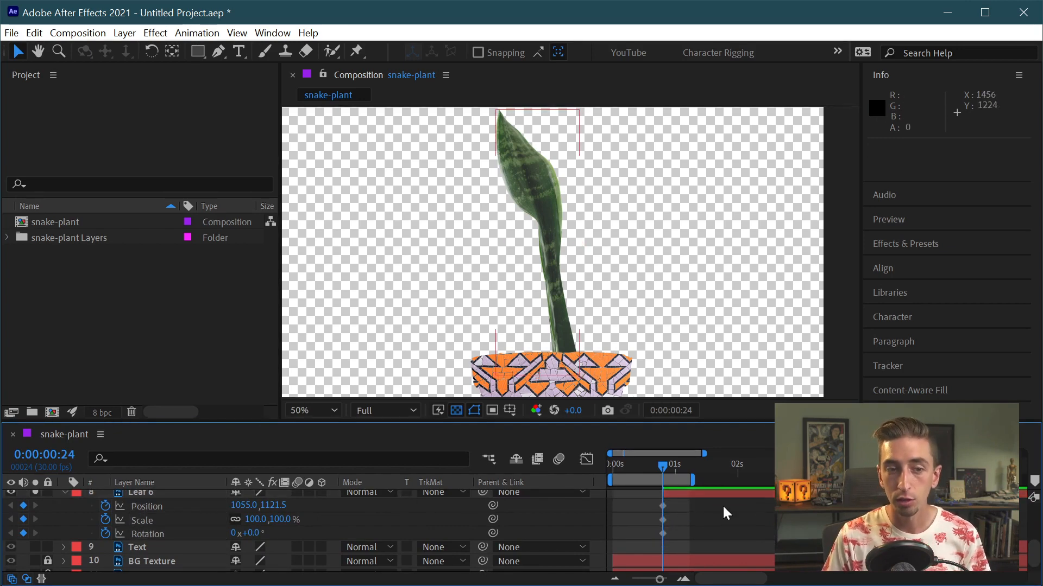
drag(703, 501, 659, 535)
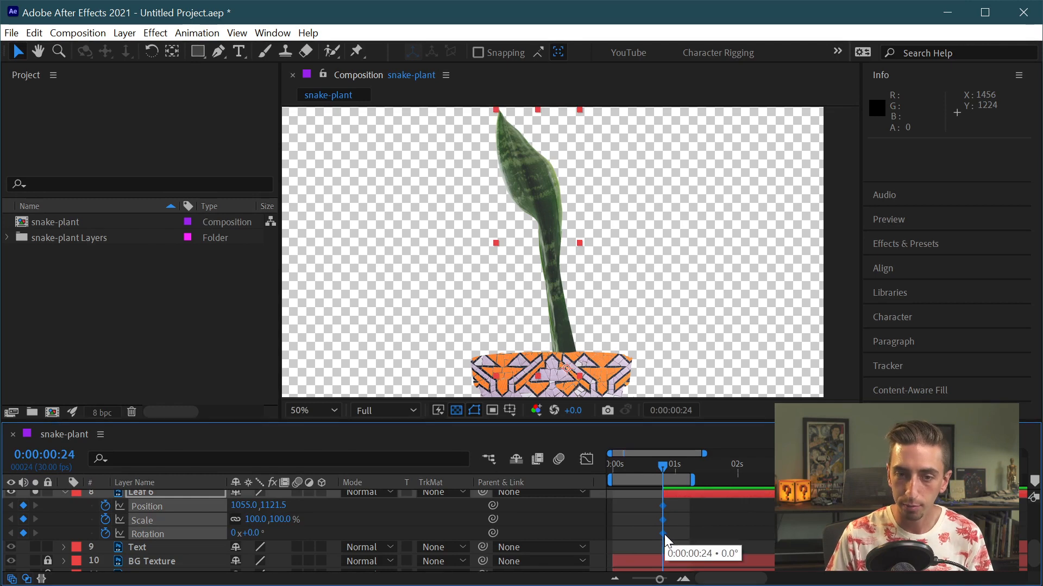
drag(662, 536, 760, 529)
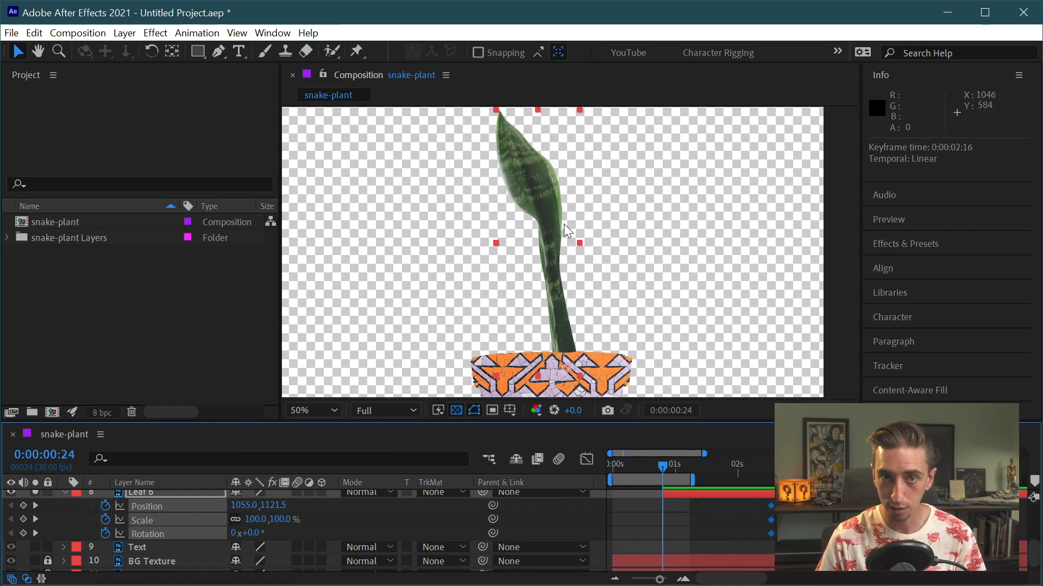
Step: At 0:00:00:24, scale Leaf 6 to 46% and lower it behind the pot to about 1111, 1395.5
click(327, 522)
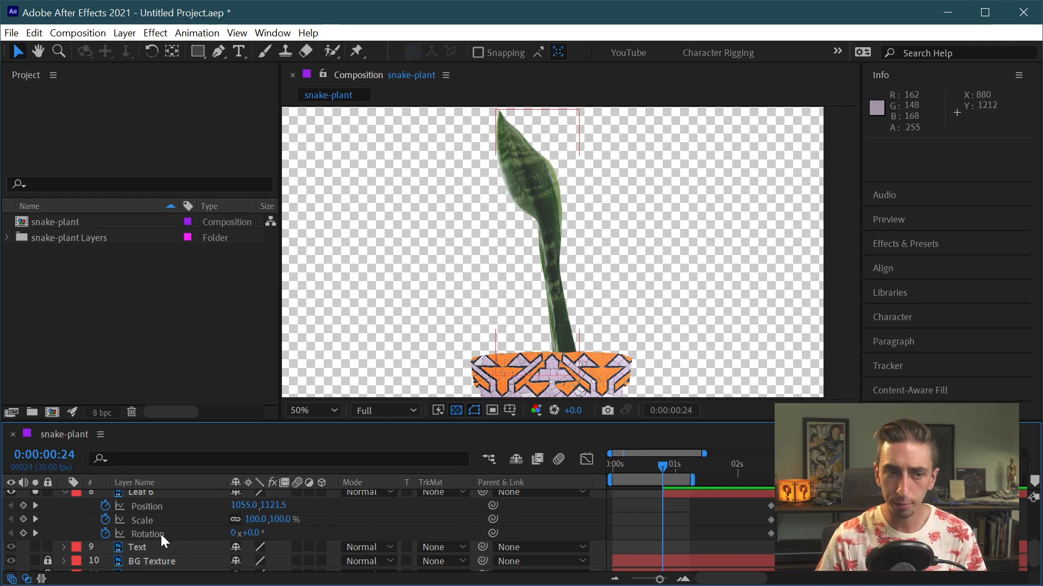
drag(262, 522, 219, 526)
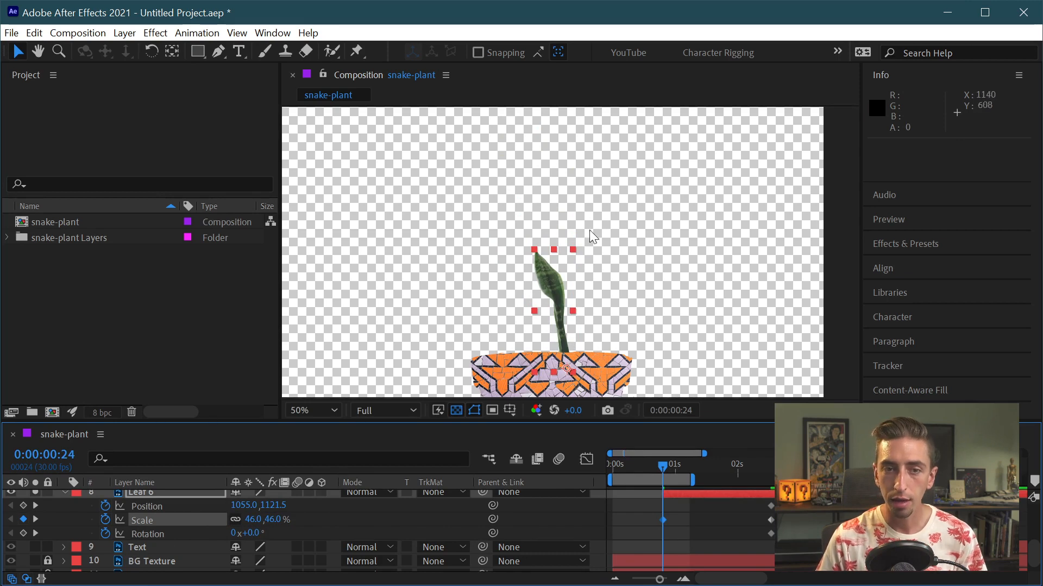
click(552, 280)
drag(552, 280, 539, 222)
Step: Set Leaf 6's rotation to 46° and move it fully behind the pot, to about 1007, 1465.5
drag(251, 534, 293, 535)
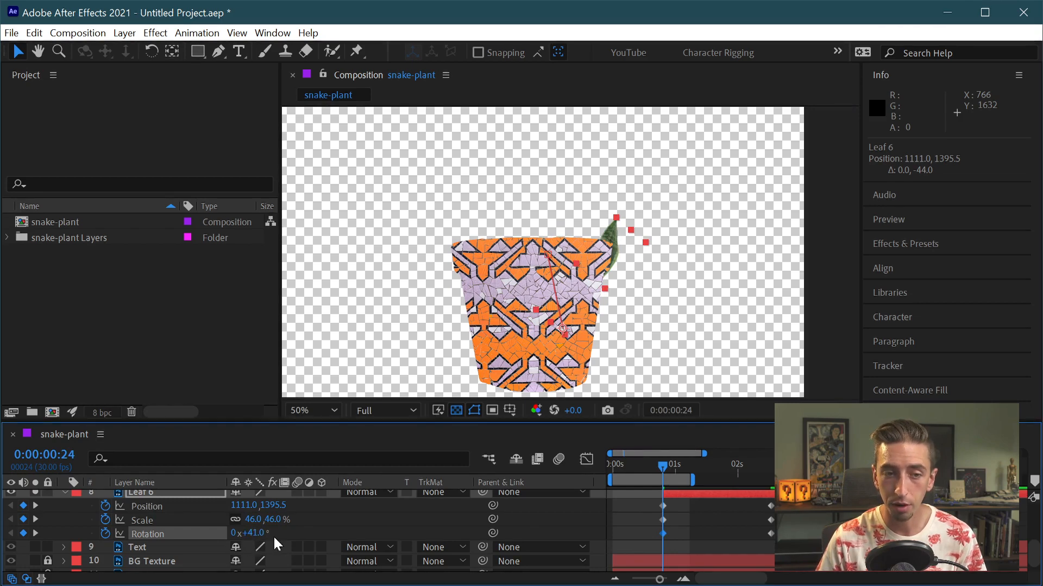
drag(258, 539, 540, 546)
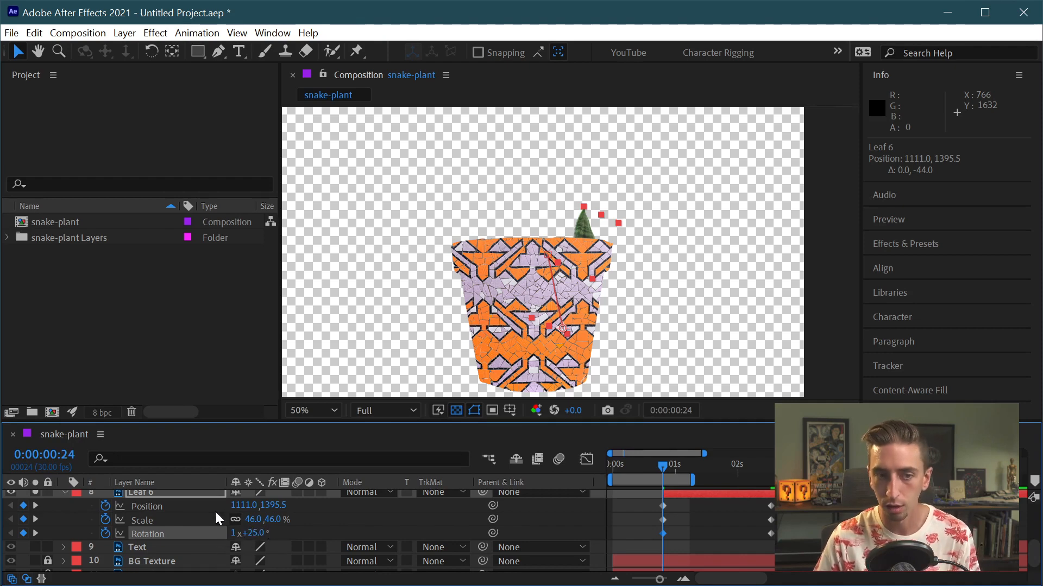
key(ctrl+z)
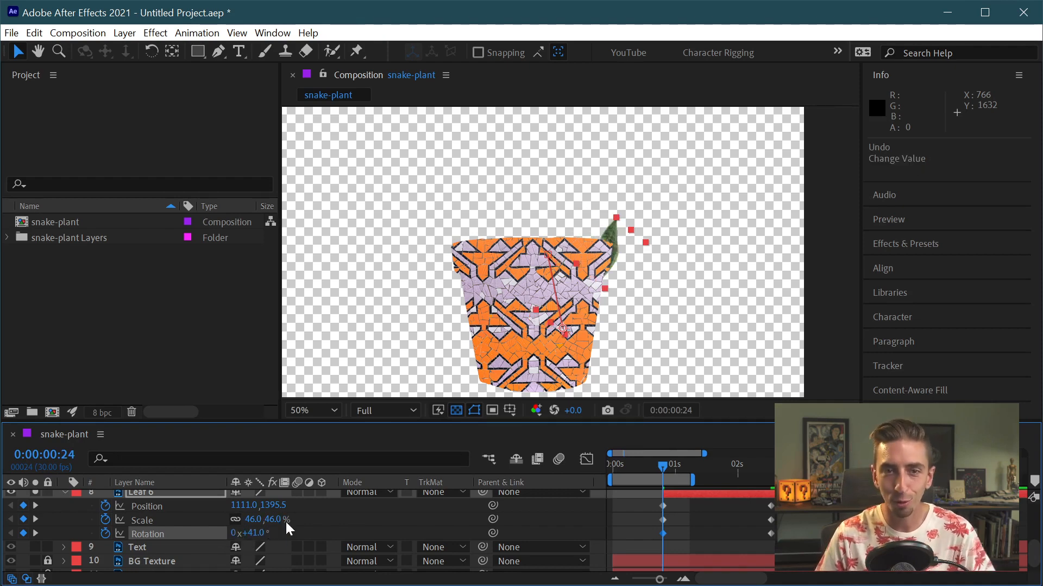
drag(256, 533, 258, 534)
drag(255, 536, 259, 536)
drag(612, 255, 584, 277)
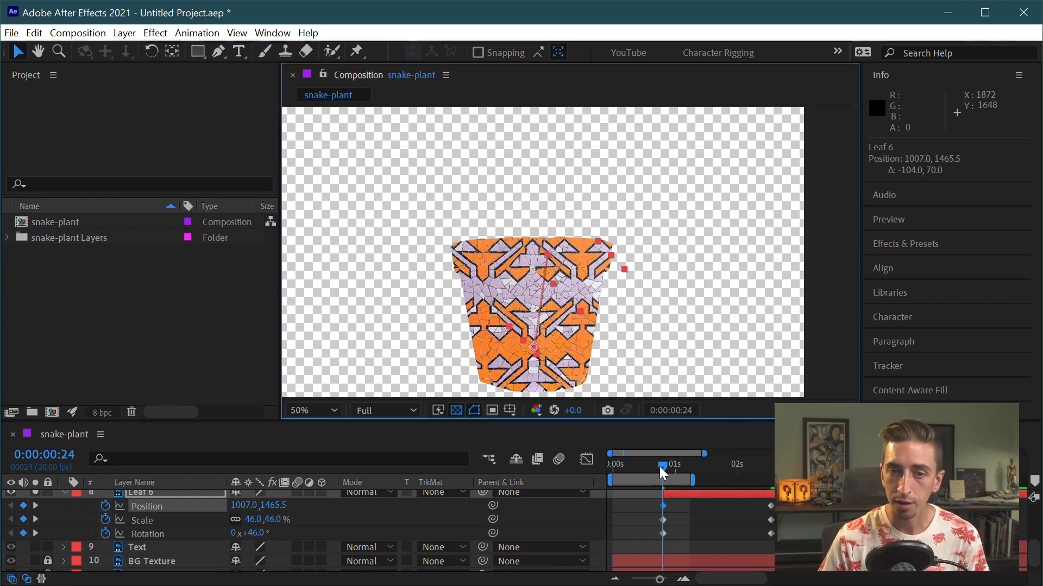
Step: Extend the work area's end to 0:00:03:17 and preview the growth animation of Leaf 6
drag(659, 467, 663, 490)
scroll(567, 216, down, 1)
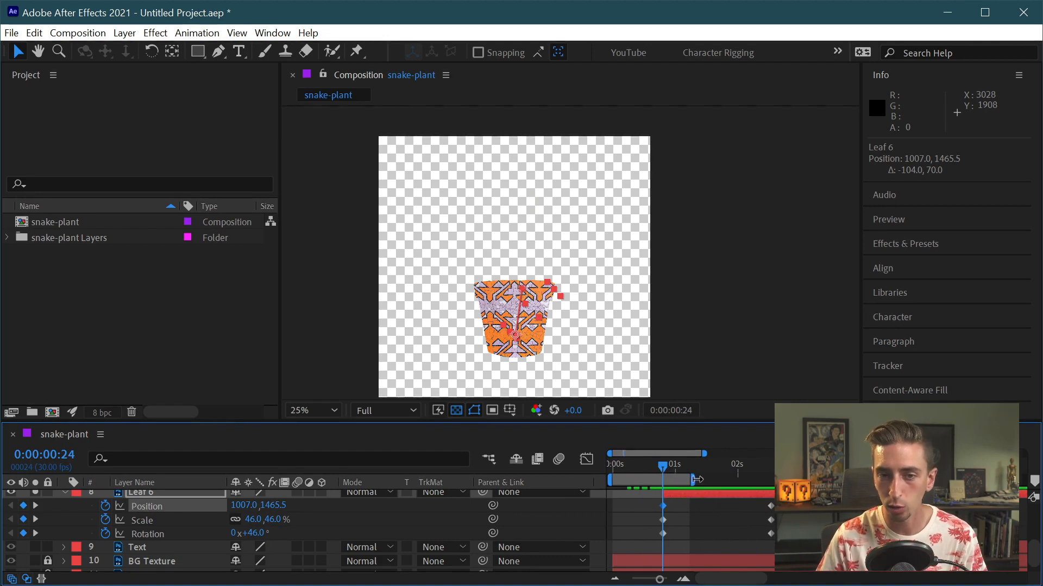
drag(696, 479, 808, 479)
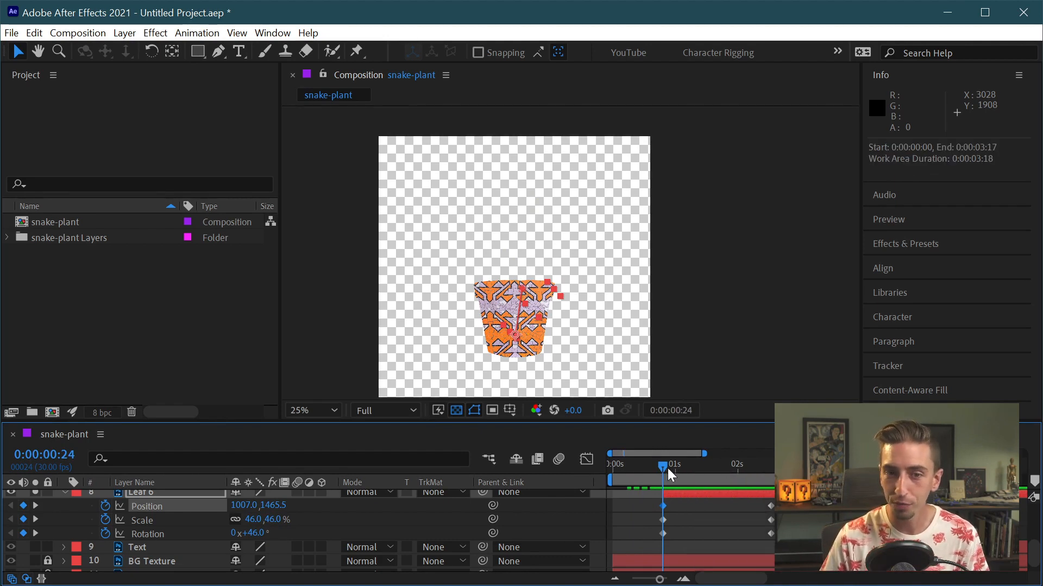
key(space)
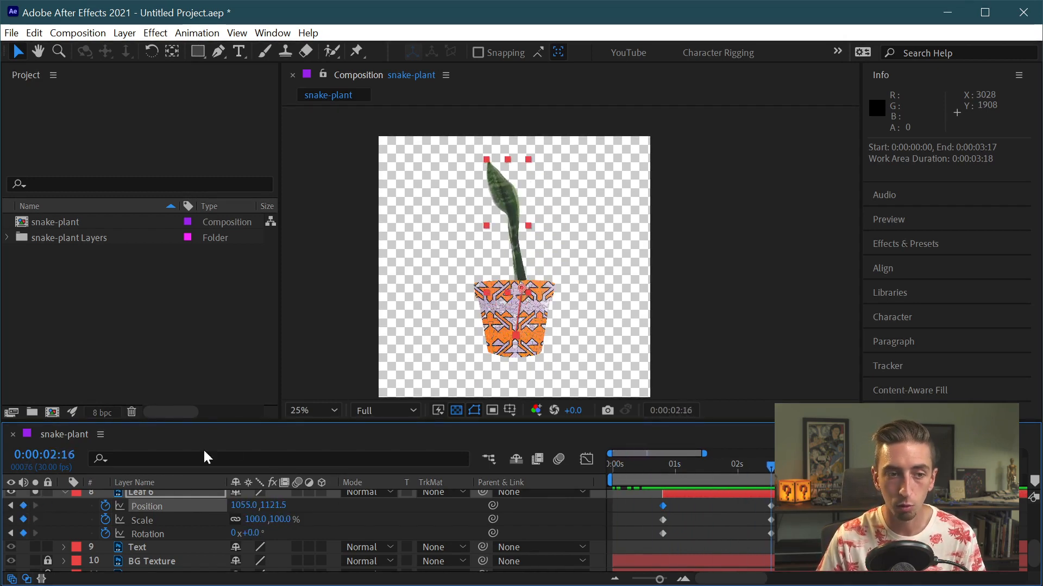
Step: Collapse Leaf 6's properties and turn off solo for the Leaf 6 and Pot layers
drag(239, 423, 239, 382)
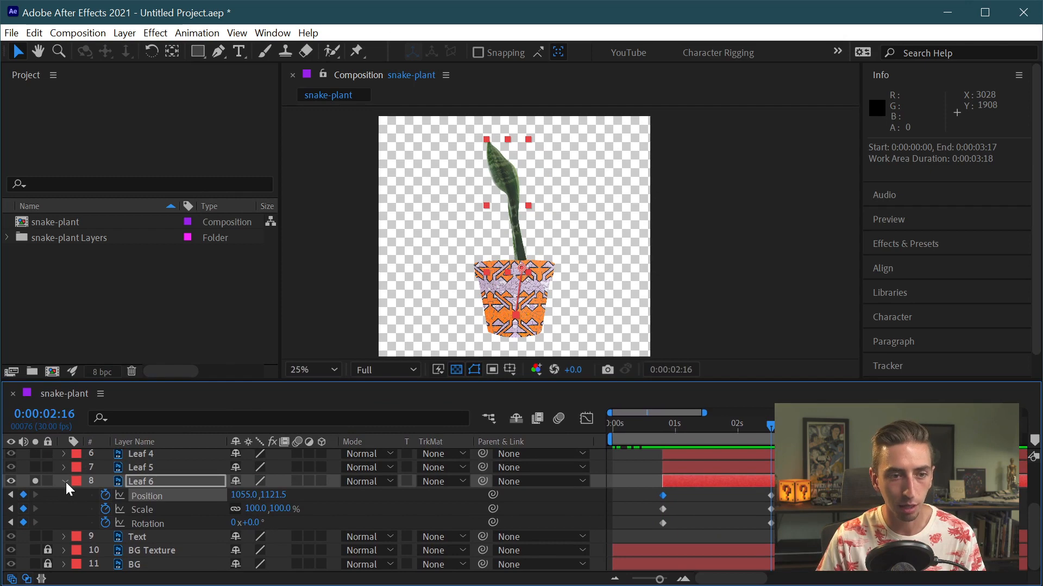
click(65, 483)
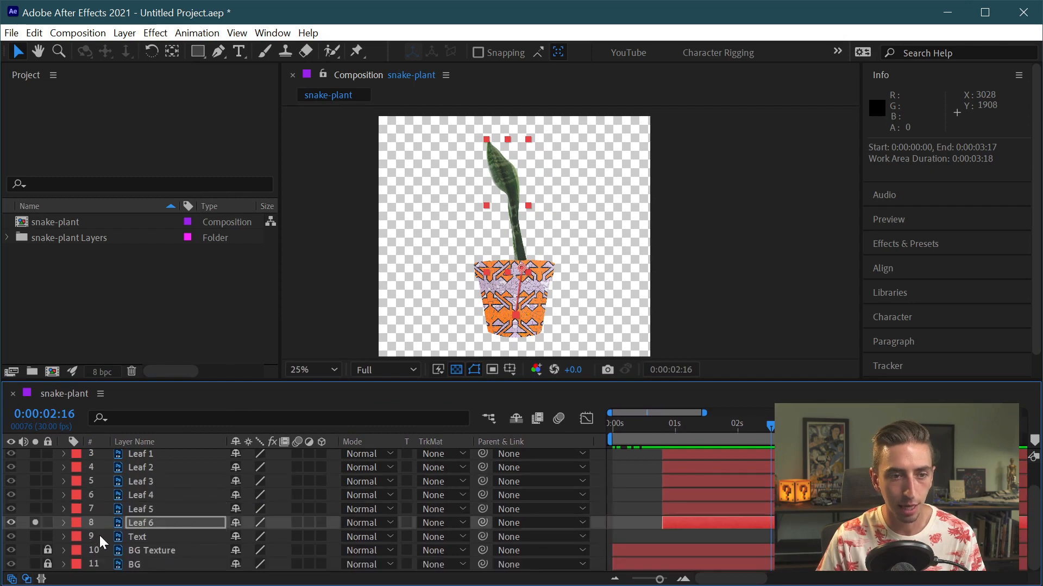
click(34, 520)
scroll(57, 503, up, 2)
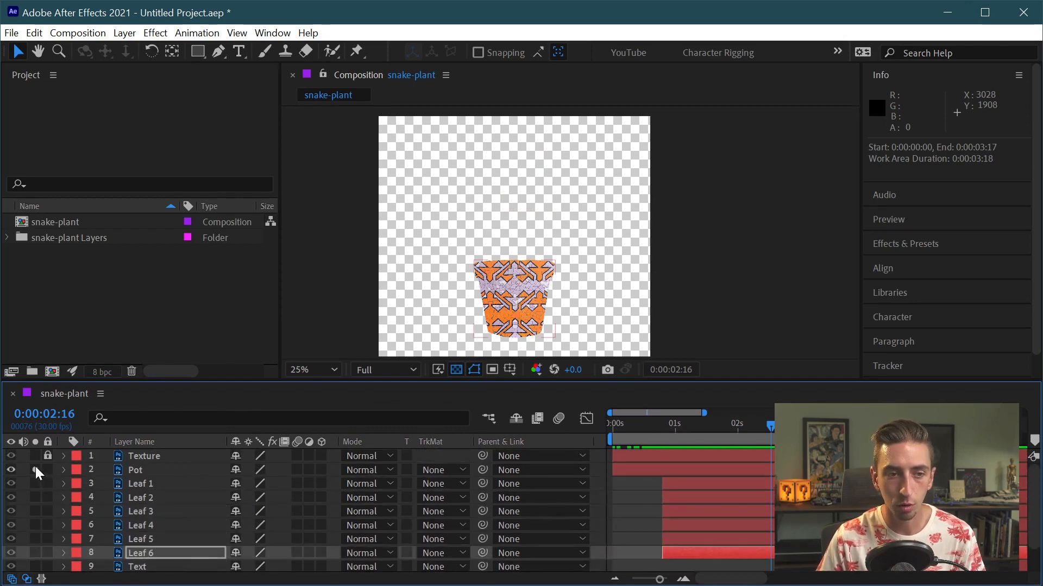
click(35, 470)
Step: Move the Leaf 5 layer's anchor point to the leaf's base inside the pot's rim with the Pan Behind tool
click(155, 540)
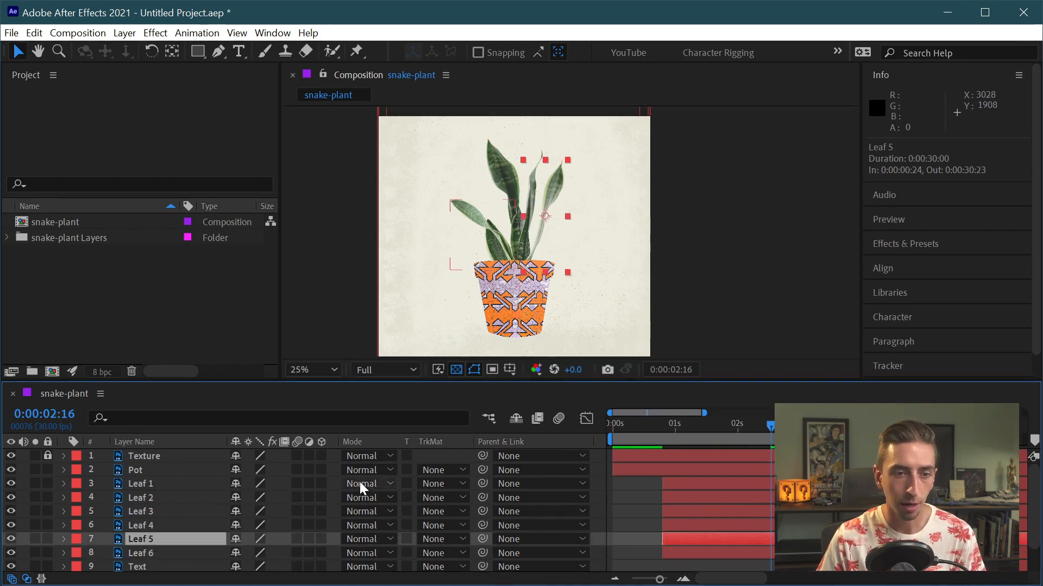
click(152, 551)
click(150, 541)
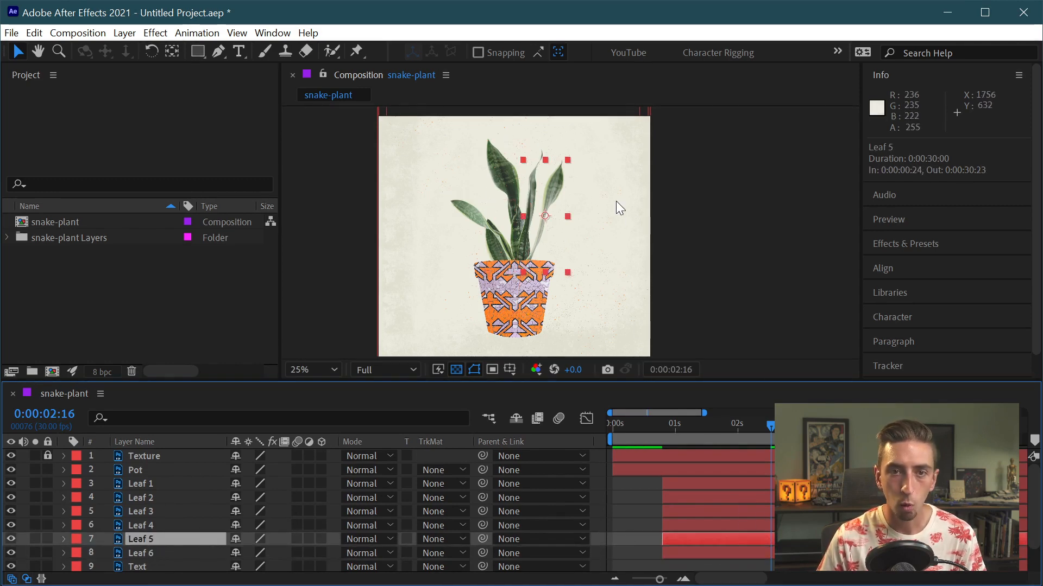
scroll(570, 228, up, 1)
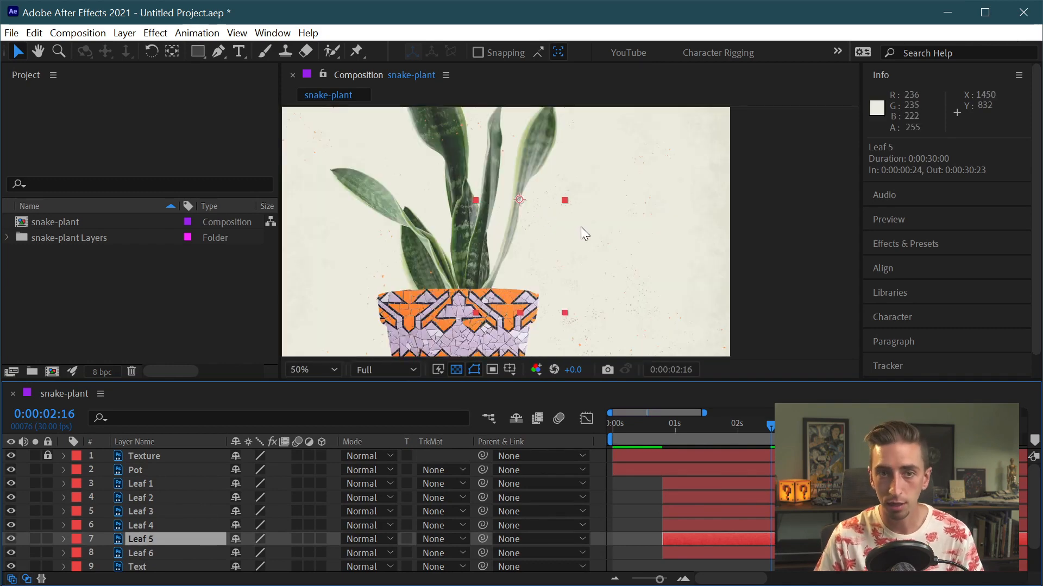
click(172, 52)
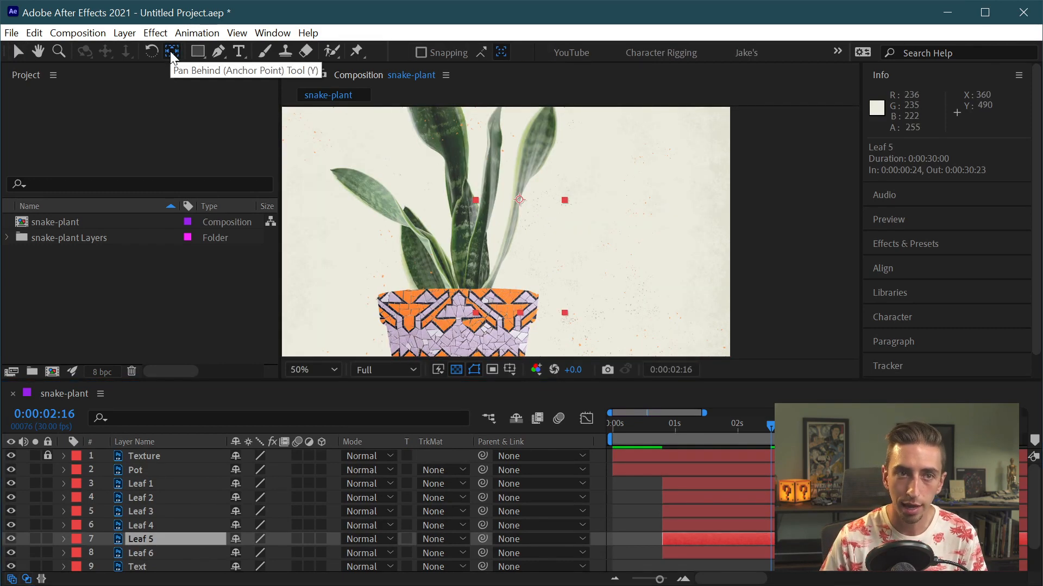
drag(518, 201, 479, 302)
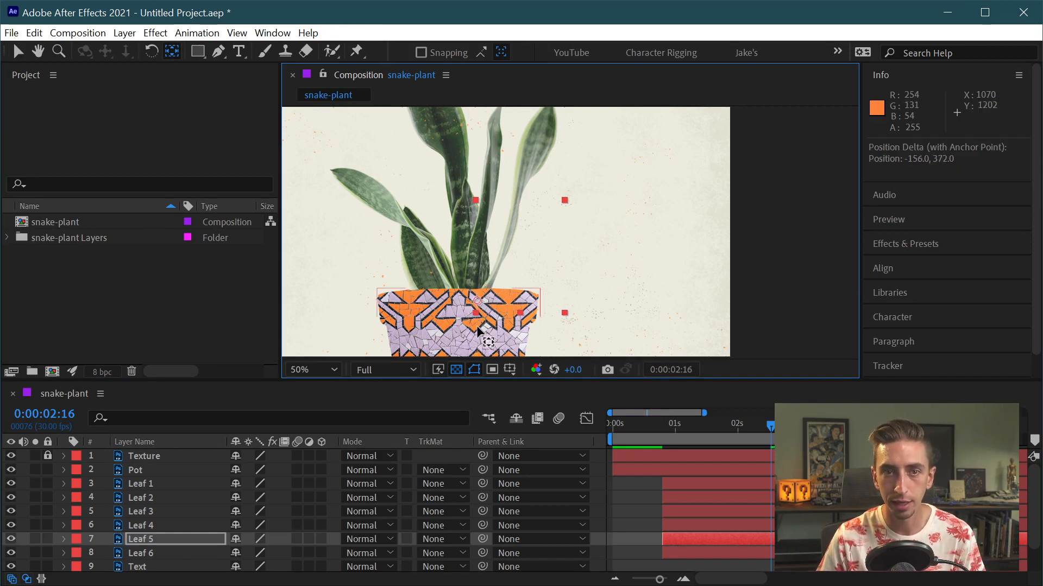
Step: Move the Leaf 4 layer's anchor point down to the leaf's base just inside the pot's rim
click(147, 526)
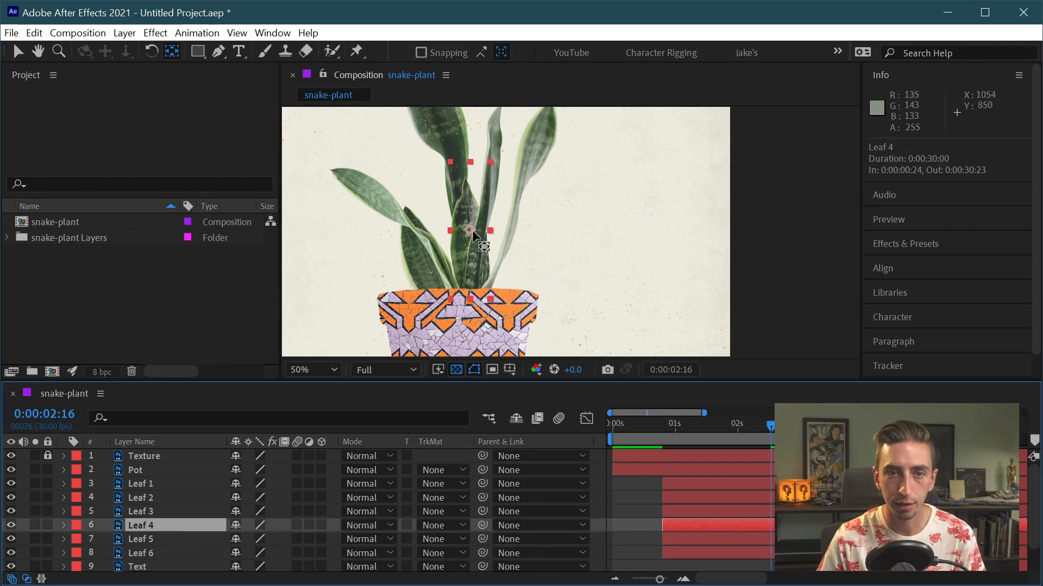
click(11, 525)
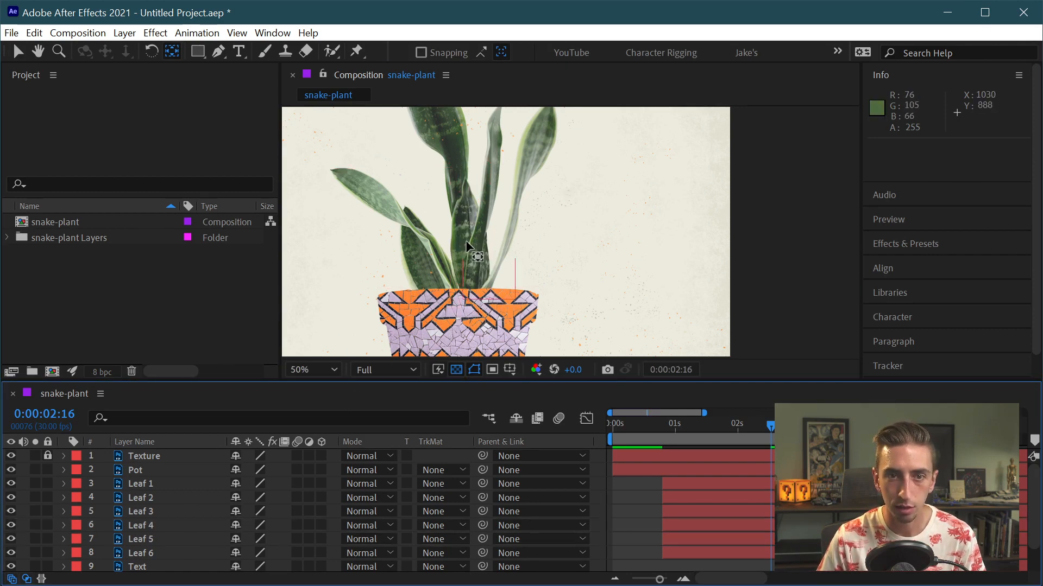
click(457, 215)
click(166, 526)
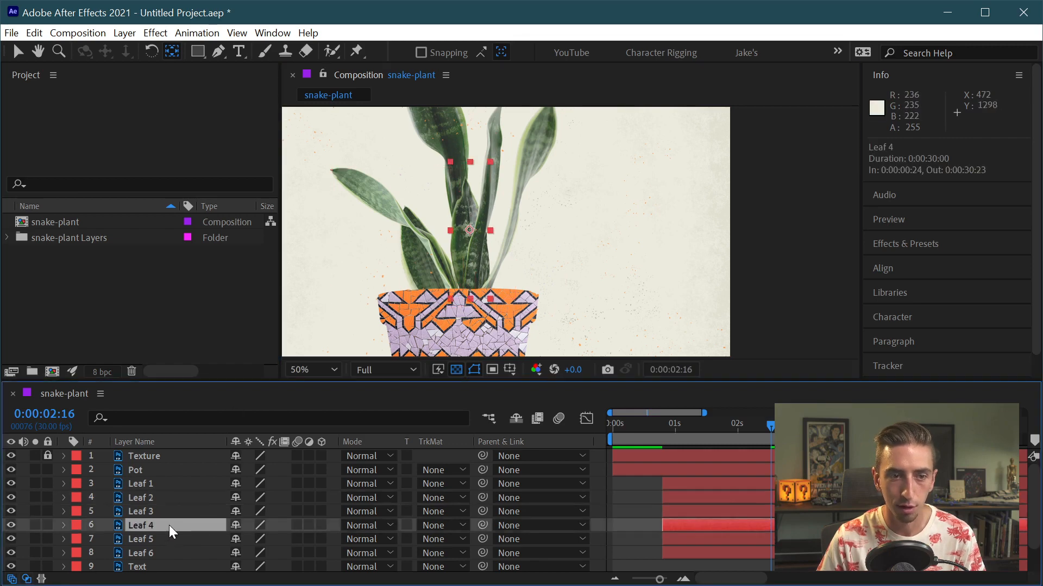
drag(475, 234, 472, 296)
Step: Move the Leaf 3 layer's anchor point to the leaf's base and check its placement with the layer briefly soloed
click(155, 511)
drag(429, 262, 442, 307)
click(35, 512)
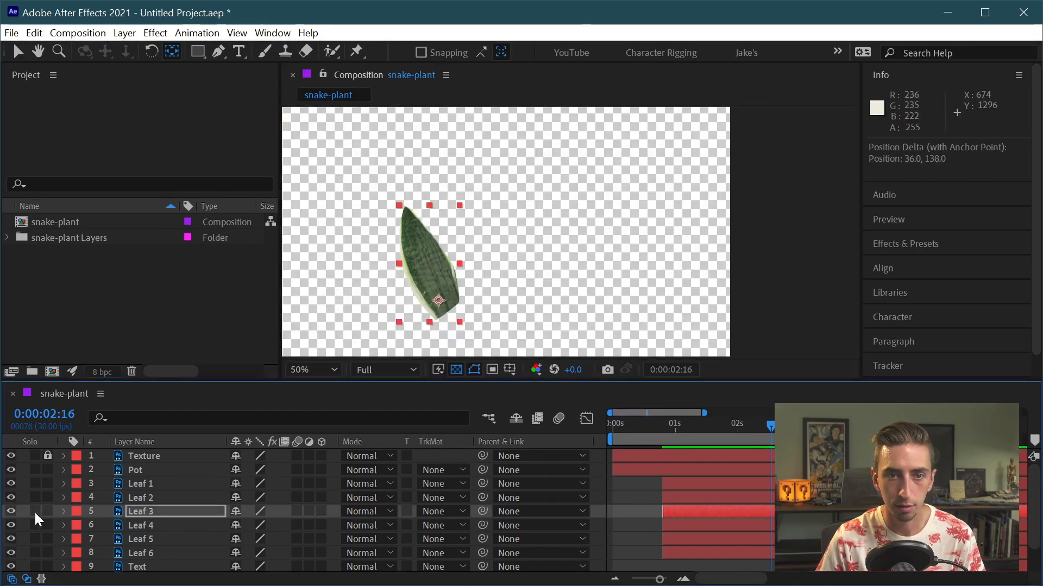
click(35, 512)
Step: Move the anchor points of the Leaf 2 and Leaf 1 layers to the leaves' bases inside the pot's rim
click(152, 495)
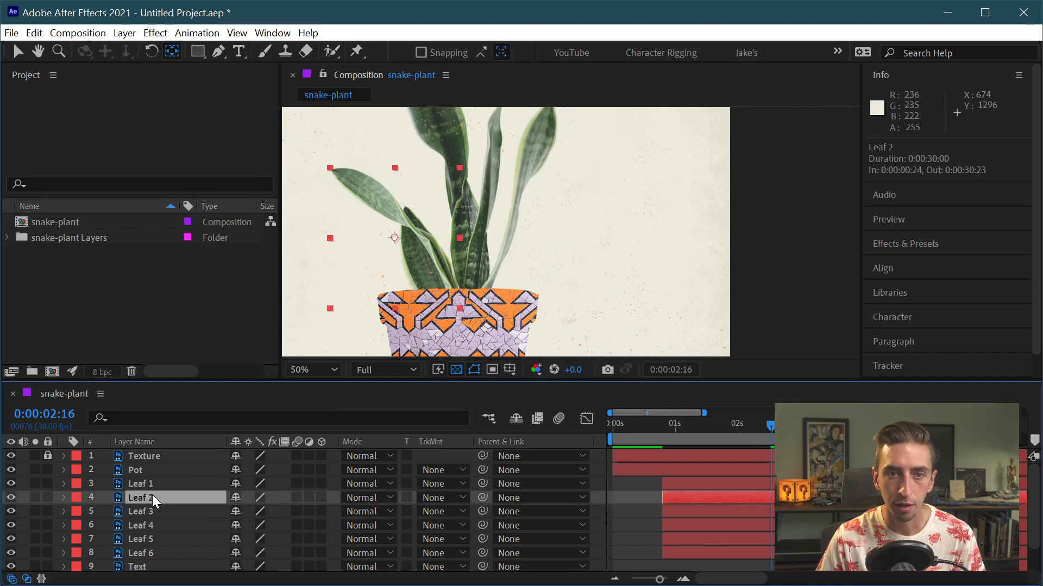
drag(403, 239, 459, 301)
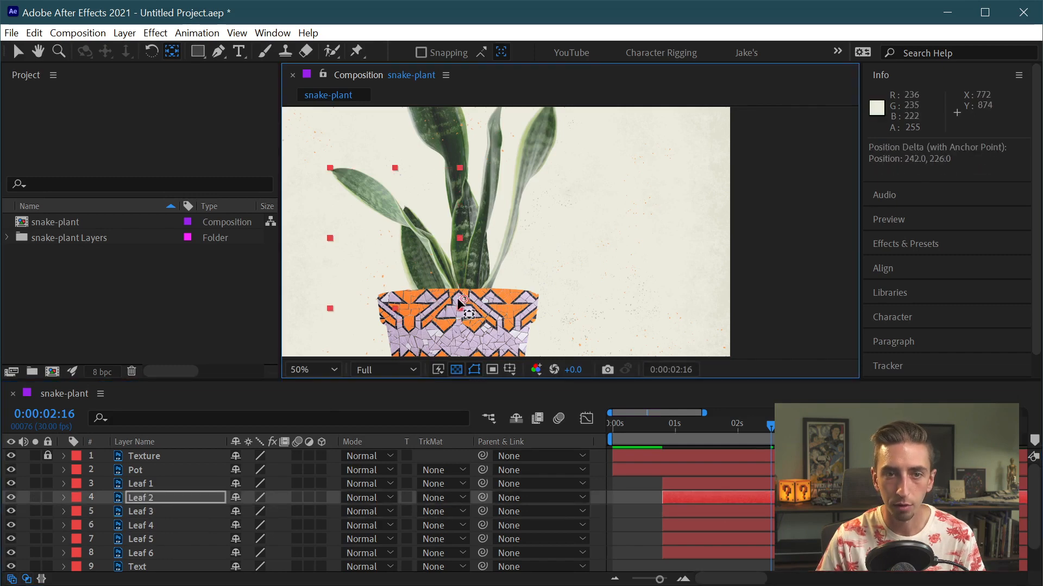
click(145, 485)
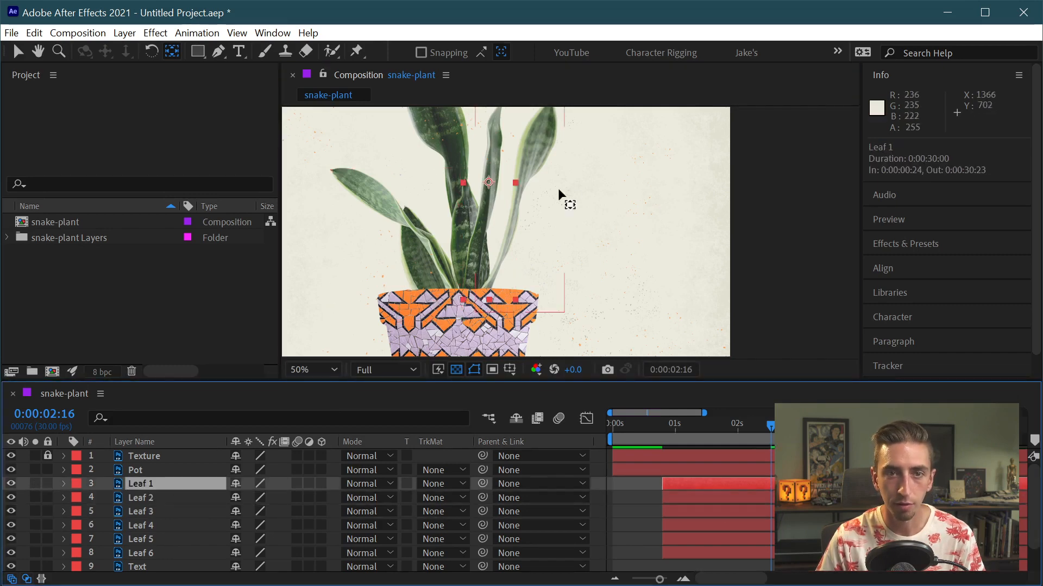
mouse_move(565, 160)
mouse_down()
mouse_move(553, 228)
mouse_move(568, 163)
mouse_up()
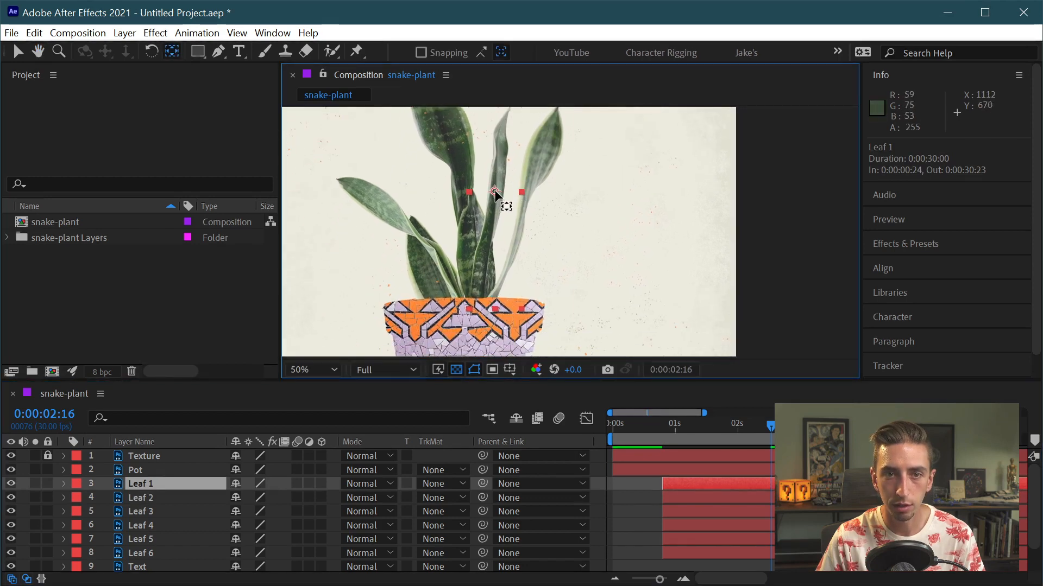
drag(494, 191, 472, 307)
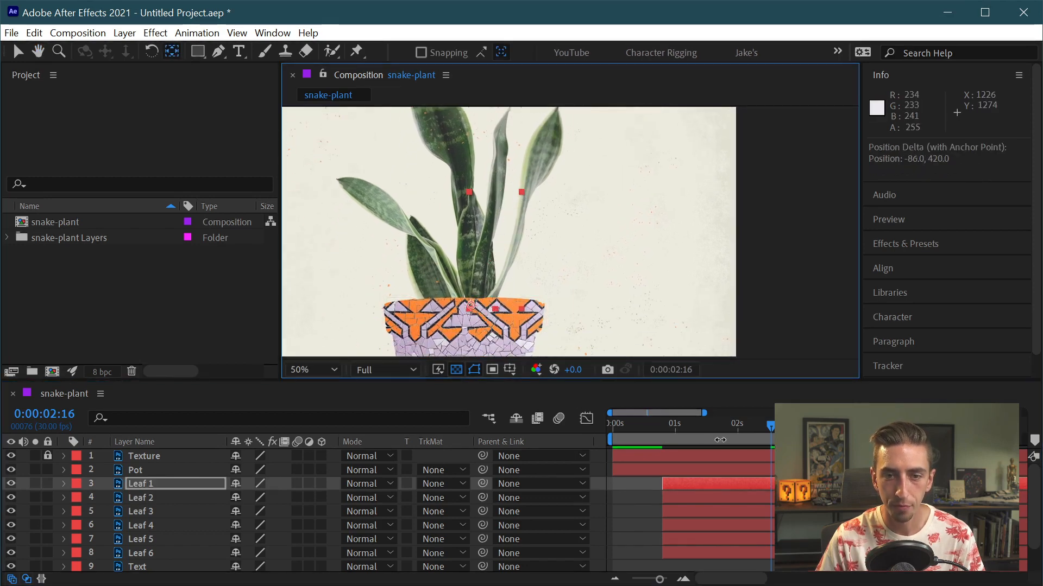
key(v)
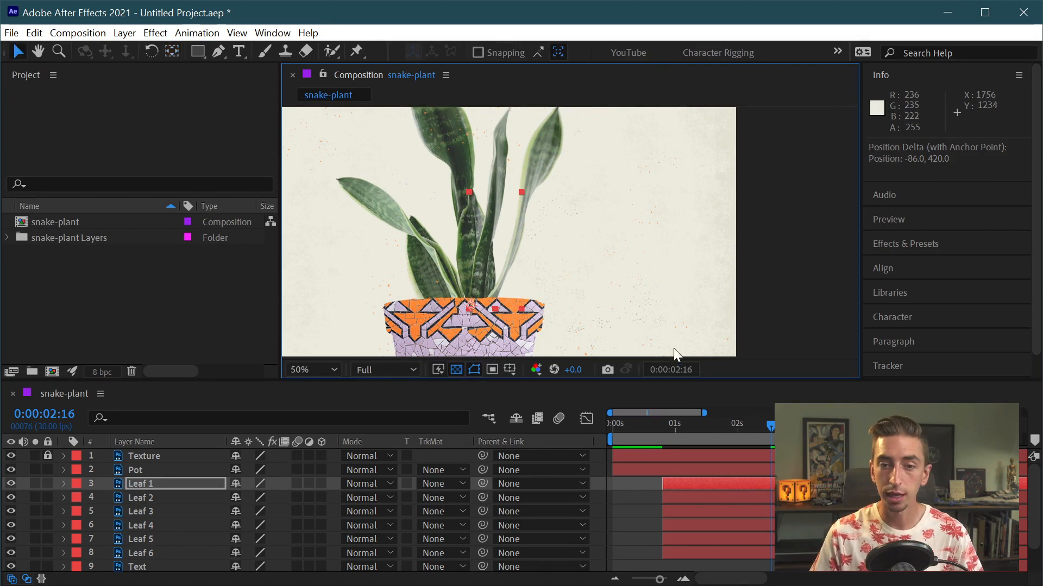
Step: Reveal the keyframed Position, Scale and Rotation properties of the Leaf 6 layer
scroll(746, 478, down, 3)
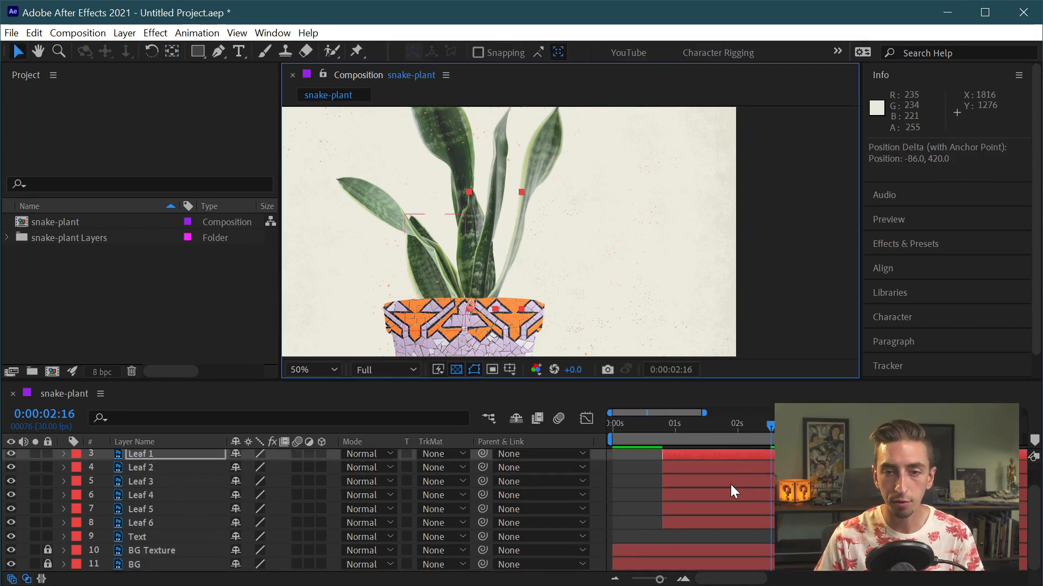
scroll(730, 484, up, 3)
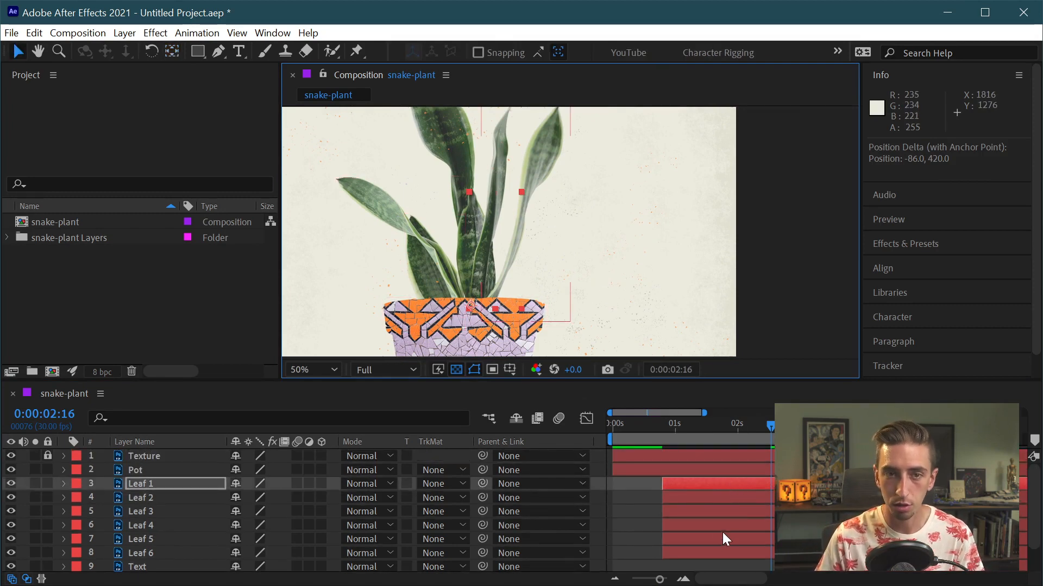
click(171, 552)
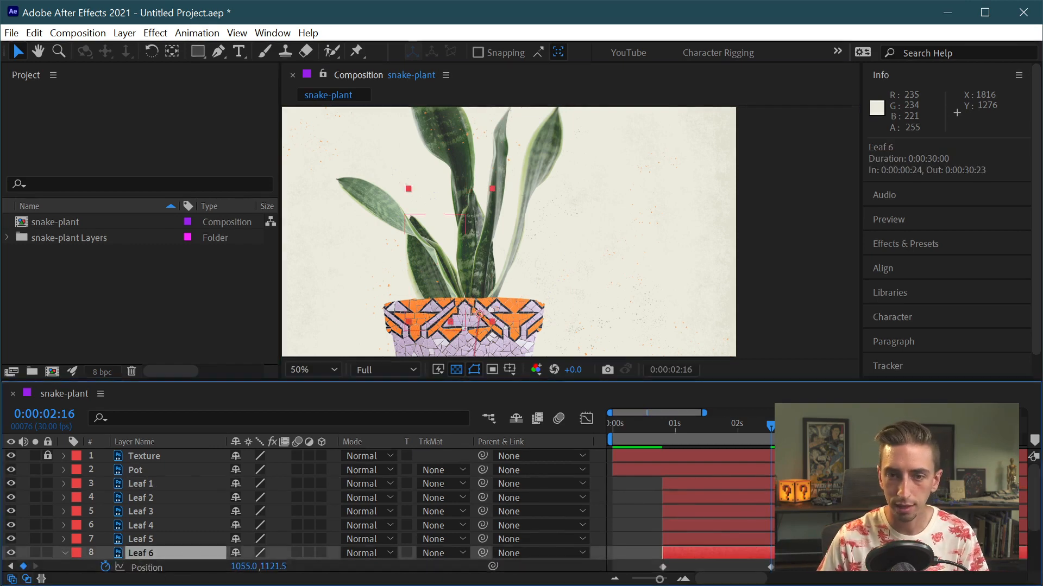
key(u)
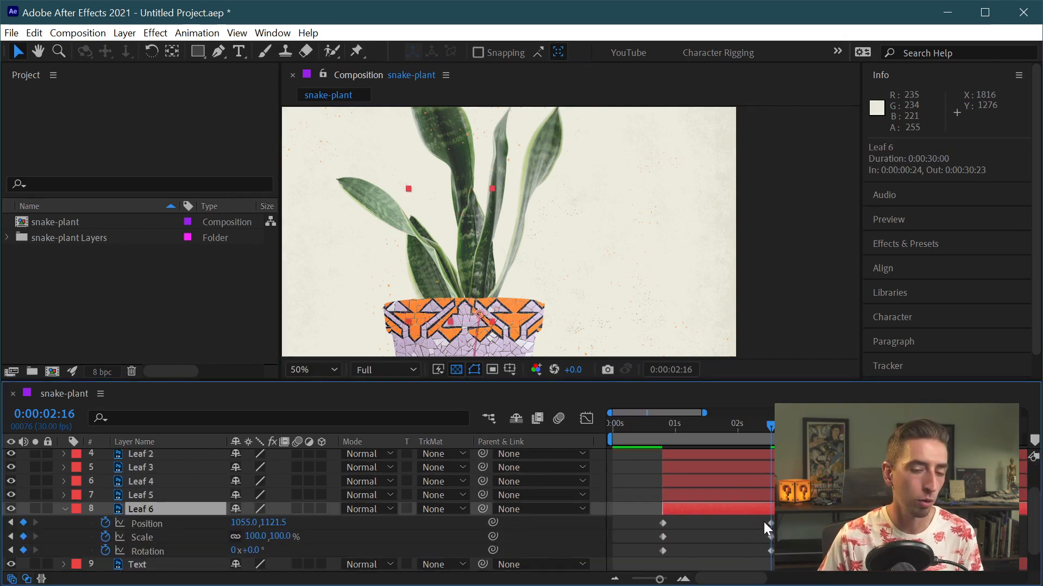
Step: Add Position, Scale and Rotation keyframes at 0:00:02:16 to the Leaf 1 through Leaf 5 layers together
click(769, 494)
scroll(769, 500, up, 3)
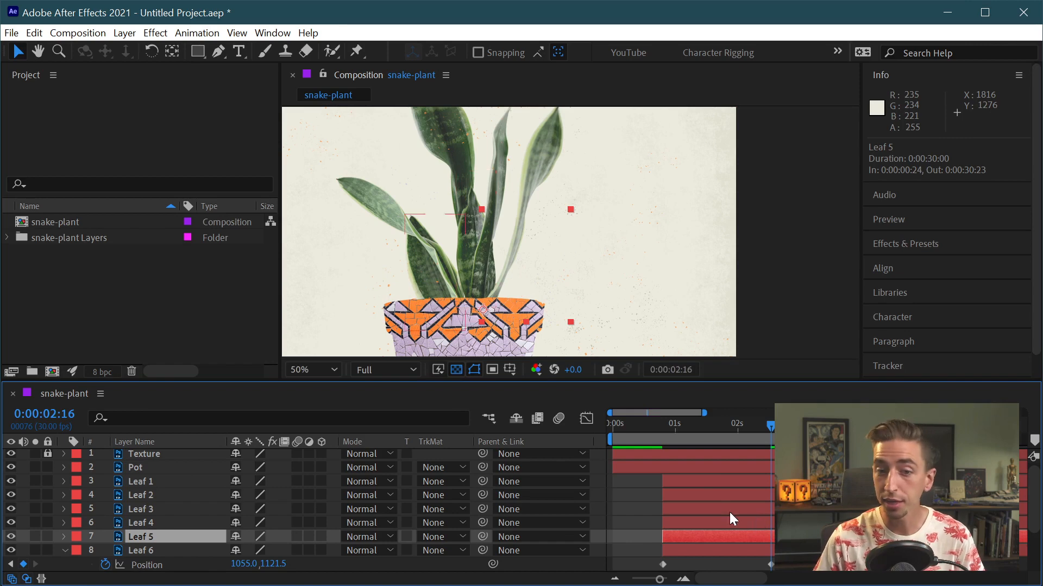
shift+click(697, 484)
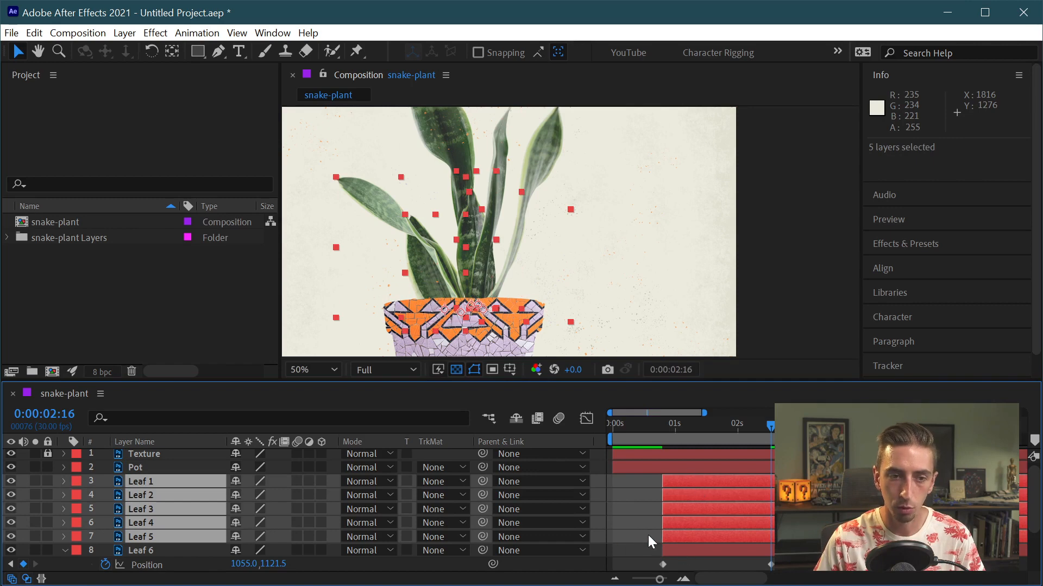
click(663, 538)
shift+click(689, 479)
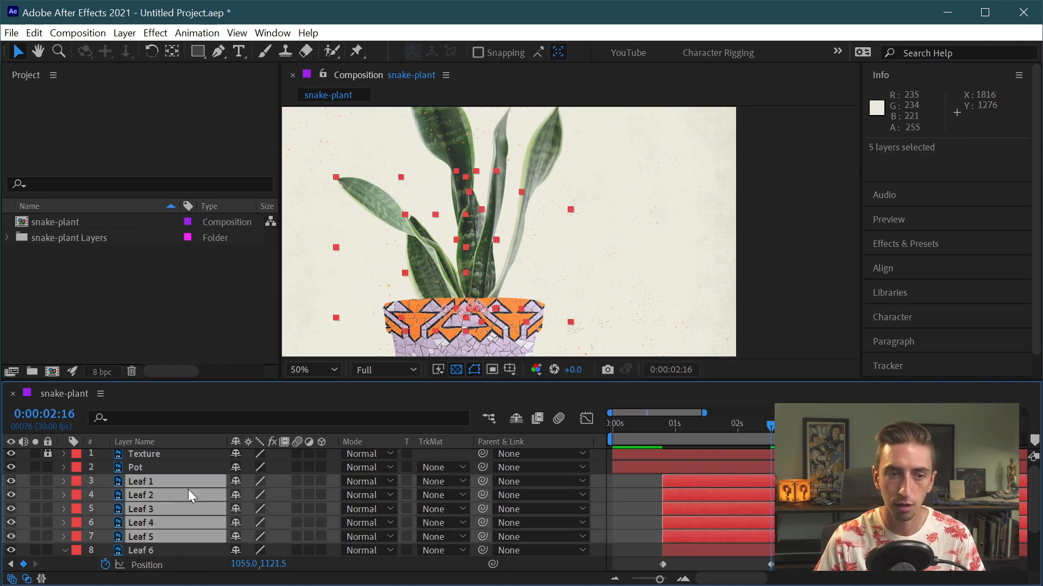
click(65, 482)
click(76, 495)
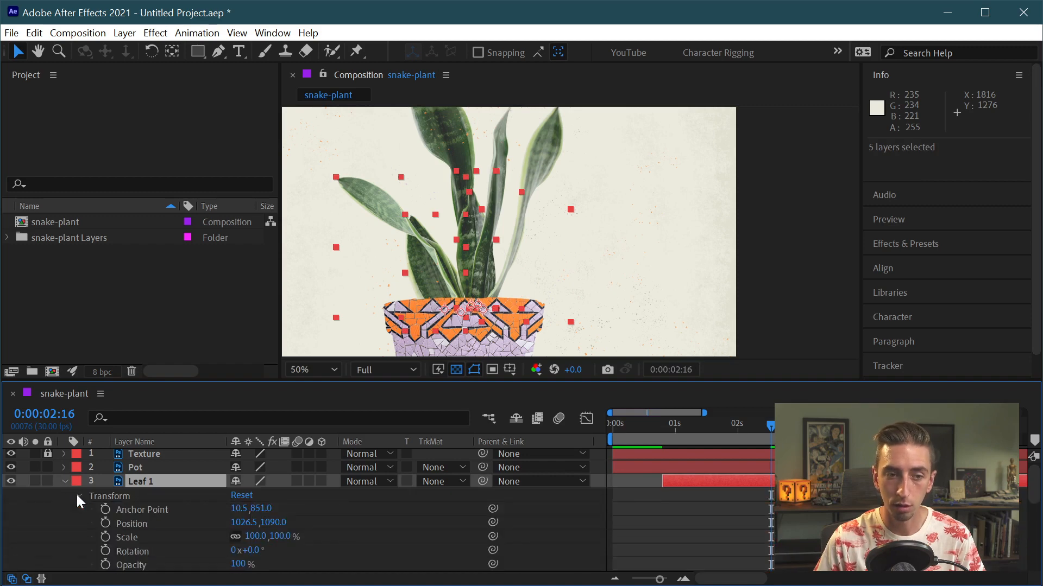
click(107, 523)
click(107, 537)
click(105, 551)
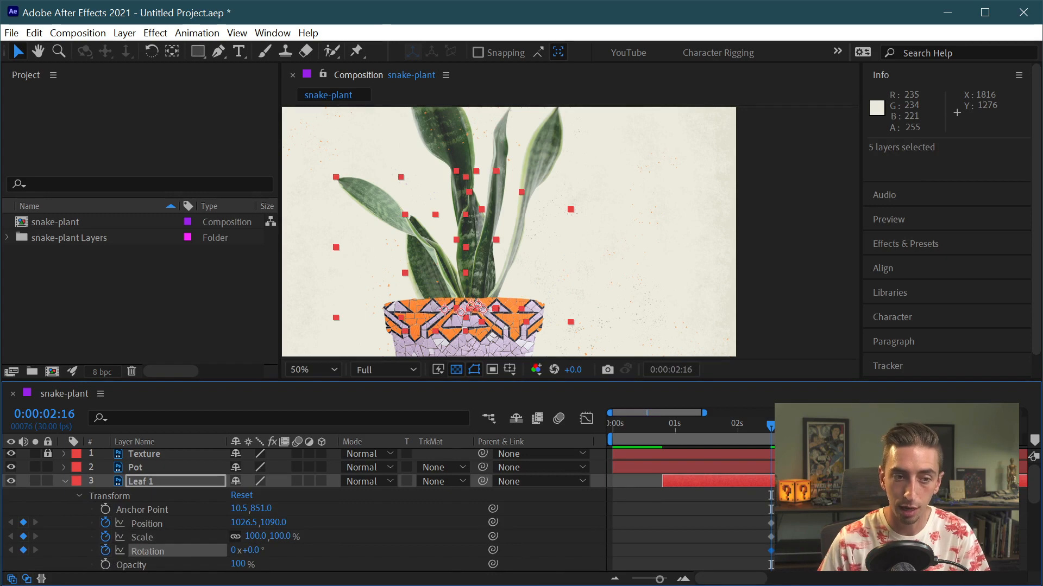
Step: Show only the keyframed properties of the Leaf 1 to Leaf 5 layers and look through their keyframes
scroll(304, 515, down, 3)
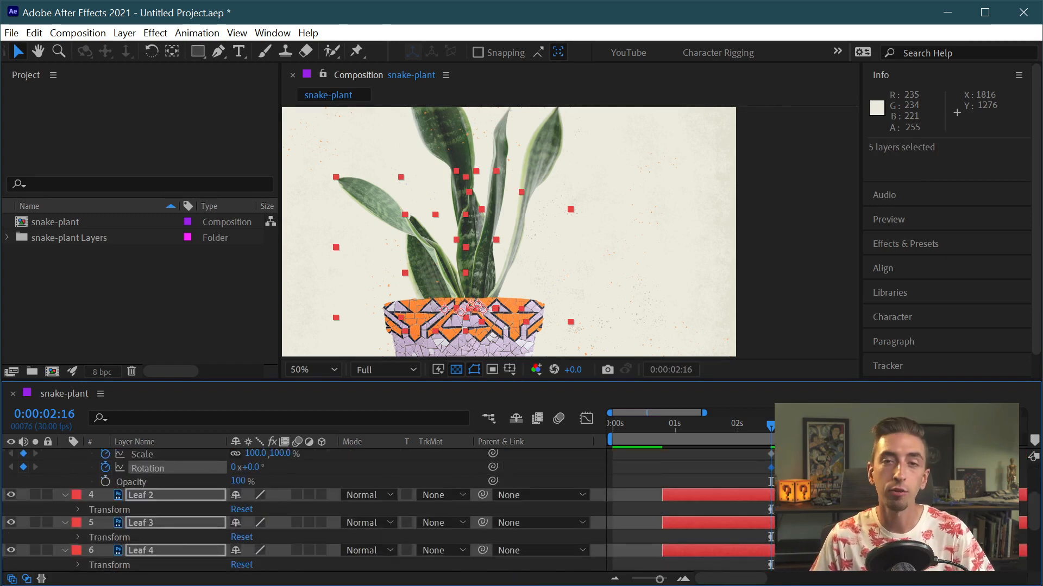
scroll(304, 516, up, 3)
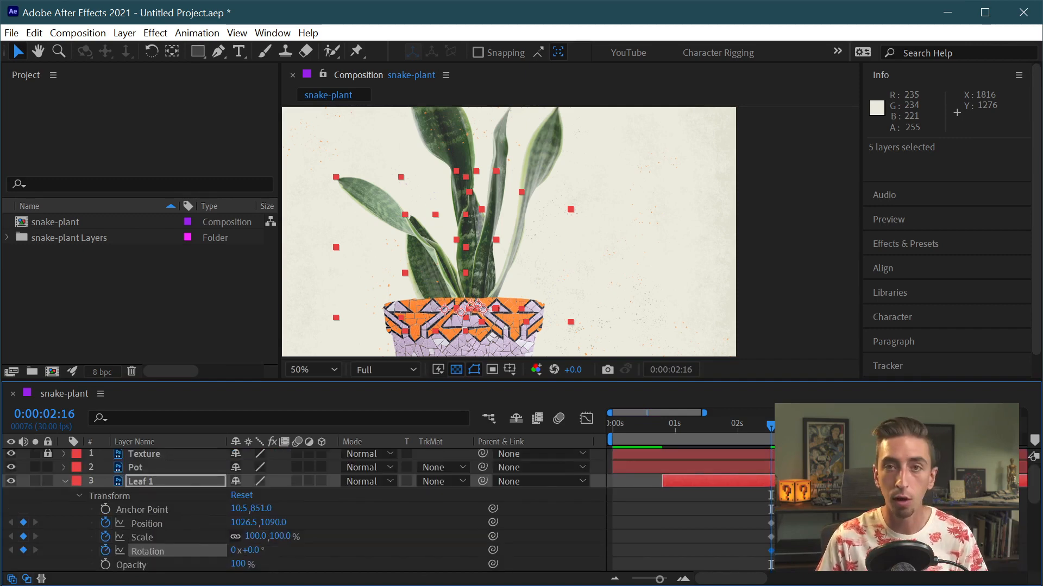
key(u)
scroll(304, 516, down, 8)
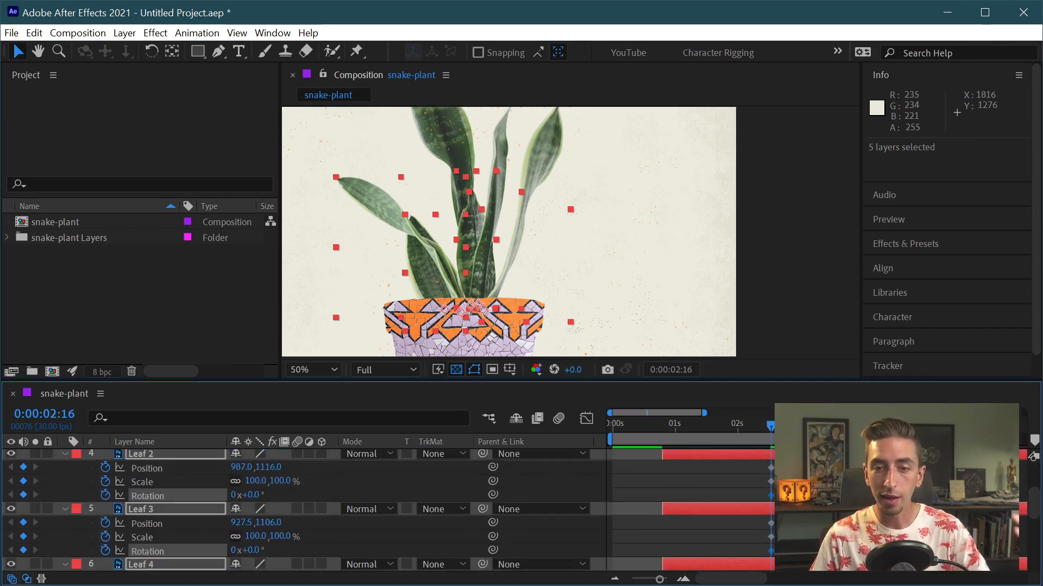
scroll(305, 510, down, 3)
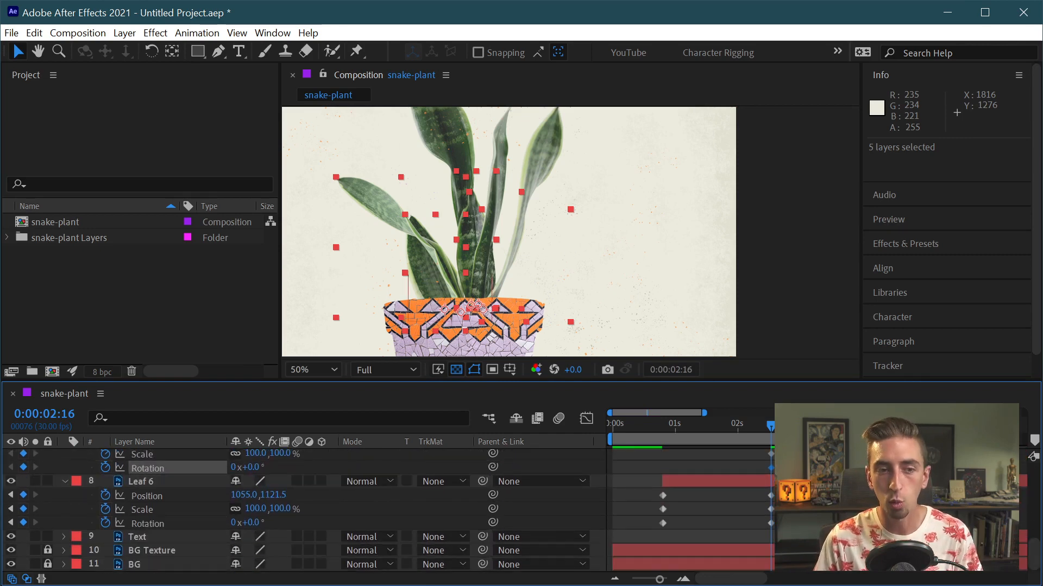
scroll(304, 510, up, 10)
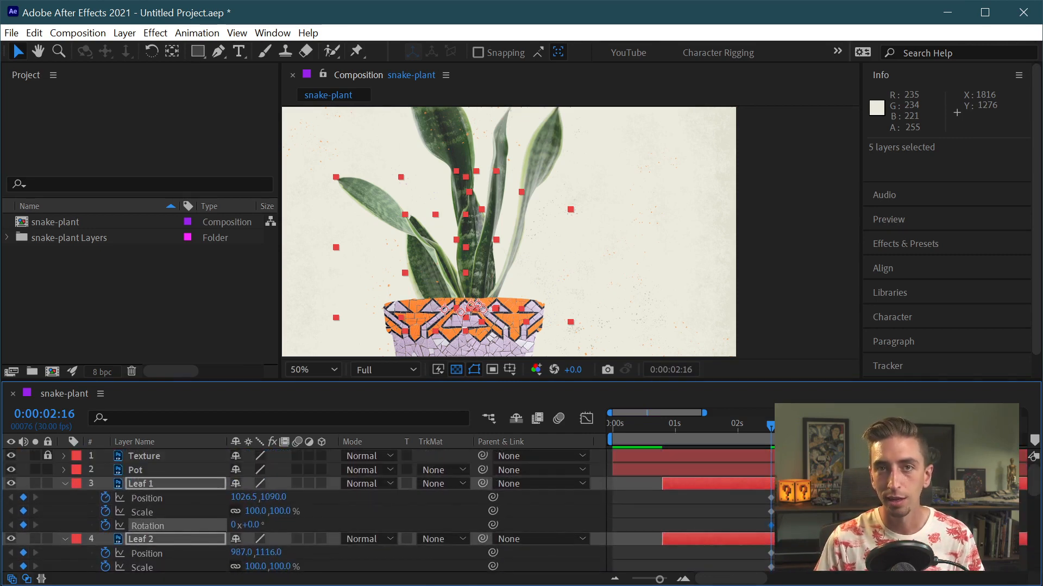
Step: Move the current time to the leaf layers' in point at 0:00:00:24
drag(759, 423, 688, 425)
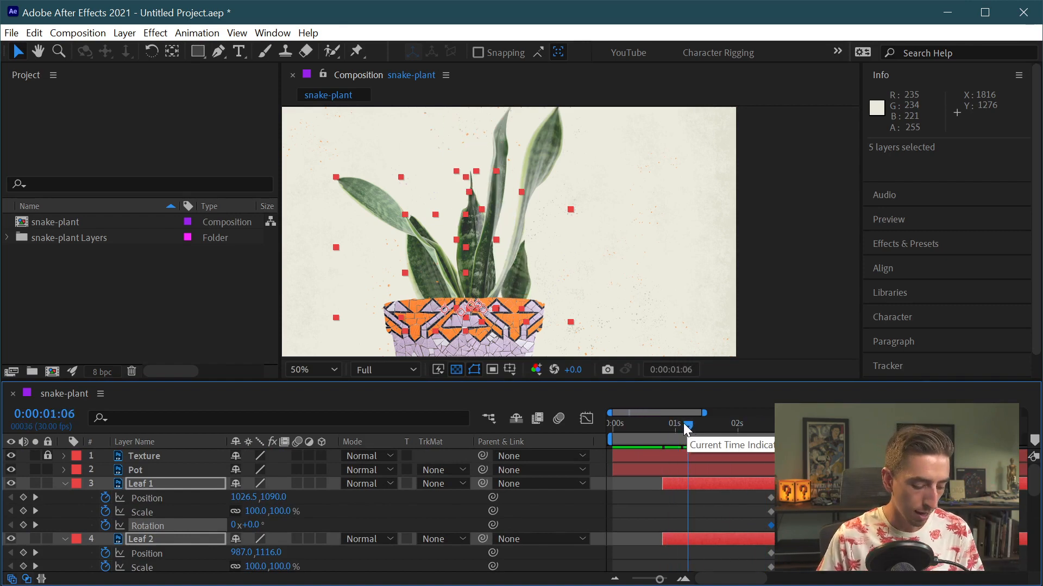
key(space)
key(End)
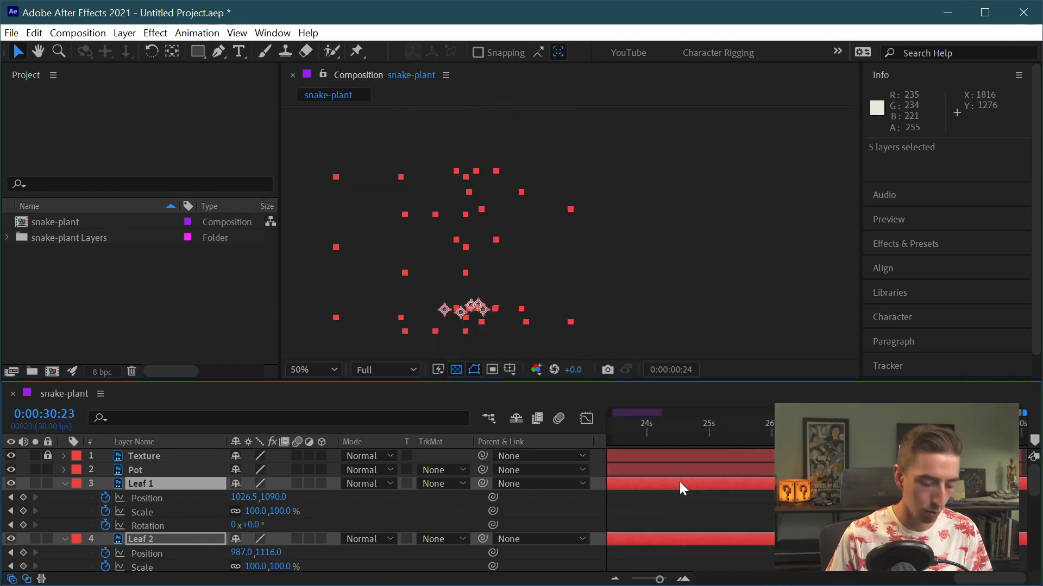
key(i)
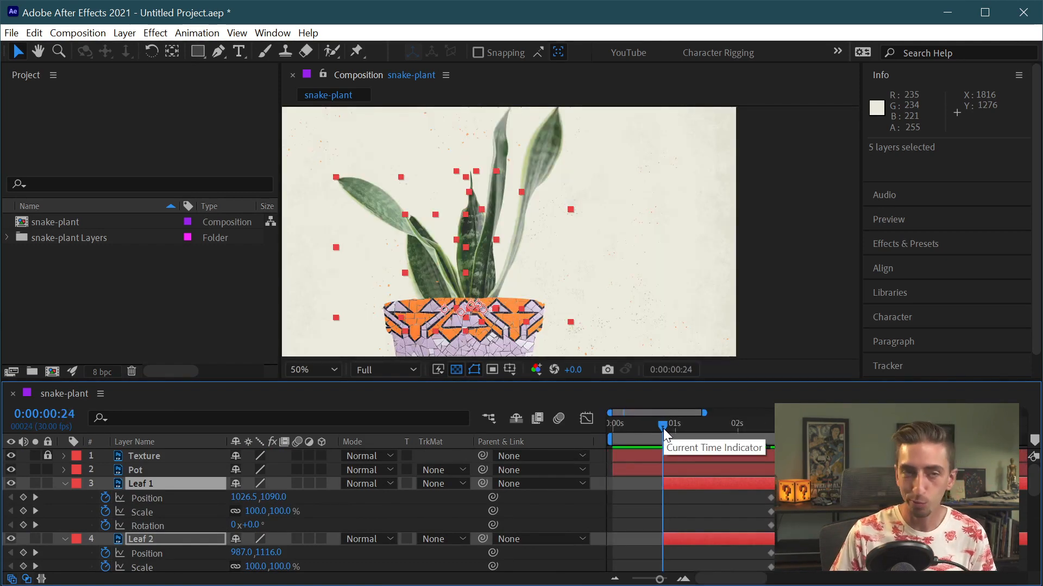
drag(663, 428, 711, 423)
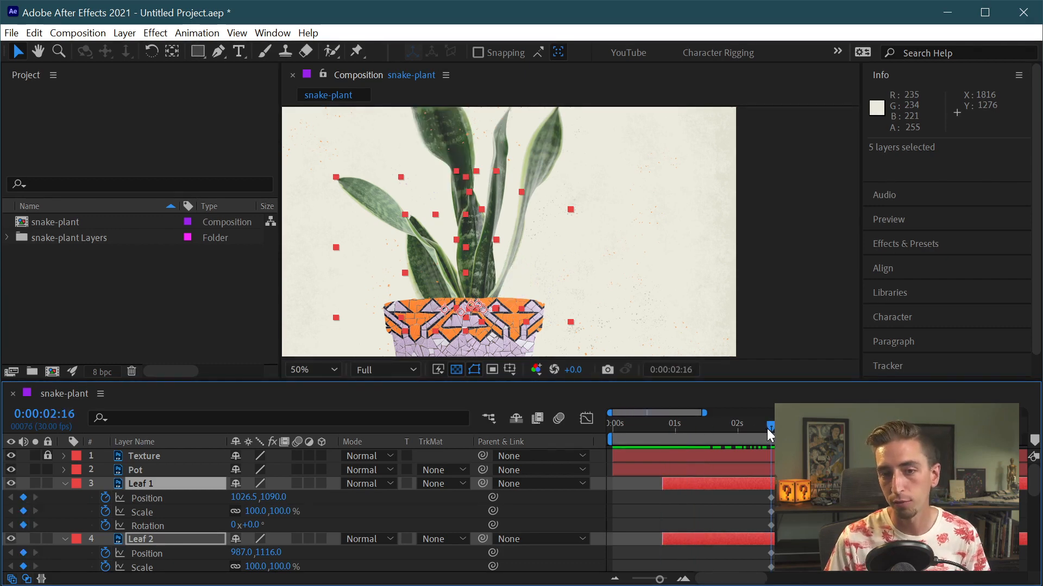
key(i)
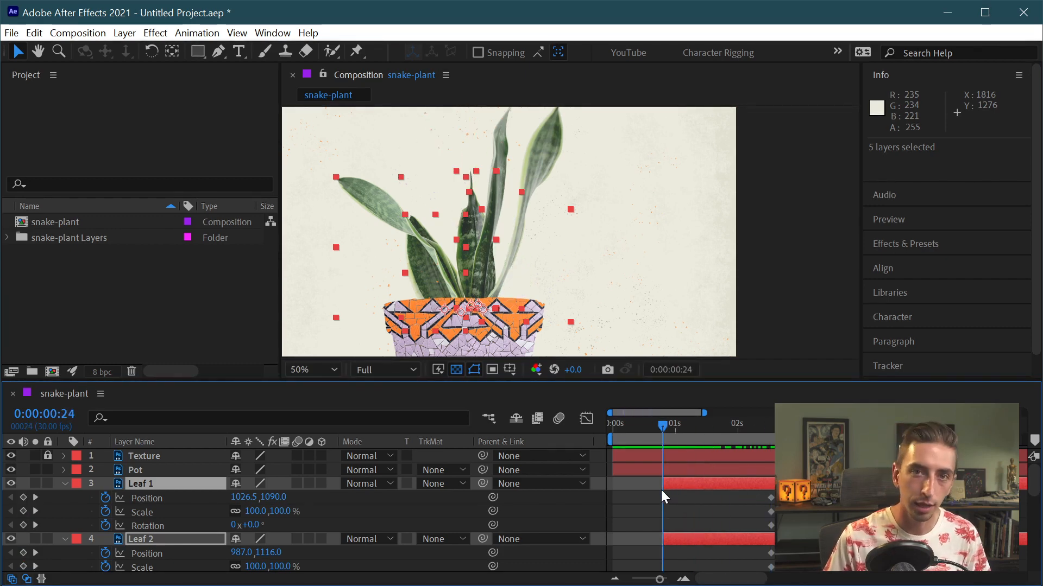
key(space)
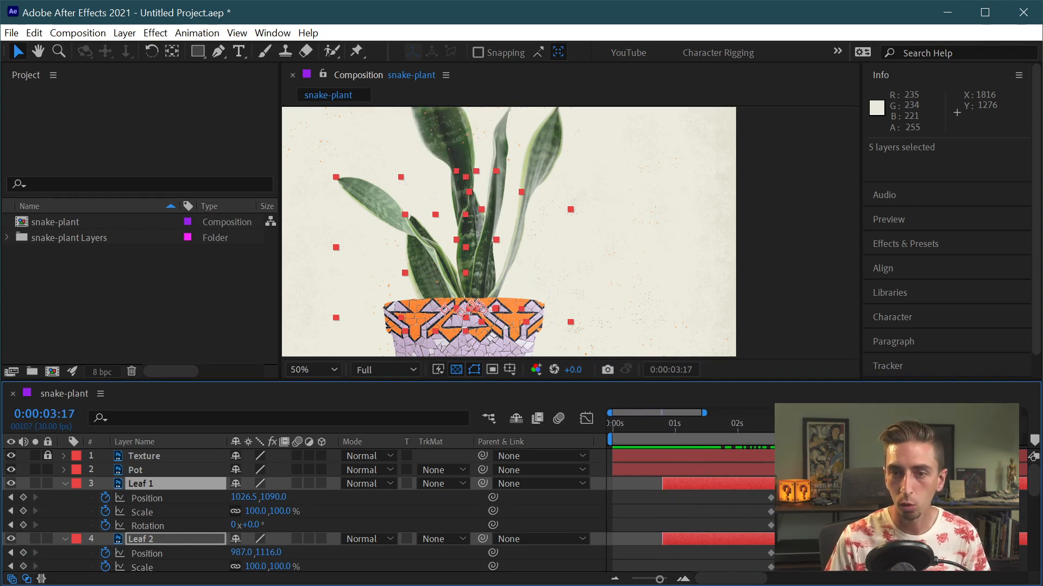
key(space)
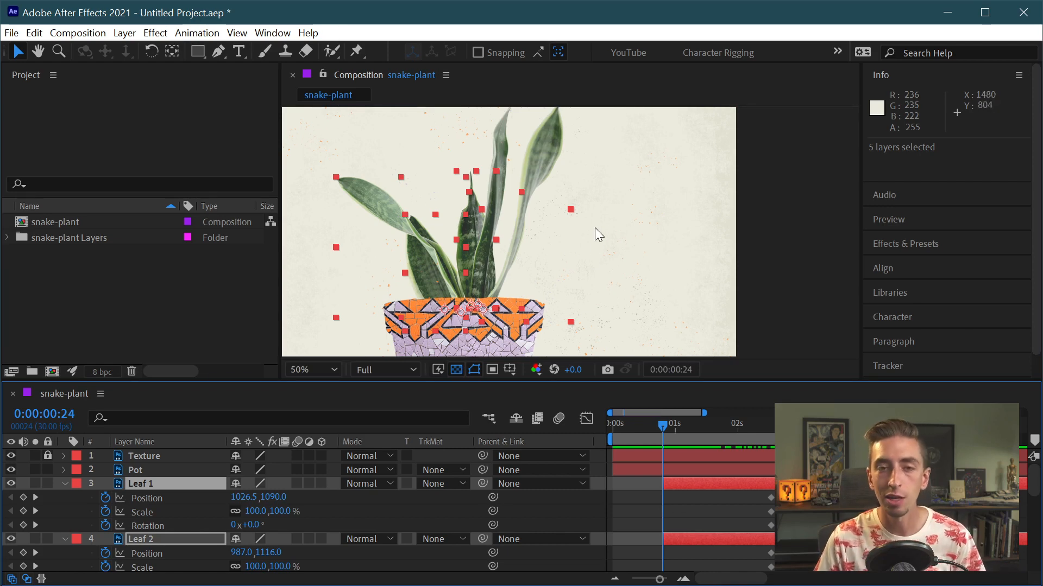
Step: Deselect the layers and scale Leaf 5 down proportionally to 40% at 0:00:00:24
click(764, 183)
drag(529, 220, 600, 217)
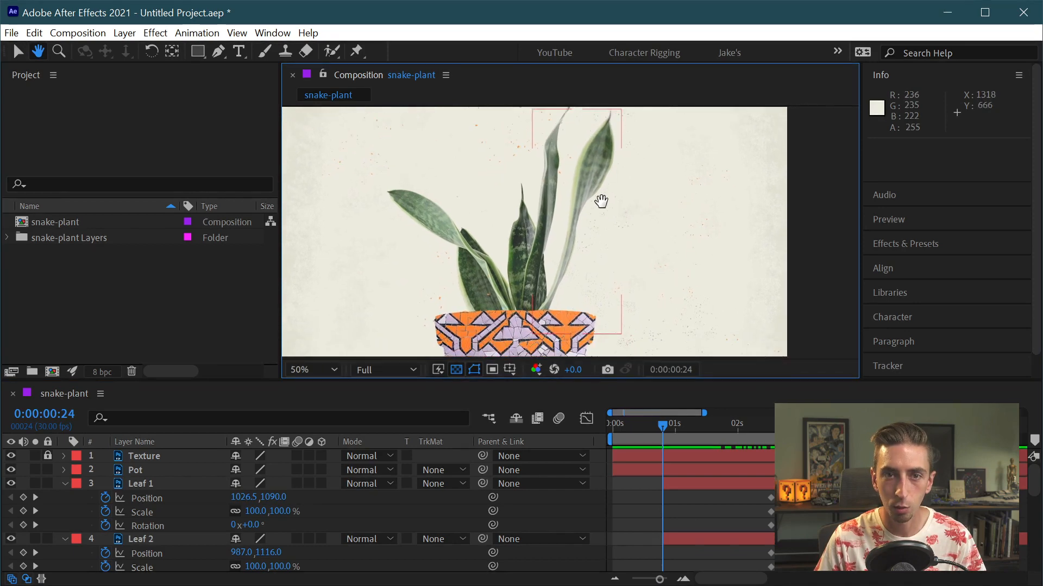
drag(621, 110, 573, 172)
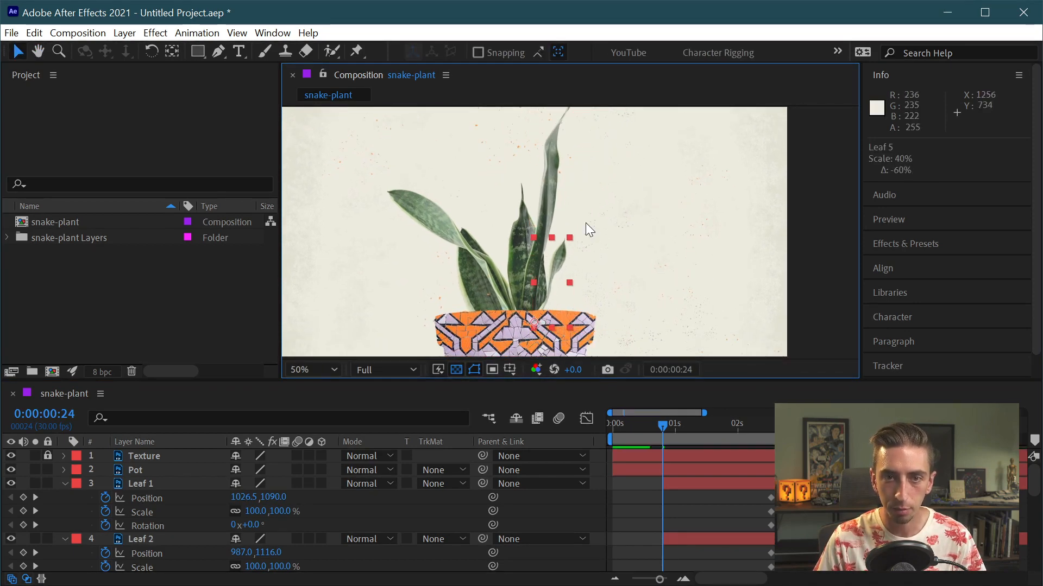
Step: Rotate Leaf 5 to about -40.7° around its base with the Rotation tool
key(w)
drag(564, 274, 537, 241)
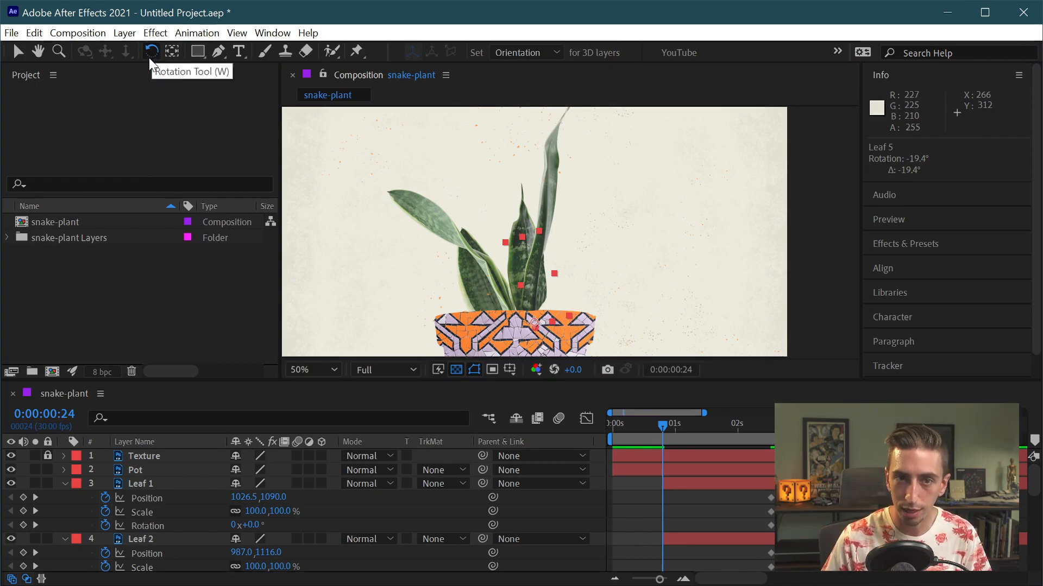
drag(527, 264, 500, 254)
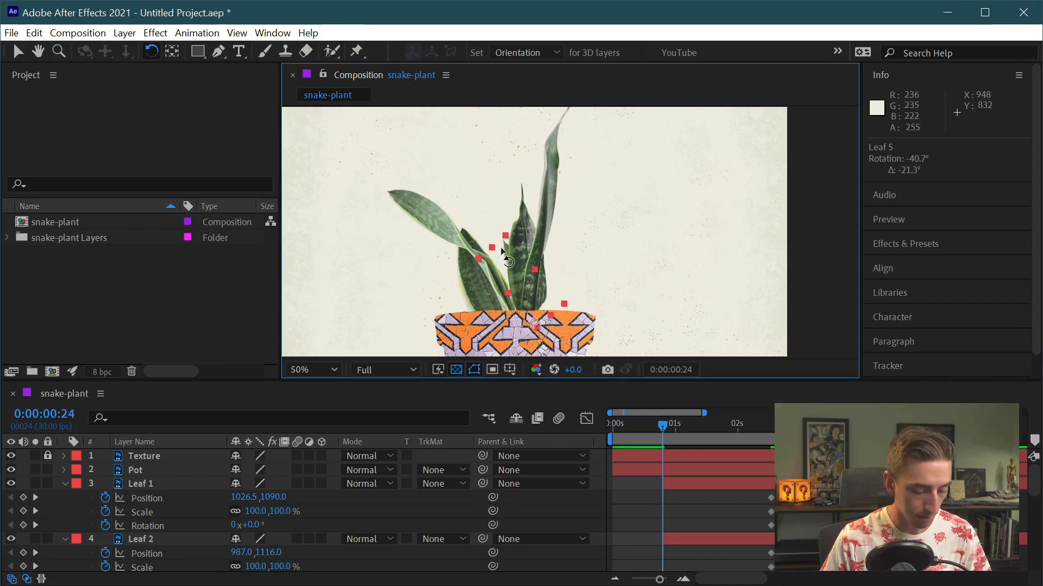
Step: Move Leaf 5 down behind the pot to position 1148.0, 1380.5 with the Selection tool
key(v)
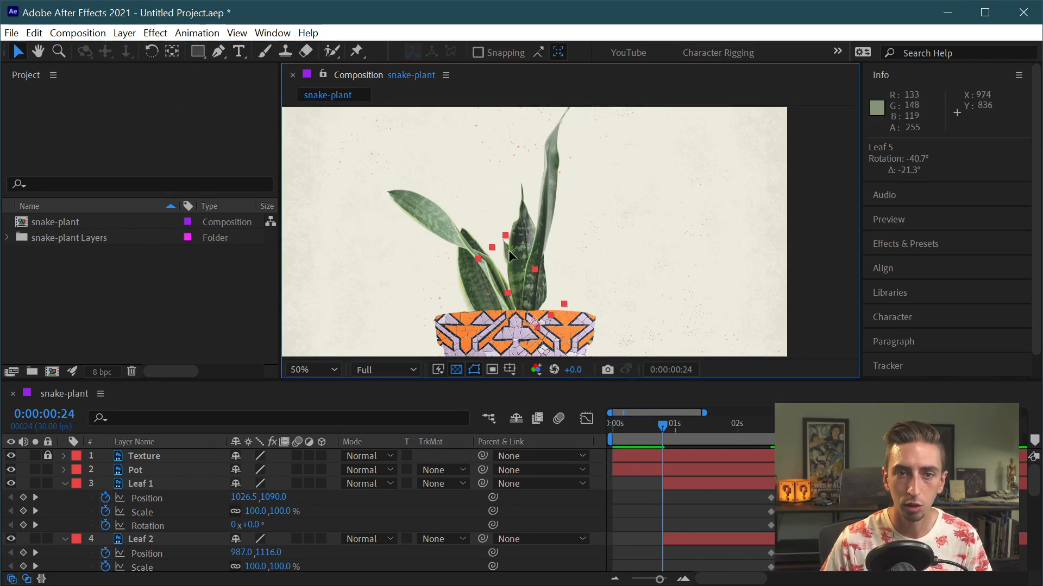
drag(510, 255, 520, 284)
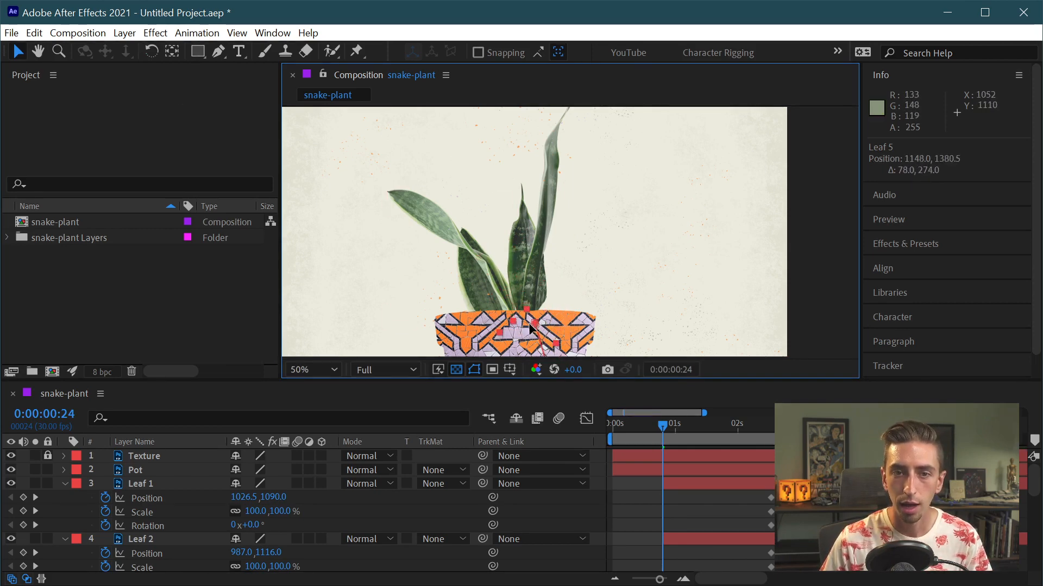
drag(529, 325, 529, 325)
Step: Scale Leaf 1 down proportionally to 43.9% at 0:00:00:24
click(551, 154)
key(space)
drag(615, 151, 591, 219)
drag(546, 157, 513, 289)
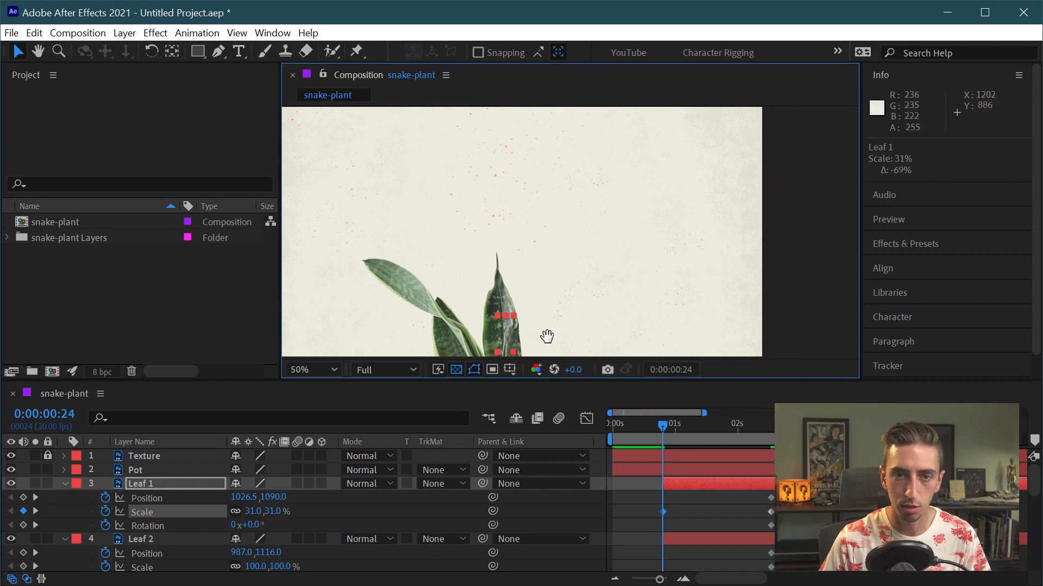
drag(546, 336, 571, 159)
Step: Rotate Leaf 1 to -26.8° and move it down behind the pot to position 1108.5, 1432.0
click(152, 51)
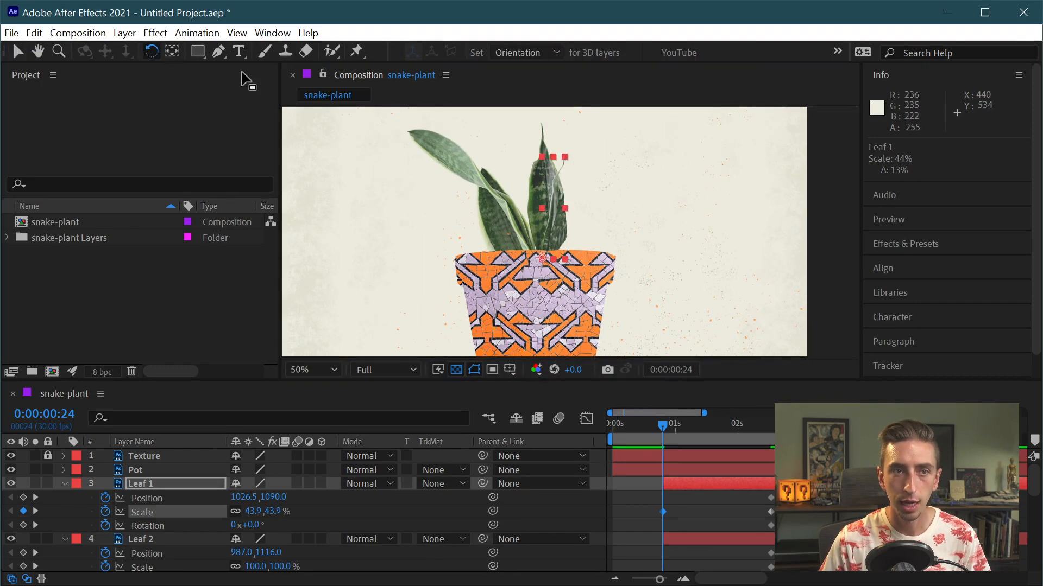
drag(557, 194, 538, 279)
key(v)
drag(547, 285, 549, 287)
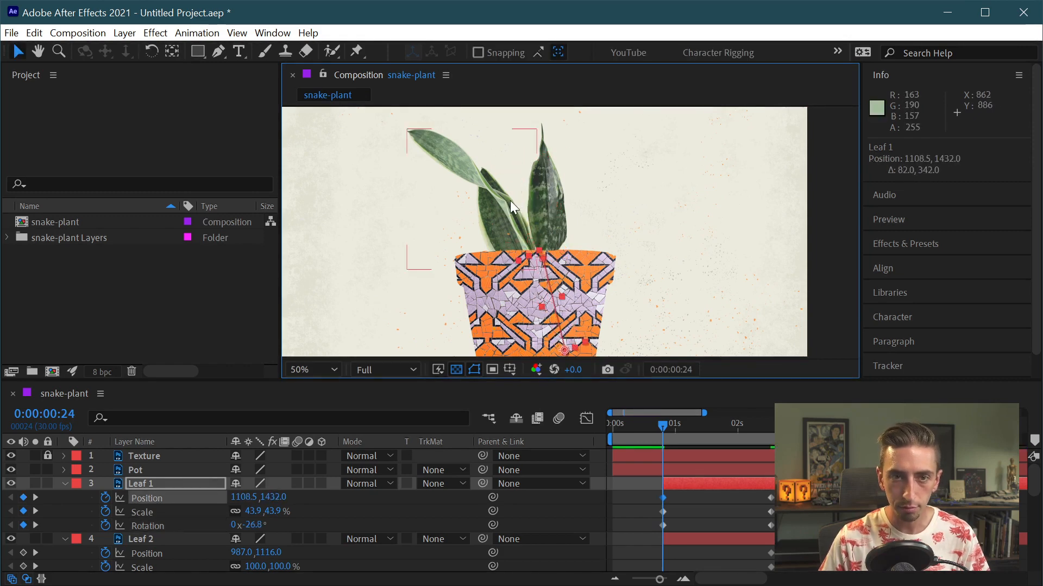
Step: Shrink and rotate Leaf 4 and move it down behind the pot to position 1044.5, 1277.5
click(551, 174)
drag(548, 122, 561, 284)
key(w)
key(v)
Step: Scale Leaf 2 to 37.5% and hide it behind the pot at 1037.0, 1346.0, and shrink, rotate and tuck in Leaf 3 at 921.5, 1228.0
click(458, 155)
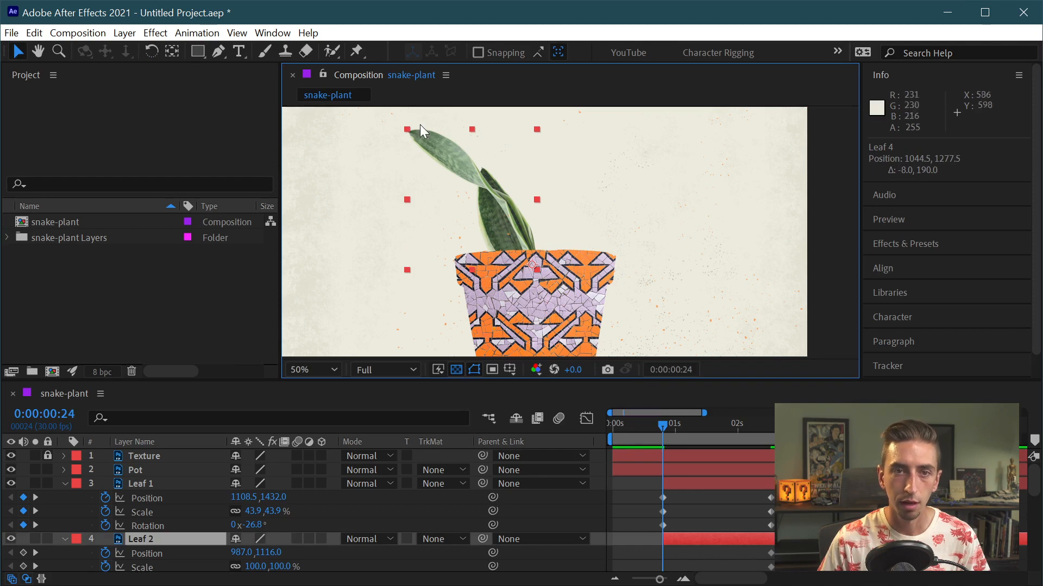
drag(408, 129, 542, 278)
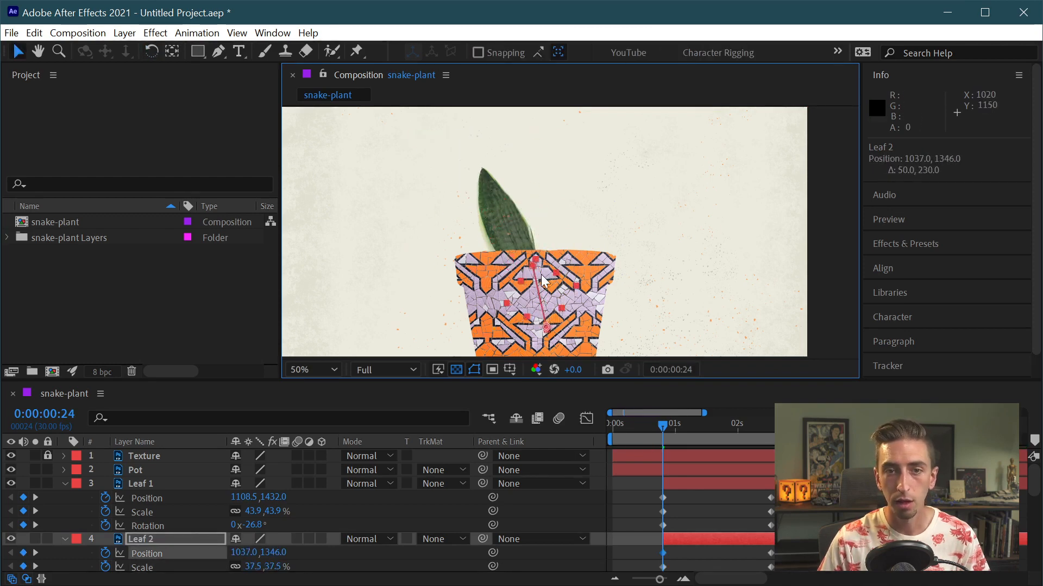
click(497, 196)
key(w)
drag(480, 167, 520, 269)
key(v)
scroll(575, 268, down, 2)
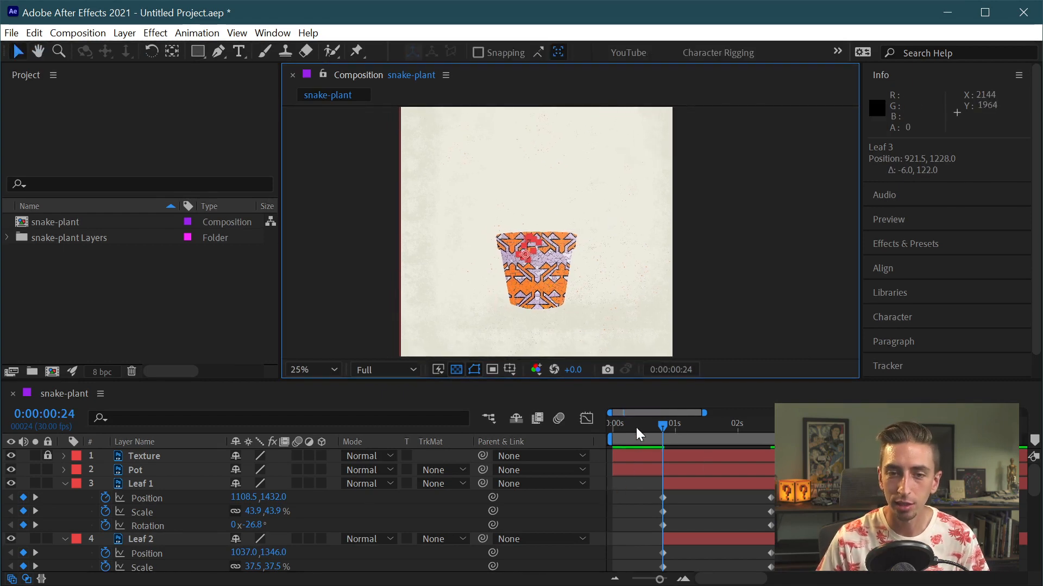
Step: Play back the leaf growth animation and stop the preview at 0:00:03:16
key(space)
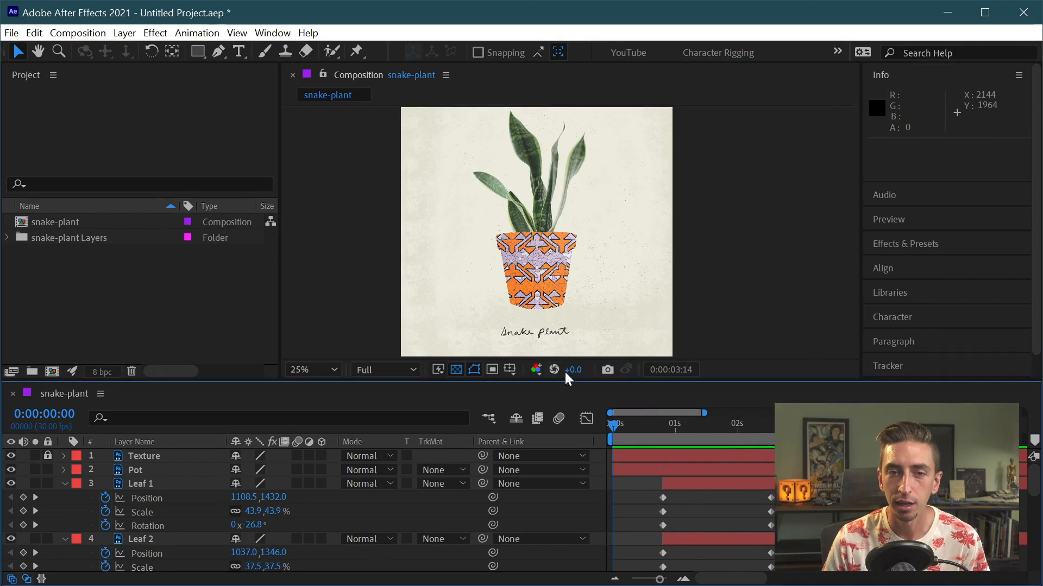
key(space)
click(534, 333)
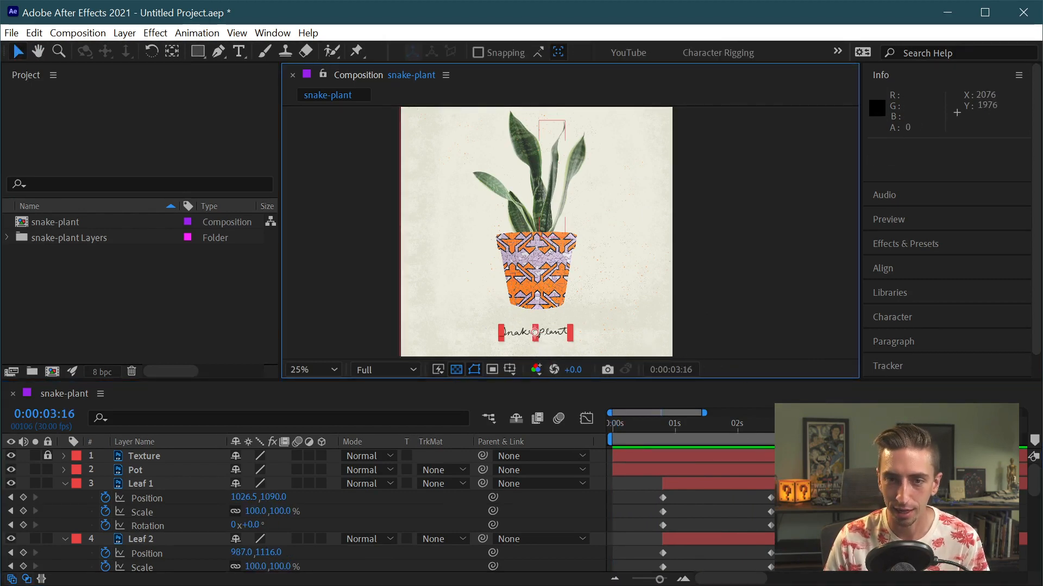
scroll(516, 510, down, 5)
scroll(516, 510, up, 5)
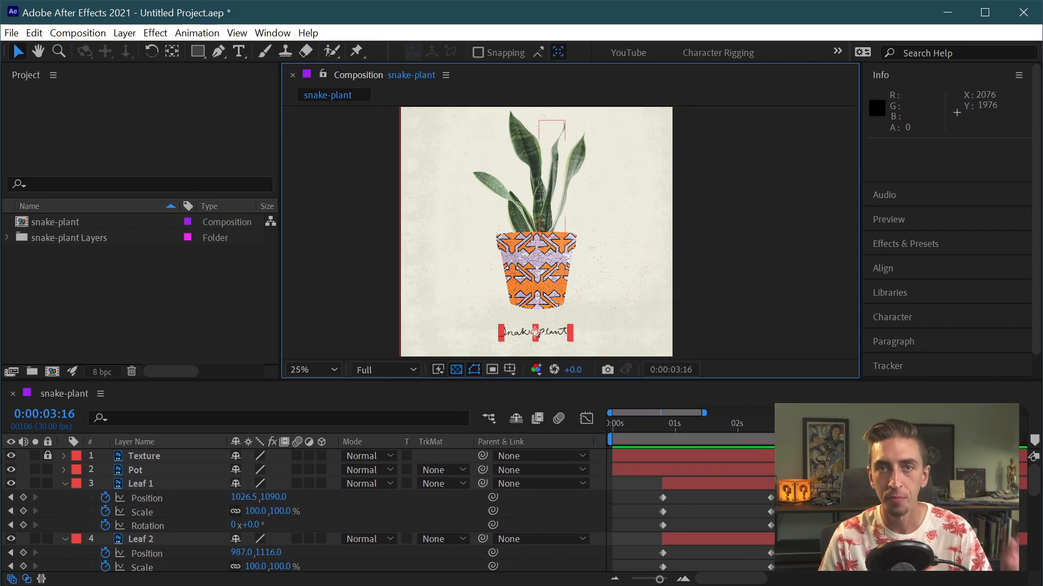
Step: Deselect everything and collapse the keyframed properties of all layers in the timeline
click(814, 512)
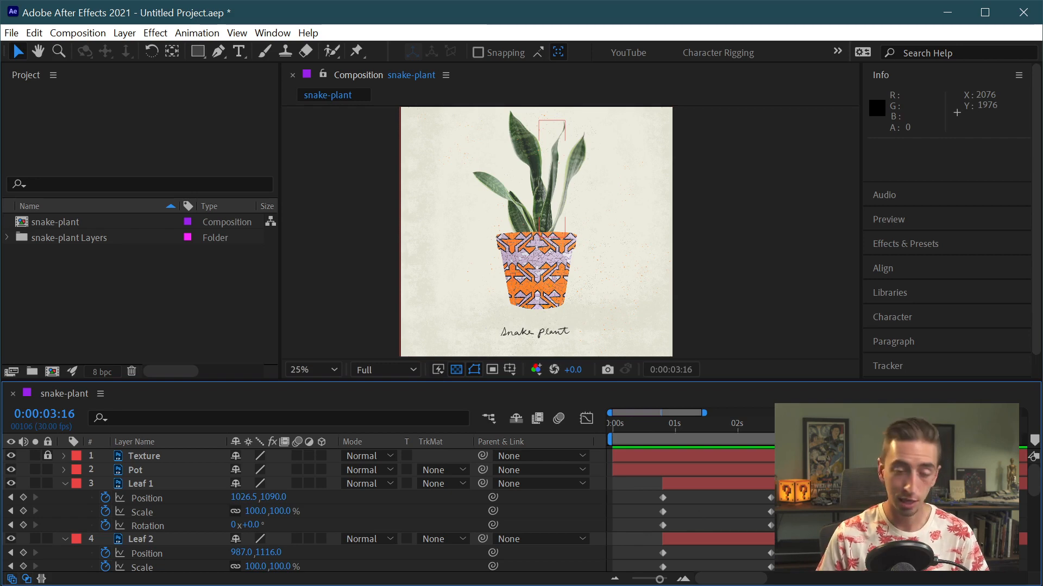
key(u)
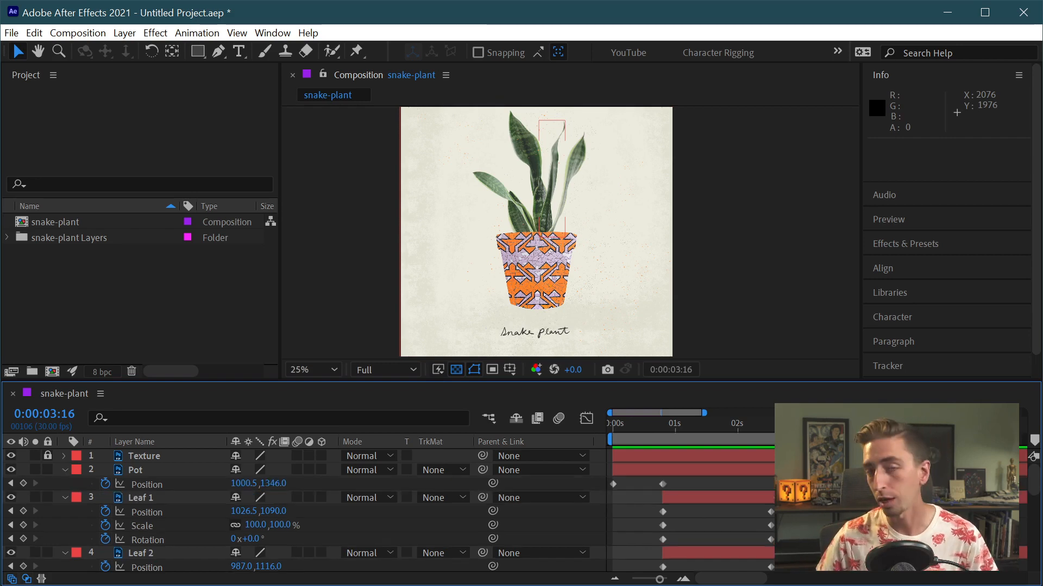
key(u)
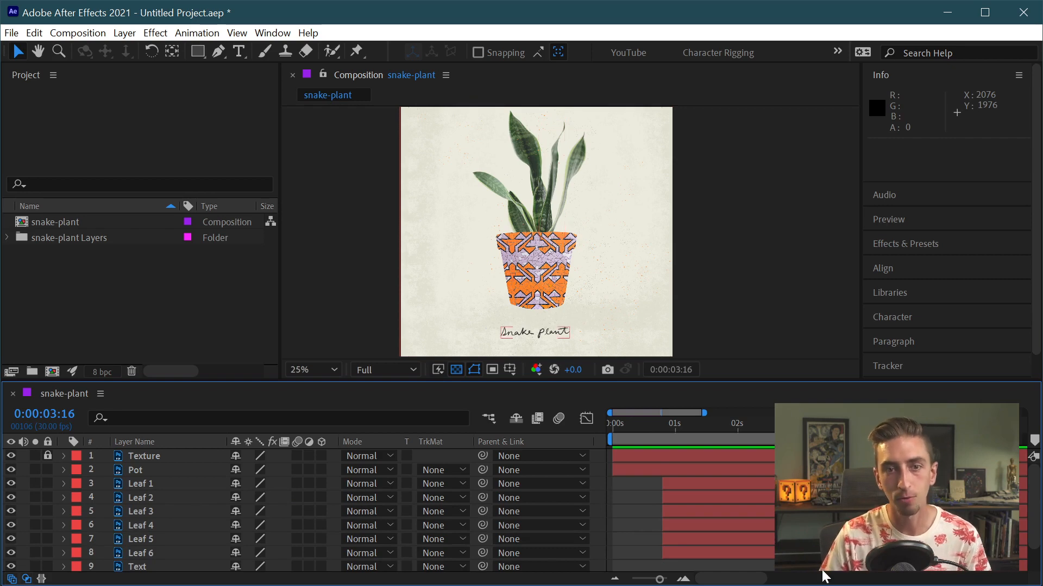
Step: Select the Text layer and frame the Snake Plant lettering at 100% magnification
scroll(198, 516, down, 2)
click(140, 536)
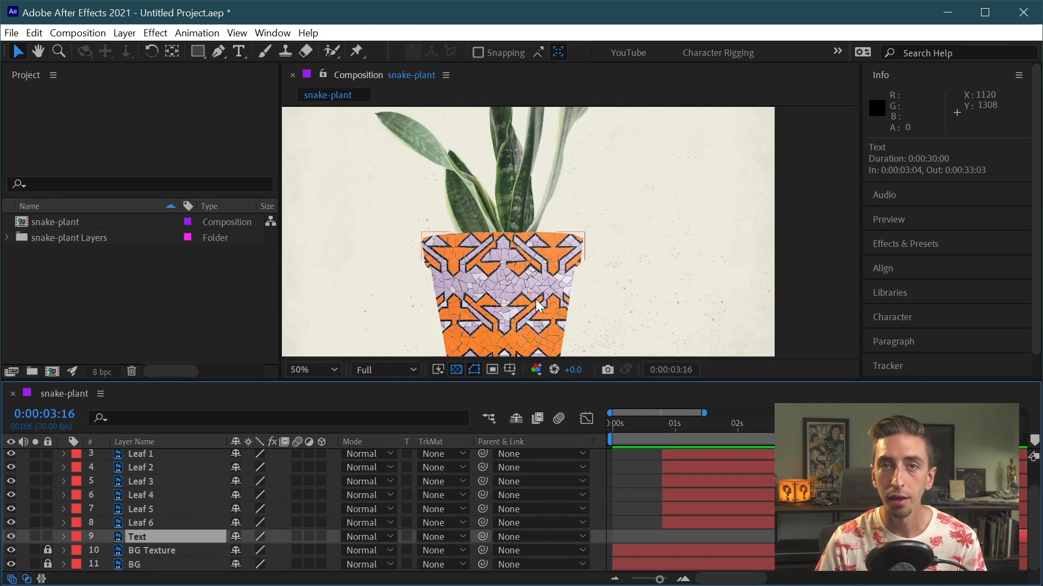
key(period)
key(period)
key(space)
drag(458, 275, 521, 114)
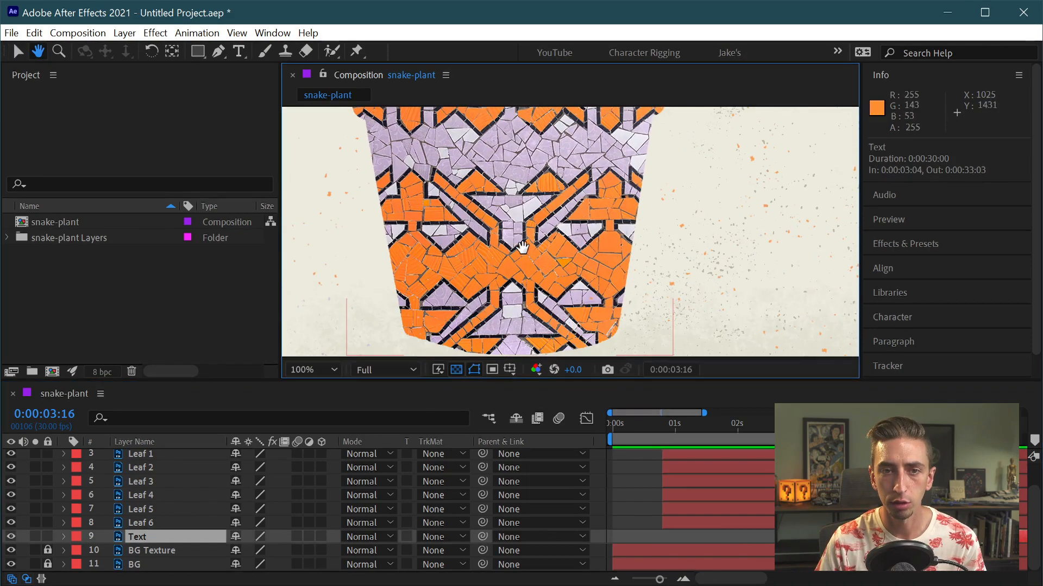
drag(523, 282, 535, 166)
drag(528, 348, 564, 231)
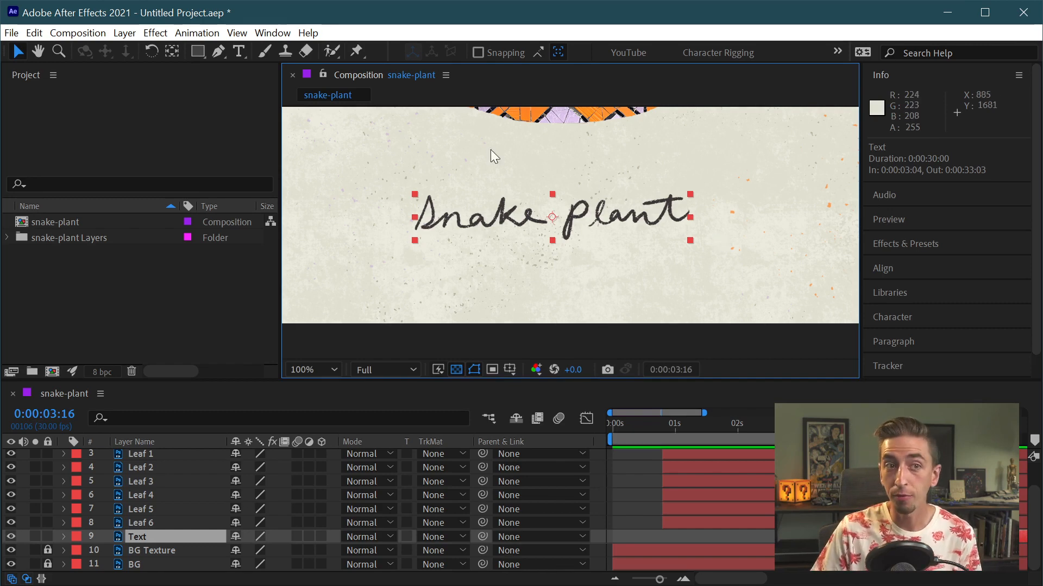
Step: Find the Linear Wipe transition effect, apply it to the Text layer, and widen the effect's settings area
drag(280, 114, 195, 120)
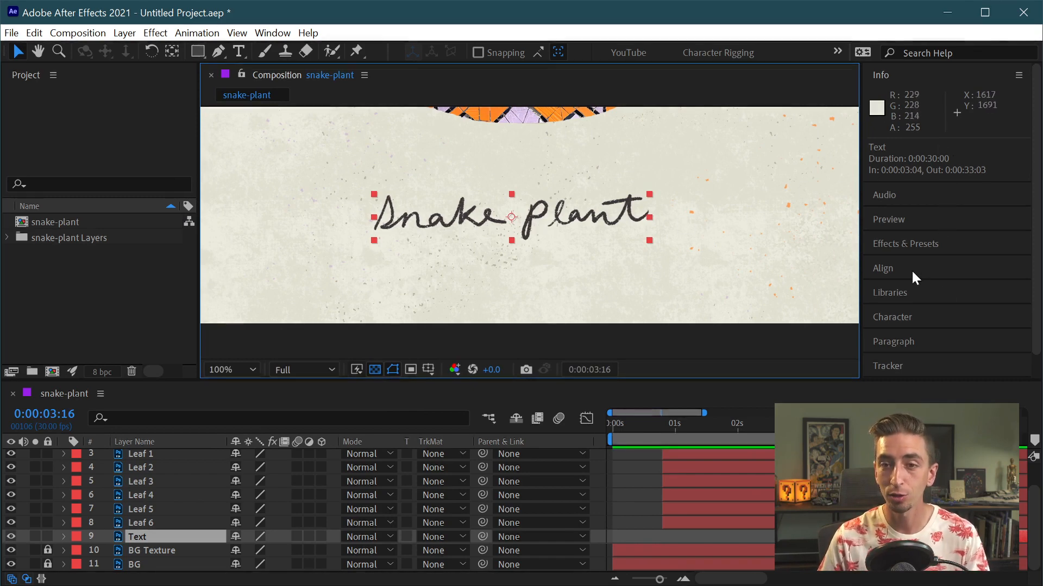
click(904, 246)
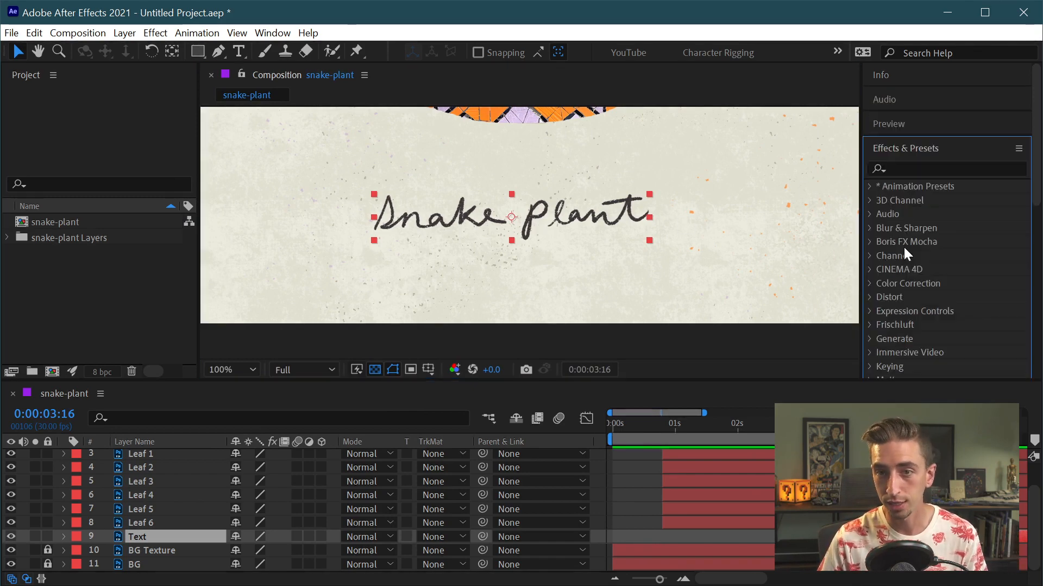
click(910, 166)
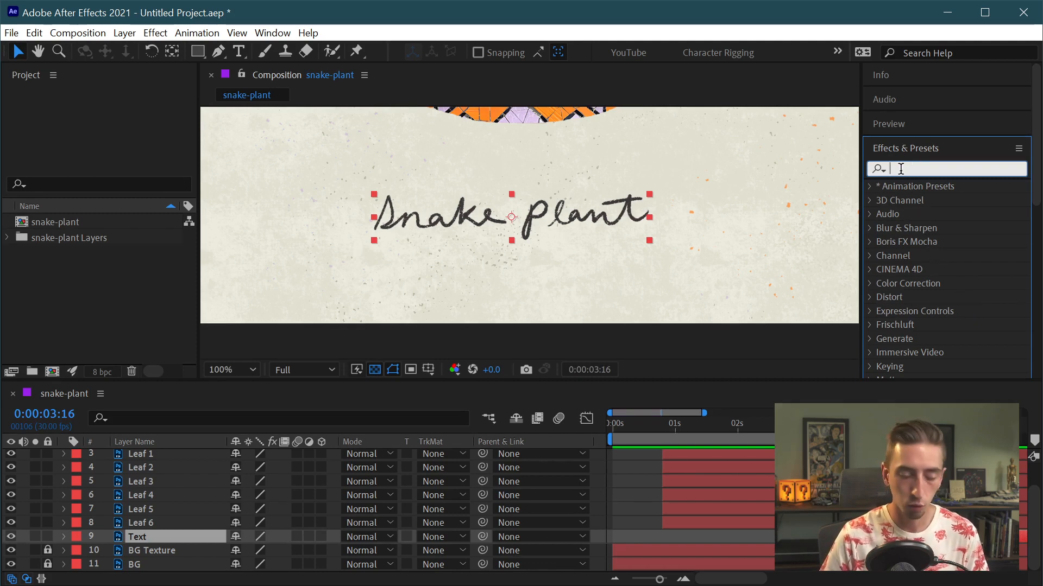
text(linea)
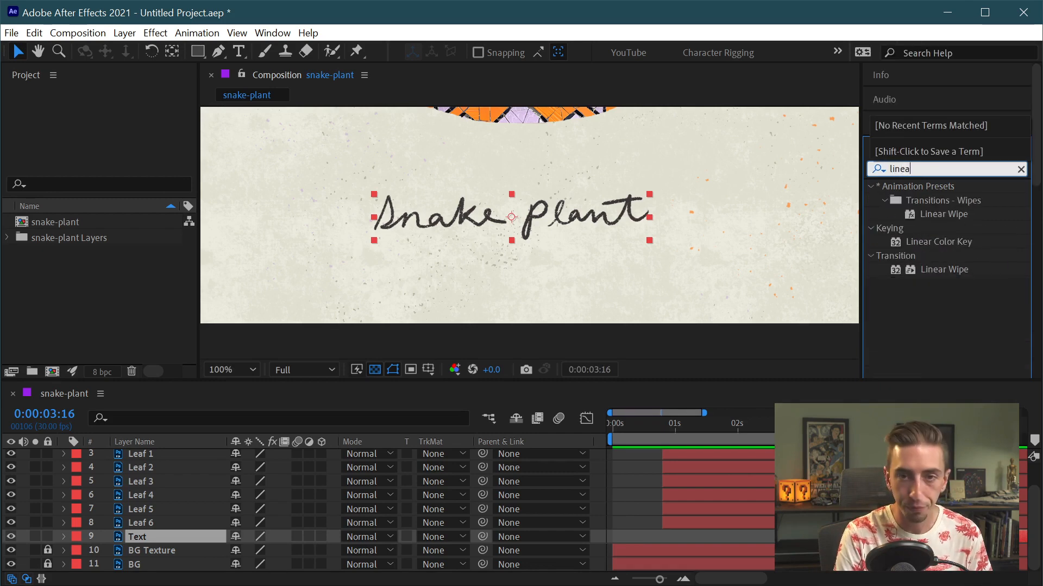
text(r)
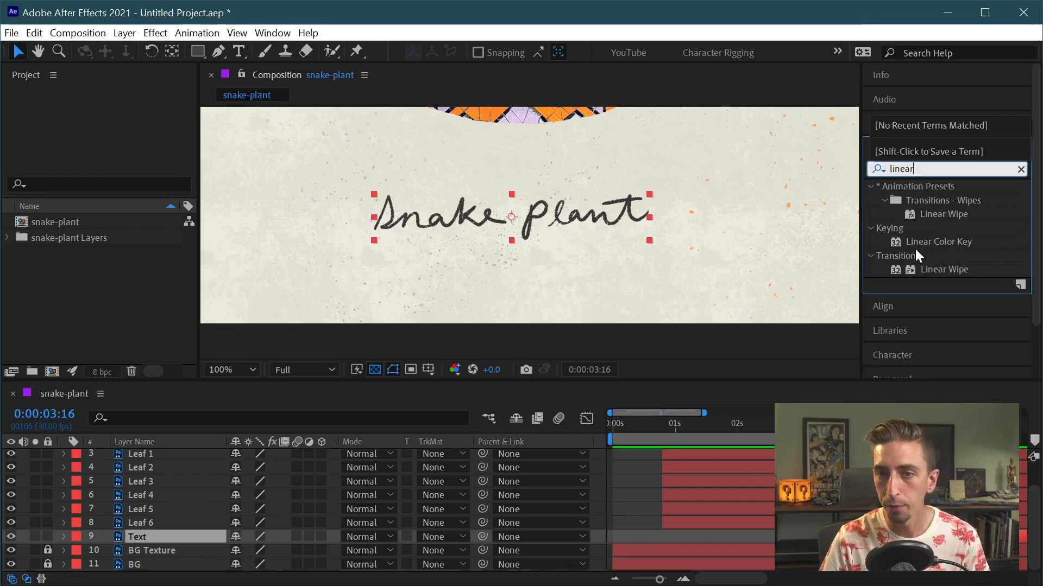
click(917, 265)
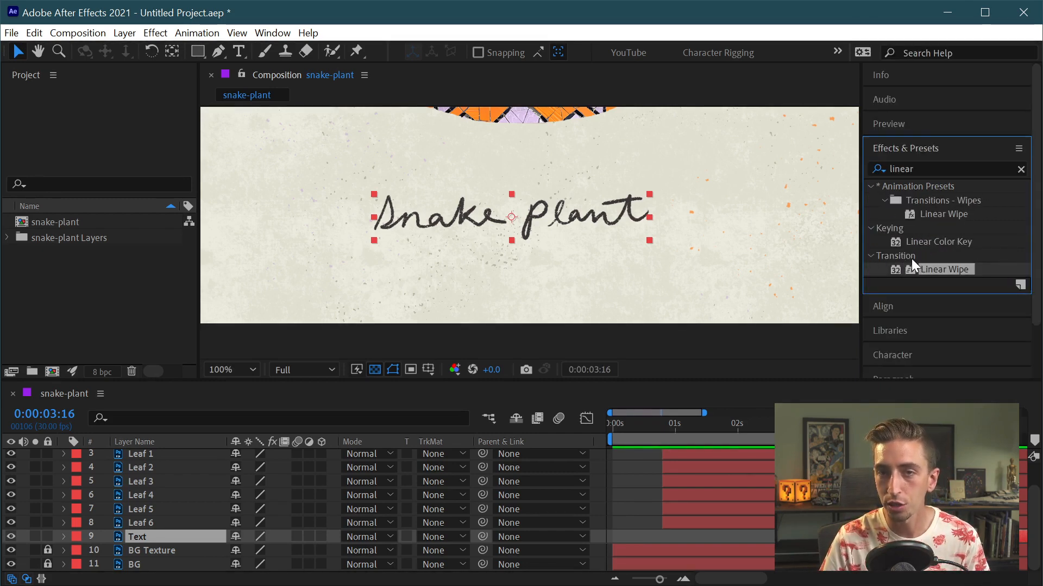
drag(929, 270, 576, 217)
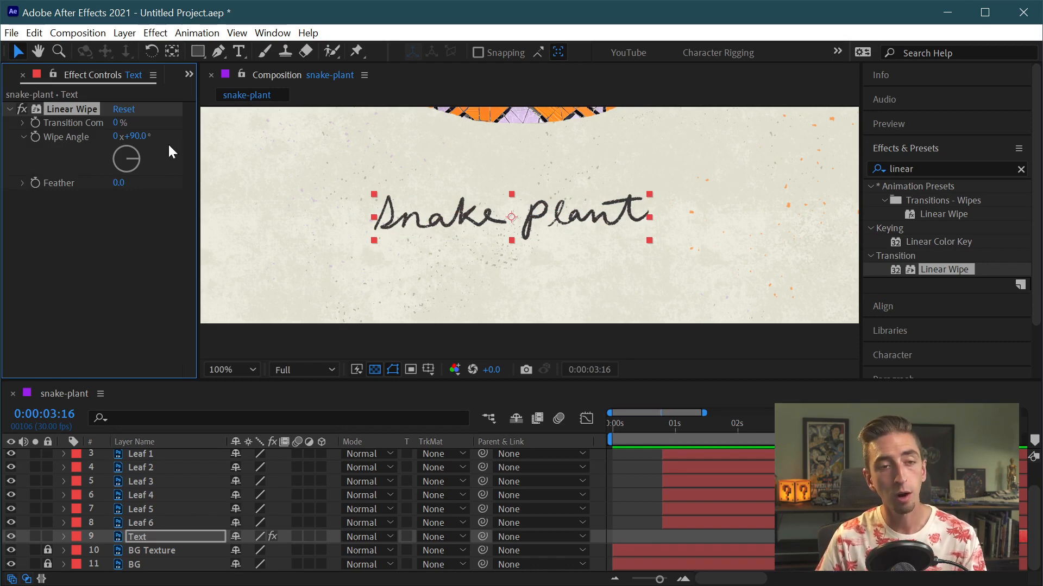
drag(197, 133, 297, 131)
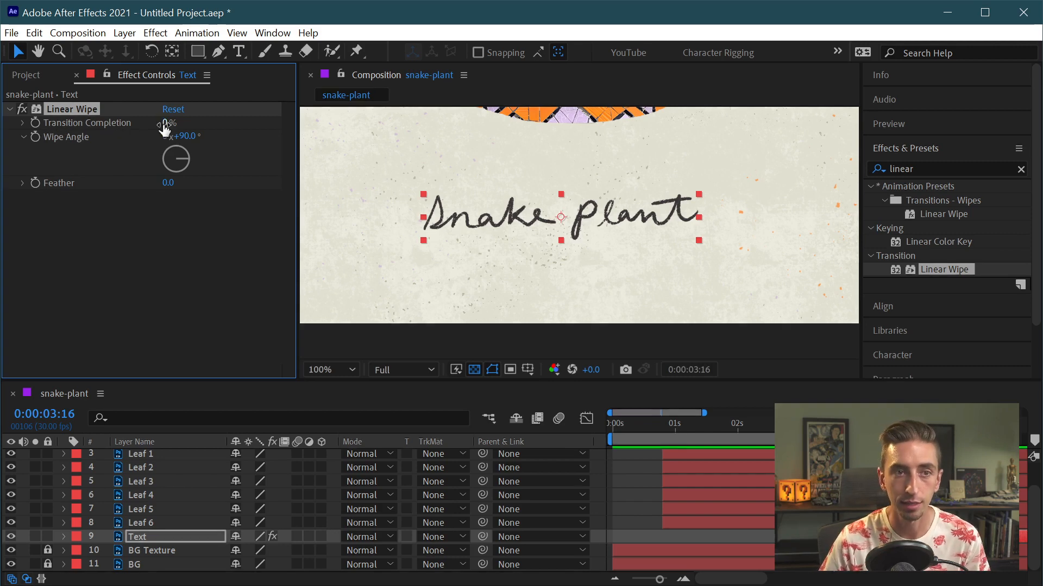
Step: Set the Linear Wipe's Transition Completion to 54% and its Wipe Angle to -90°
mouse_move(166, 124)
mouse_down()
mouse_move(264, 123)
mouse_move(174, 121)
mouse_move(227, 117)
mouse_move(153, 98)
mouse_move(239, 101)
mouse_move(122, 99)
mouse_move(234, 101)
mouse_move(139, 99)
mouse_up()
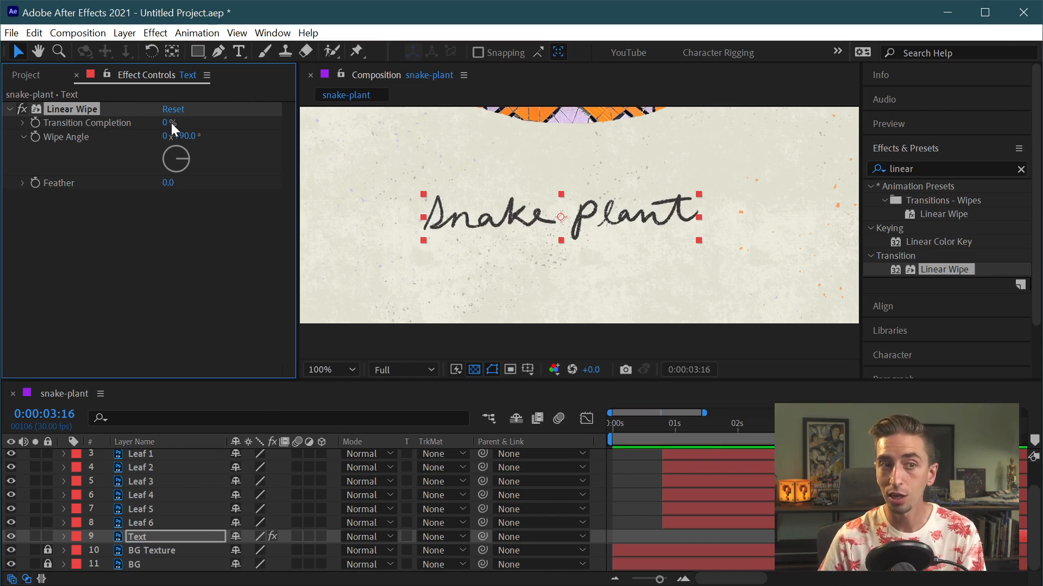
drag(174, 123, 61, 132)
click(188, 135)
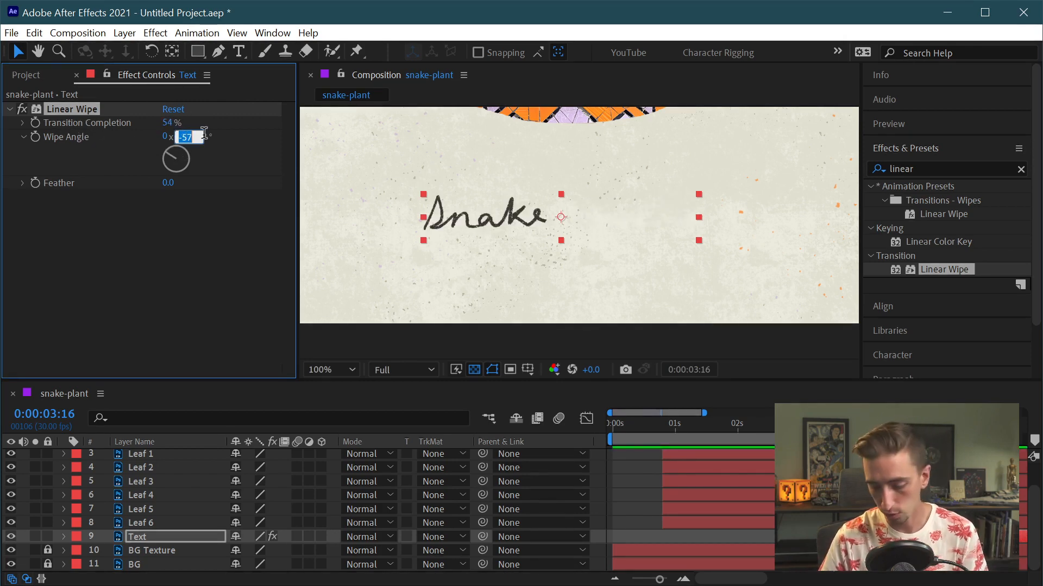
text(-90.0)
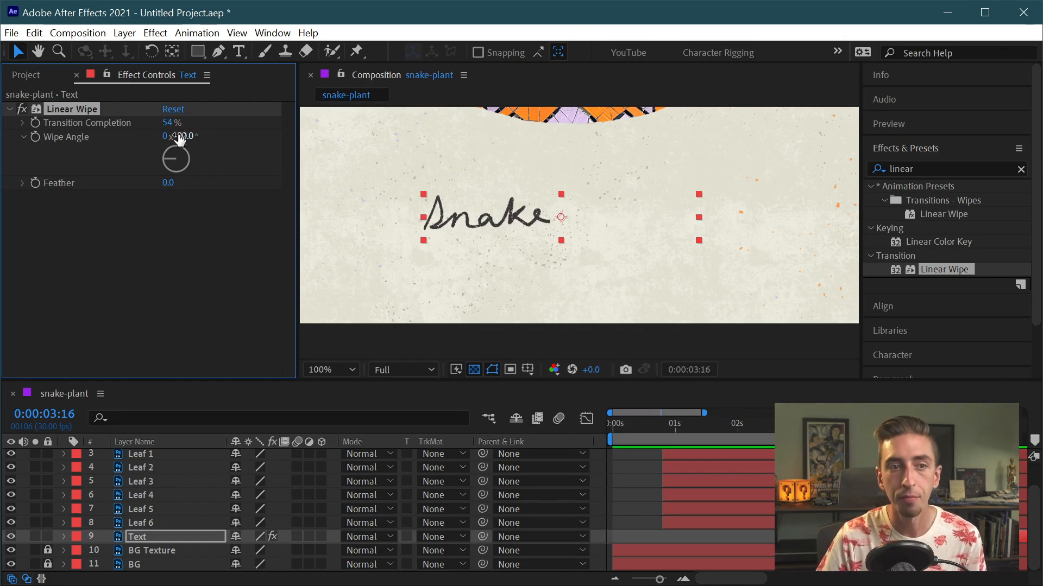
Step: Try out the wipe's Feather and return it to 0, then set Wipe Angle to -69° and Transition Completion to 0%
drag(173, 128, 109, 113)
drag(169, 183, 234, 181)
mouse_move(168, 123)
mouse_down()
mouse_move(136, 122)
mouse_move(184, 122)
mouse_up()
drag(171, 183, 90, 179)
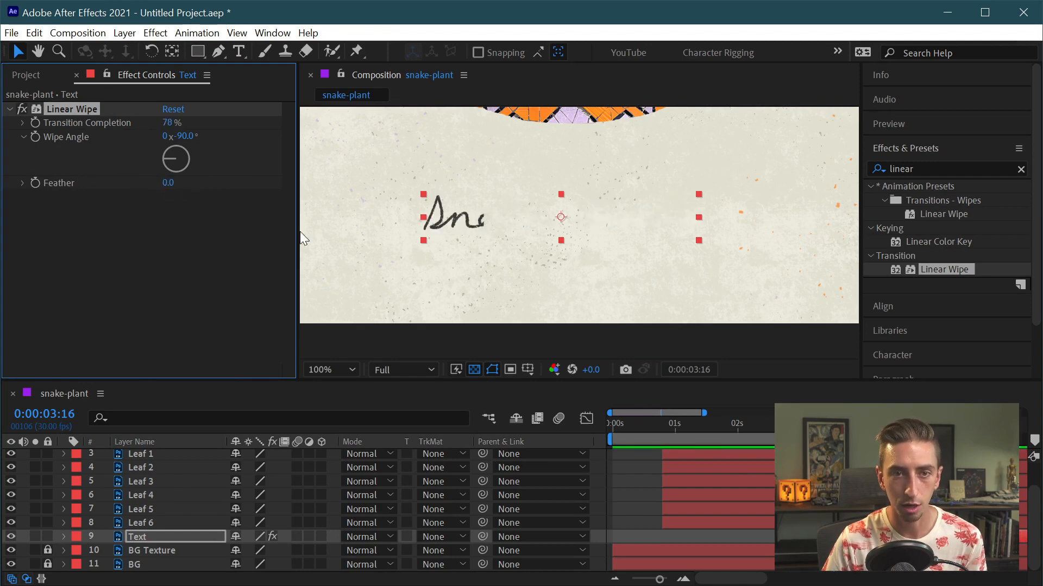
drag(187, 136, 108, 134)
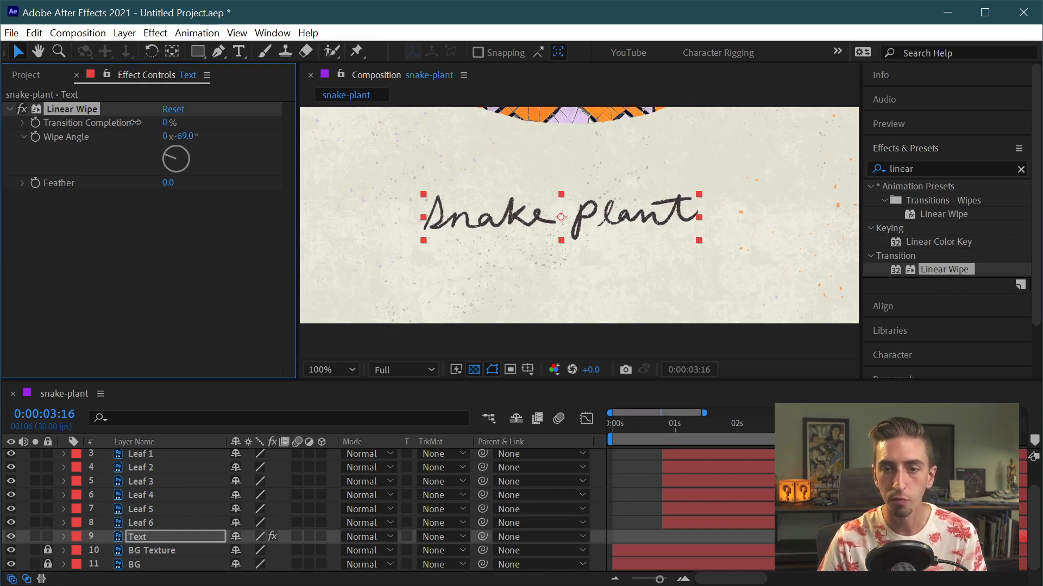
Step: Keyframe the Text layer's Transition Completion at 100% at its in point, 0:00:03:04
drag(831, 425, 820, 425)
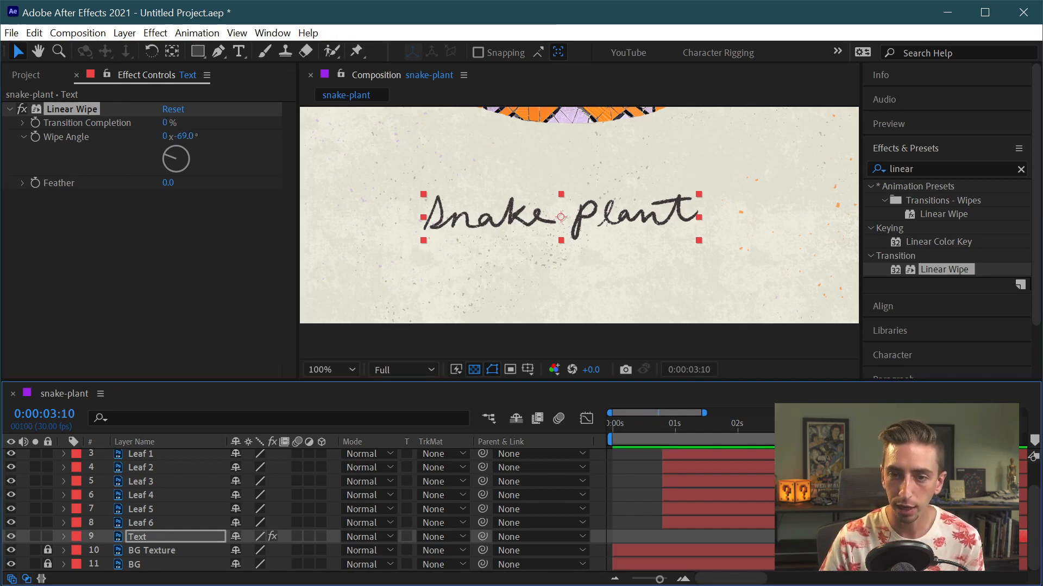
key(Page_Up)
key(Page_Up)
key(Page_Up)
key(Page_Up)
key(Page_Down)
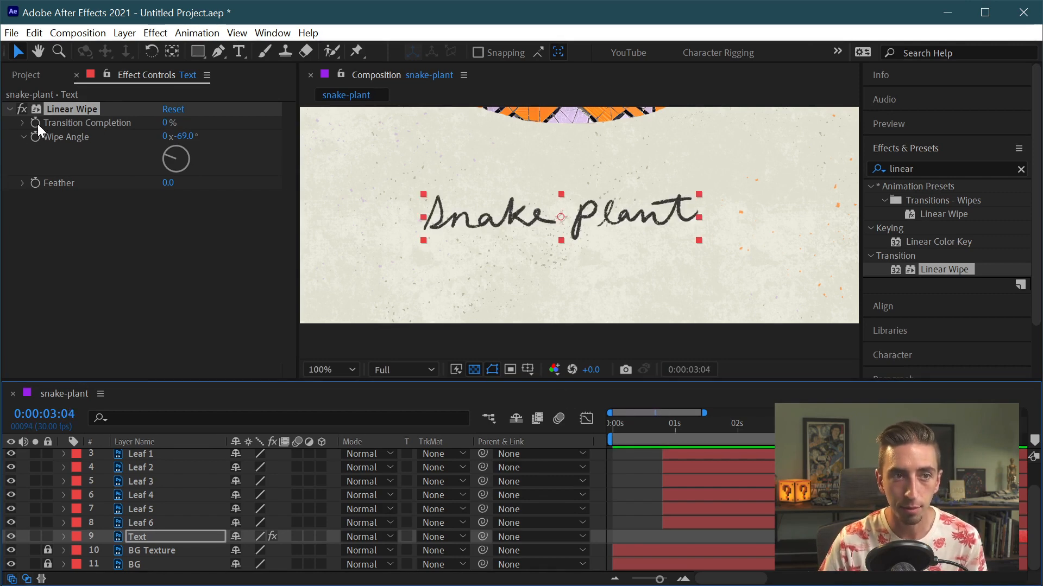
drag(168, 125, 295, 136)
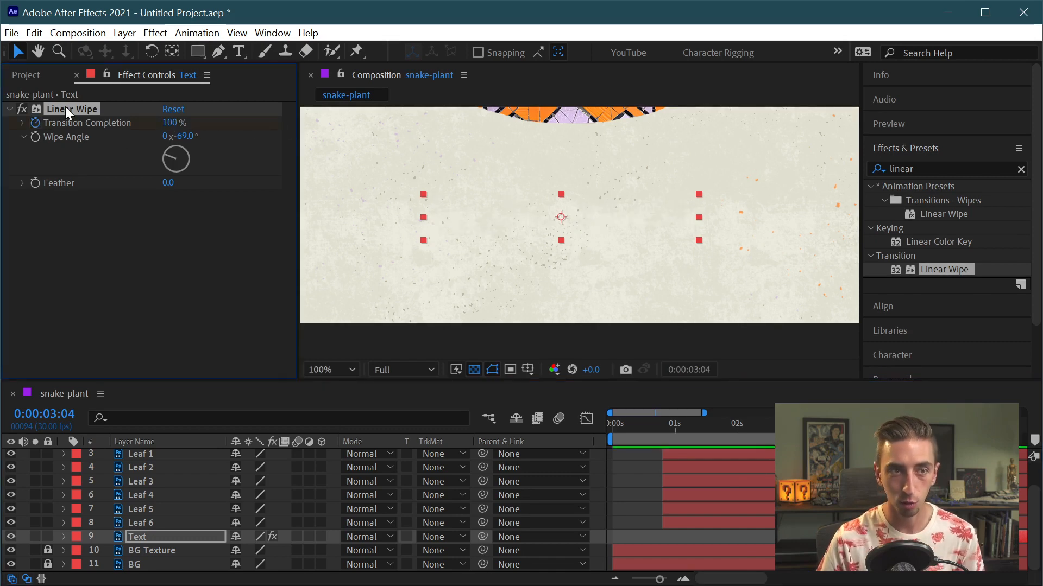
Step: Set the Linear Wipe's Transition Completion to 0% at 0:00:03:12
drag(807, 425, 824, 425)
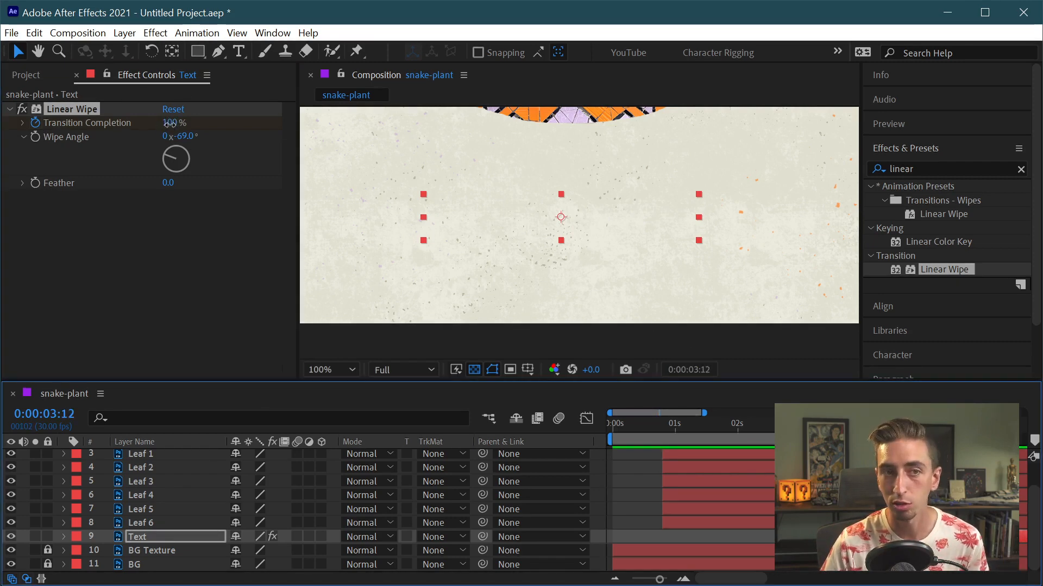
drag(169, 122, 89, 129)
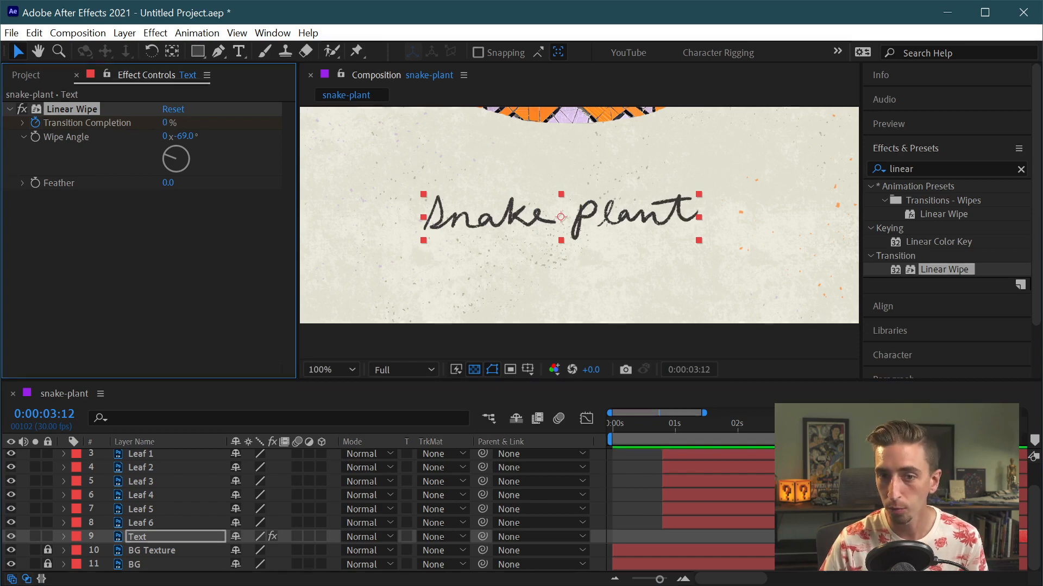
Step: Play back the Snake Plant text reveal around 0:00:03:00 with the whole plant in view
mouse_move(824, 425)
mouse_down()
mouse_move(805, 426)
mouse_move(818, 425)
mouse_up()
key(space)
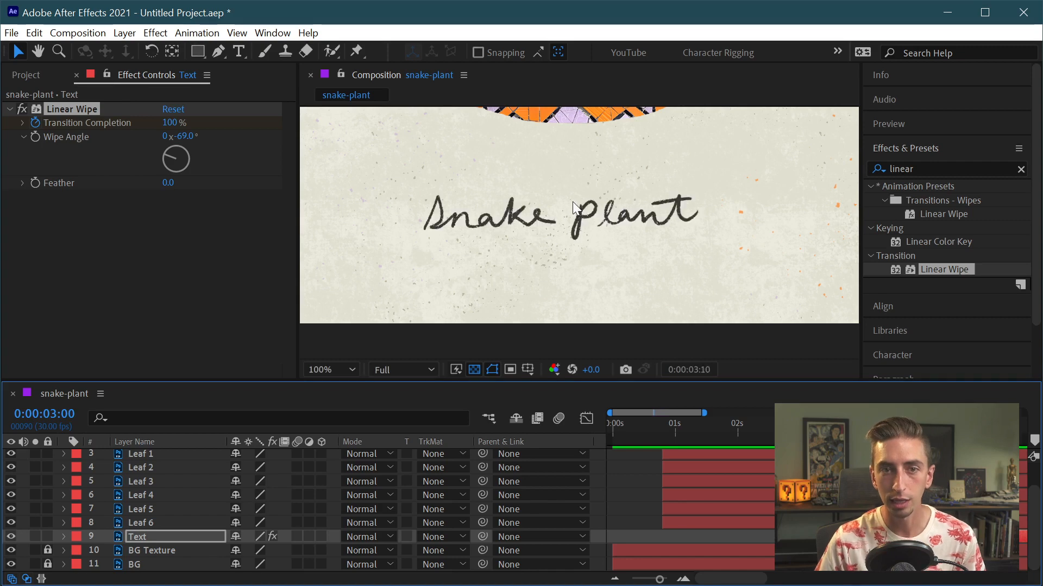
scroll(542, 207, down, 4)
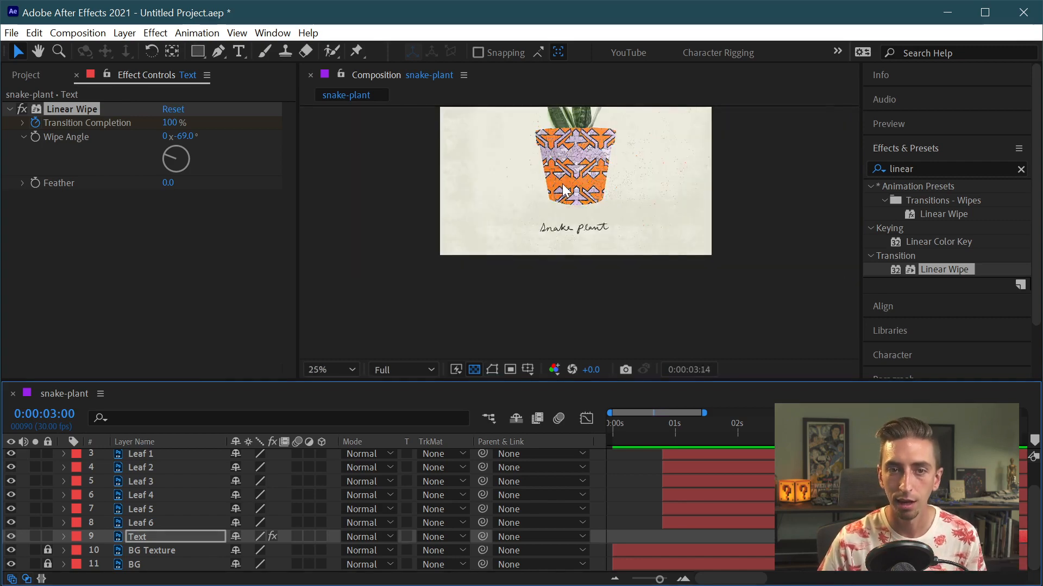
click(607, 212)
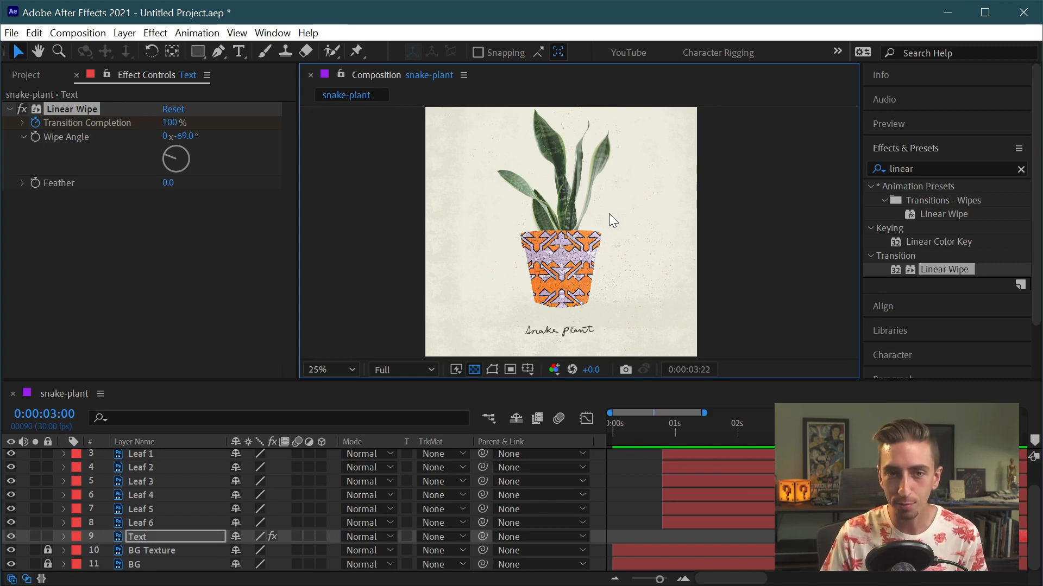
click(624, 472)
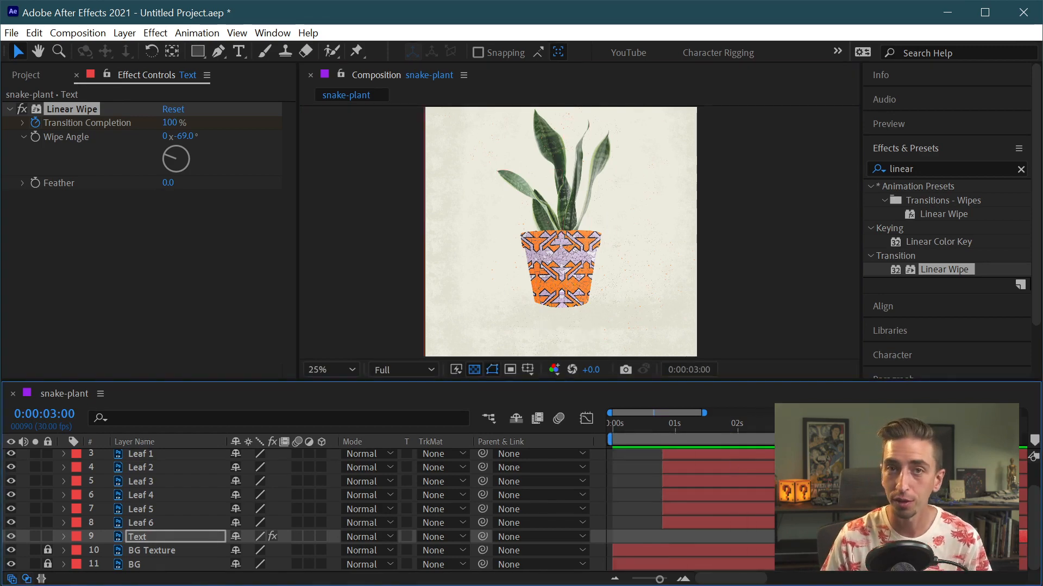
click(760, 539)
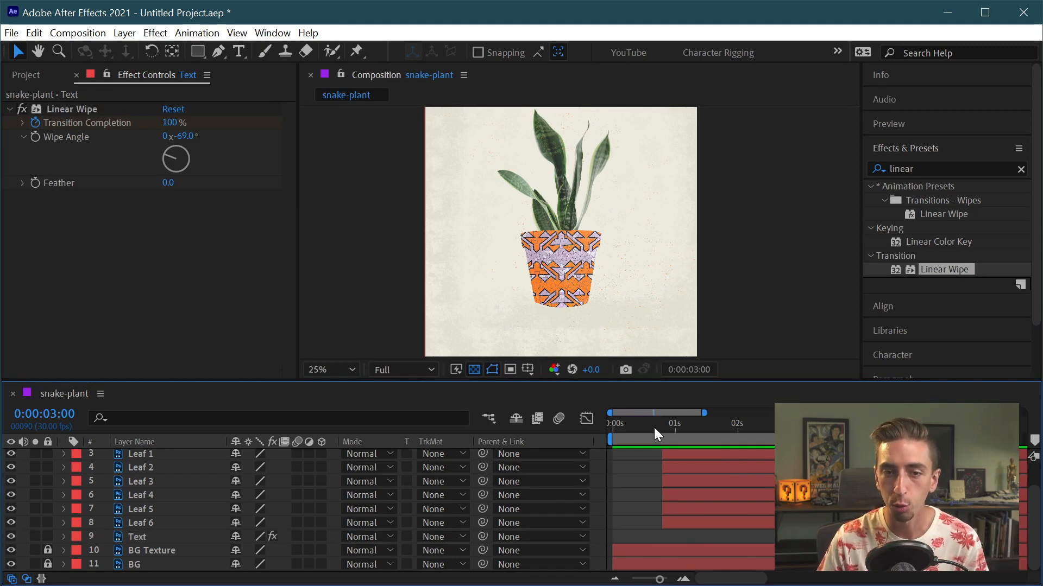
Step: Play the full animation from 0:00:00:00 to review the pot, leaves and text
drag(651, 428, 604, 432)
key(space)
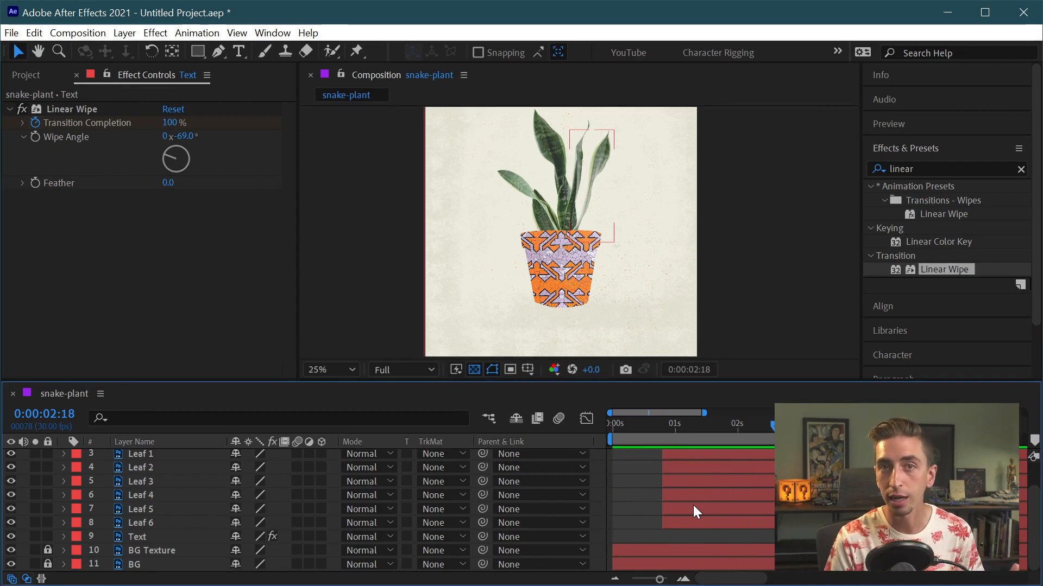
click(612, 424)
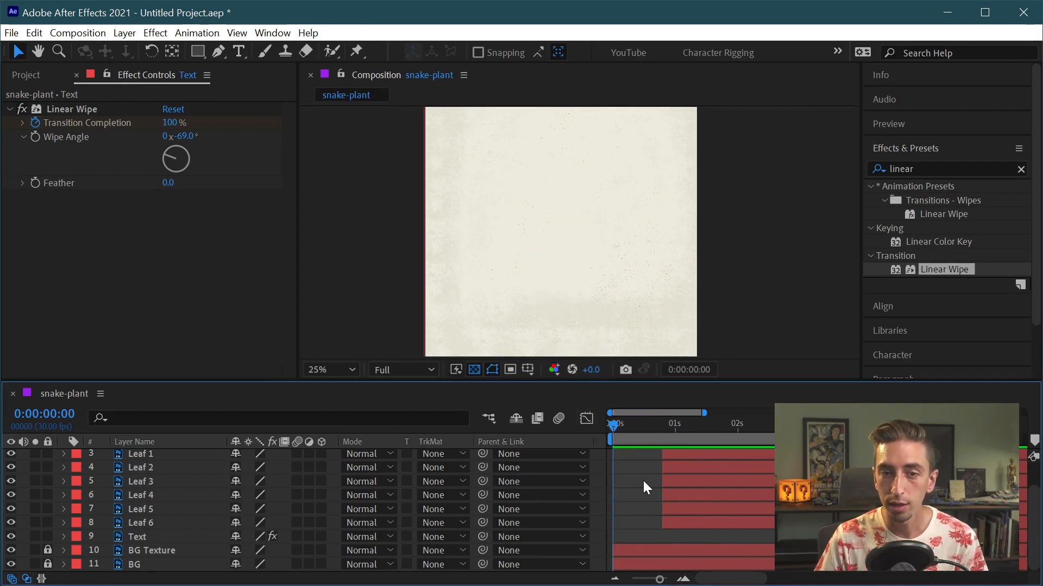
key(space)
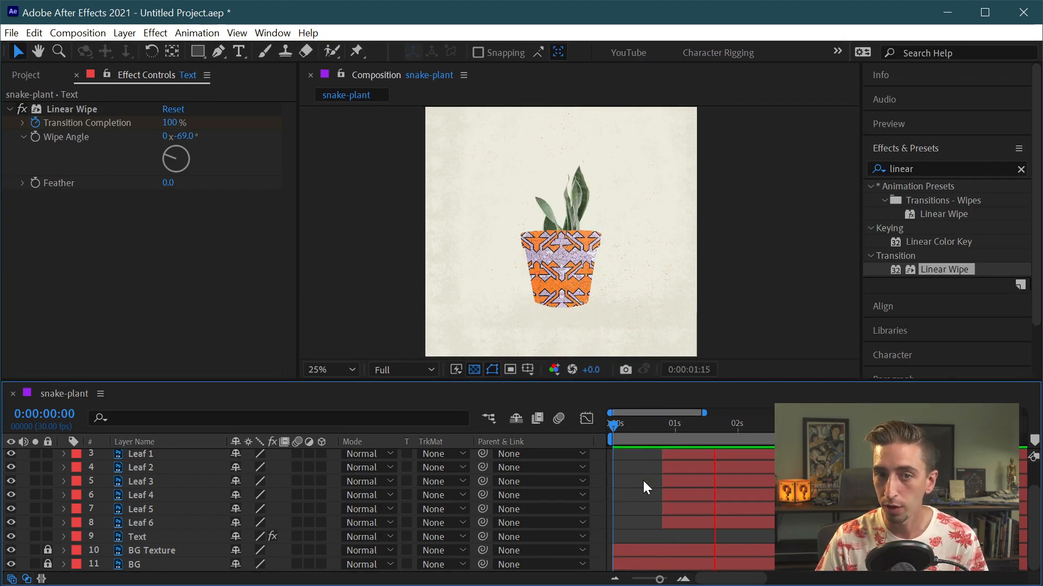
key(space)
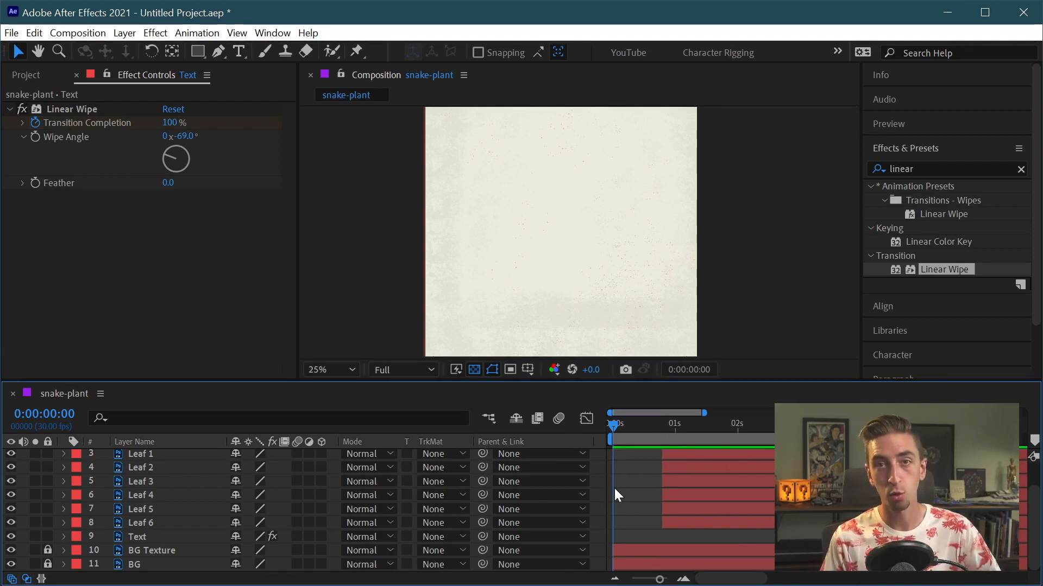
Step: Reveal the Pot layer's keyframed properties and select its Position keyframes
drag(621, 427, 646, 415)
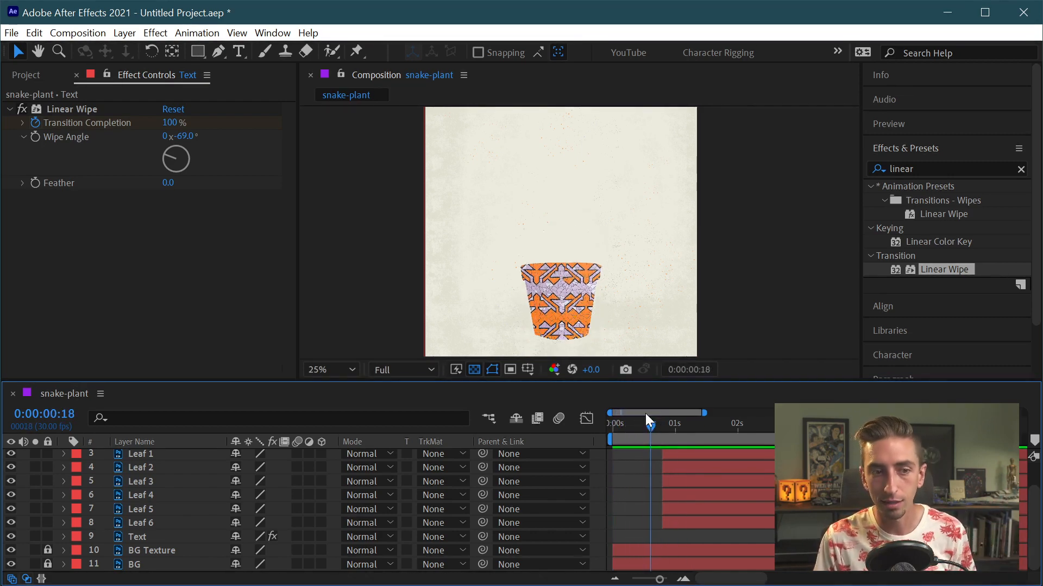
click(577, 311)
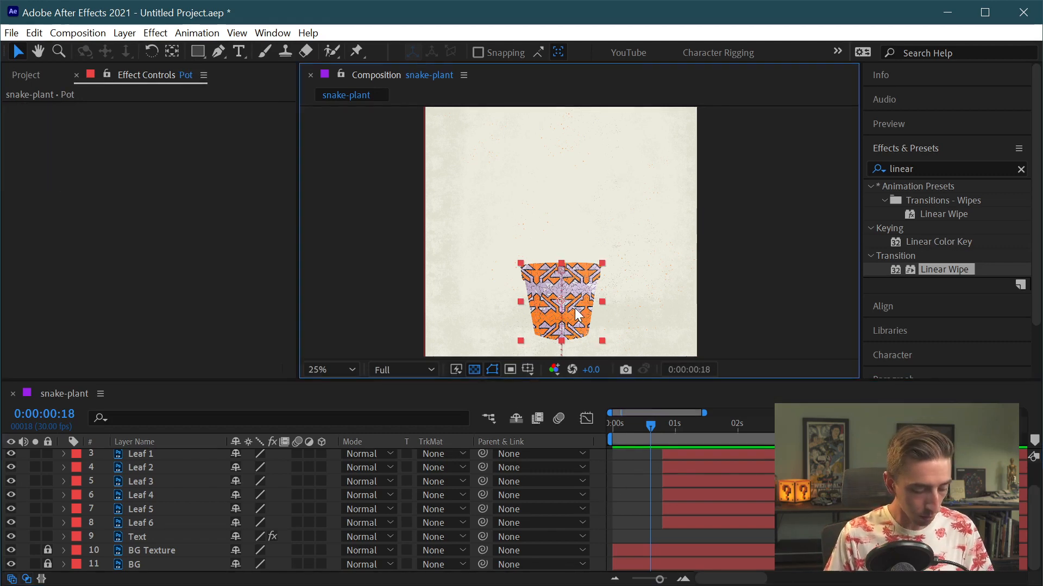
key(u)
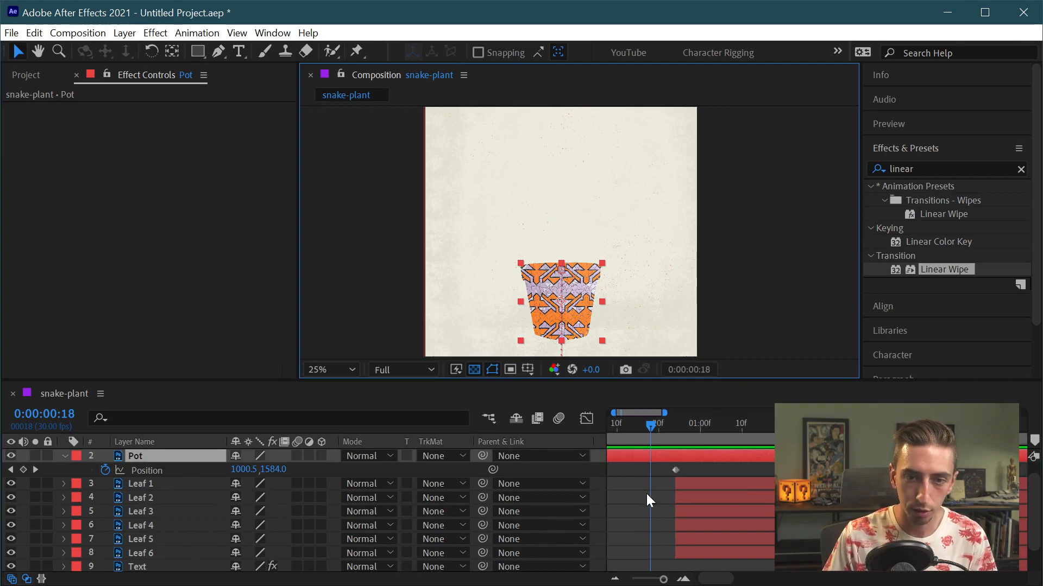
key(=)
drag(709, 579, 697, 585)
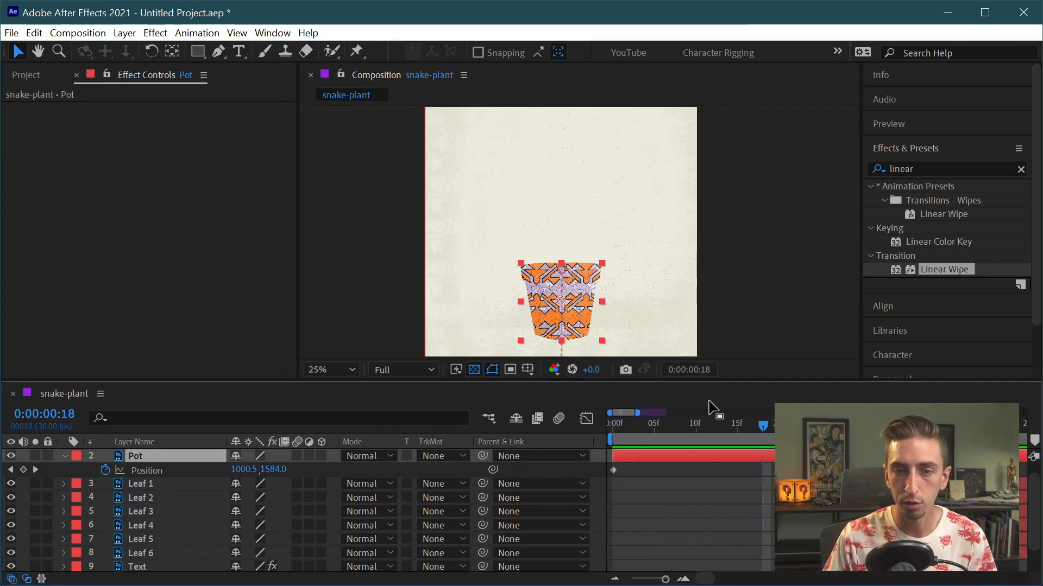
drag(863, 465, 610, 480)
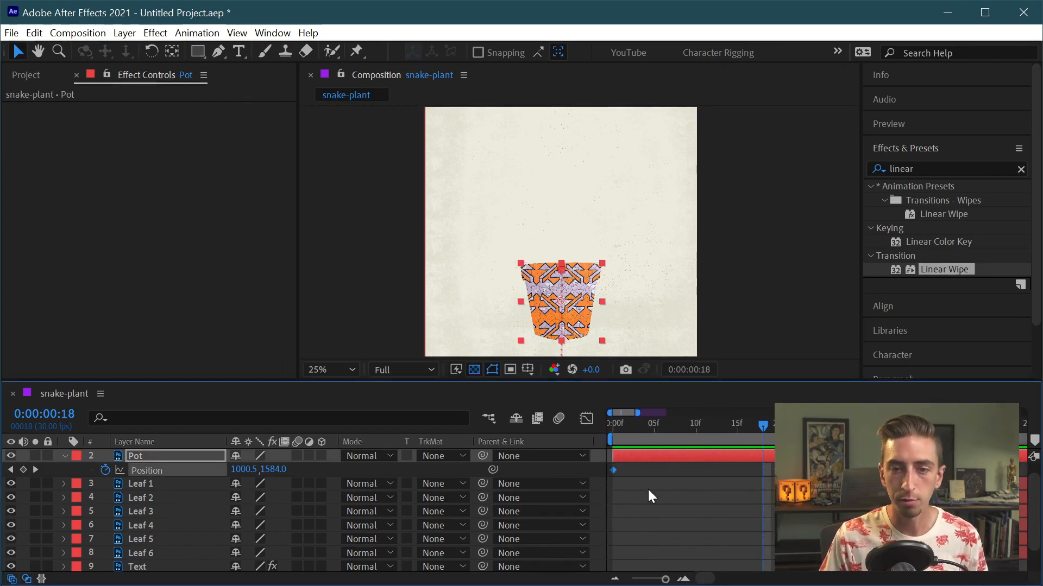
Step: Preview the pot's upward entrance from the start of the composition with its linear Position keyframes
click(656, 488)
click(631, 457)
key(space)
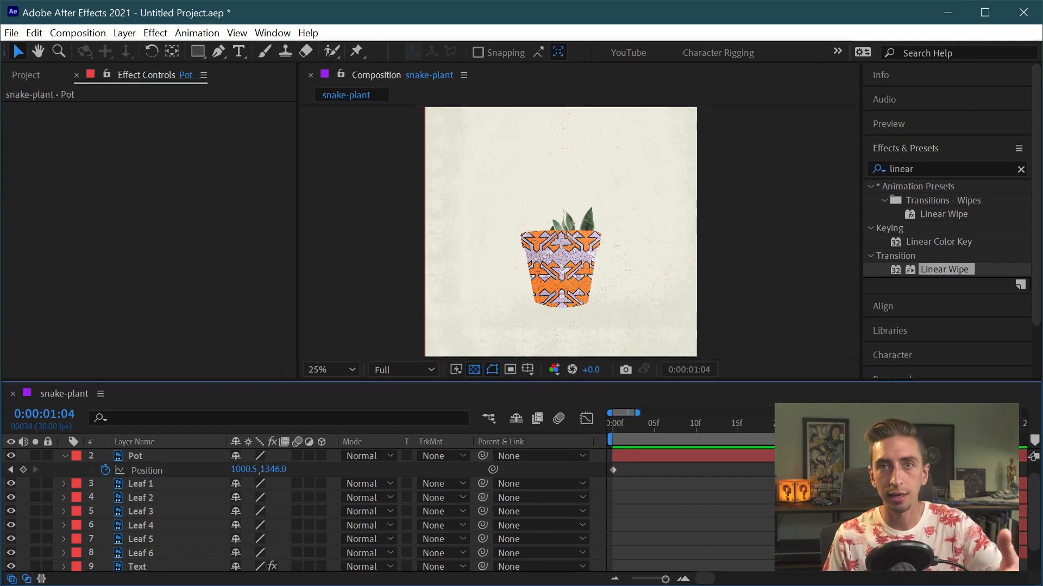
key(space)
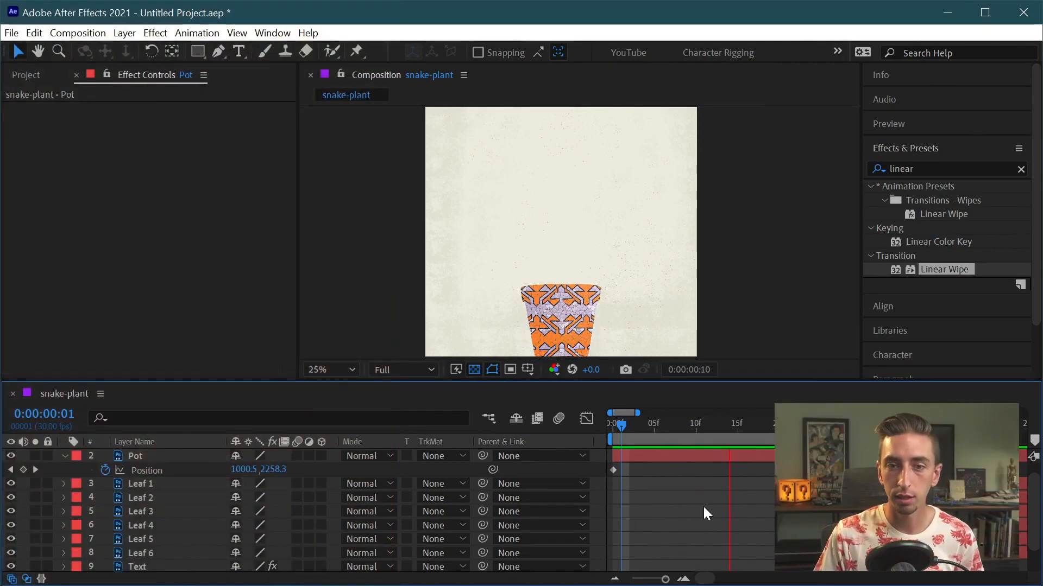
click(779, 470)
key(space)
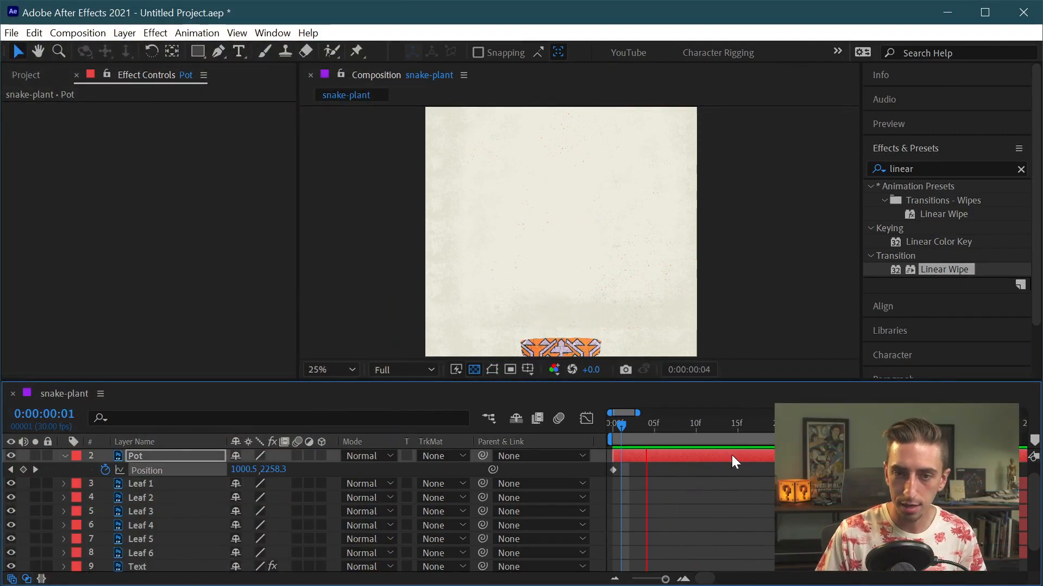
Step: Try Easy Ease on the Pot's second Position keyframe and play back the pot's entrance
drag(734, 424, 747, 424)
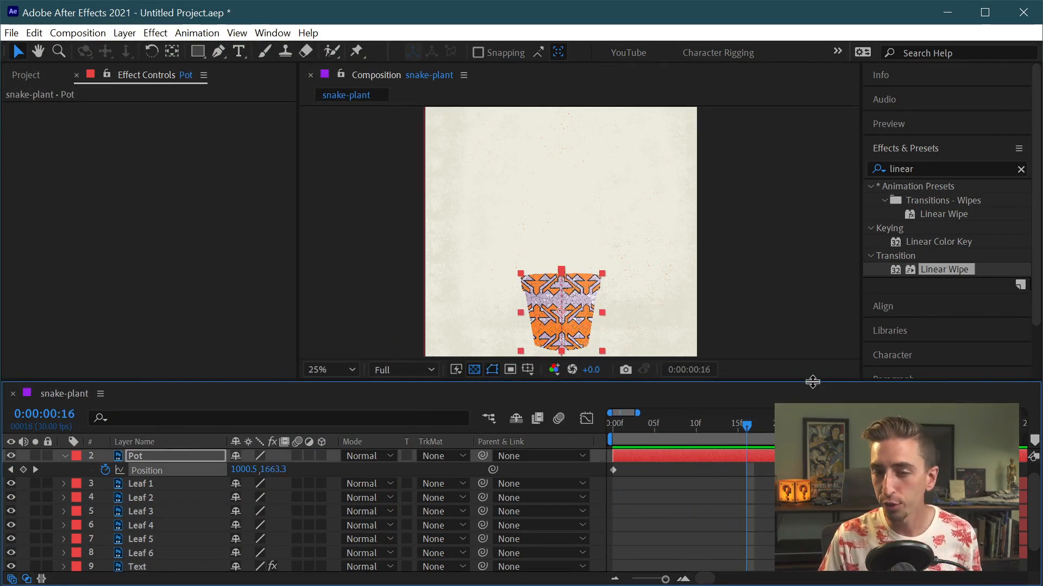
drag(812, 381, 797, 204)
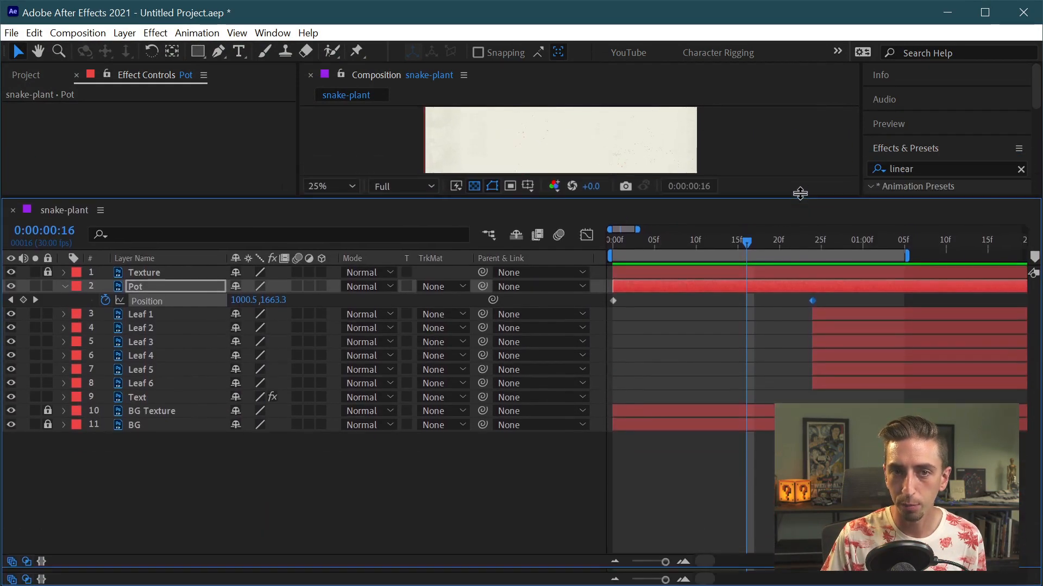
right_click(811, 297)
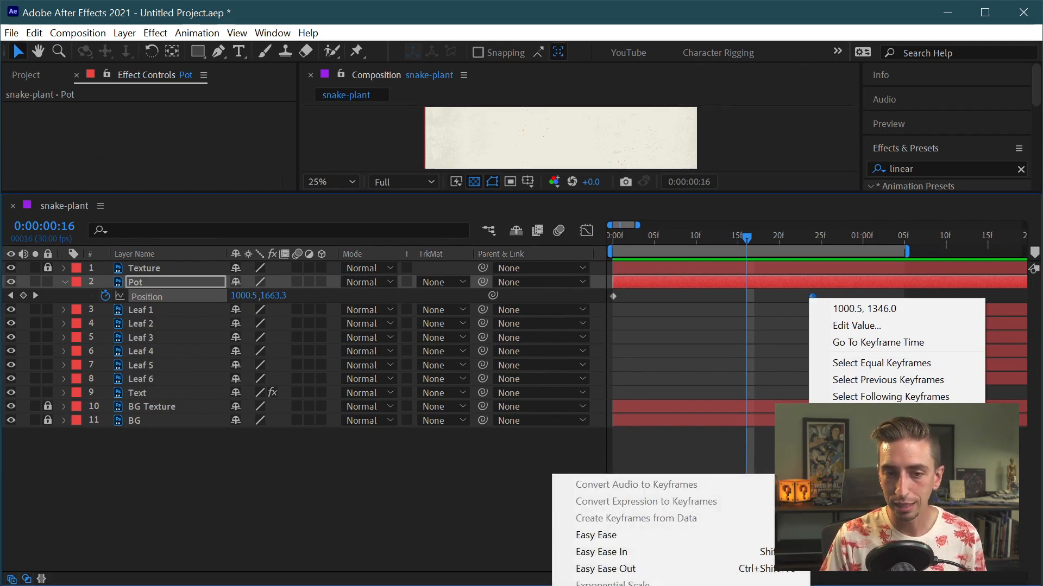
click(682, 536)
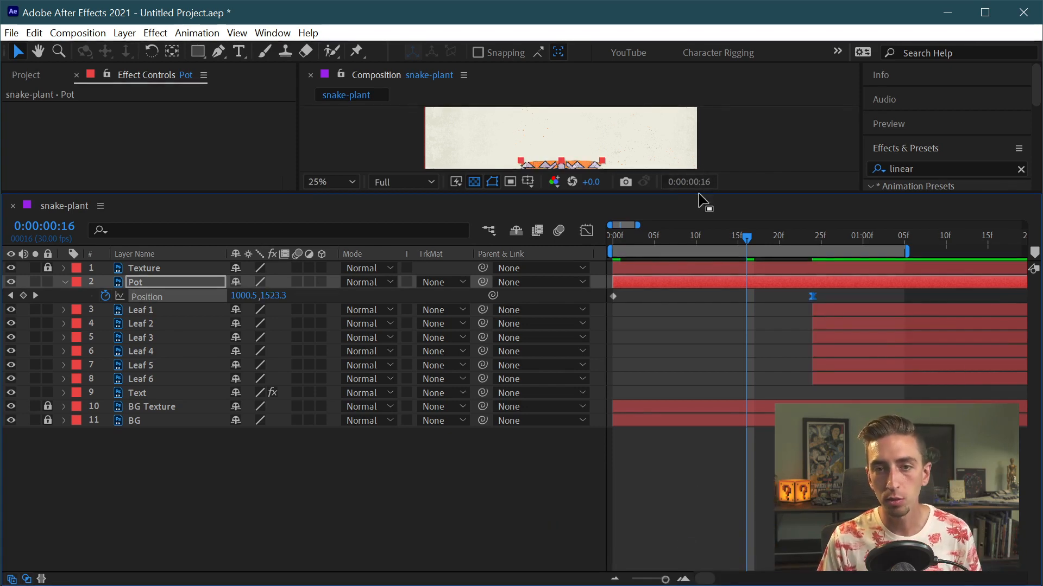
drag(702, 201, 726, 380)
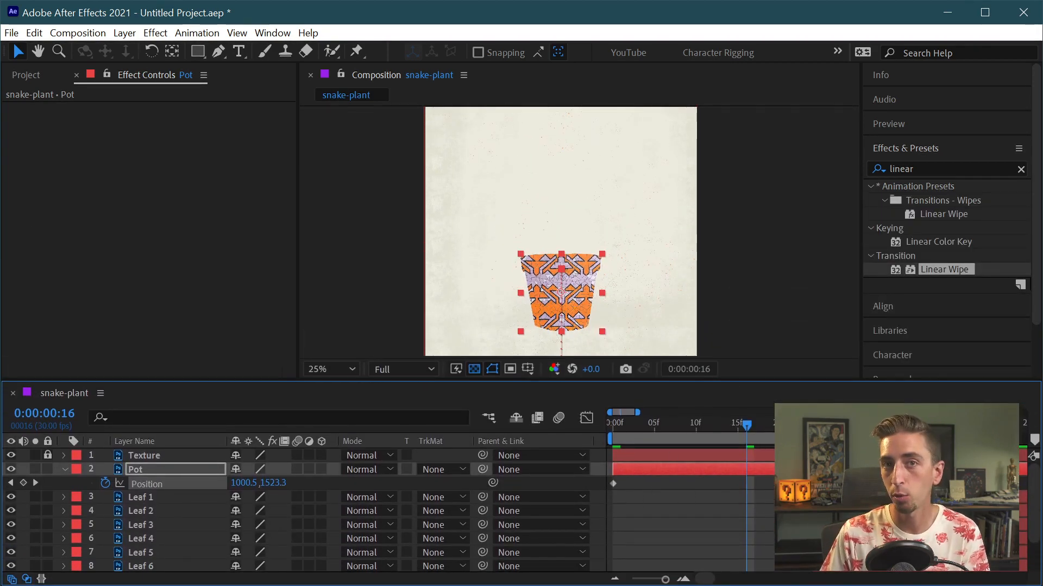
drag(758, 417, 613, 428)
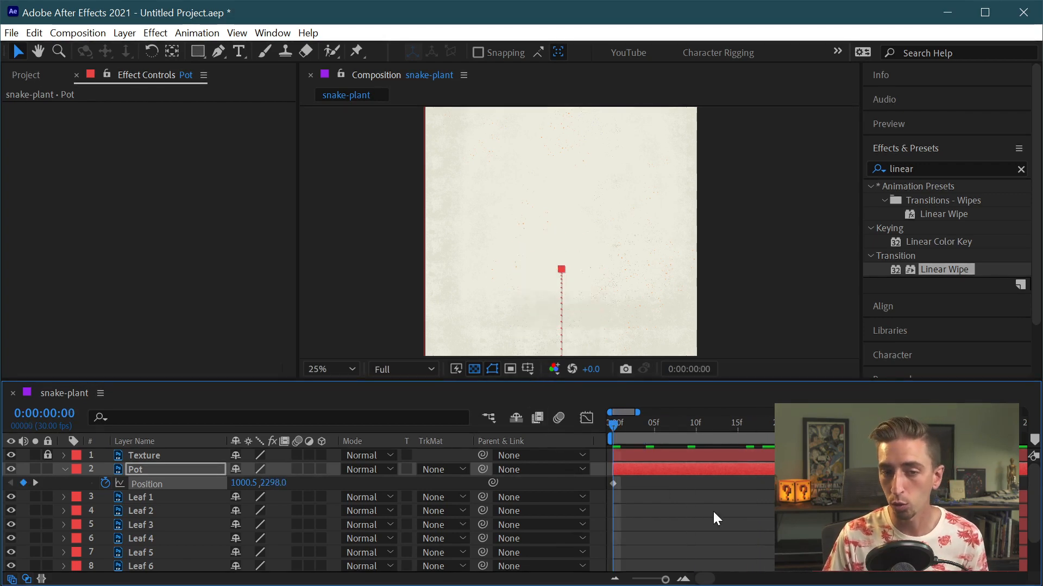
key(space)
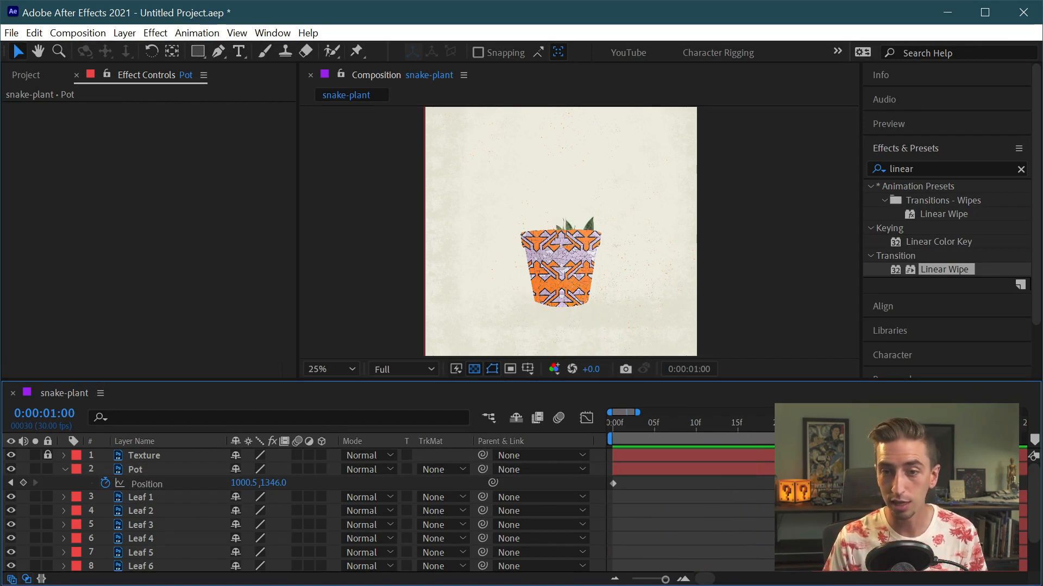
Step: Extend the end of the work area to 0:00:03:19 and play the animation within it
key(minus)
key(minus)
drag(738, 426, 964, 425)
key(minus)
key(n)
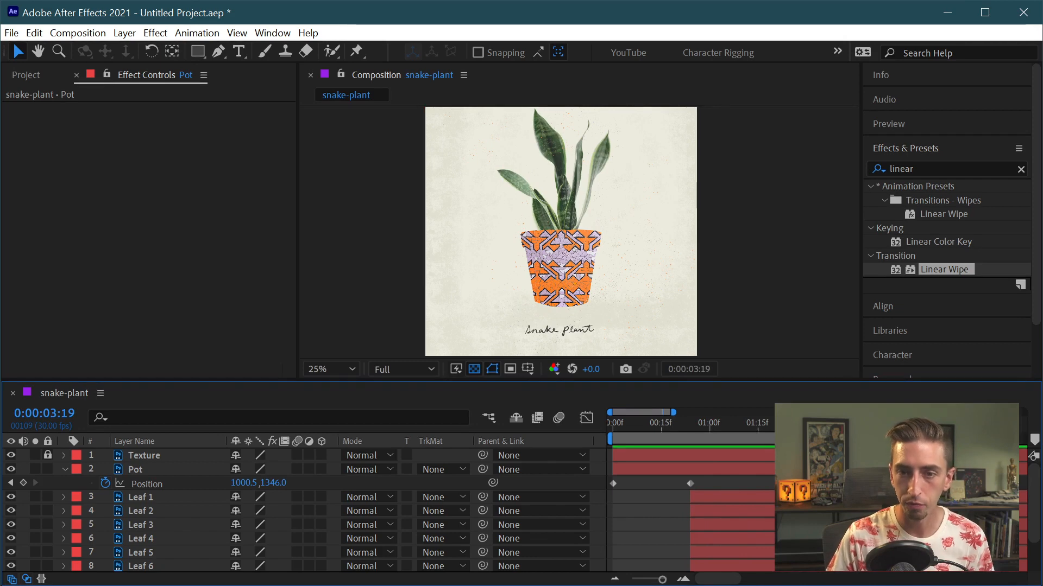
key(space)
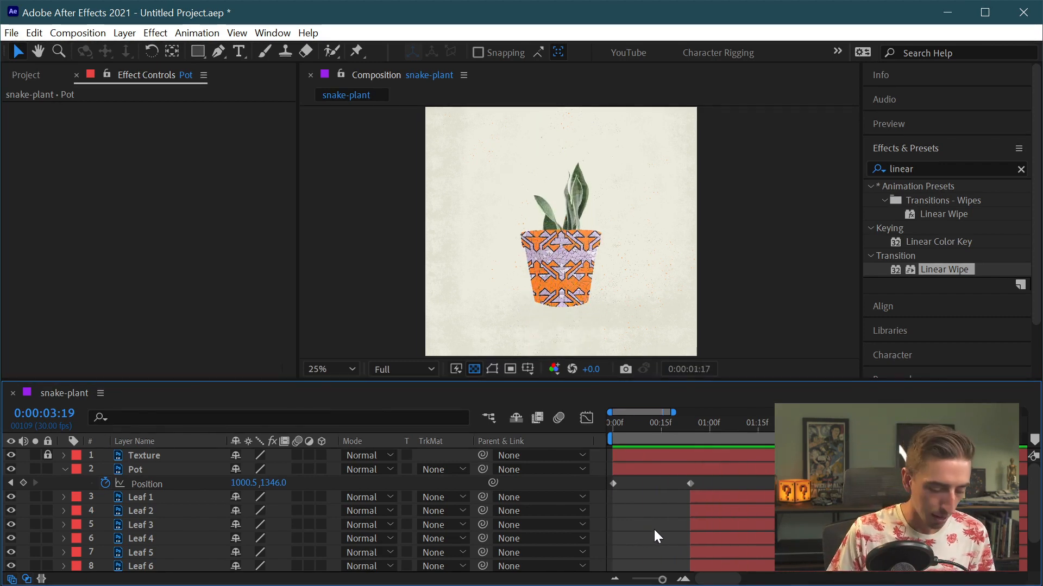
key(space)
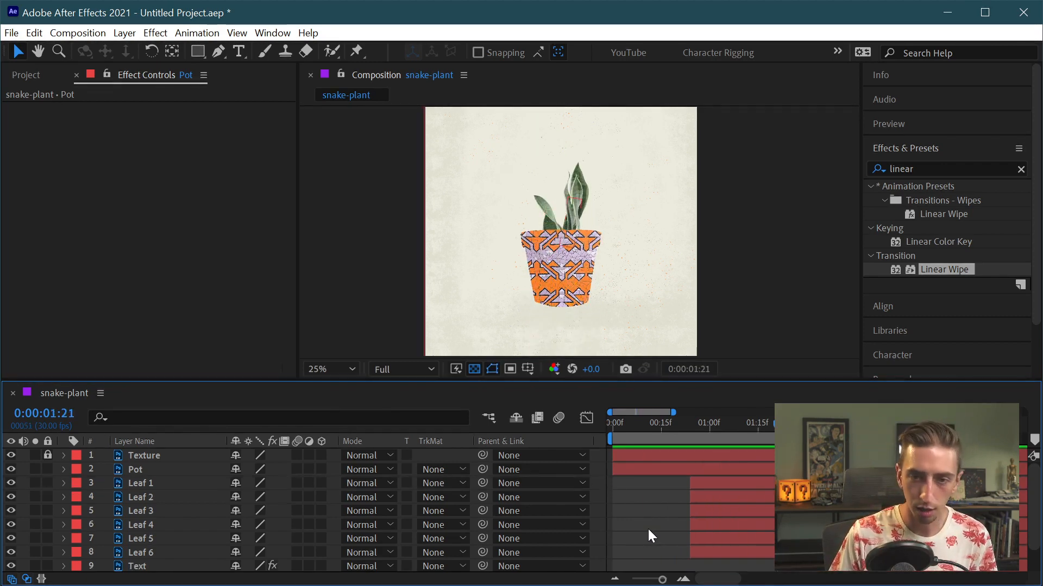
Step: Reveal the keyframes of every animated layer, select them all and apply Easy Ease
key(u)
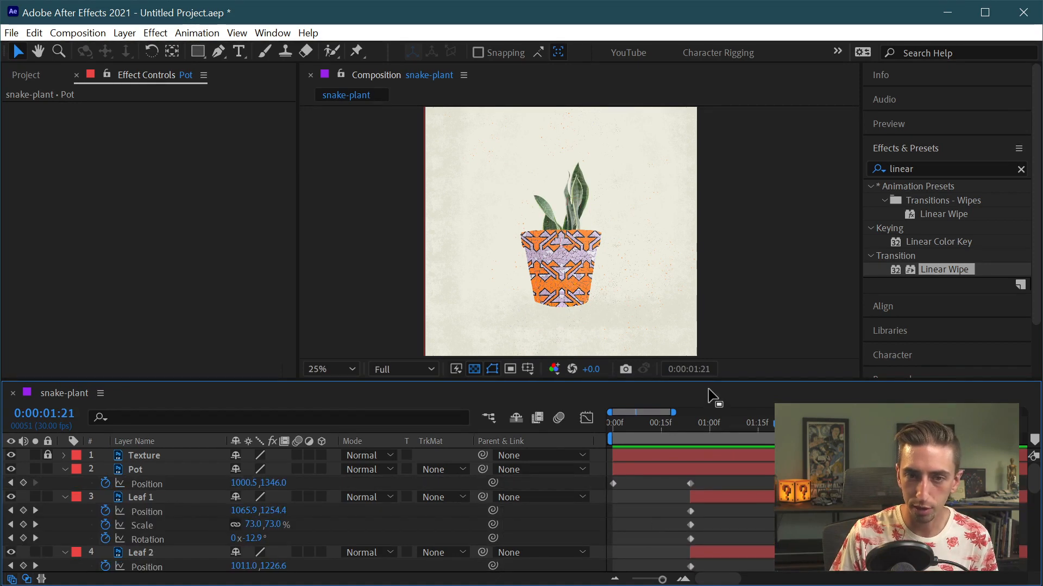
drag(709, 380, 699, 158)
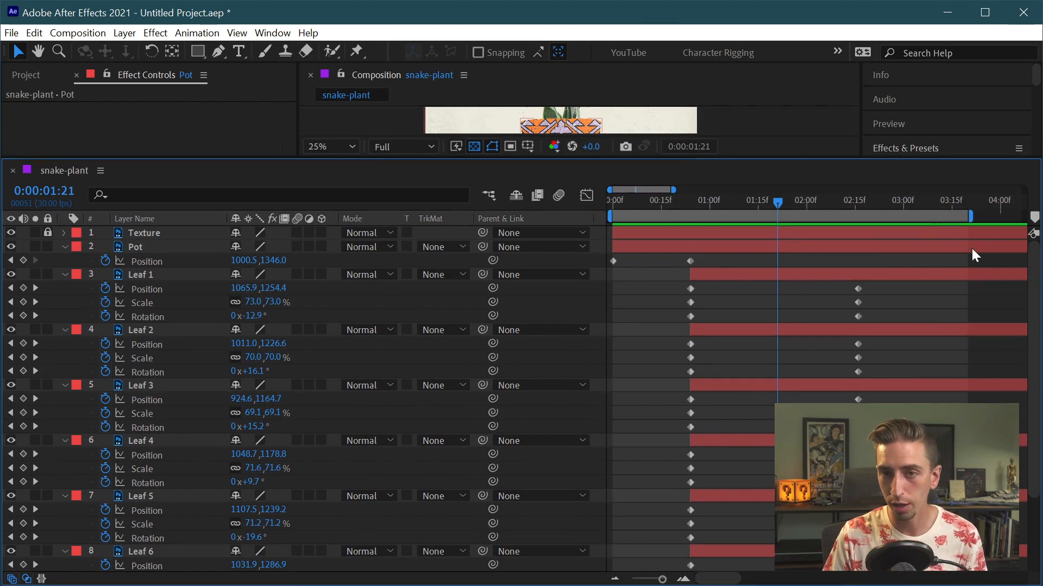
drag(1006, 259, 595, 543)
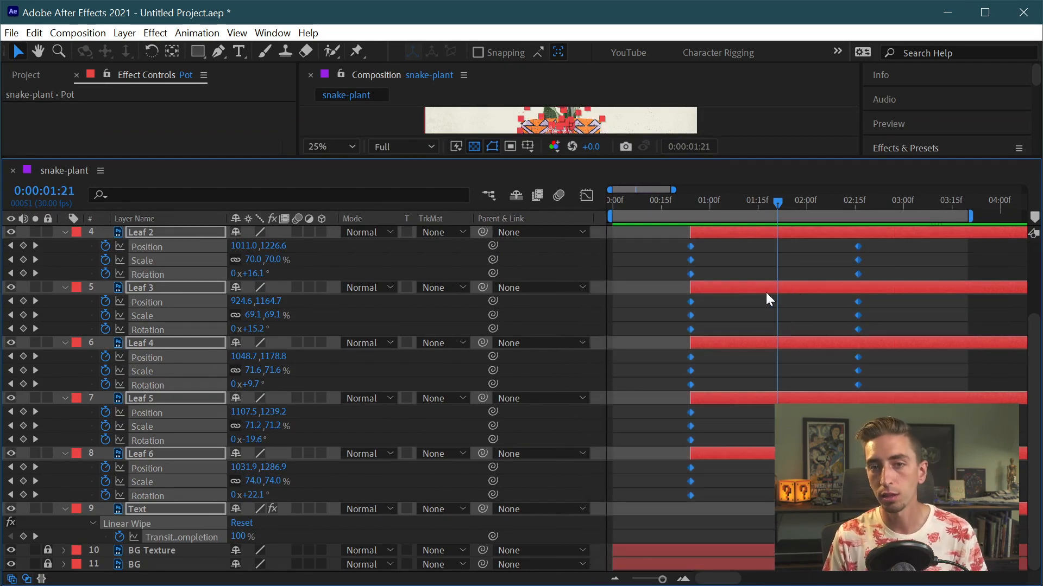
right_click(690, 247)
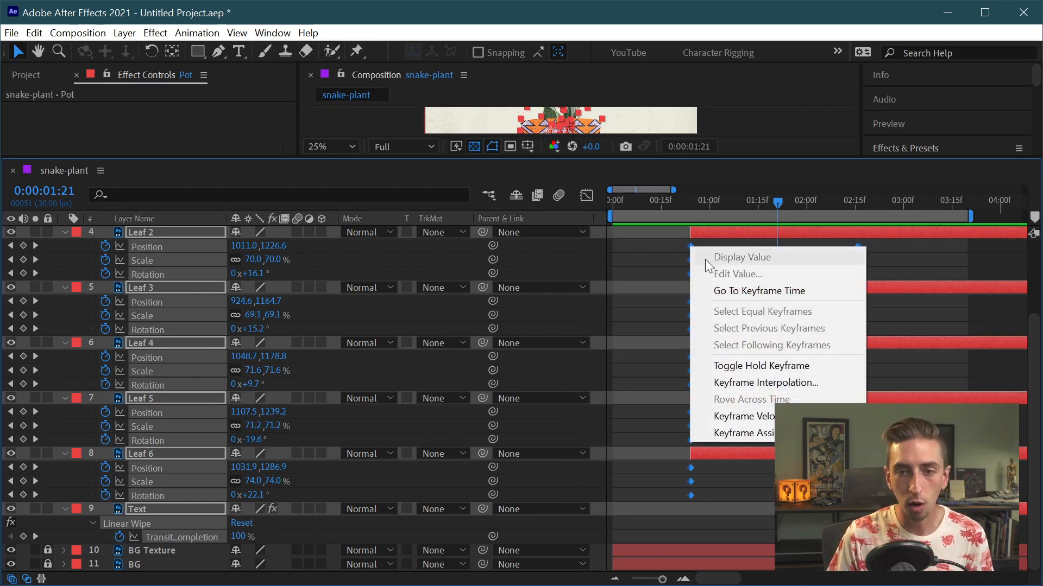
mouse_move(749, 433)
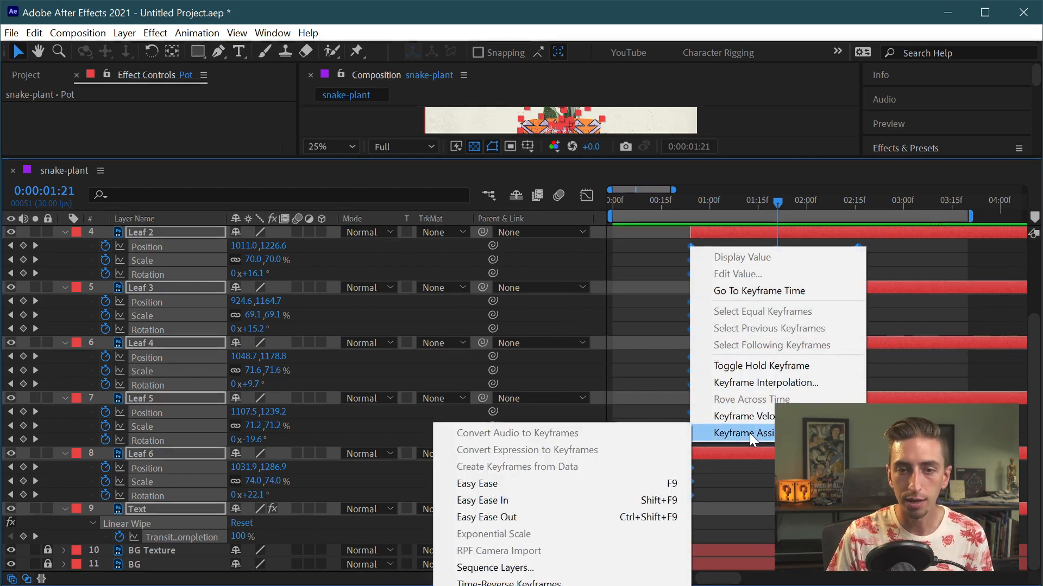
click(598, 484)
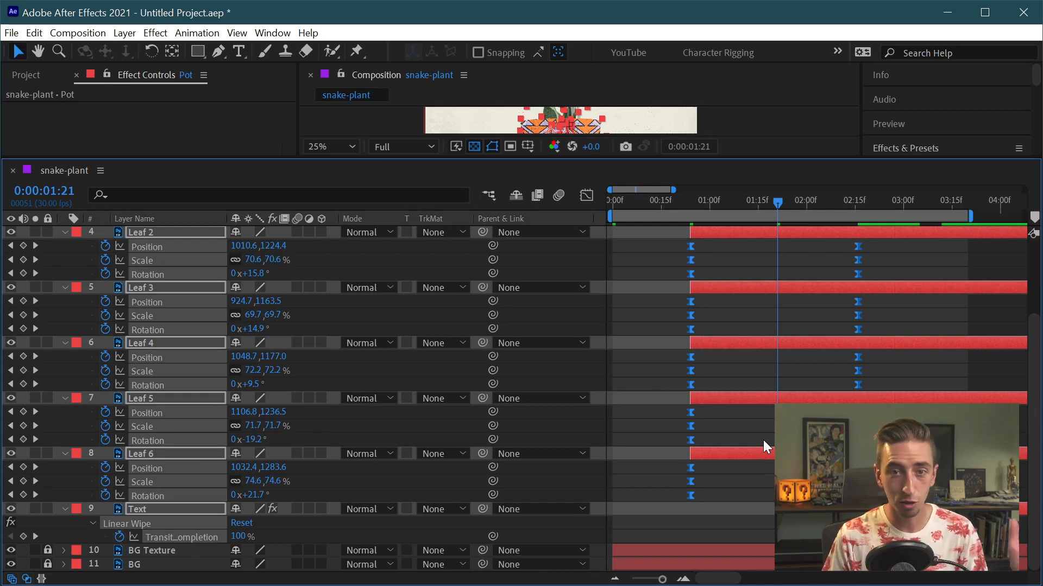
scroll(743, 426, up, 3)
scroll(743, 426, up, 1)
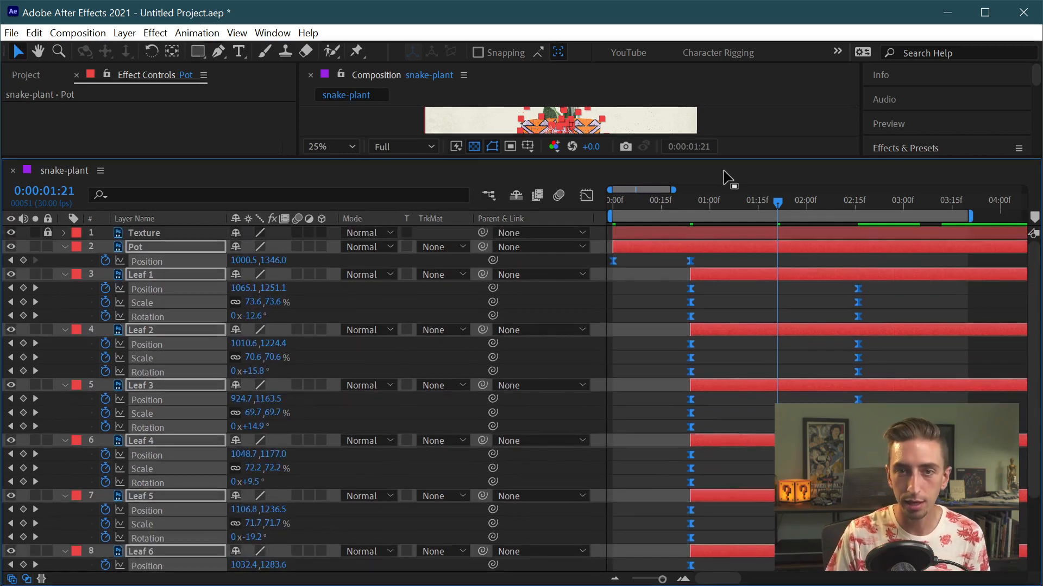
drag(728, 160, 726, 425)
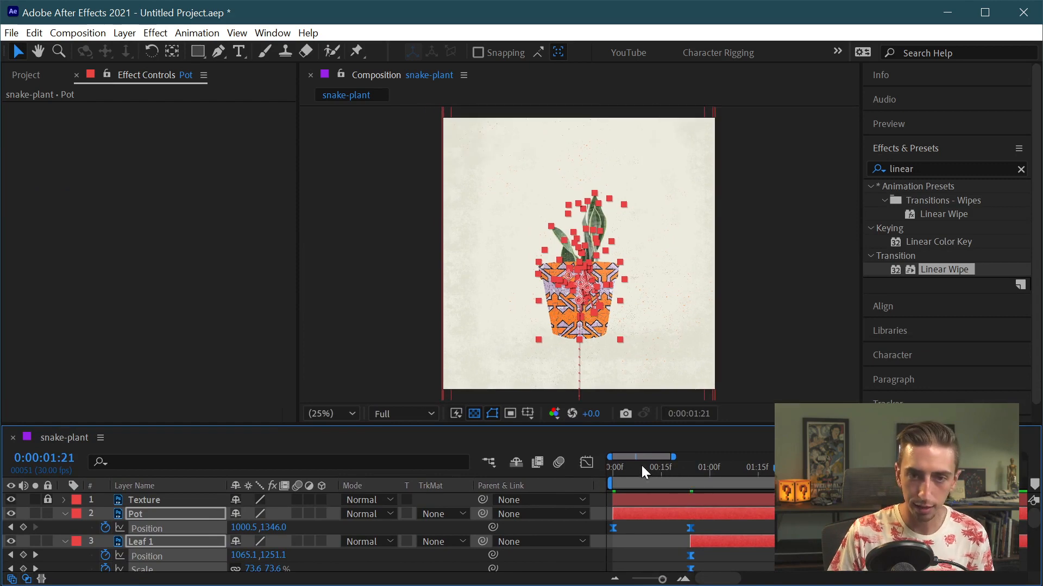
Step: Play the animation from the start of the composition and reapply Easy Ease to all selected keyframes for comparison
click(612, 468)
key(space)
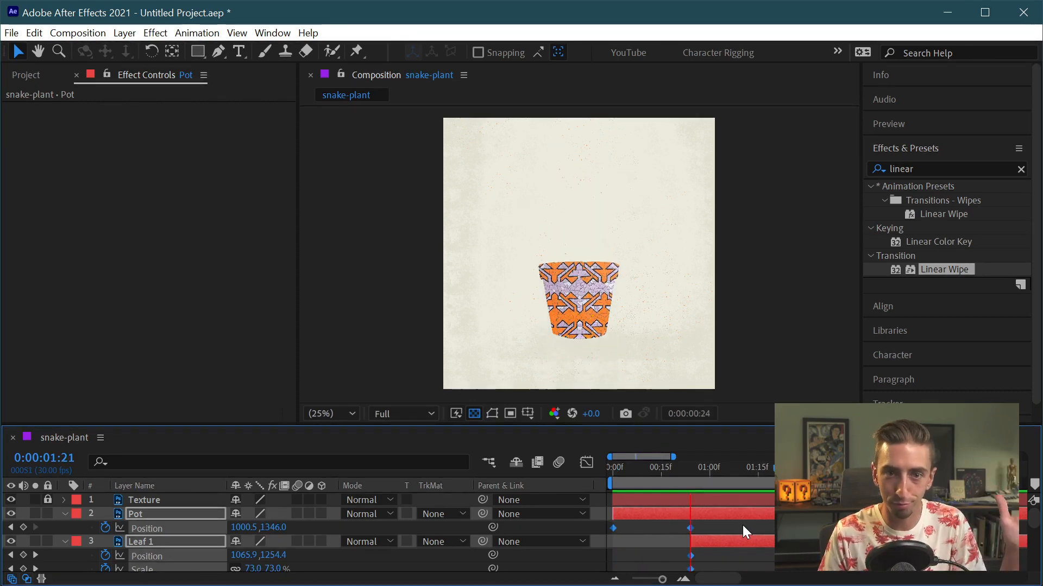
key(F9)
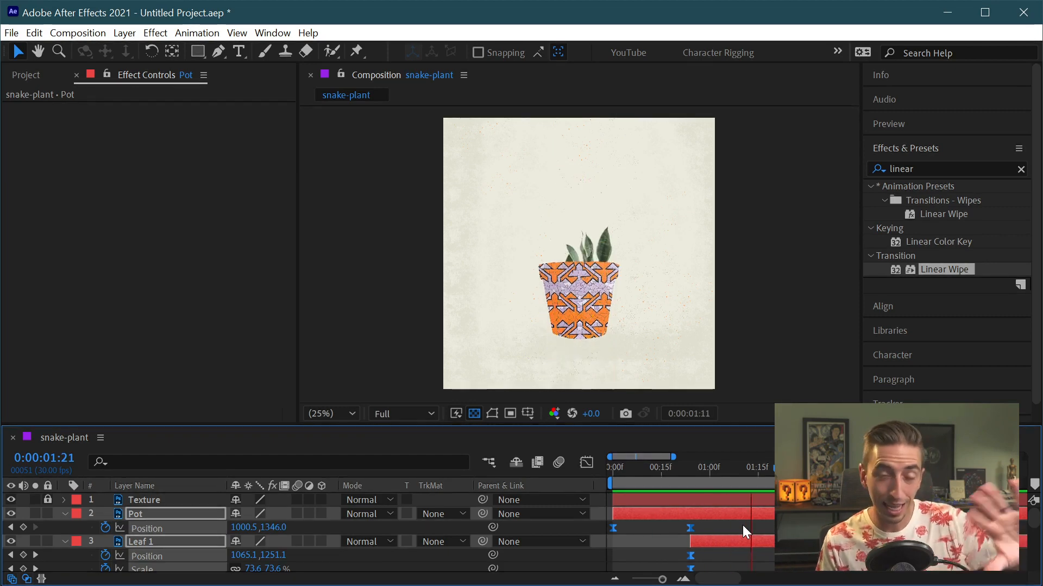
key(space)
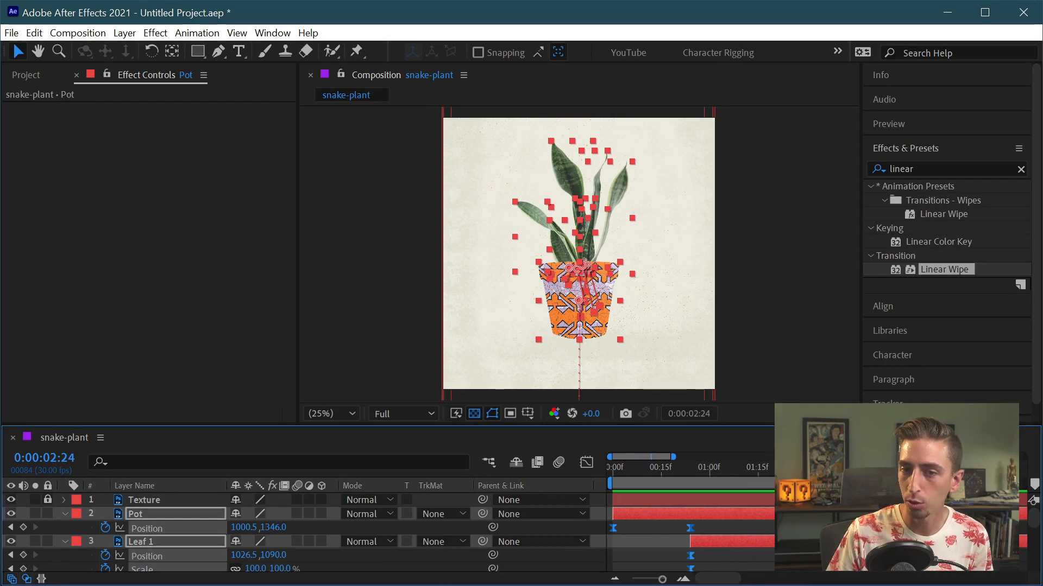
Step: Enlarge the timeline area and display the selected keyframes as a speed graph in the Graph Editor
drag(780, 424, 802, 227)
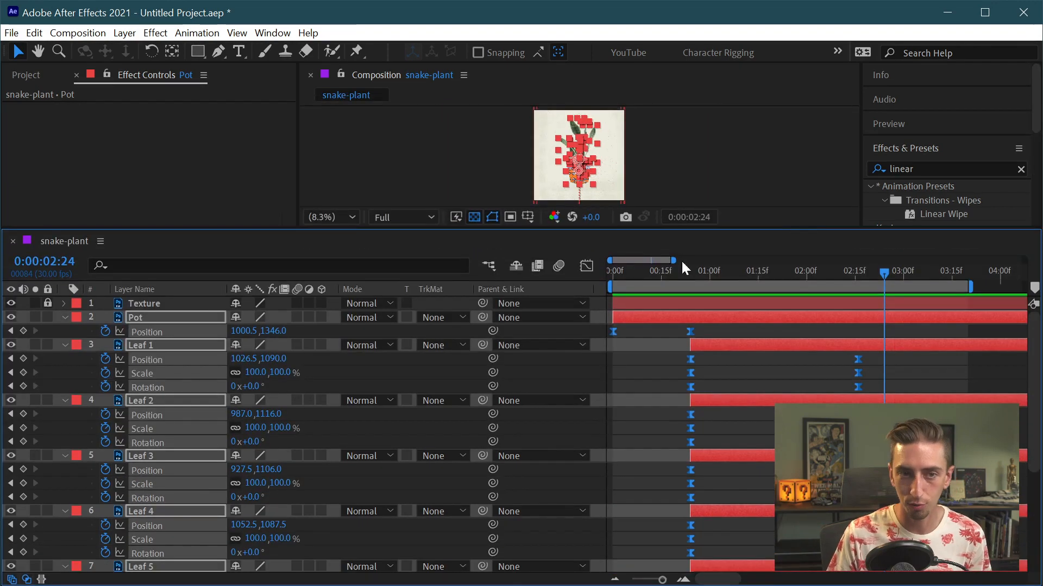
click(580, 270)
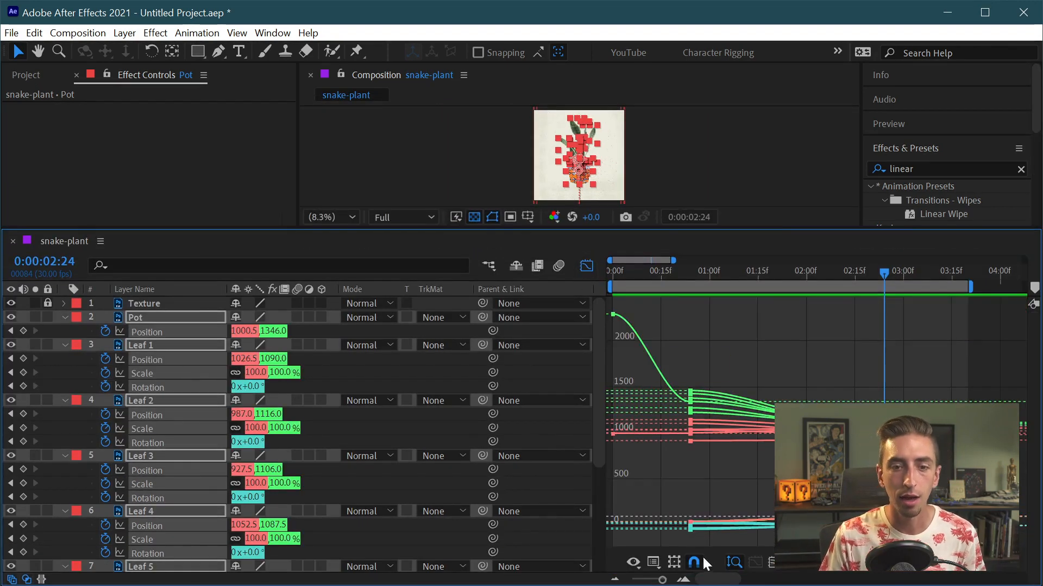
click(653, 563)
click(670, 585)
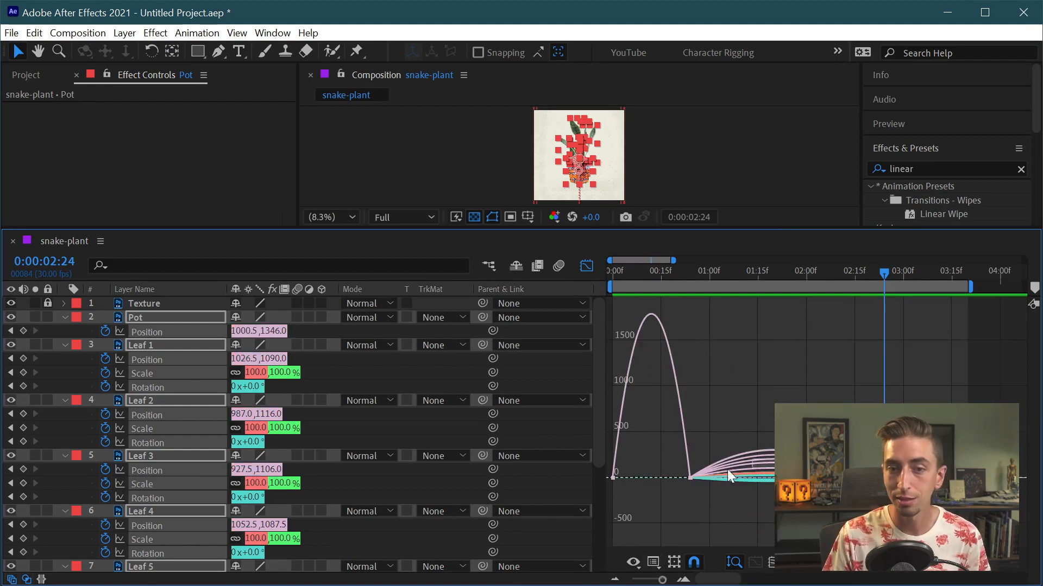
Step: Lengthen the incoming and outgoing ease handles of all selected keyframes on the speed graph to sharpen the speed peaks
drag(604, 491, 605, 492)
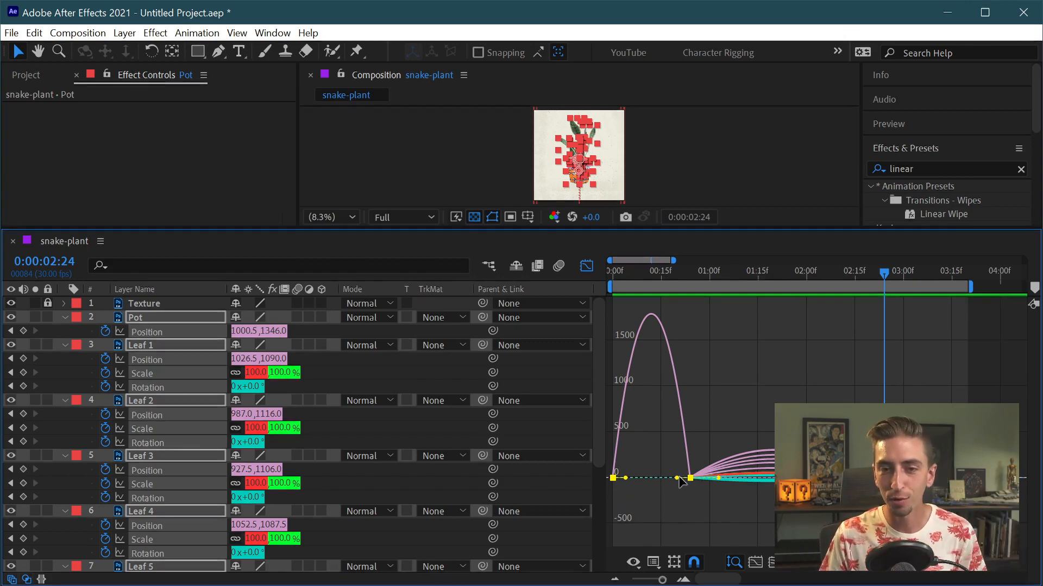
drag(673, 479, 671, 481)
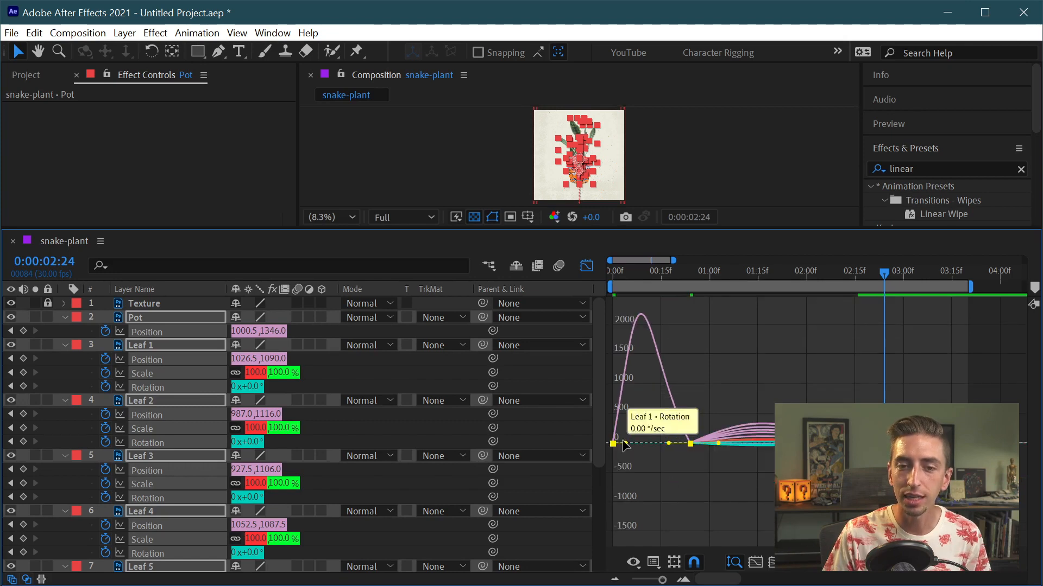
drag(625, 444, 640, 445)
key(ctrl+space)
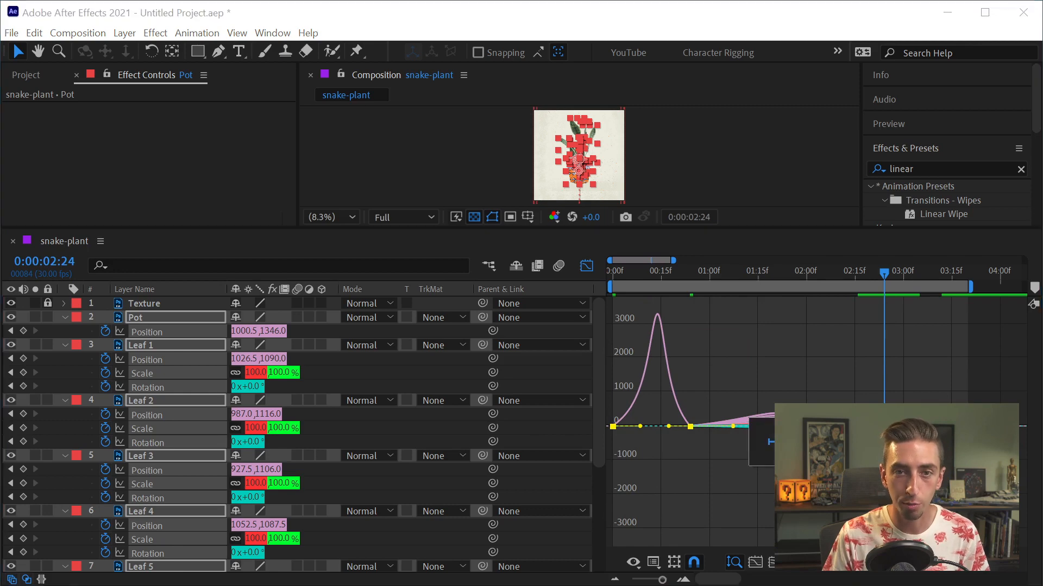
click(772, 350)
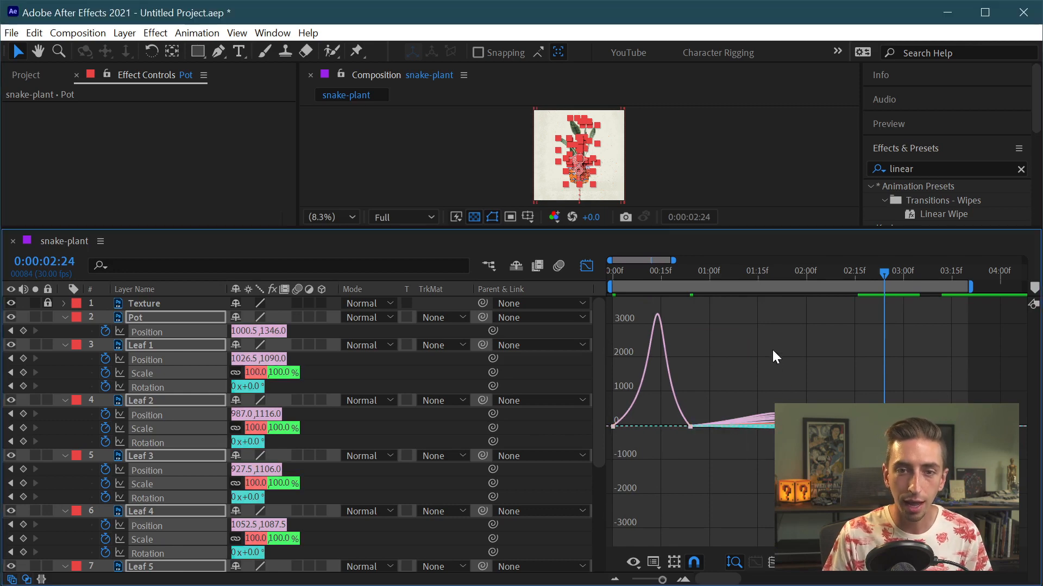
Step: Close the Graph Editor, restore a larger composition view and preview the animation from the start
click(586, 266)
drag(608, 227, 608, 424)
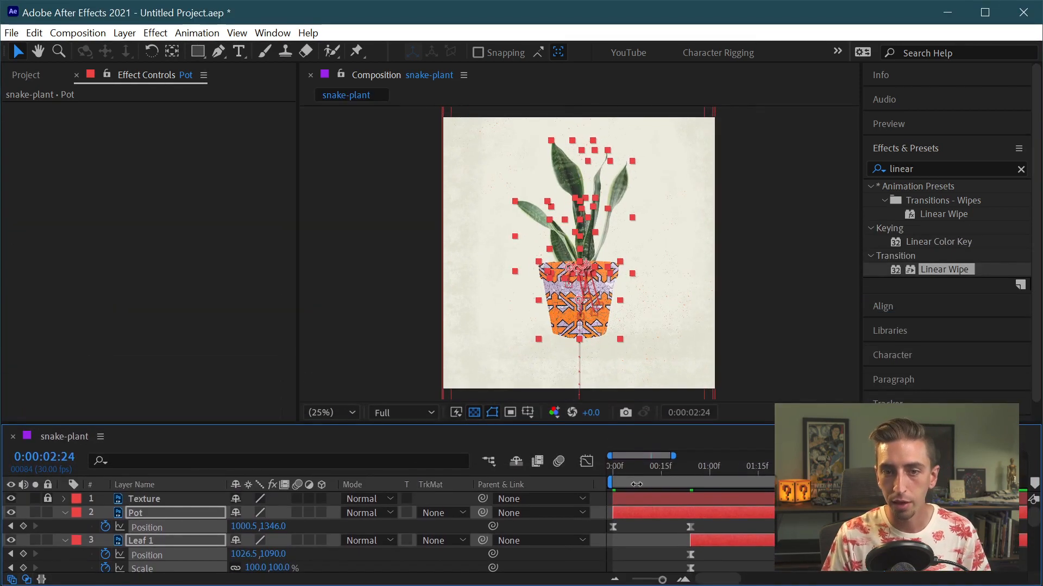
click(616, 479)
key(space)
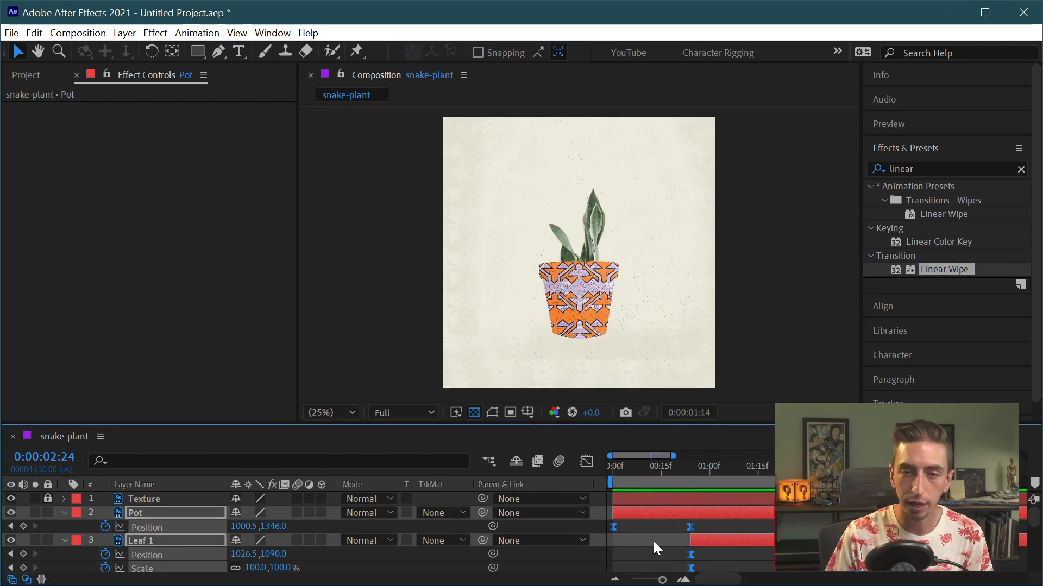
key(space)
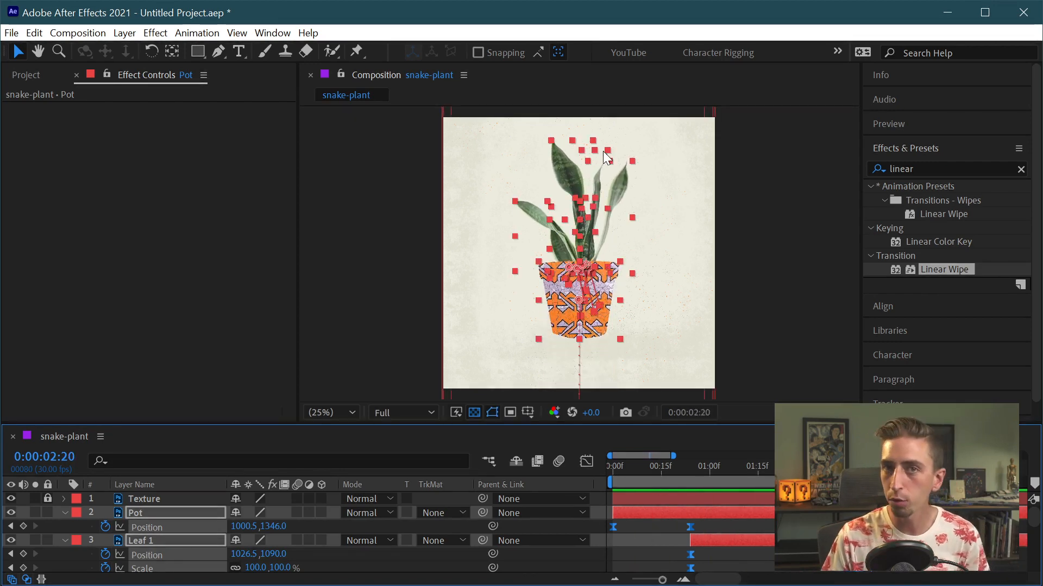
Step: Collapse the keyframed properties of all layers, resize the timeline to show every layer and review the leaf growth around 0:00:02:02
click(768, 251)
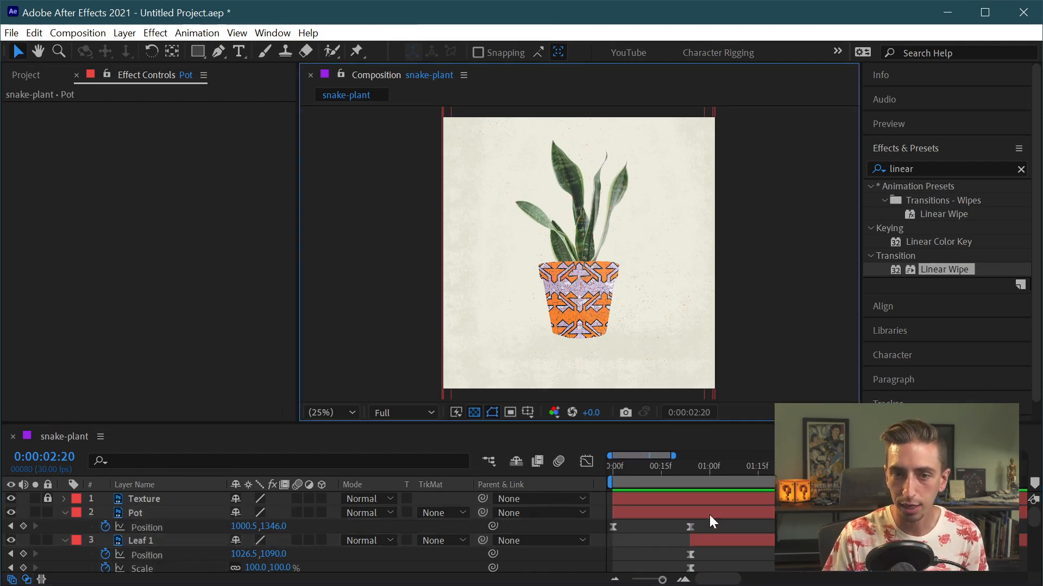
key(u)
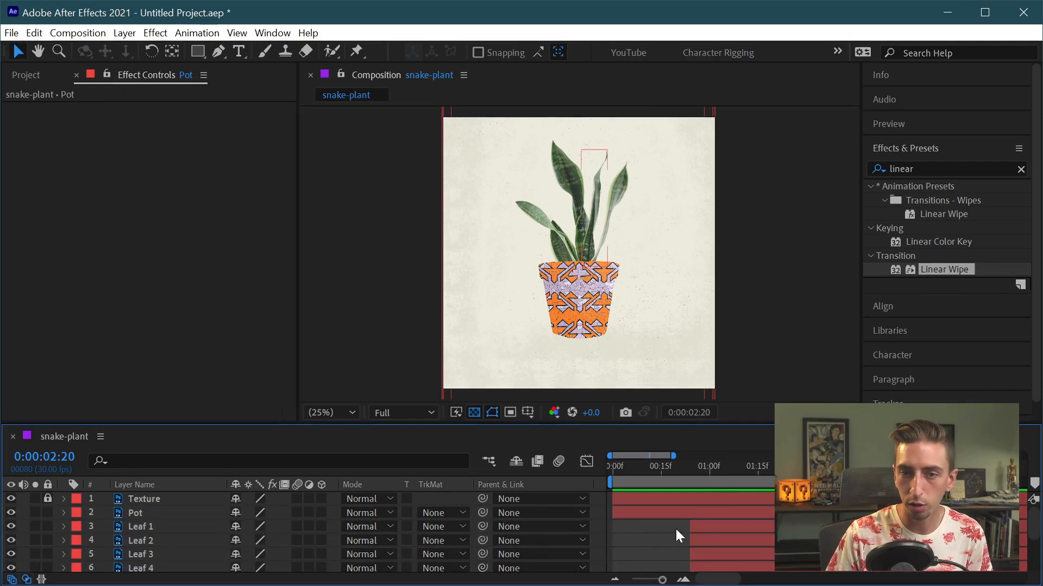
drag(749, 423, 749, 338)
click(710, 444)
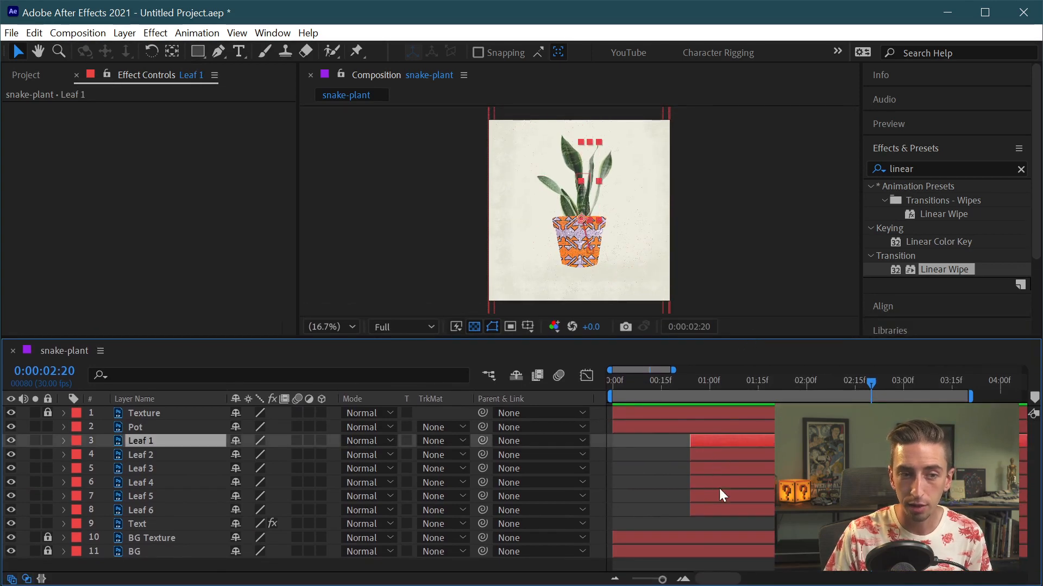
drag(707, 389, 810, 378)
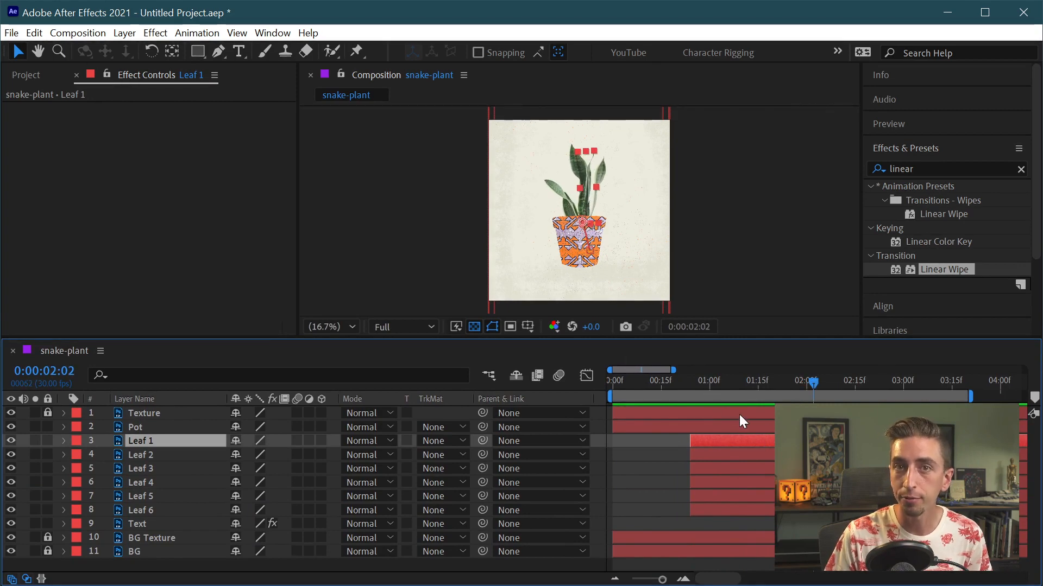
click(650, 458)
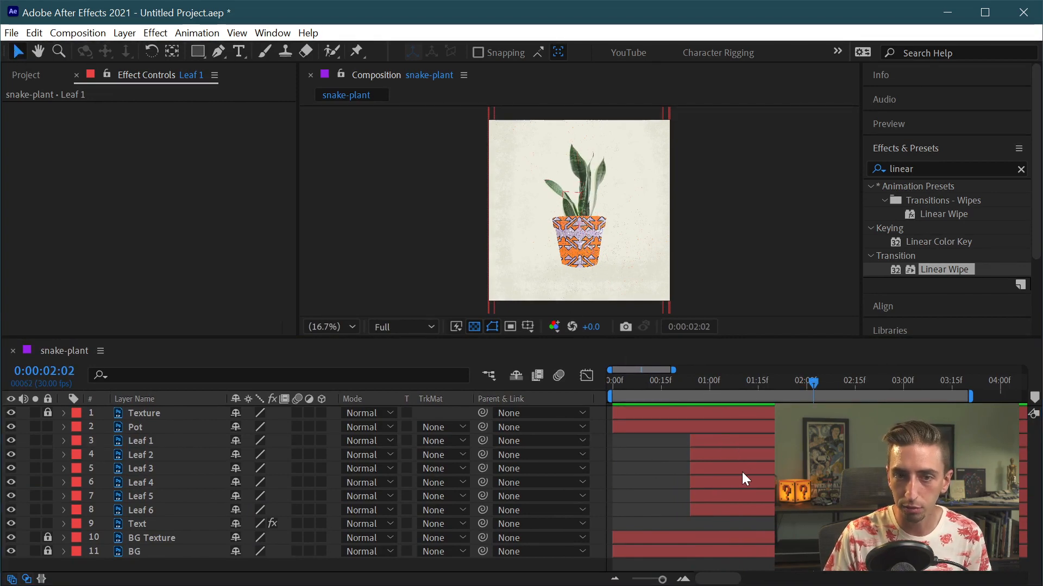
Step: Stagger the Leaf 2 to Leaf 6 layers at slightly different start times after Leaf 1 and preview the leaves from the start
drag(713, 510, 722, 454)
click(724, 468)
key(Home)
key(space)
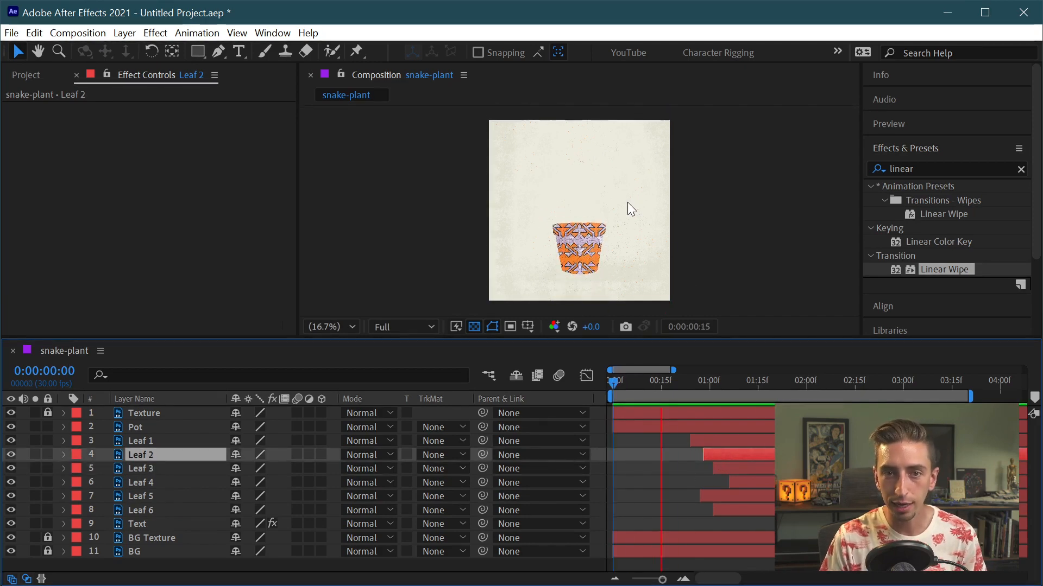
scroll(589, 176, up, 1)
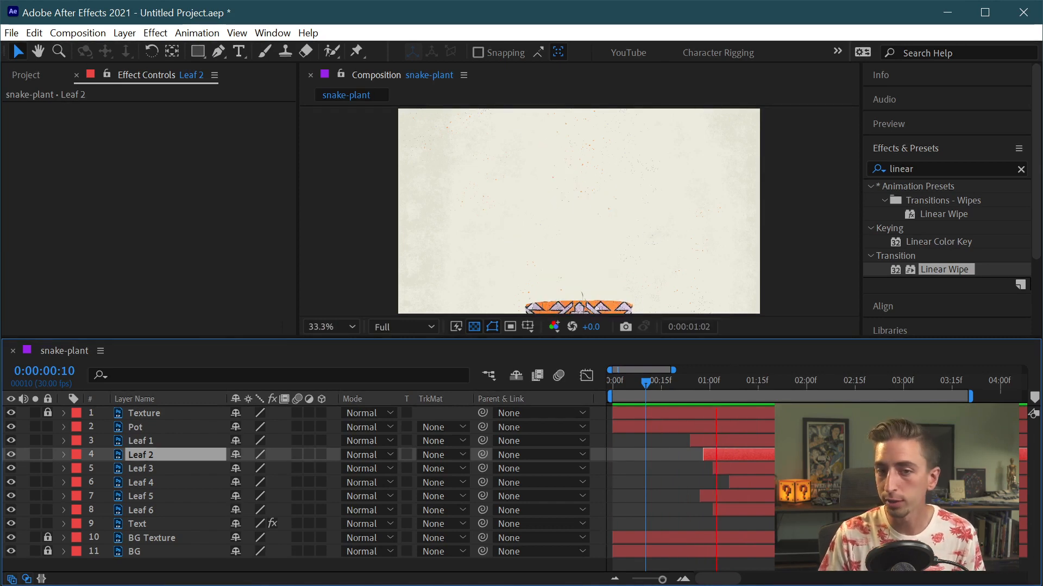
Step: Shift Leaf 1 and Leaf 3 earlier in time and Leaf 2, Leaf 4 and Leaf 5 later to widen the stagger
mouse_move(730, 445)
mouse_down()
mouse_move(705, 444)
mouse_move(721, 462)
mouse_up()
click(741, 454)
click(751, 485)
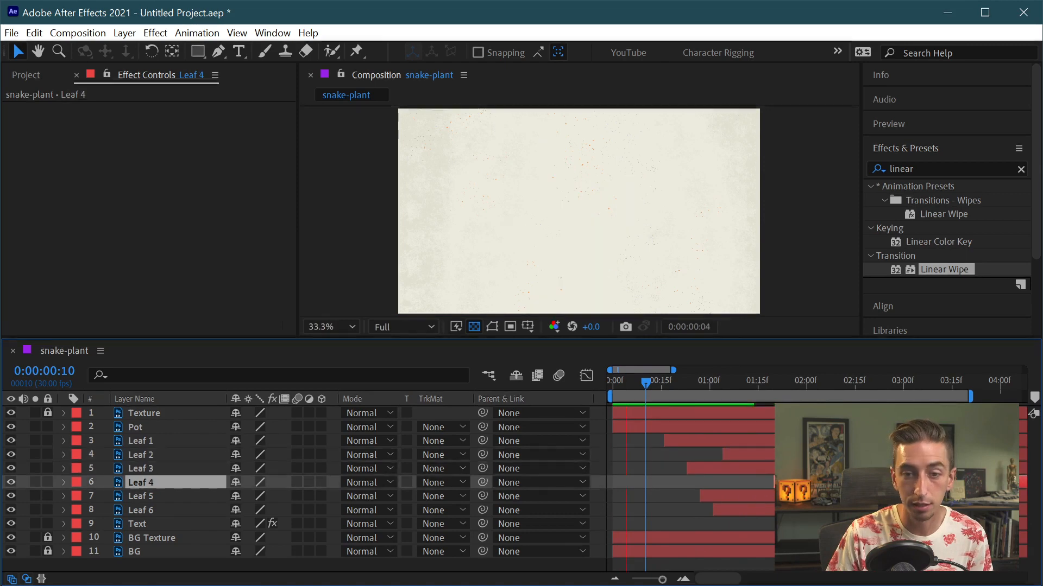
click(750, 499)
drag(750, 498, 801, 499)
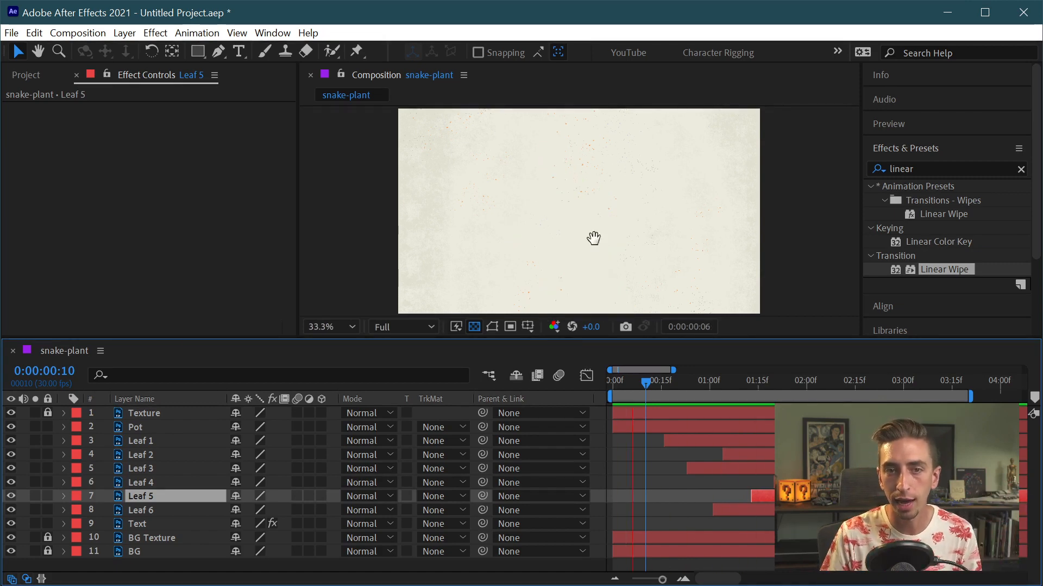
Step: Check the leaves at 0:00:02:06, shift Leaf 1 much later, and move Leaf 6 earlier and Leaf 3 slightly later
click(827, 387)
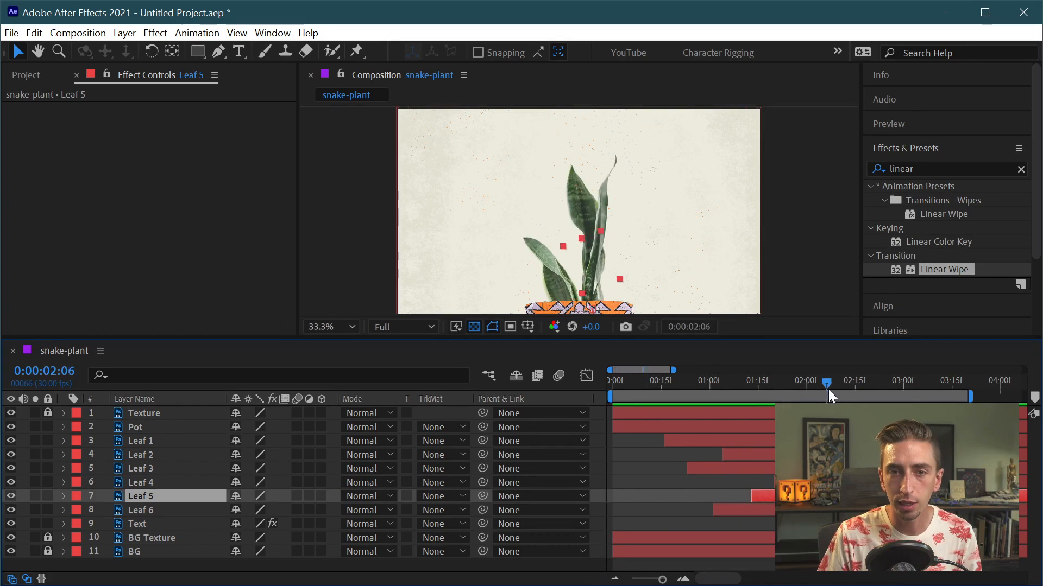
click(607, 180)
drag(683, 445, 793, 444)
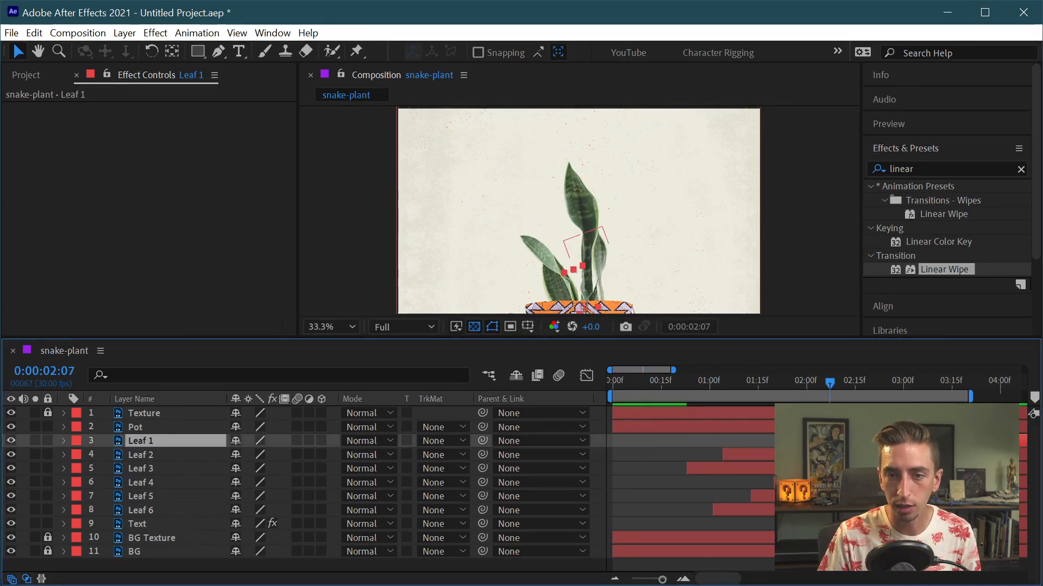
drag(792, 493, 738, 507)
drag(731, 468, 742, 468)
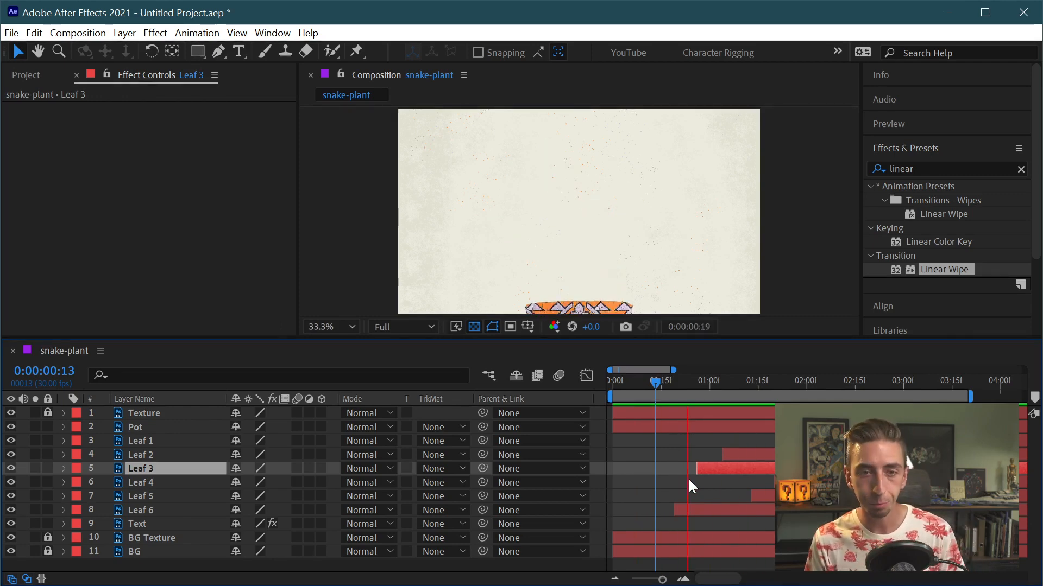
Step: Check where the pot settles at 0:00:00:24 and move the Leaf 6 layer to start at that time
key(space)
drag(633, 277, 619, 178)
drag(672, 384, 689, 383)
click(699, 511)
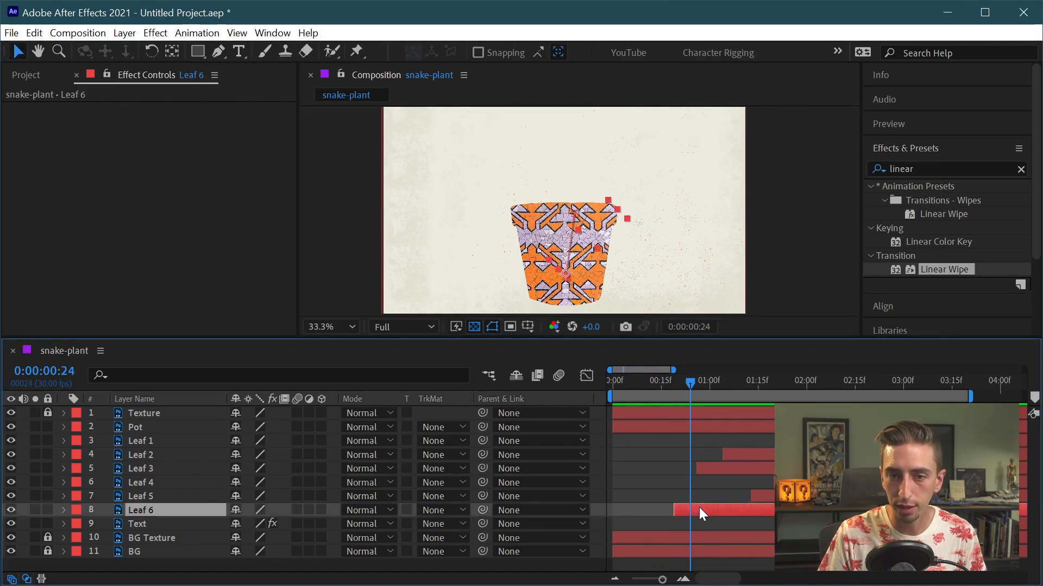
drag(706, 509, 712, 507)
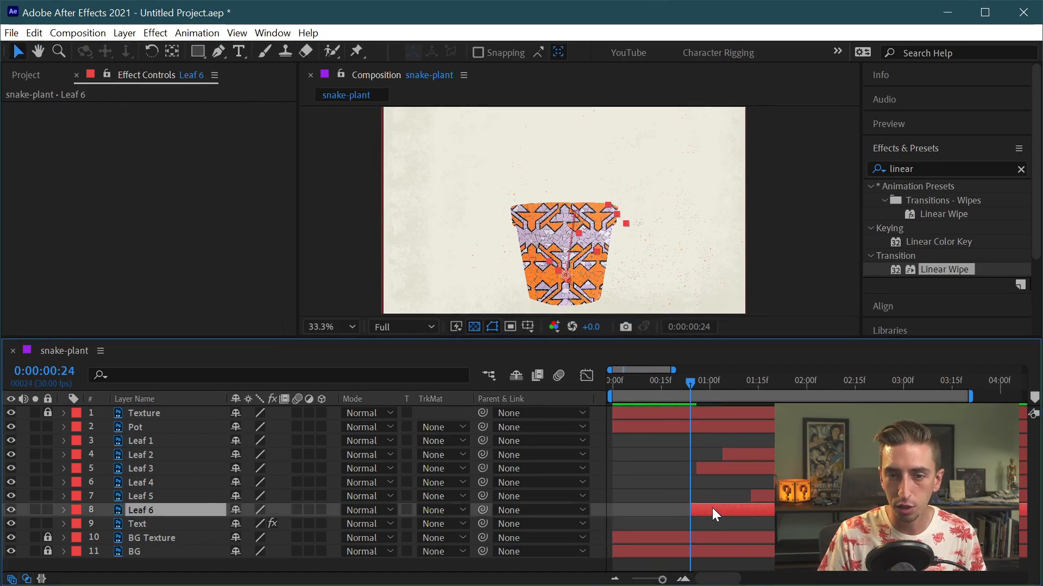
Step: Play back the staggered leaf growth and fit the whole composition in an enlarged view
key(space)
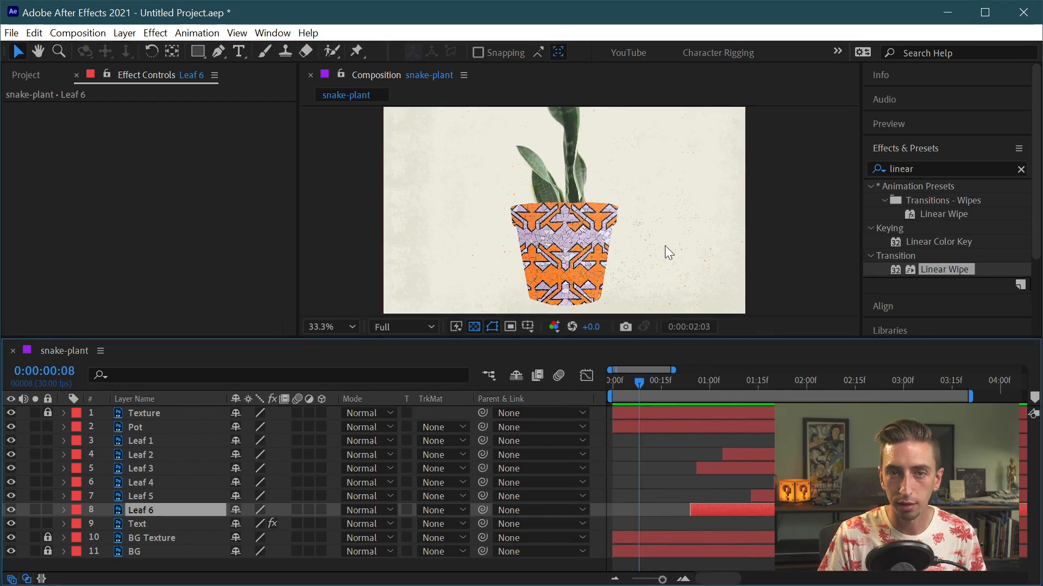
key(v)
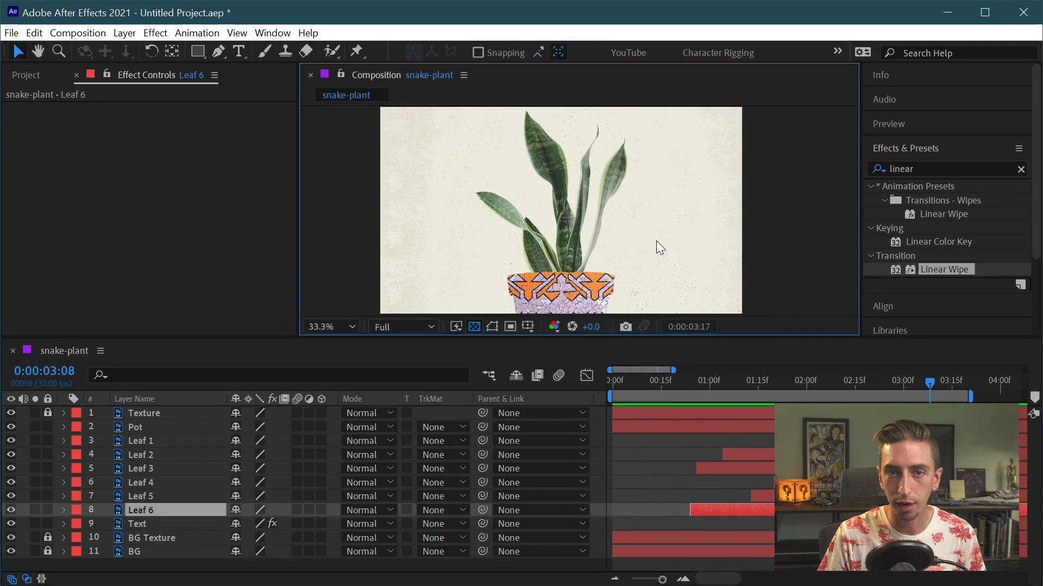
key(space)
key(comma)
click(333, 329)
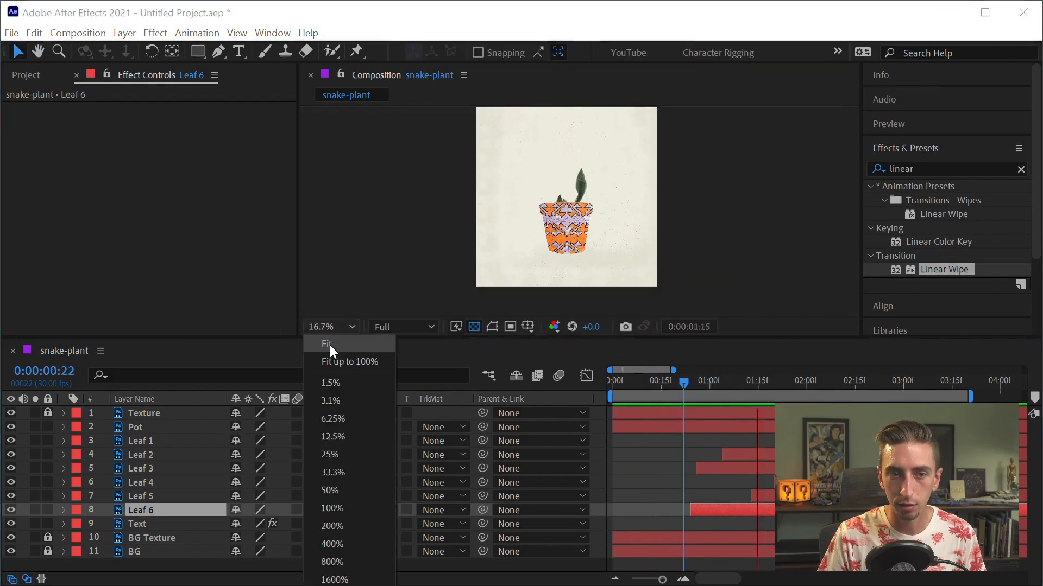
click(330, 343)
drag(625, 340, 621, 418)
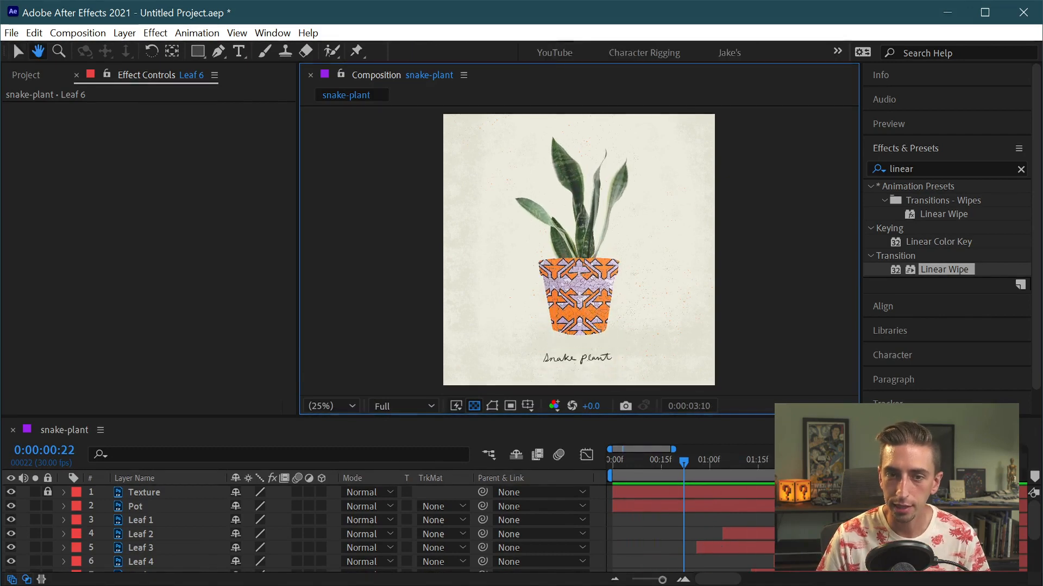
key(space)
Step: Shift the Text layer slightly later in time and play the whole animation from the start
drag(891, 538, 918, 537)
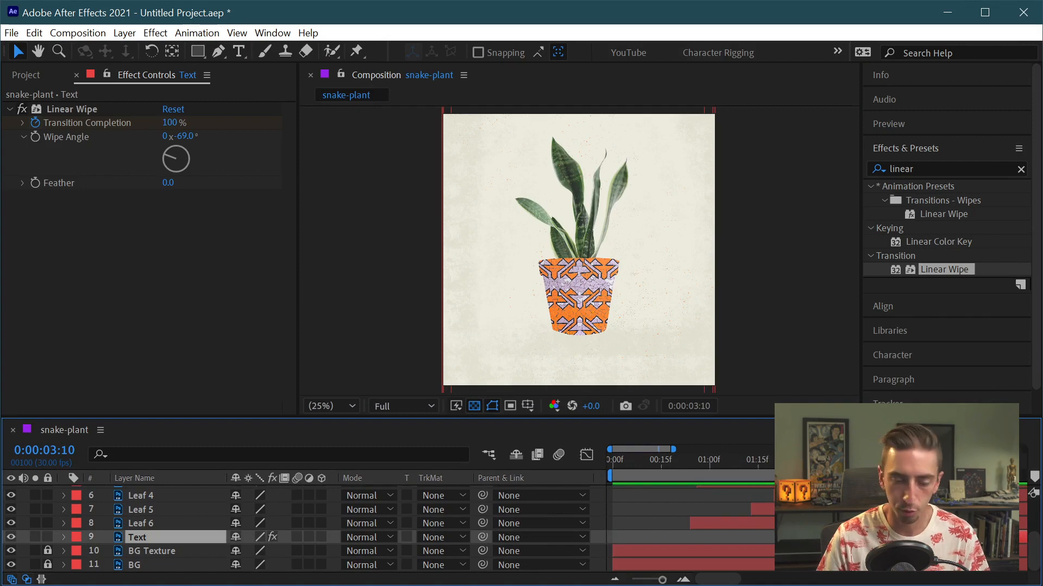
scroll(891, 527, down, 5)
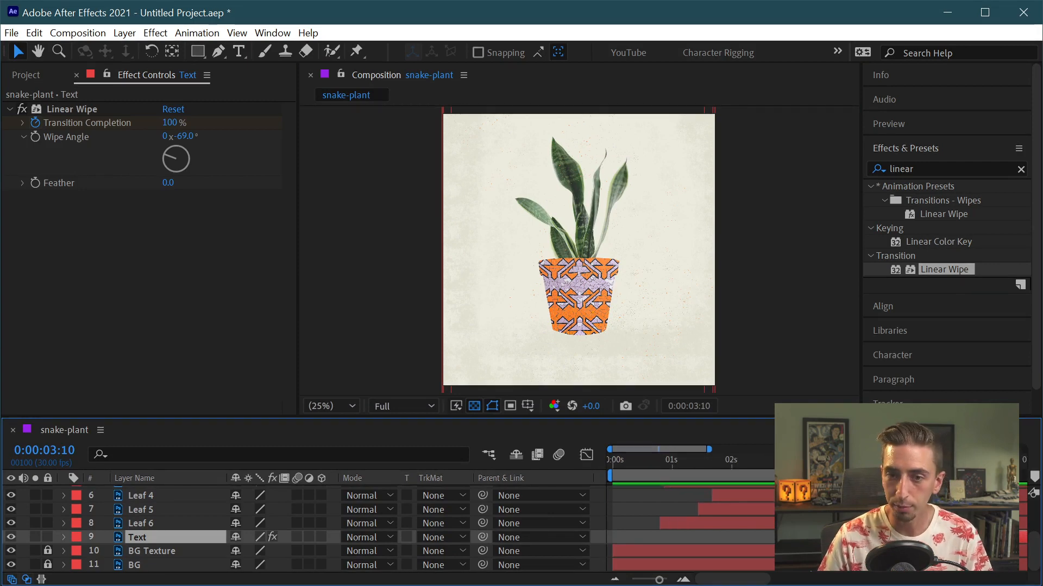
drag(810, 461, 610, 461)
key(space)
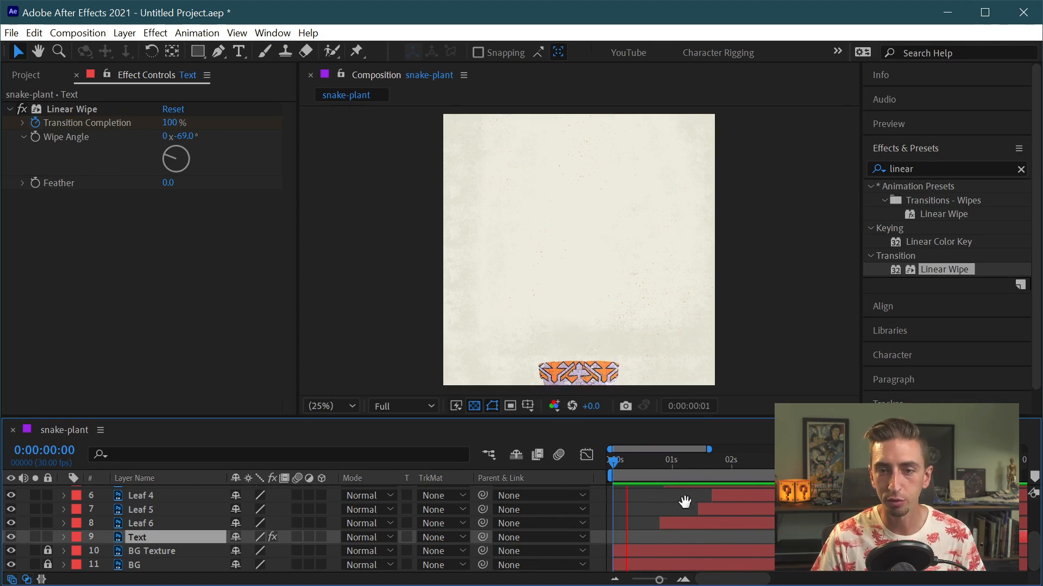
key(space)
key(End)
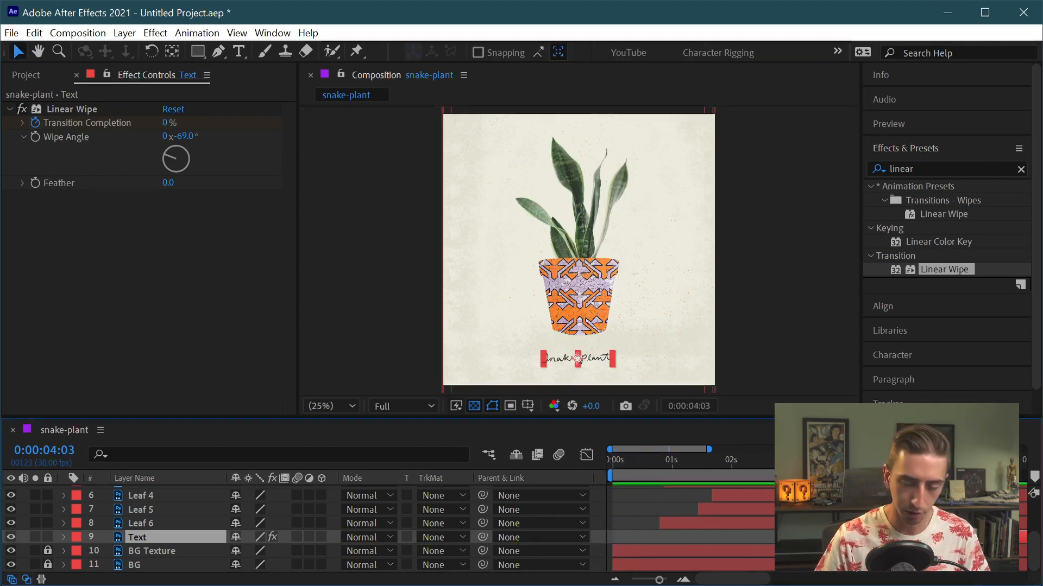
Step: Move the Text layer's last Linear Wipe Transition Completion keyframe slightly later, to 0:00:04:03
key(u)
drag(839, 568, 856, 568)
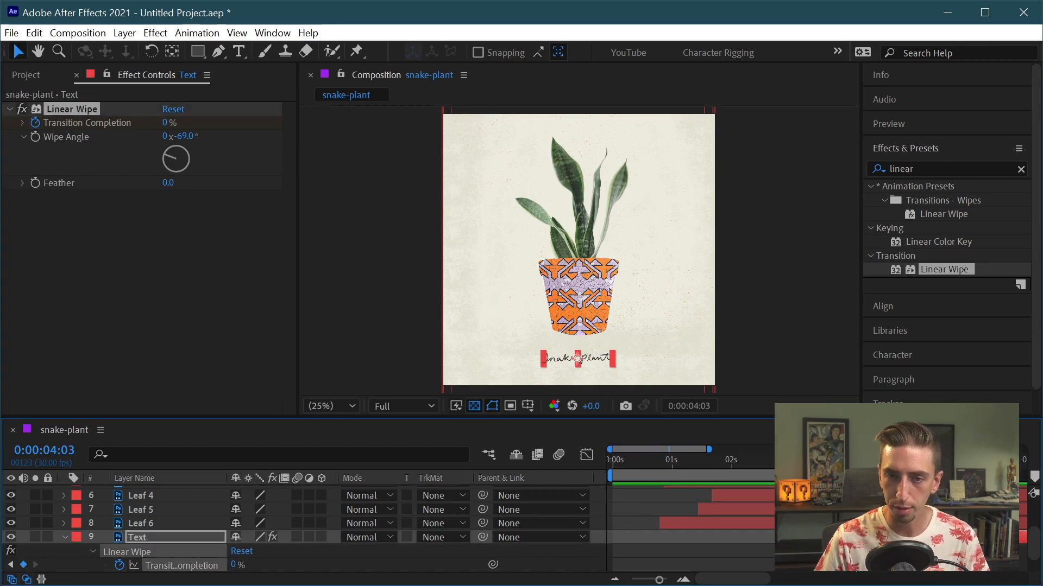
key(u)
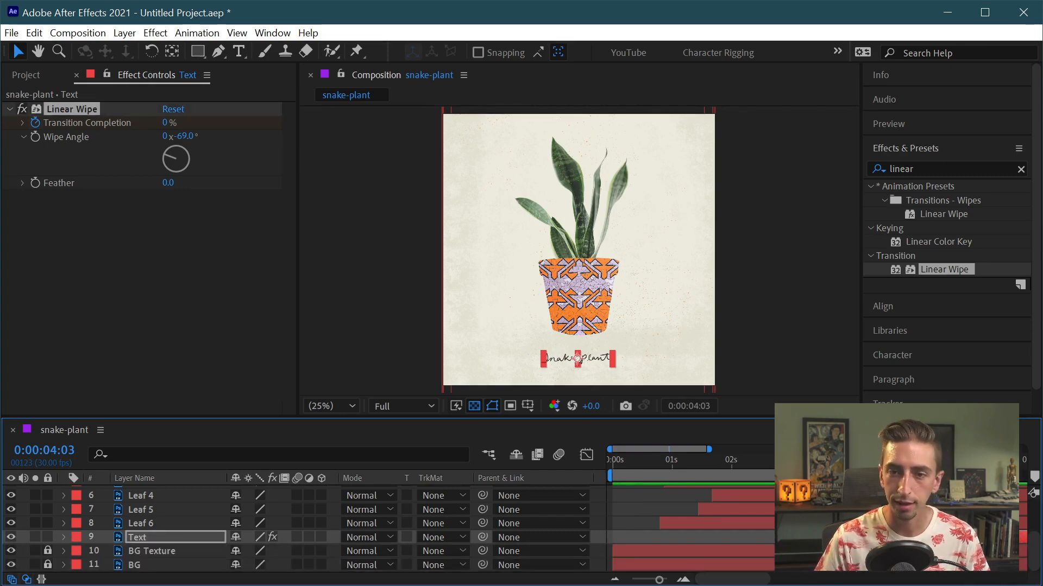
Step: Play the whole animation from the start in an enlarged composition view
key(Home)
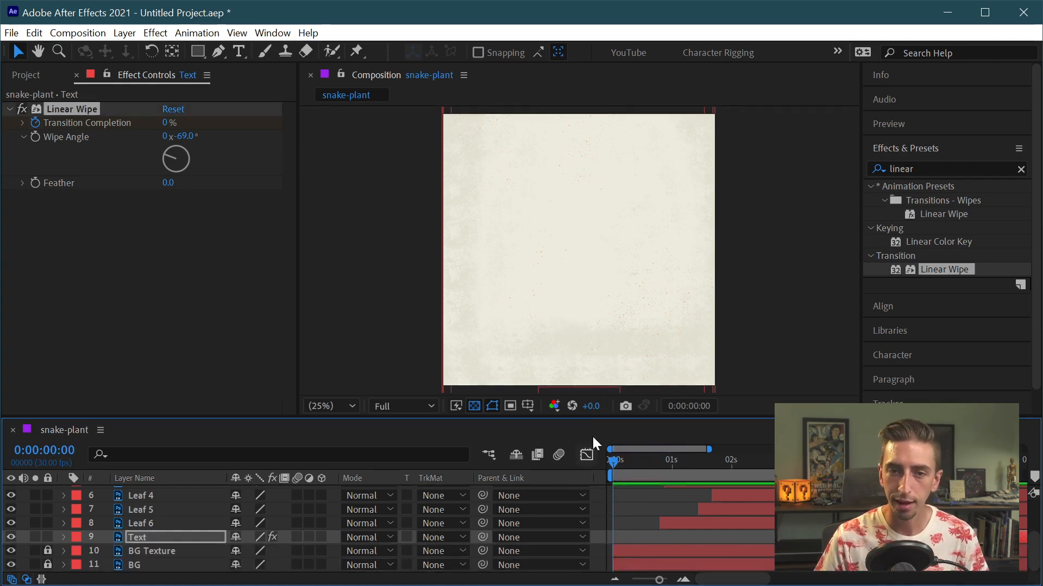
drag(457, 418, 463, 514)
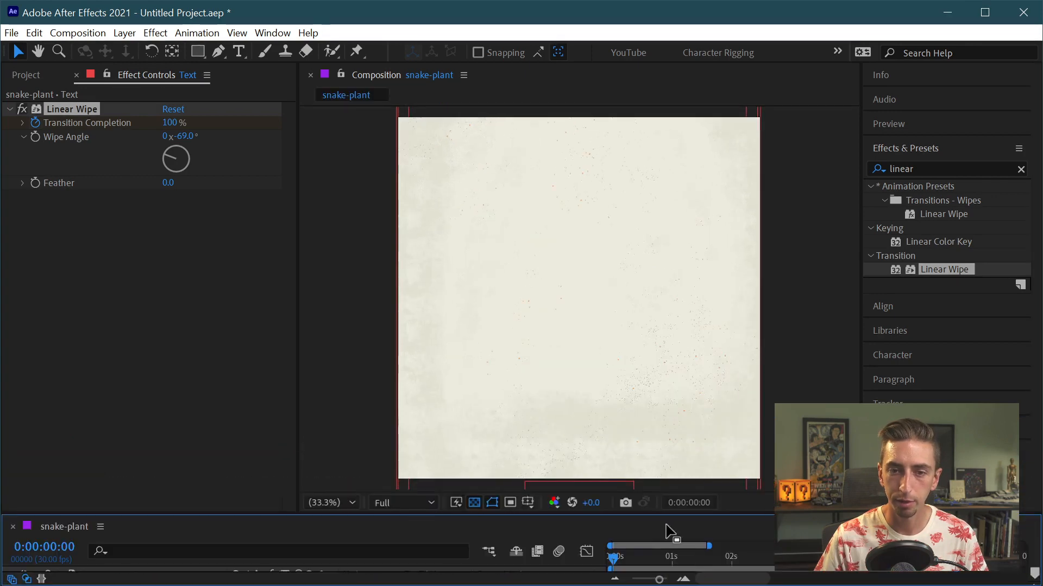
key(space)
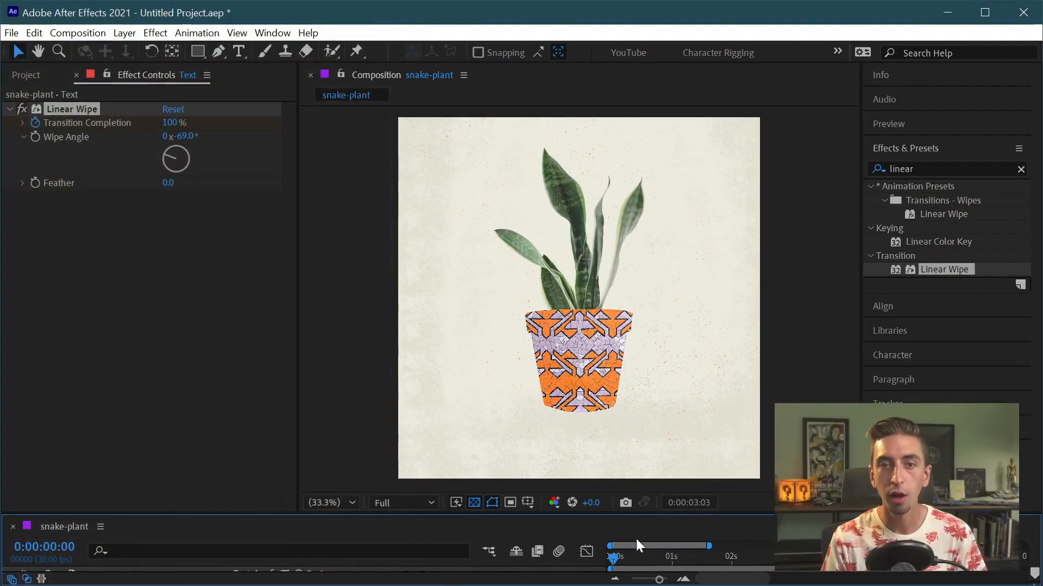
key(space)
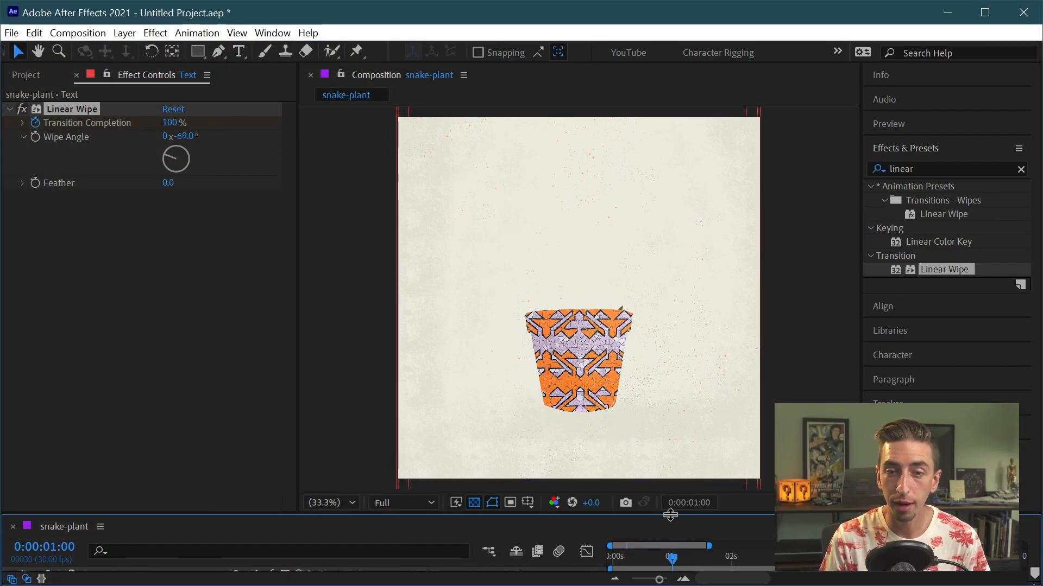
Step: Preview the animation over a work area extended to about 10 seconds and set the work area to end at 0:00:06:00
drag(670, 515, 666, 332)
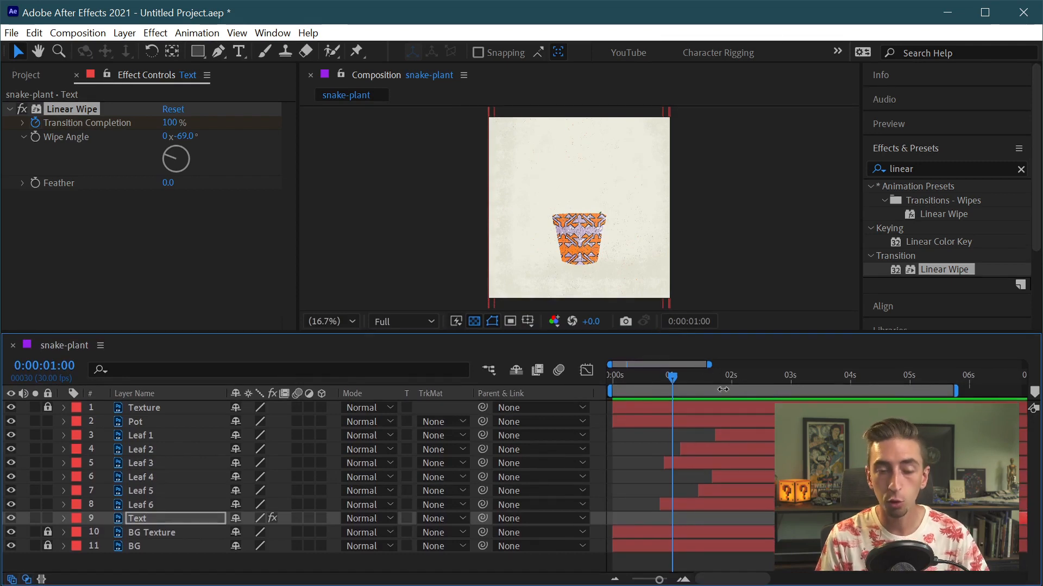
key(minus)
key(minus)
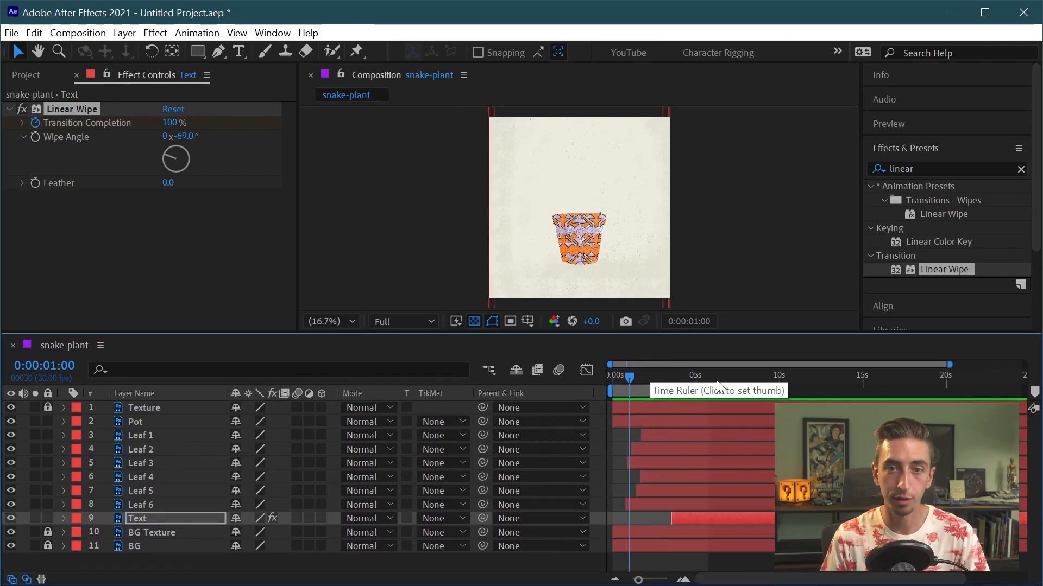
drag(711, 391, 778, 389)
click(608, 380)
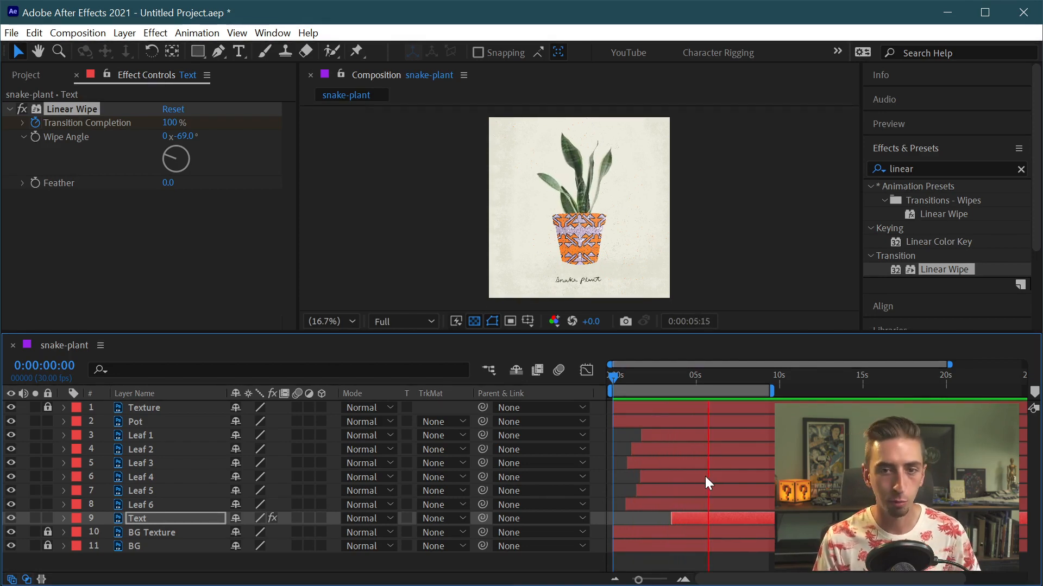
key(space)
mouse_move(723, 380)
mouse_down()
mouse_move(715, 370)
mouse_move(713, 381)
mouse_up()
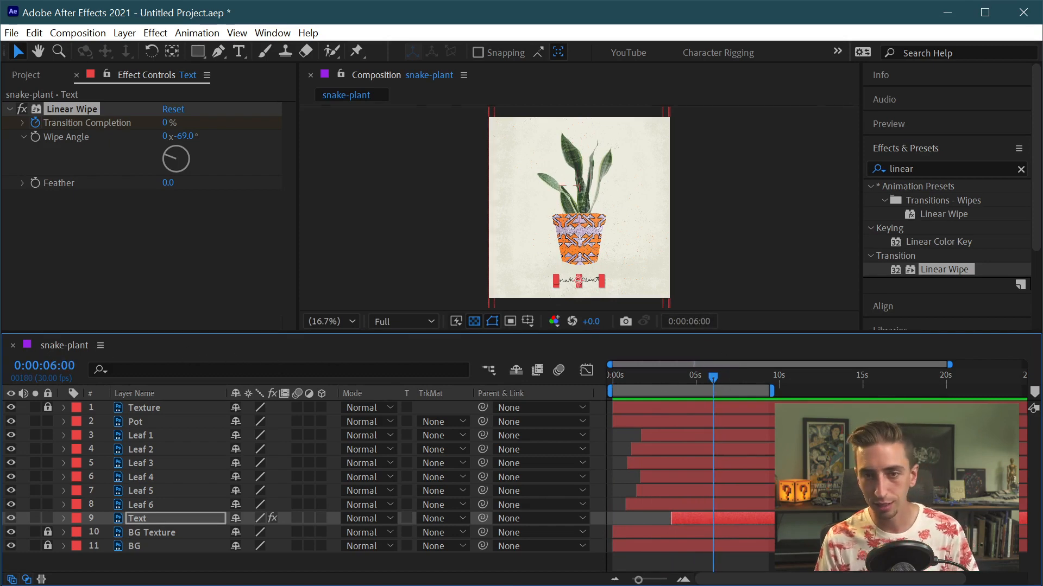
key(n)
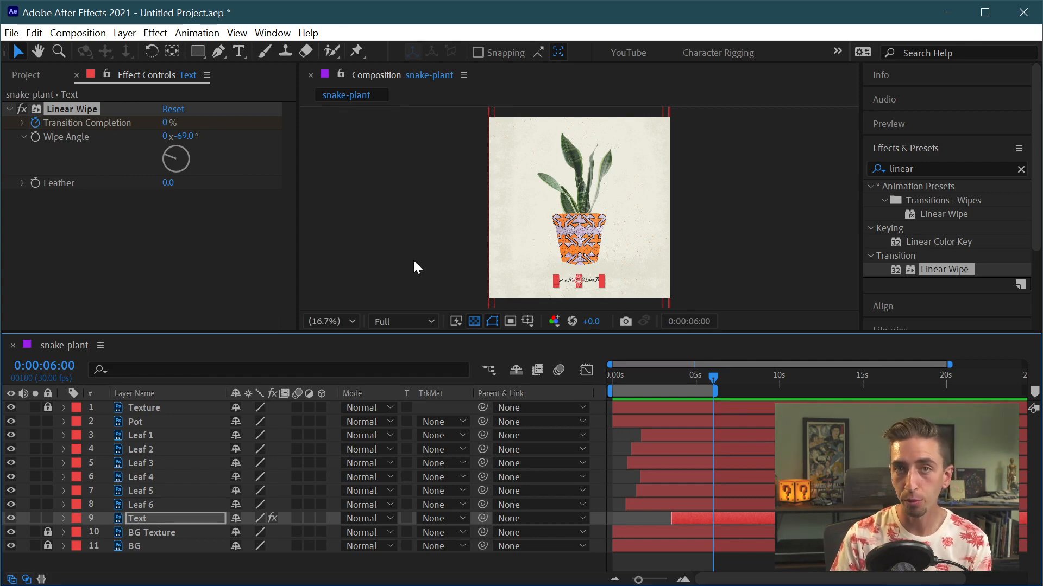
Step: Create a new composition from the snake-plant composition, nesting it as a single layer, and select that layer
click(26, 75)
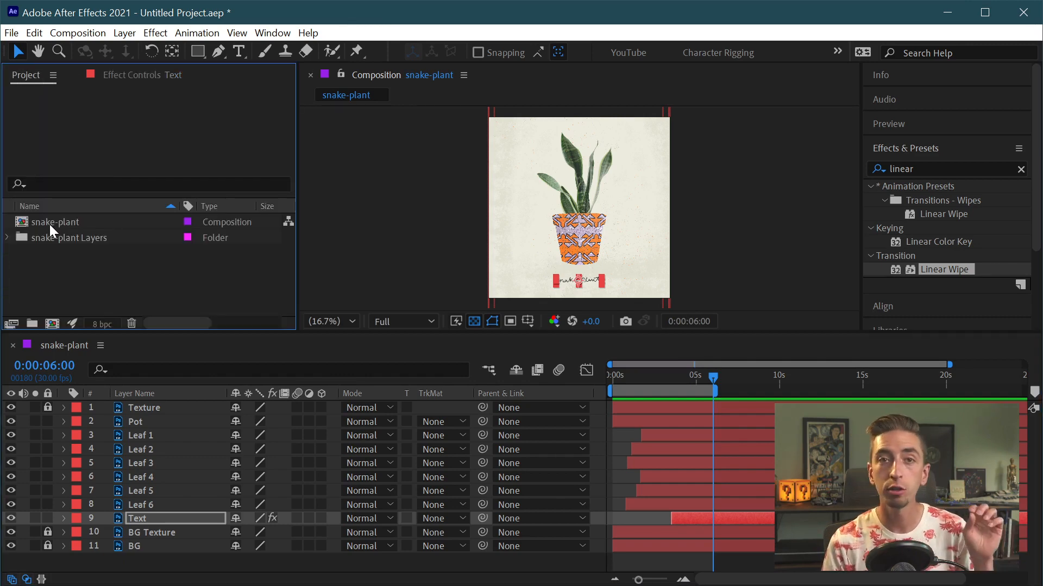
drag(38, 228, 52, 333)
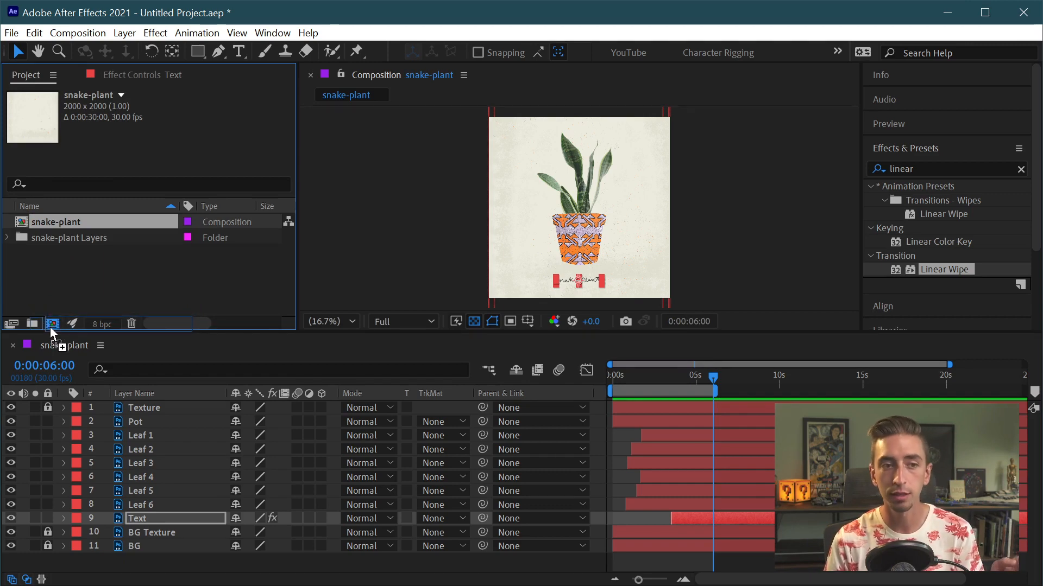
drag(51, 330, 52, 326)
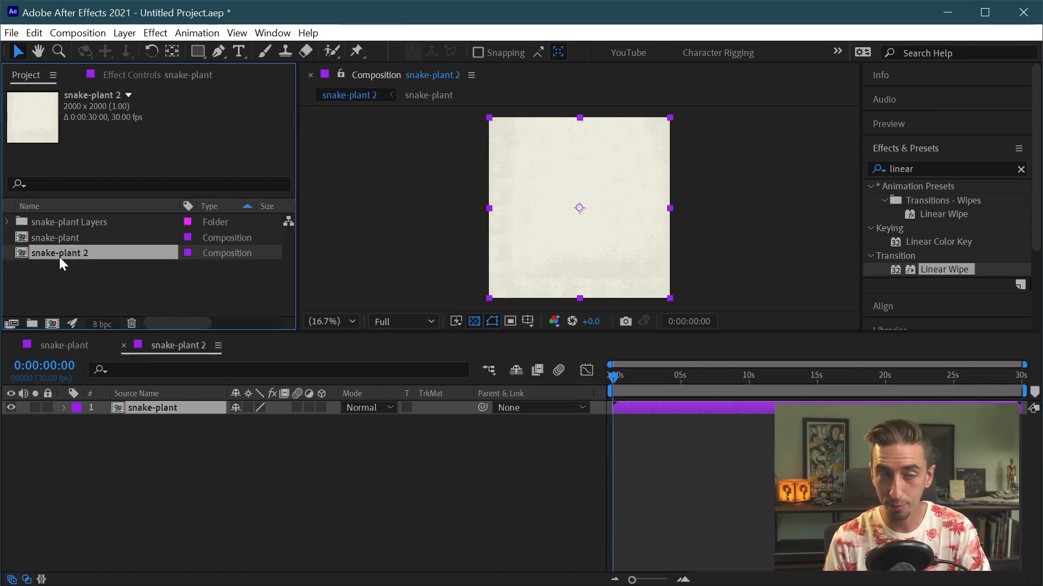
click(151, 445)
click(147, 413)
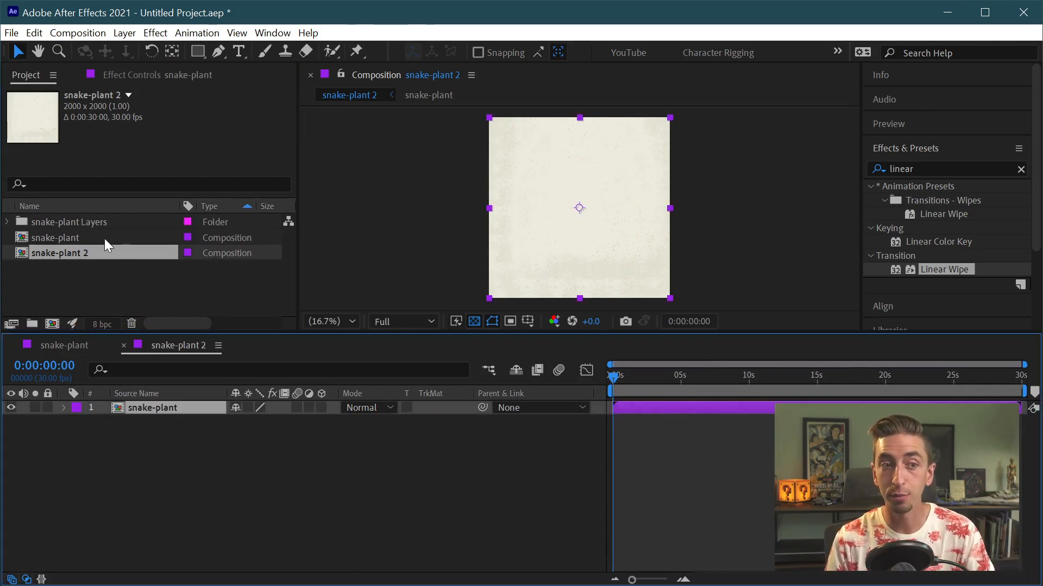
click(150, 416)
click(146, 414)
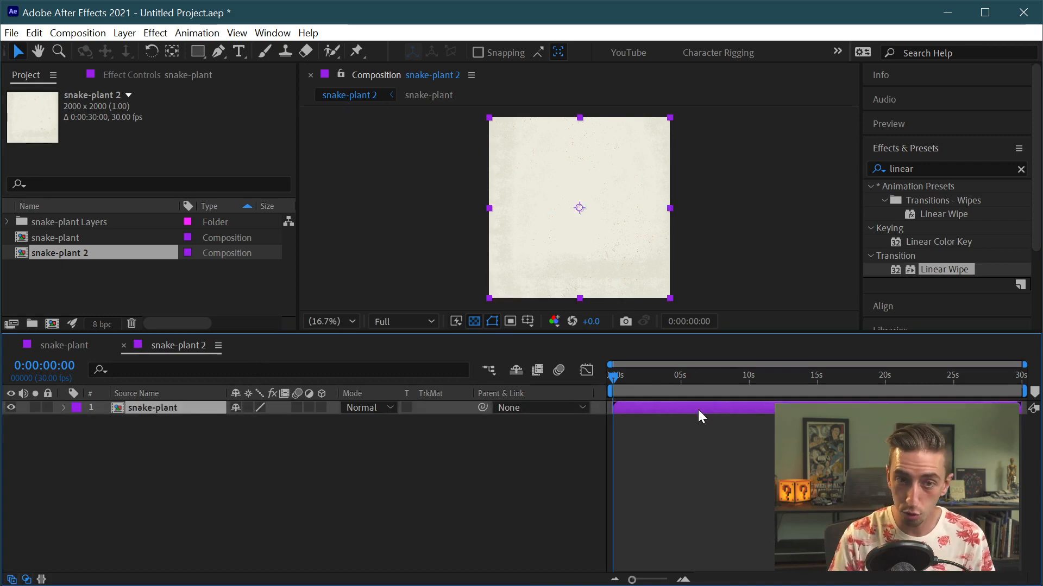
Step: Scrub the nested snake-plant layer to 0:00:03:00 and compare its source composition with the new snake-plant 2 composition
drag(614, 380, 669, 383)
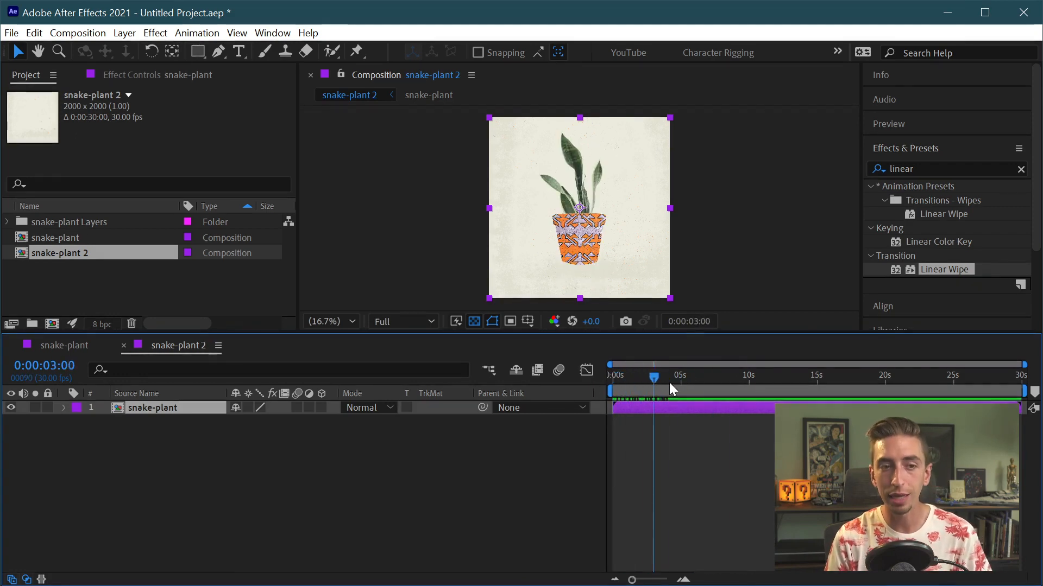
double_click(139, 409)
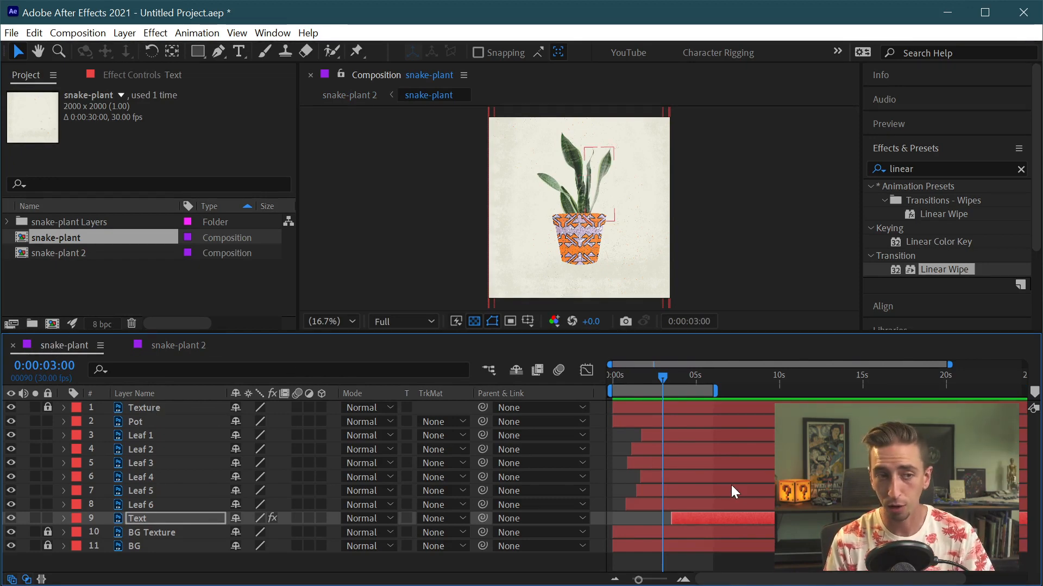
click(157, 346)
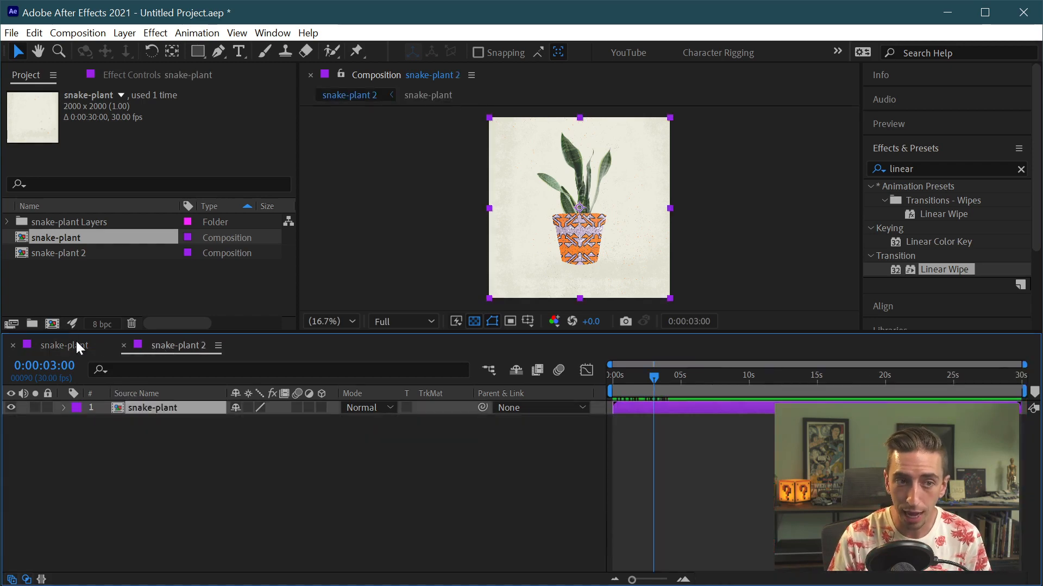
click(76, 345)
click(180, 346)
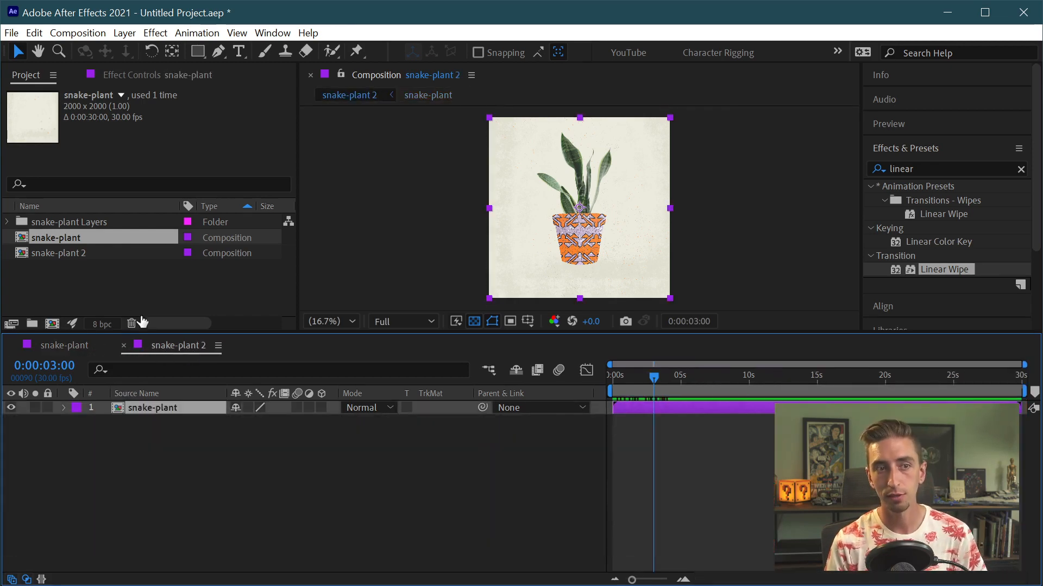
Step: Rename the snake-plant 2 composition as snake-plant-loop
click(62, 253)
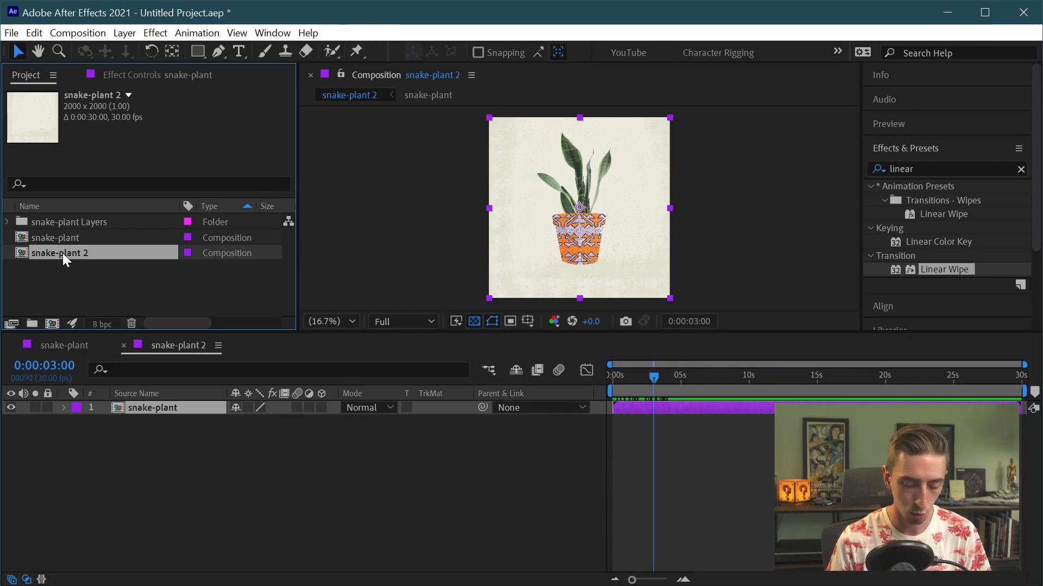
key(Return)
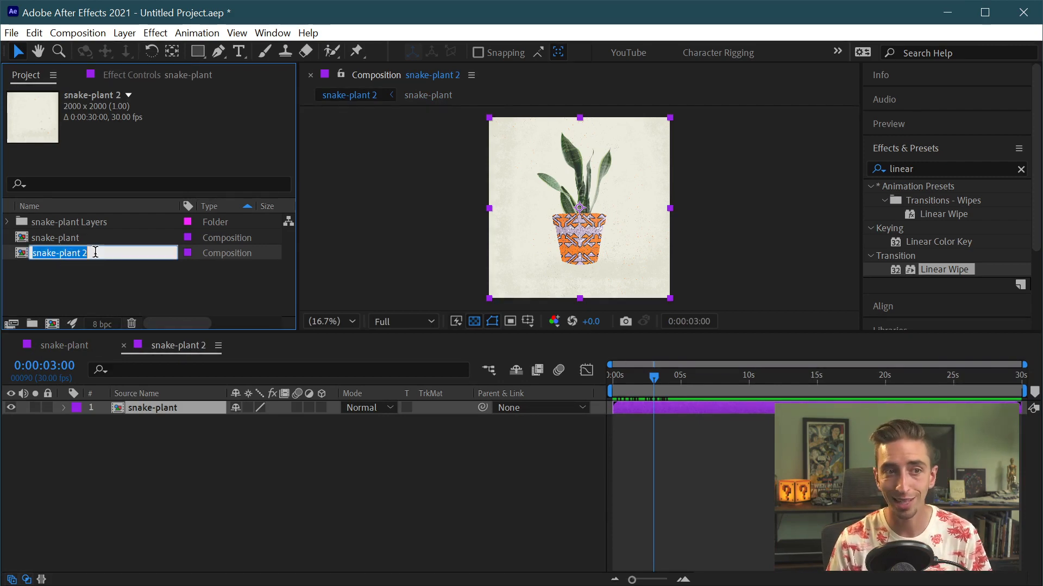
click(112, 254)
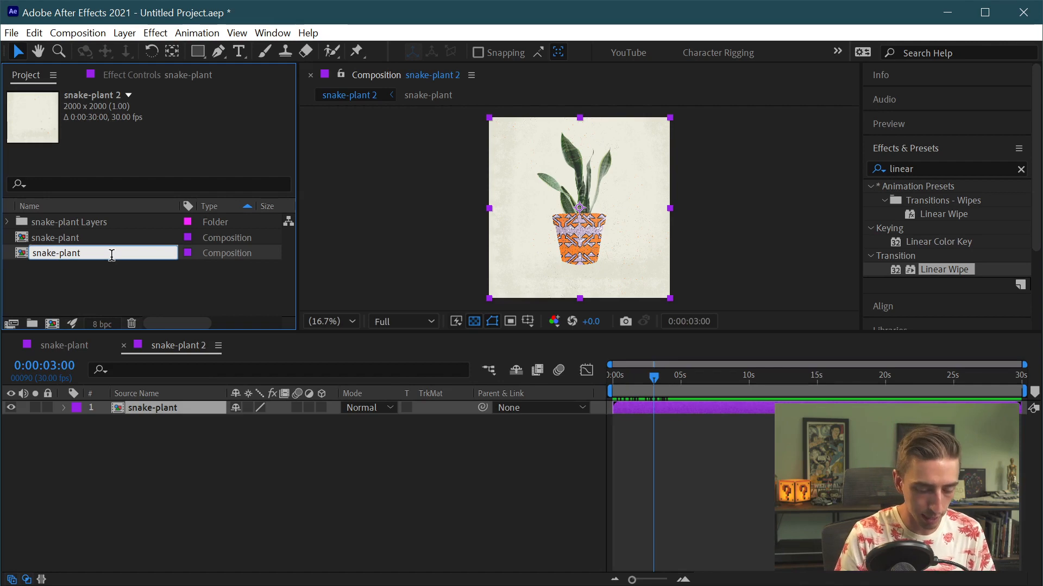
text(-loop)
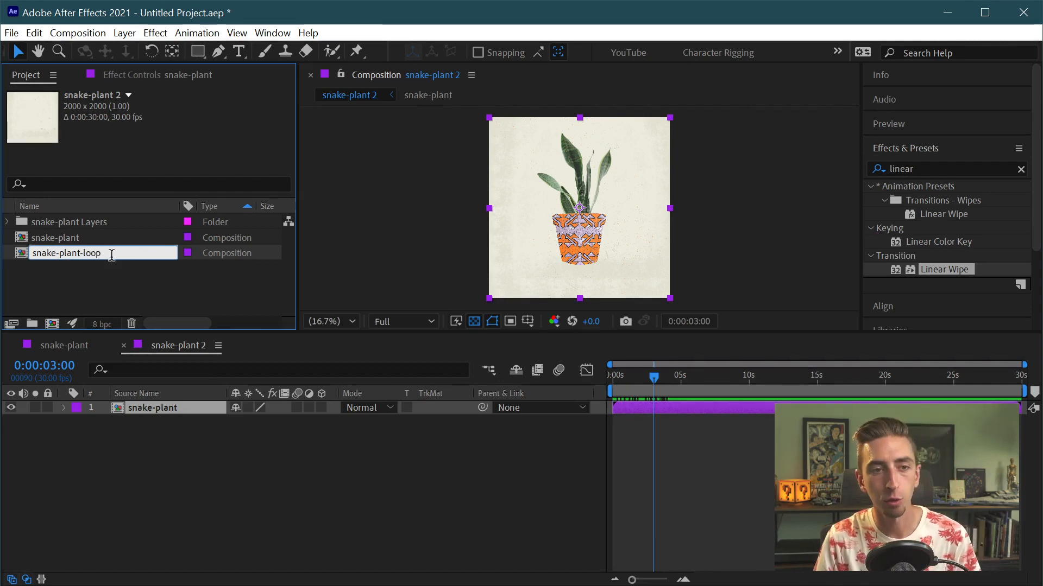
key(Return)
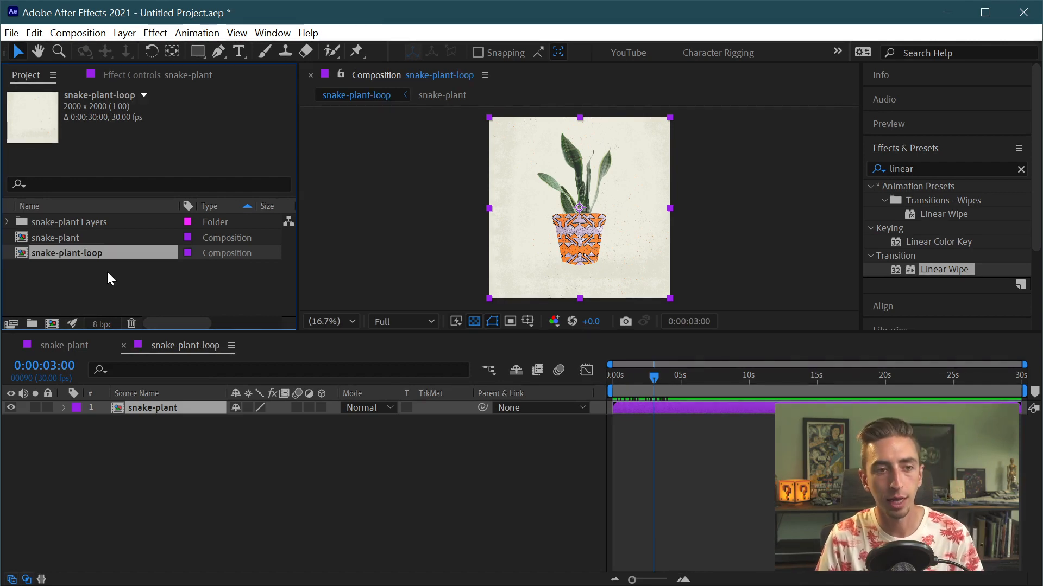
Step: Go to exactly 0:00:06:00 and trim the end of the nested snake-plant layer to that time
drag(652, 387, 691, 376)
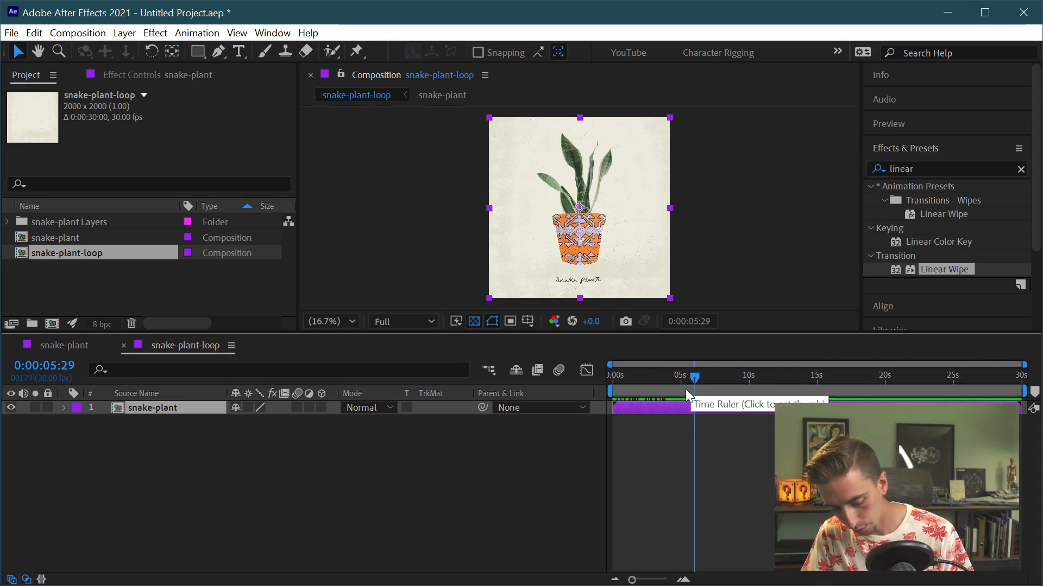
key(equal)
key(equal)
key(equal)
key(equal)
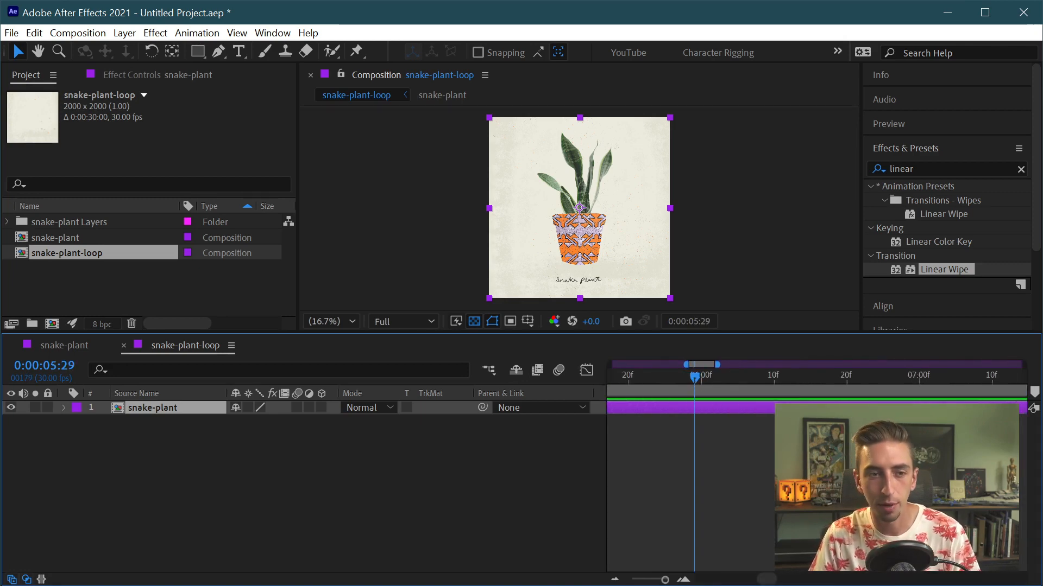
key(Page_Down)
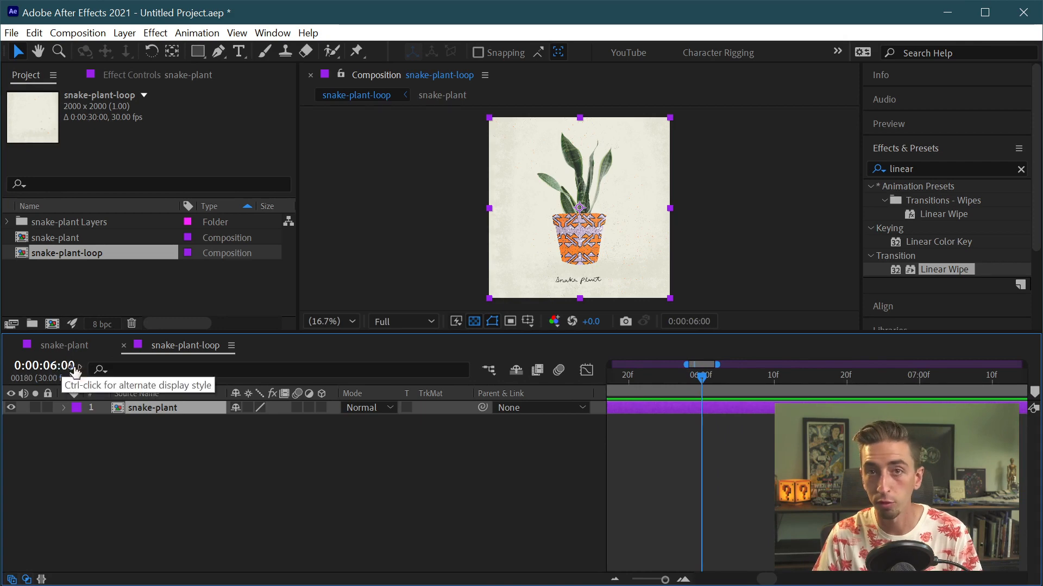
key(minus)
key(minus)
key(minus)
key(minus)
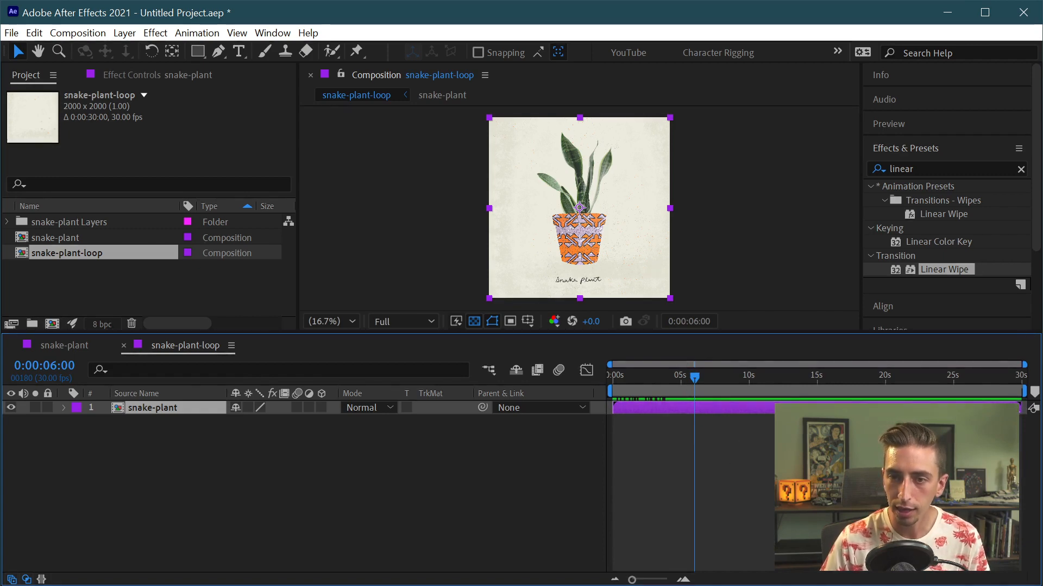
drag(1018, 408, 695, 437)
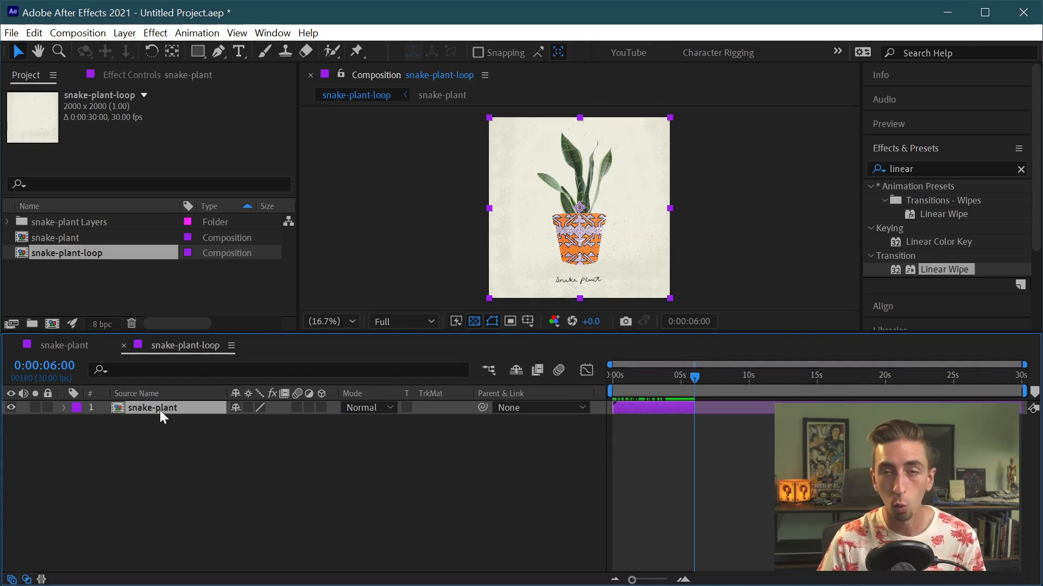
Step: Duplicate the trimmed snake-plant layer and move the copy to start at 0:00:06:00
key(ctrl+d)
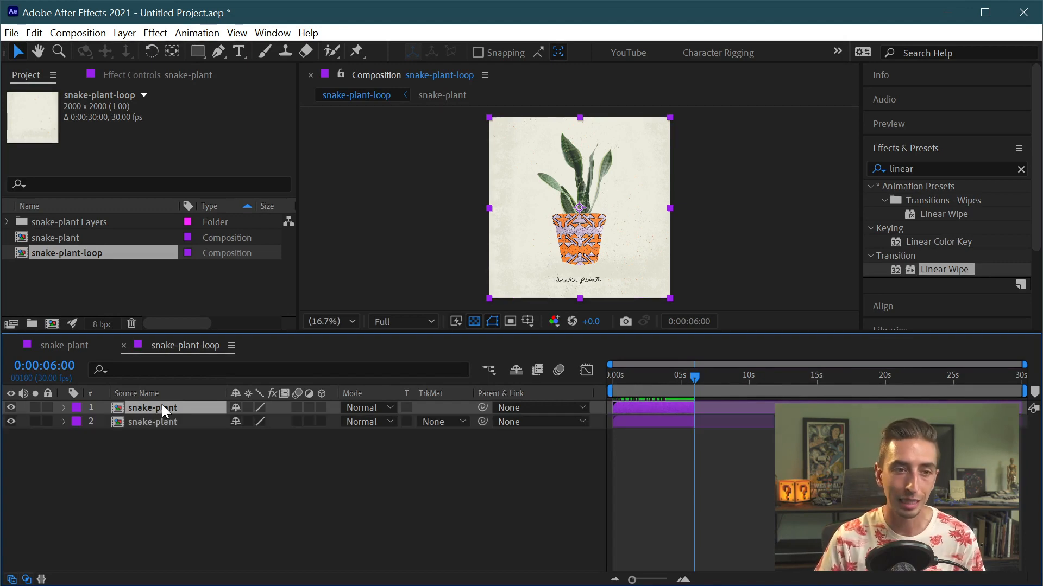
drag(625, 406, 712, 414)
right_click(714, 417)
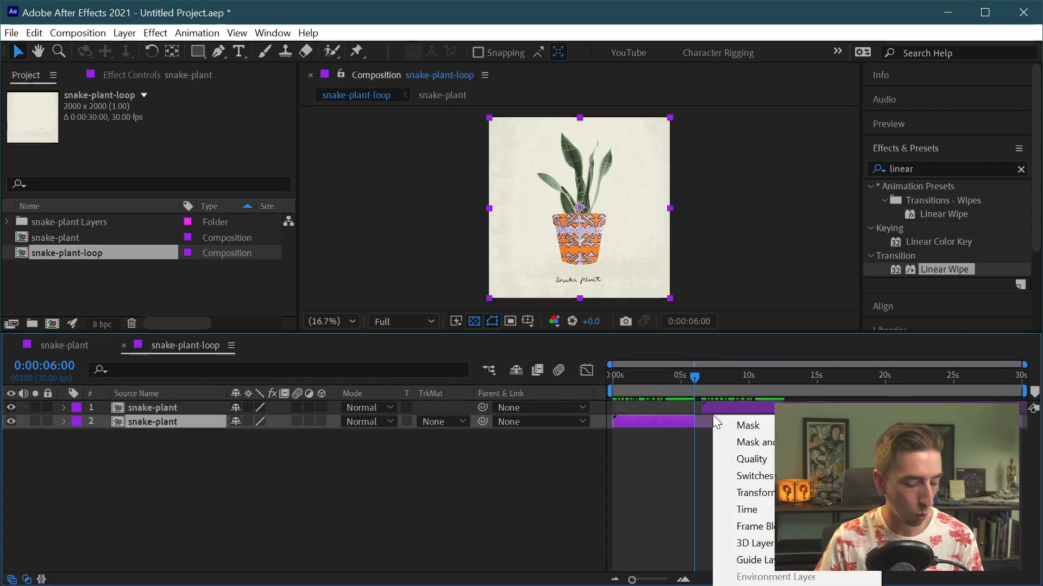
click(718, 407)
key([)
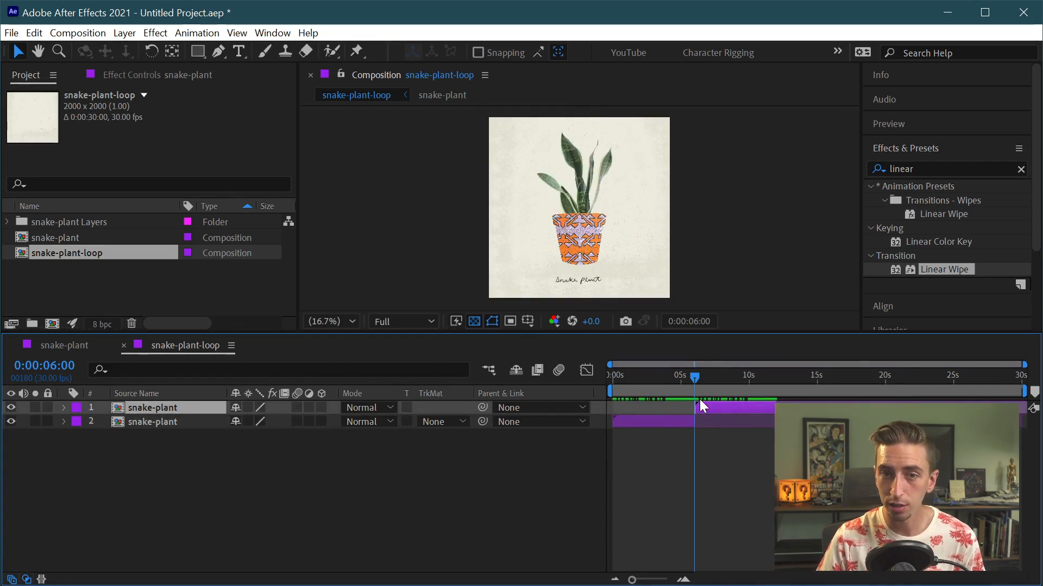
Step: Duplicate the snake-plant layer twice more and start the copies end to end at about 12 and 18 seconds
click(680, 420)
click(710, 409)
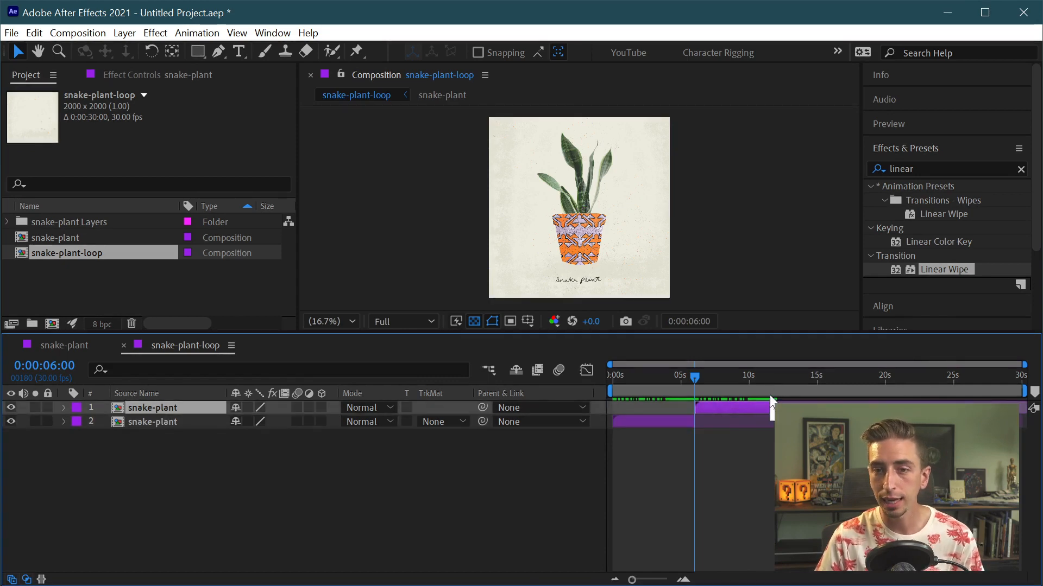
key(ctrl+d)
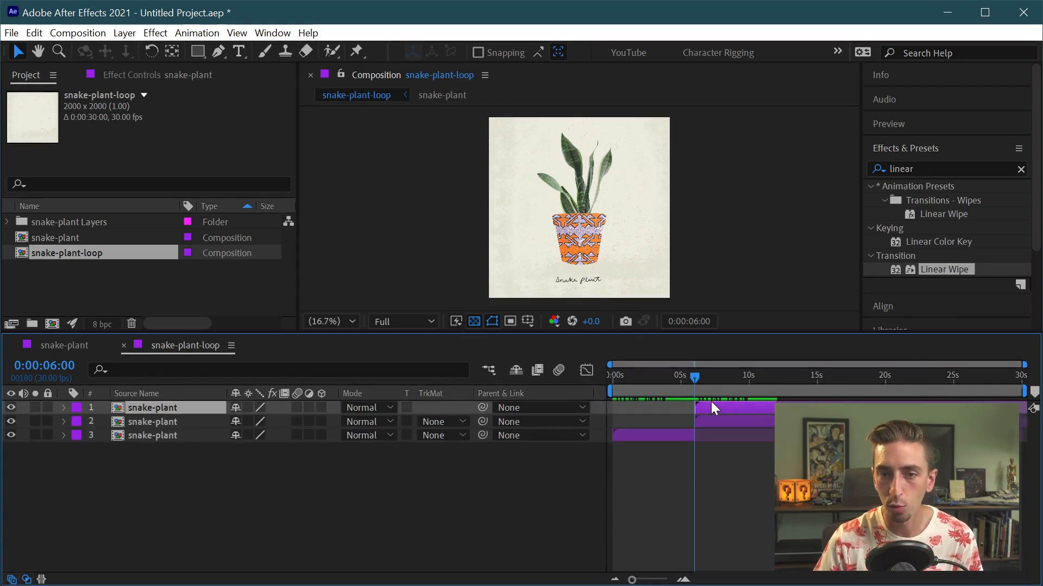
drag(704, 410, 785, 409)
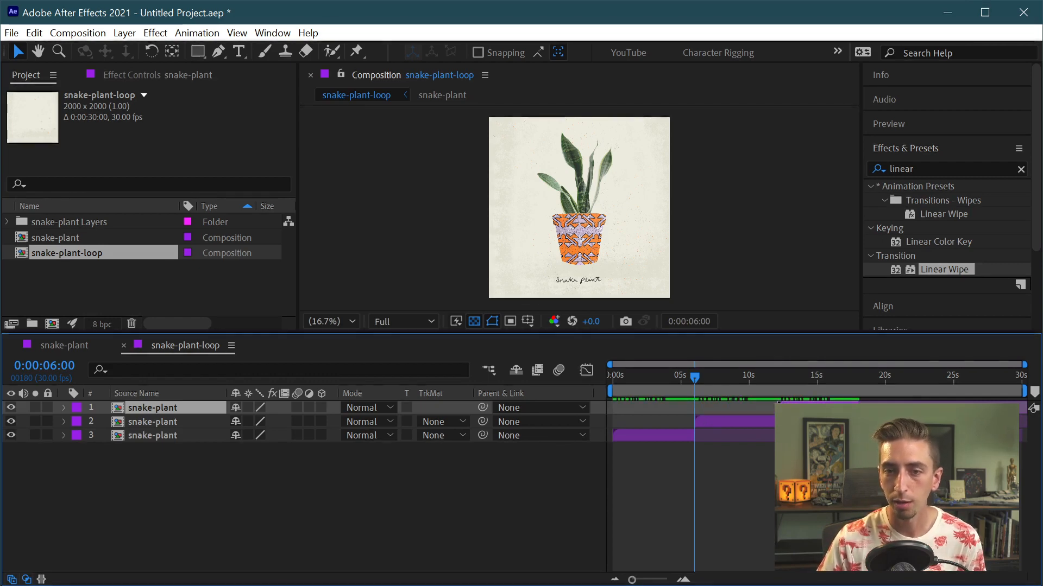
key(ctrl+d)
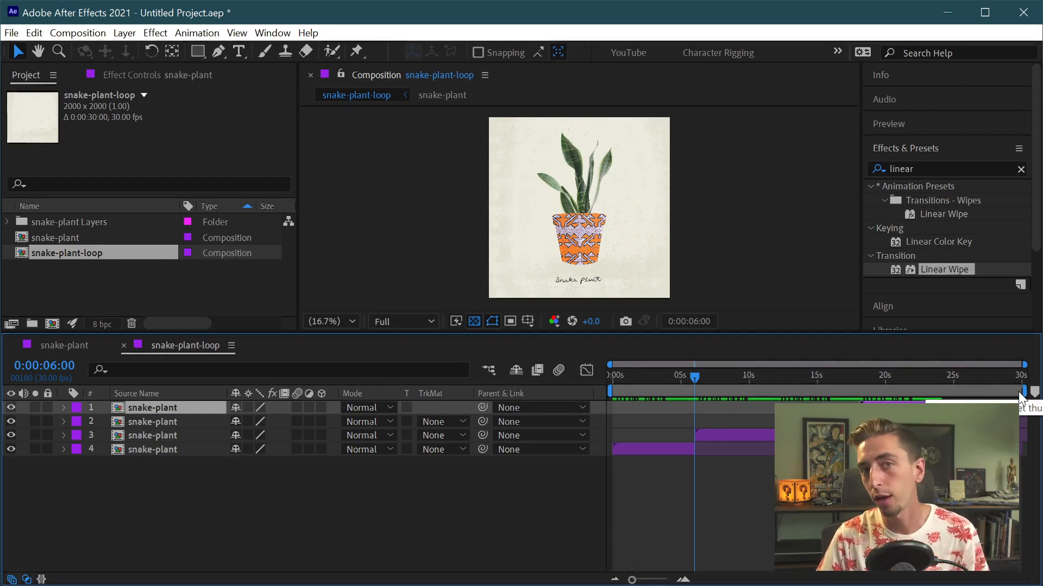
Step: End the work area at about 24 seconds and preview the looping composition from 0:00:00:00
drag(1024, 399, 945, 398)
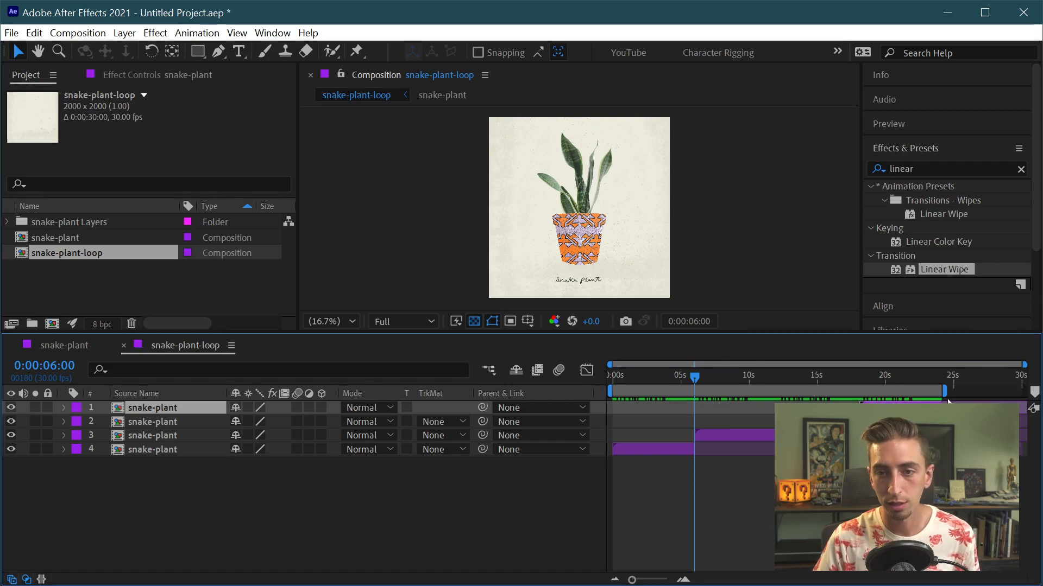
drag(687, 383, 613, 380)
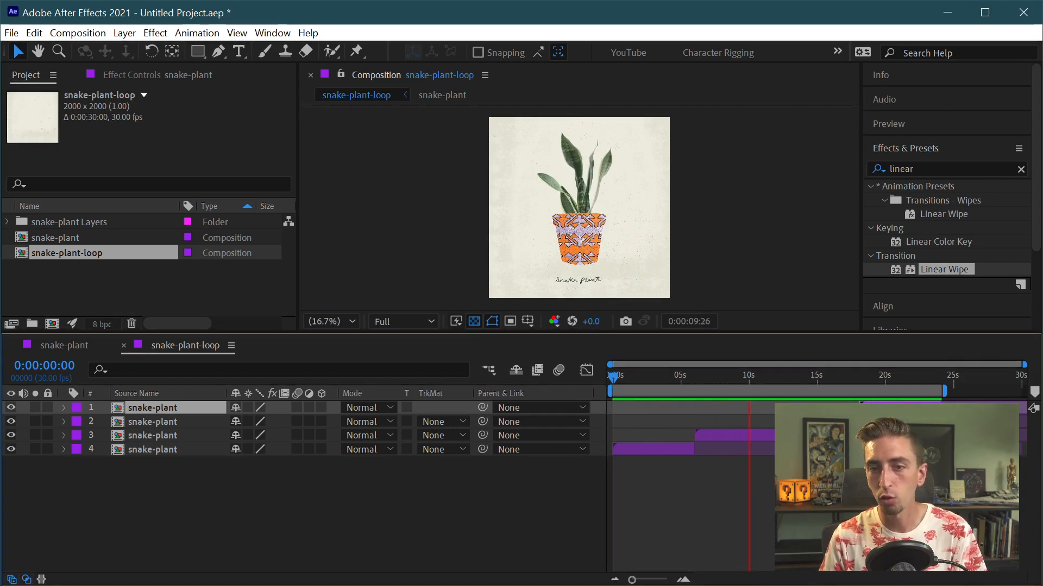
key(space)
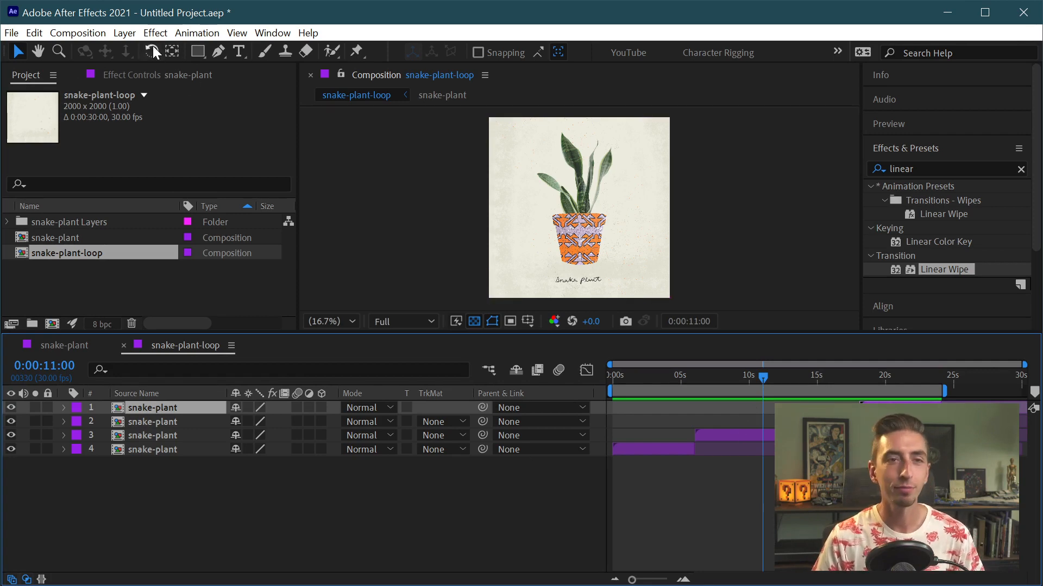
Step: Send the snake-plant-loop composition to the Adobe Media Encoder queue
click(69, 33)
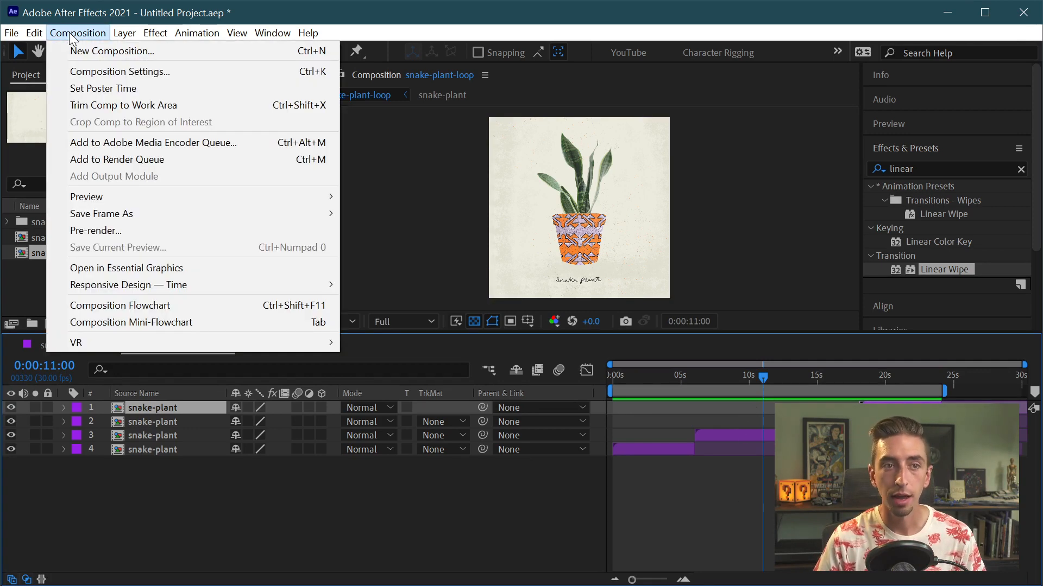
click(170, 143)
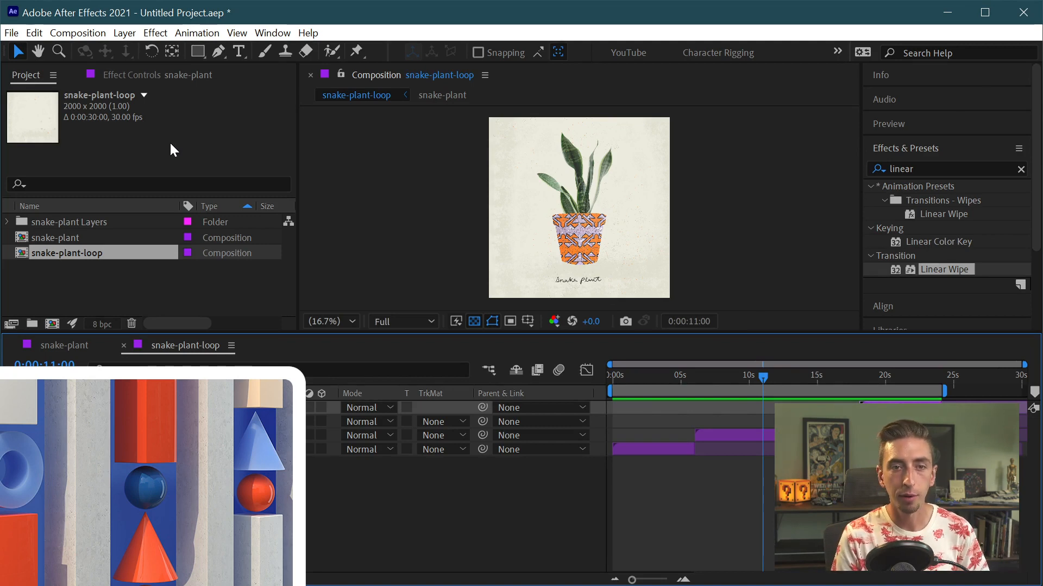
click(272, 11)
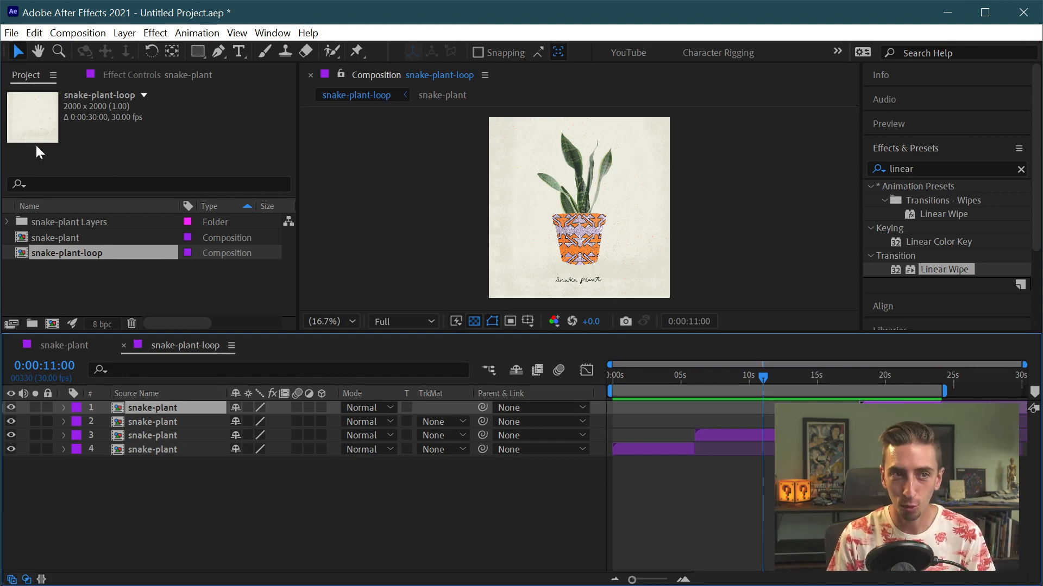
Step: Save the project as Snake-Plant.aep in the Bring Your Illustrations To Life folder
click(11, 34)
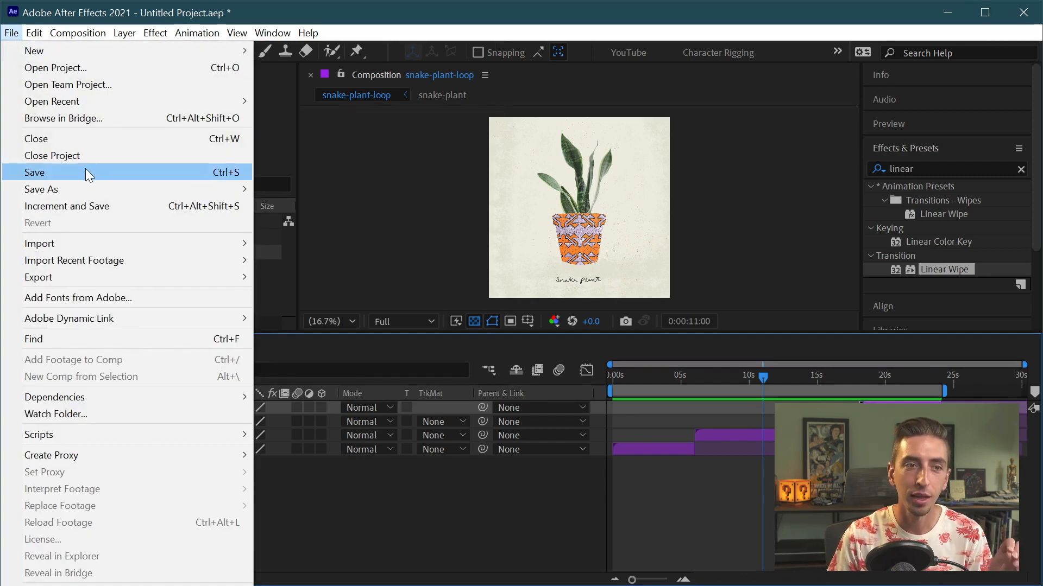
click(86, 169)
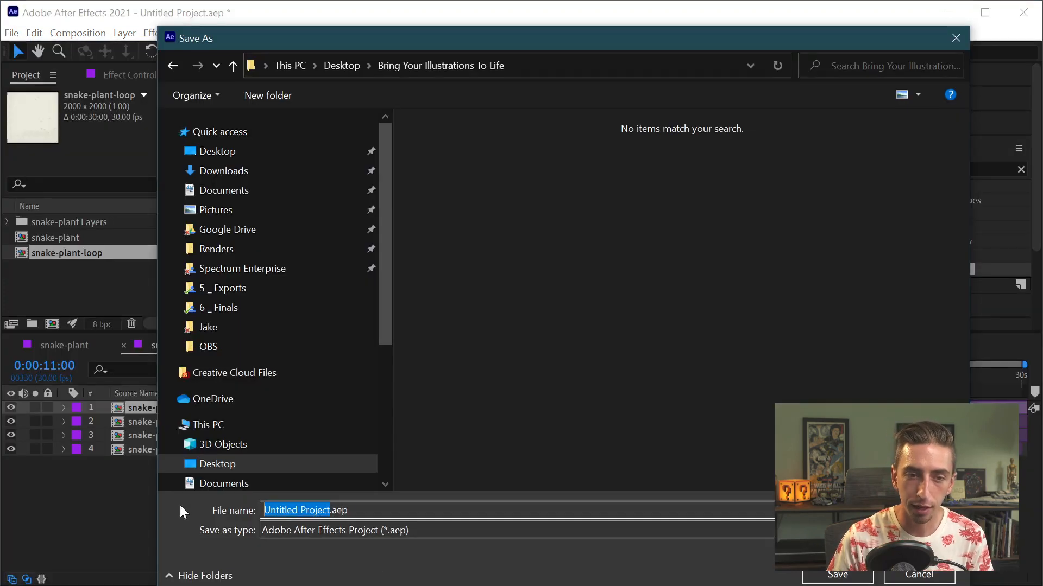
text(Snake-Plant)
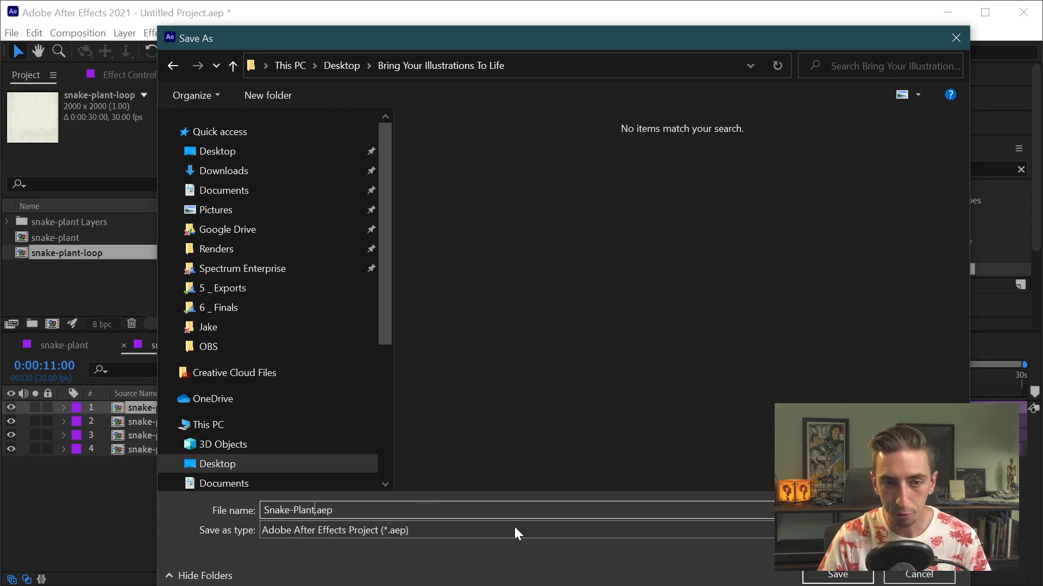
click(836, 579)
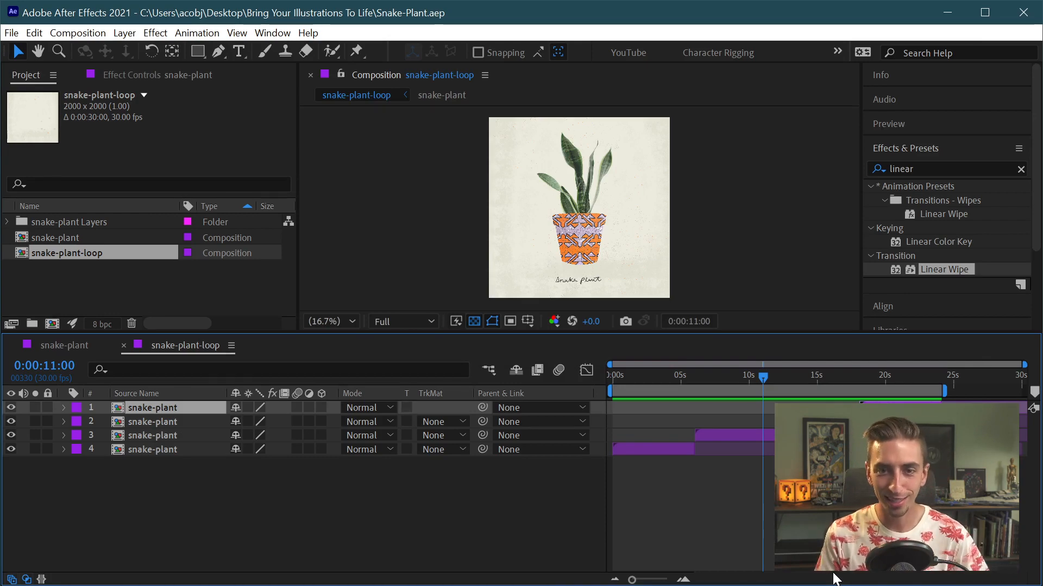
click(831, 535)
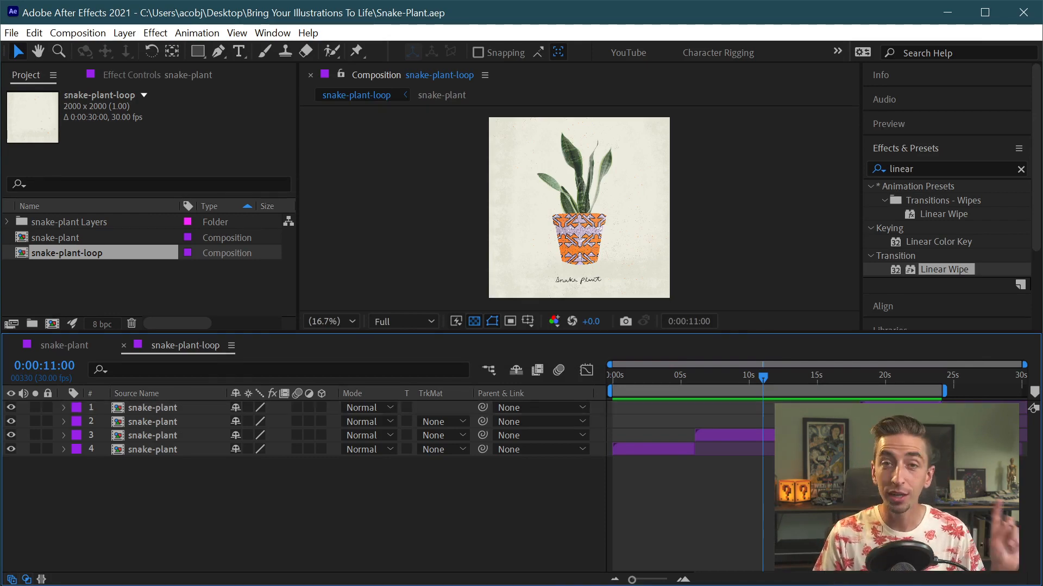
Step: Switch to Adobe Media Encoder, select the queued snake-plant-loop composition and look through the system preset categories
key(ctrl+k)
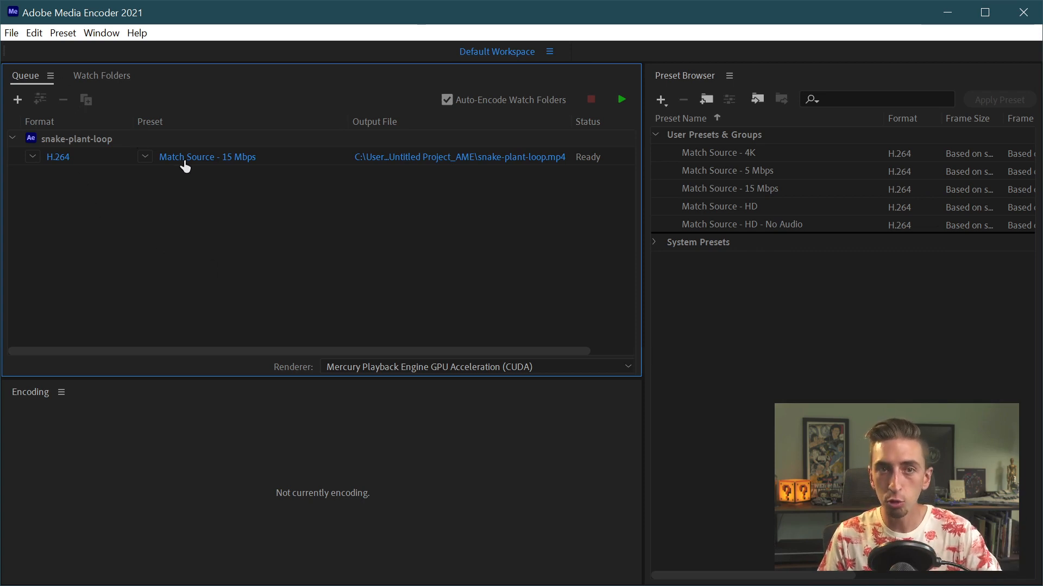
click(81, 141)
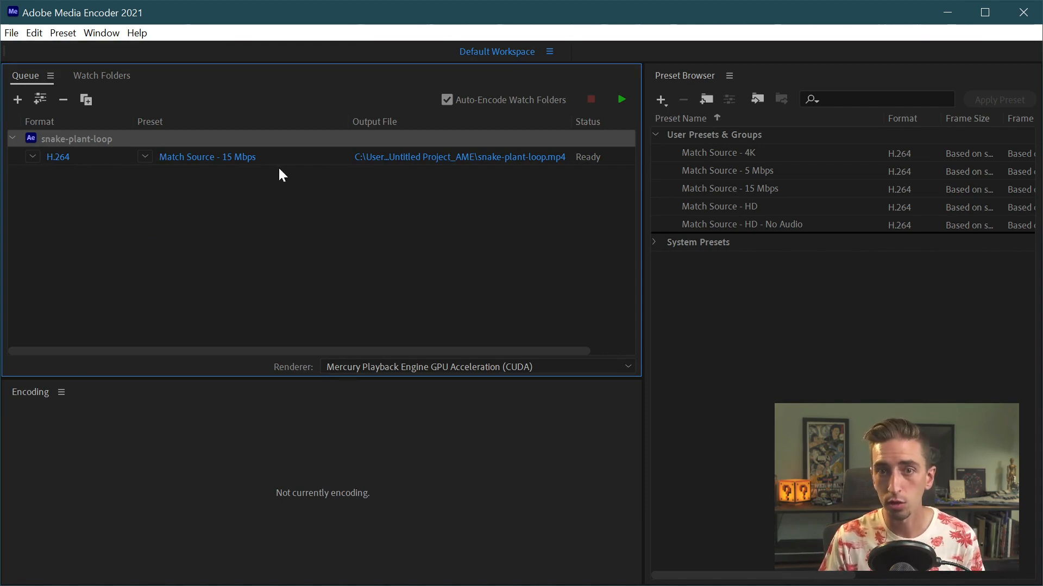
click(656, 135)
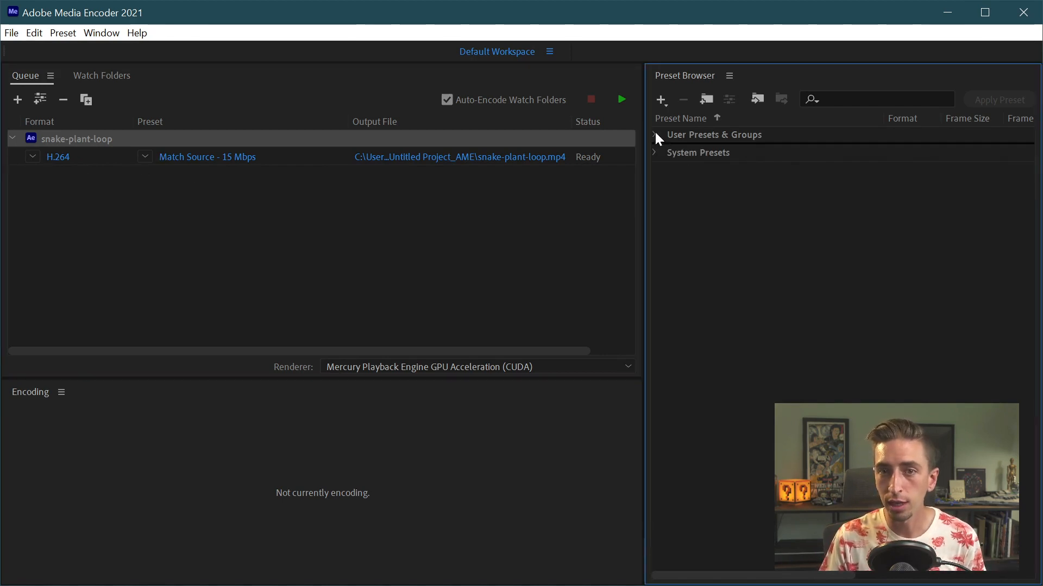
click(656, 153)
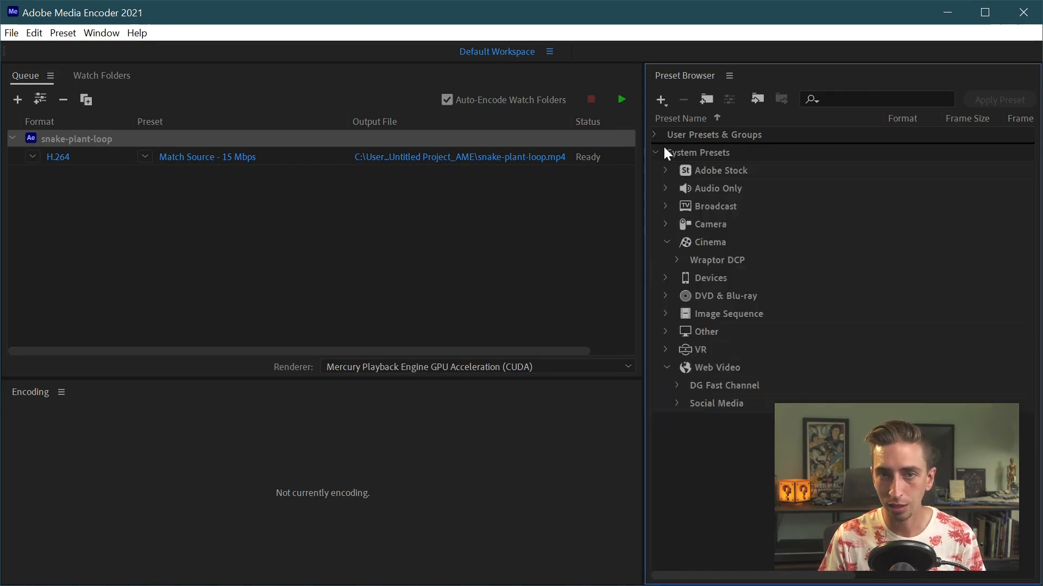
click(695, 156)
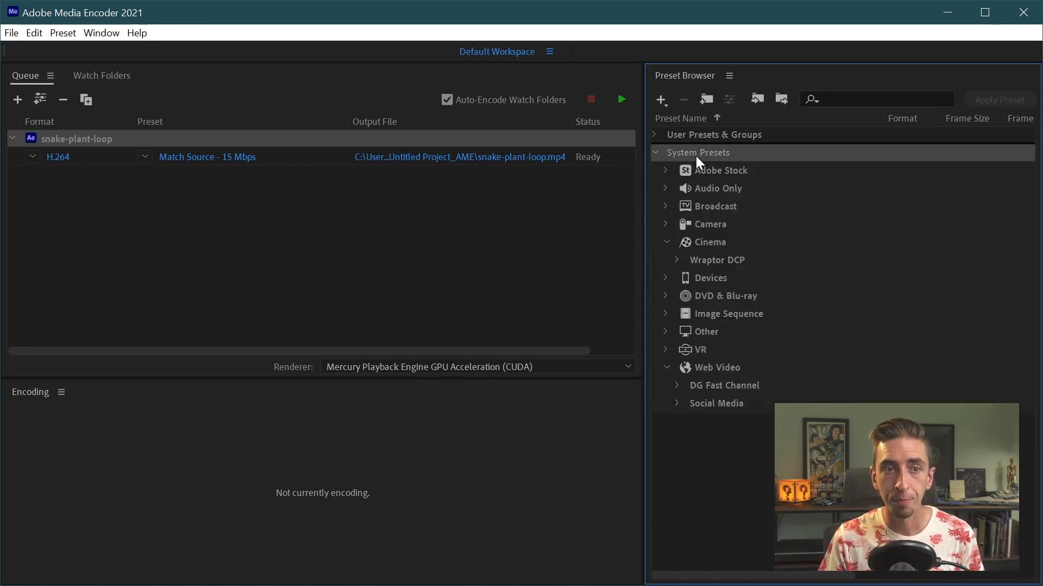
Step: Choose H.264 as the output format for the queued snake-plant-loop composition
click(33, 157)
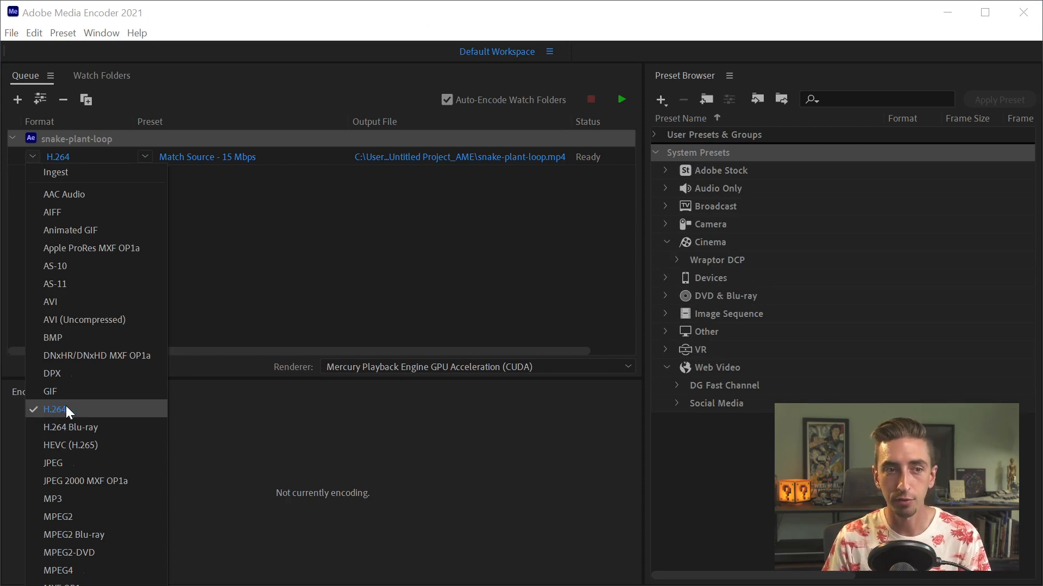
click(29, 152)
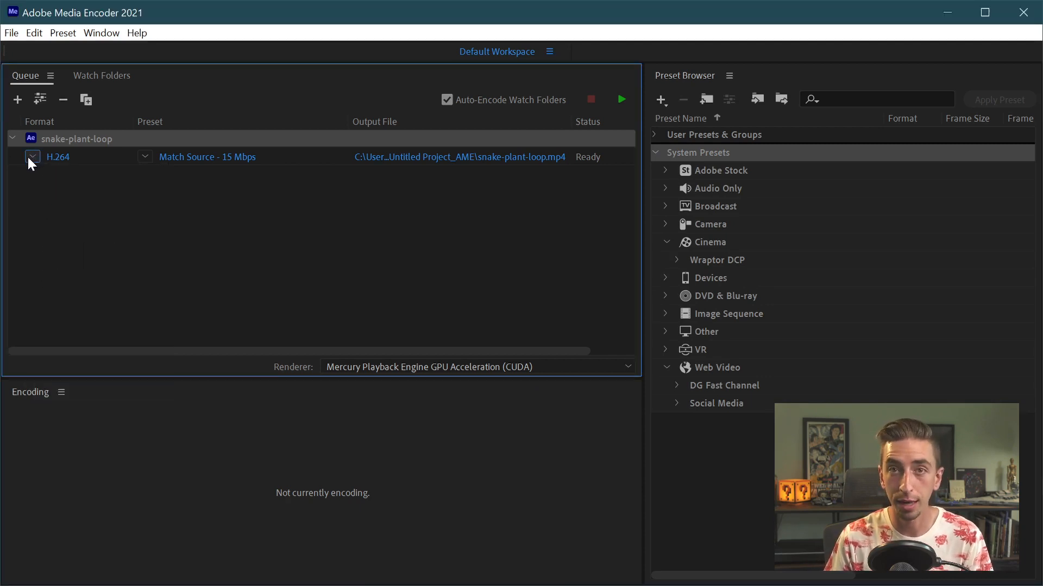
click(30, 156)
click(32, 154)
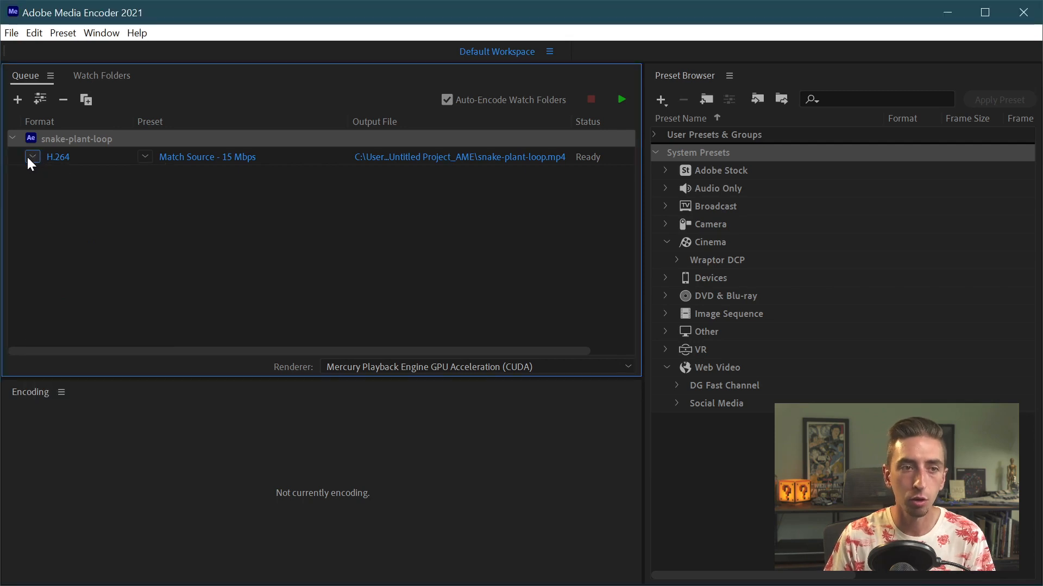
click(32, 157)
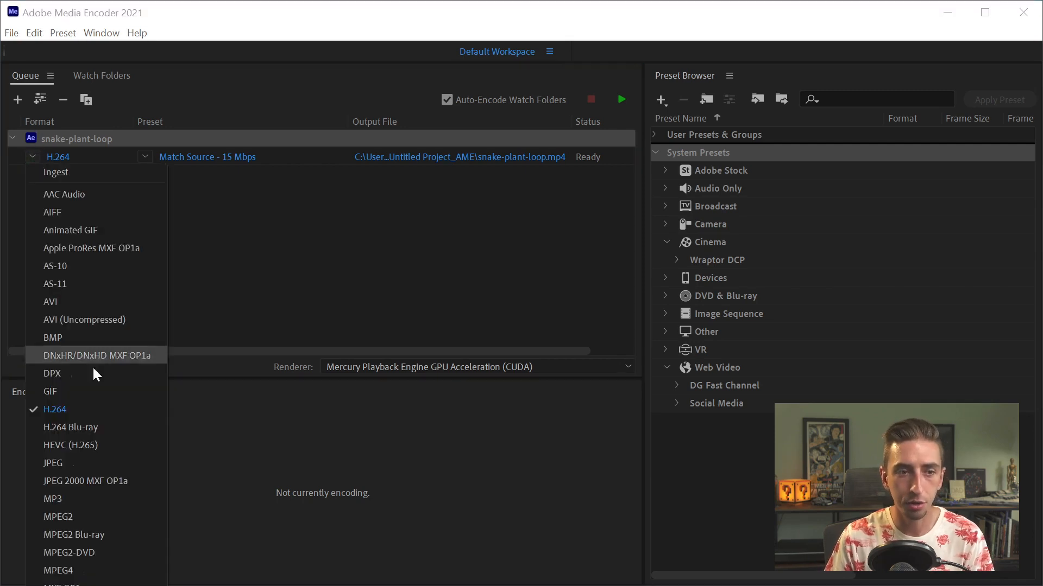
click(97, 407)
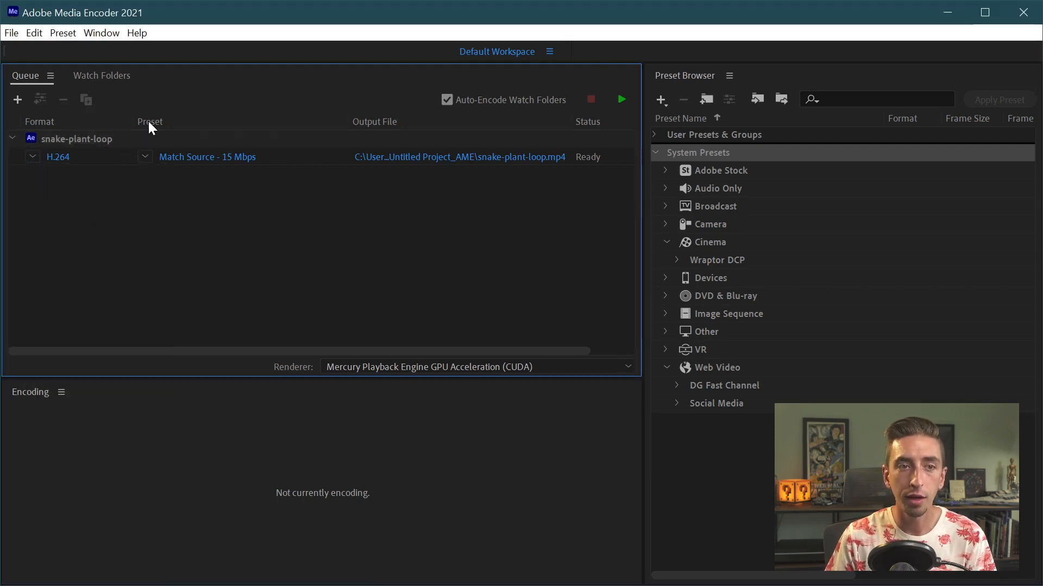
Step: Apply the Match Source - High bitrate preset to the snake-plant-loop output and check its encoding summary
click(145, 156)
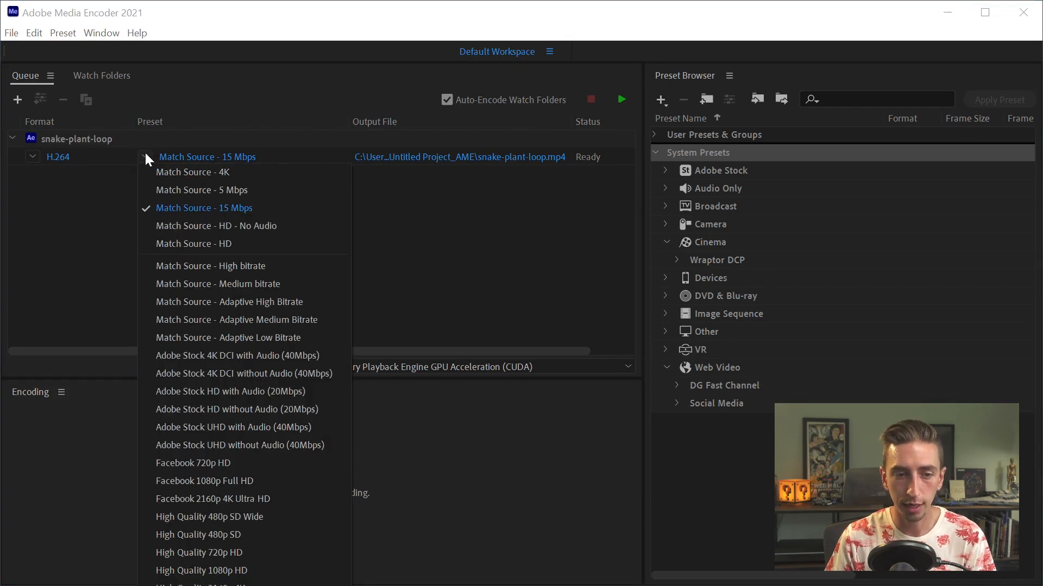
click(181, 272)
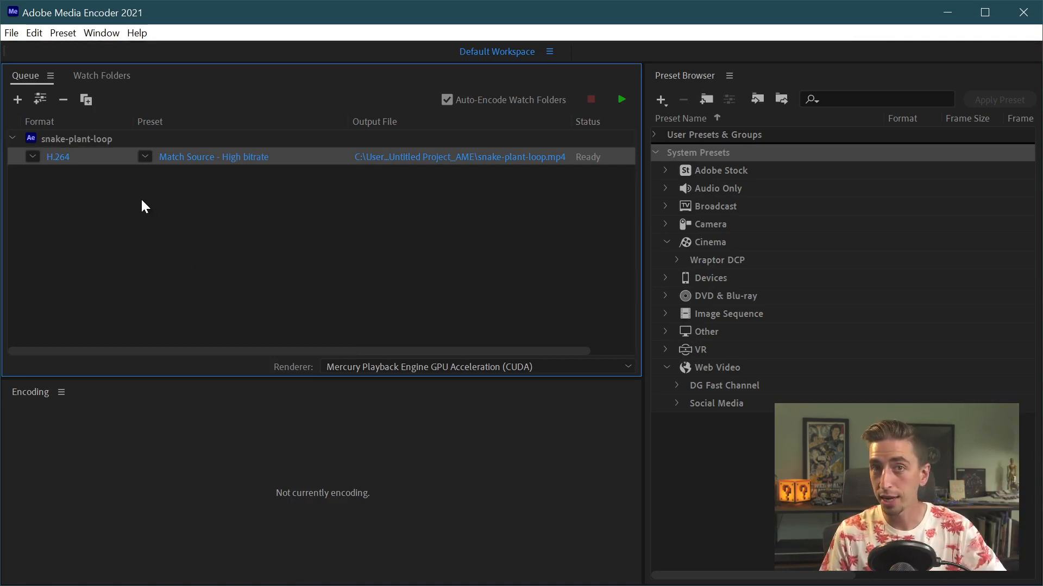
mouse_move(266, 169)
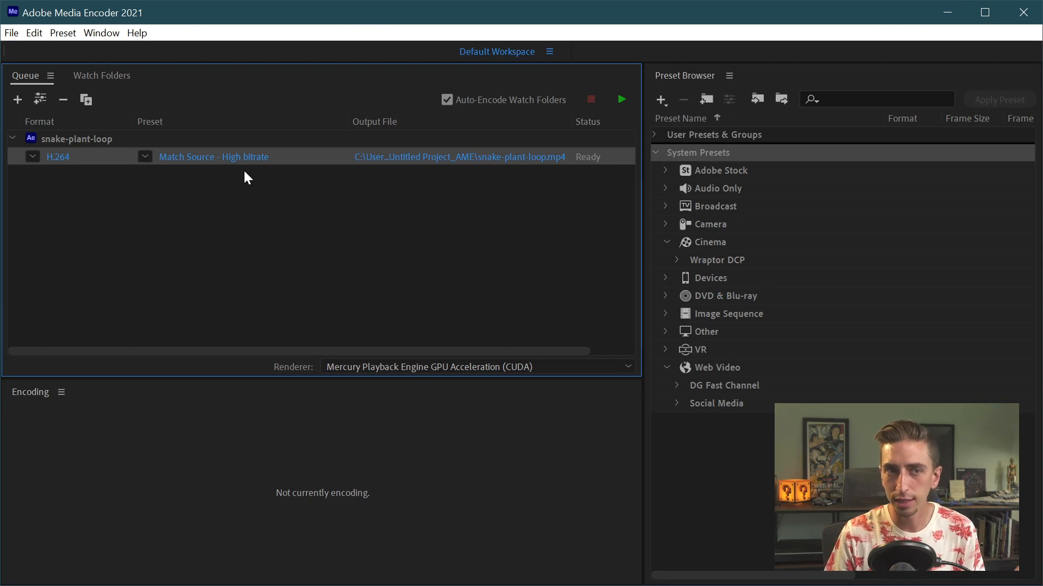
mouse_move(242, 163)
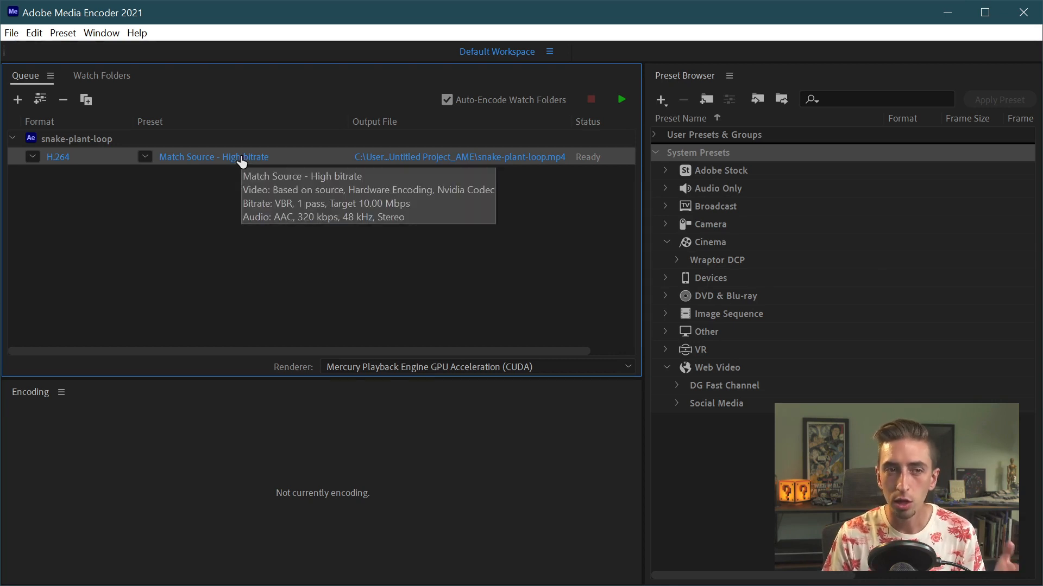
Step: In the snake-plant-loop export's video settings, stop matching the source frame size and set the linked width and height to 1080
click(194, 159)
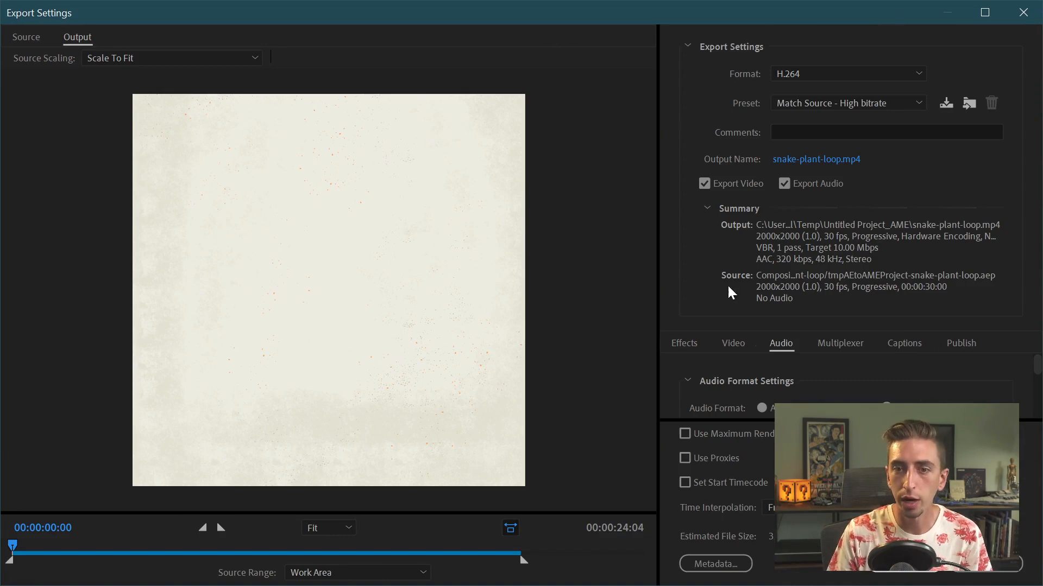
click(736, 345)
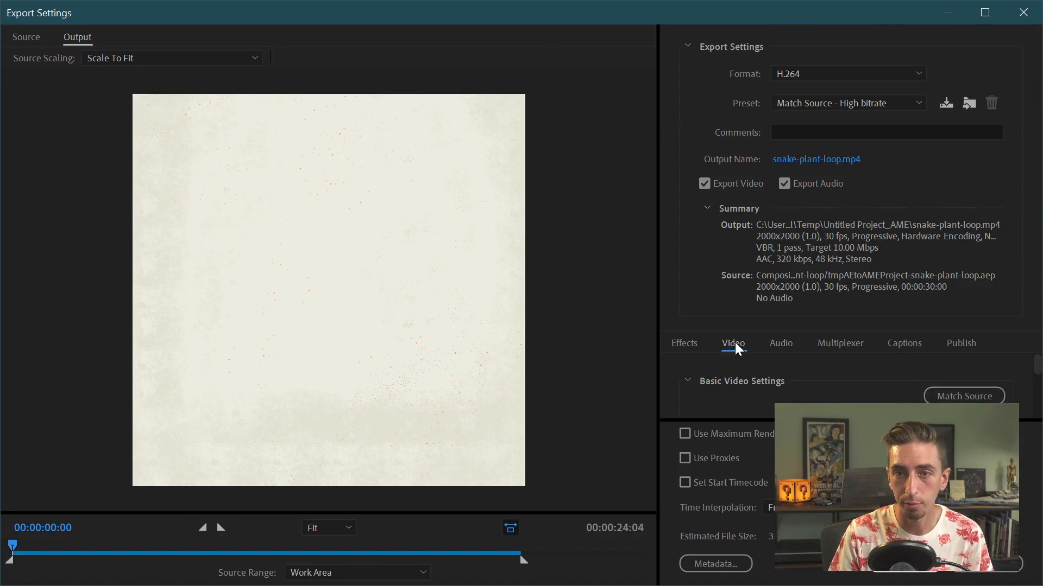
scroll(1040, 368, down, 2)
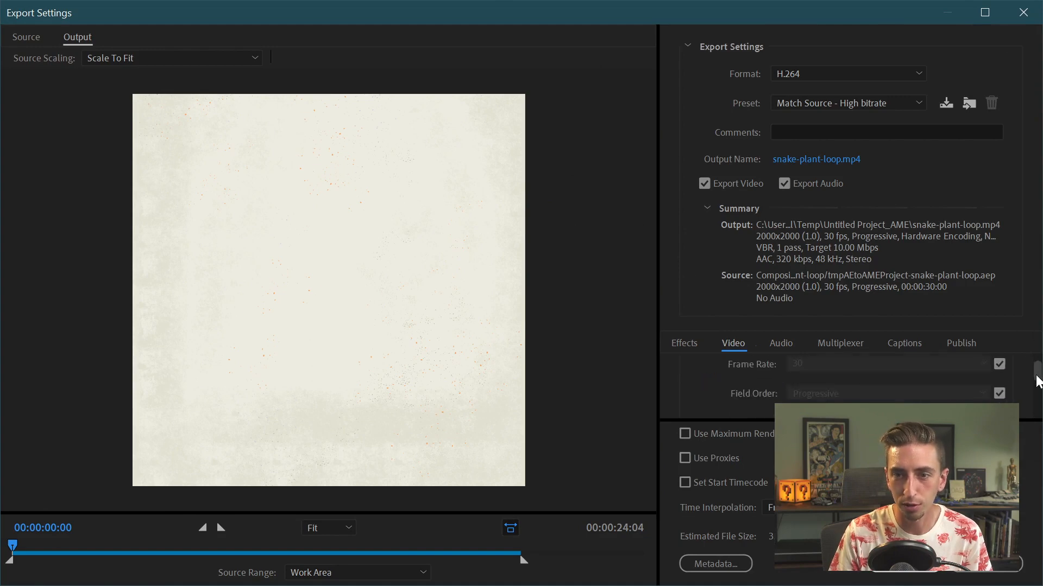
scroll(1038, 373, up, 2)
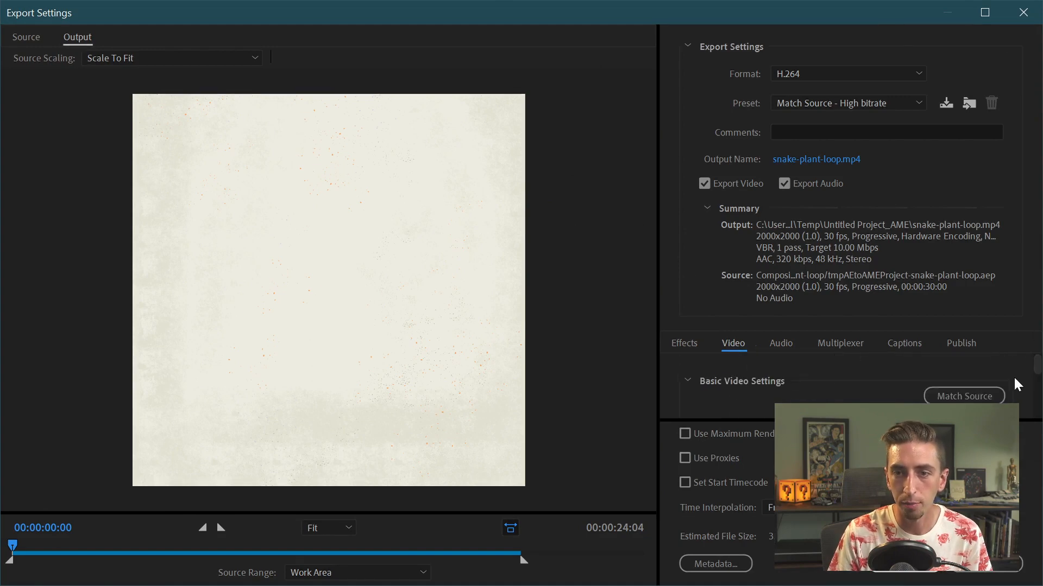
drag(1038, 370, 1035, 368)
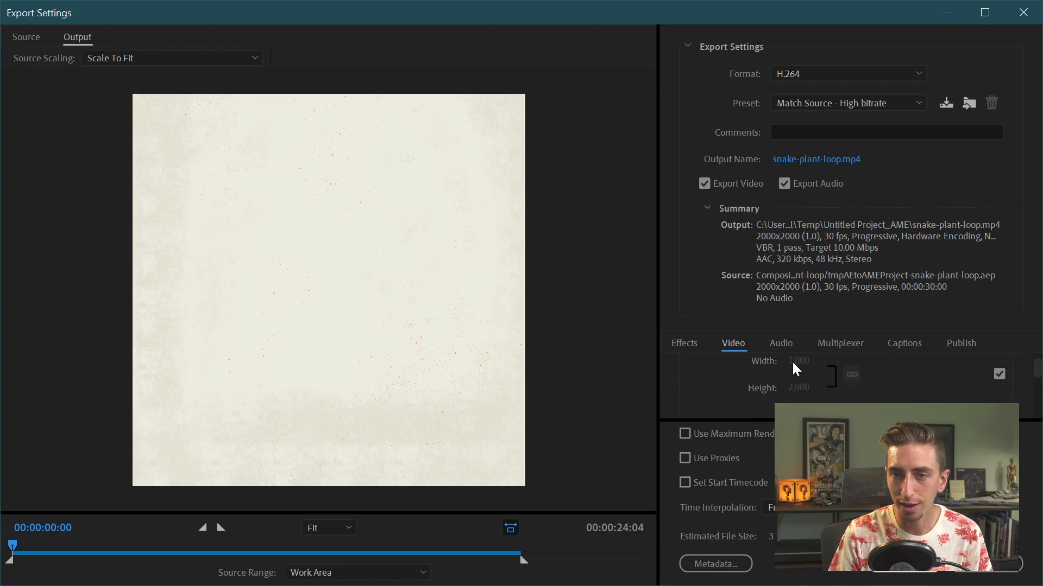
scroll(1024, 372, up, 2)
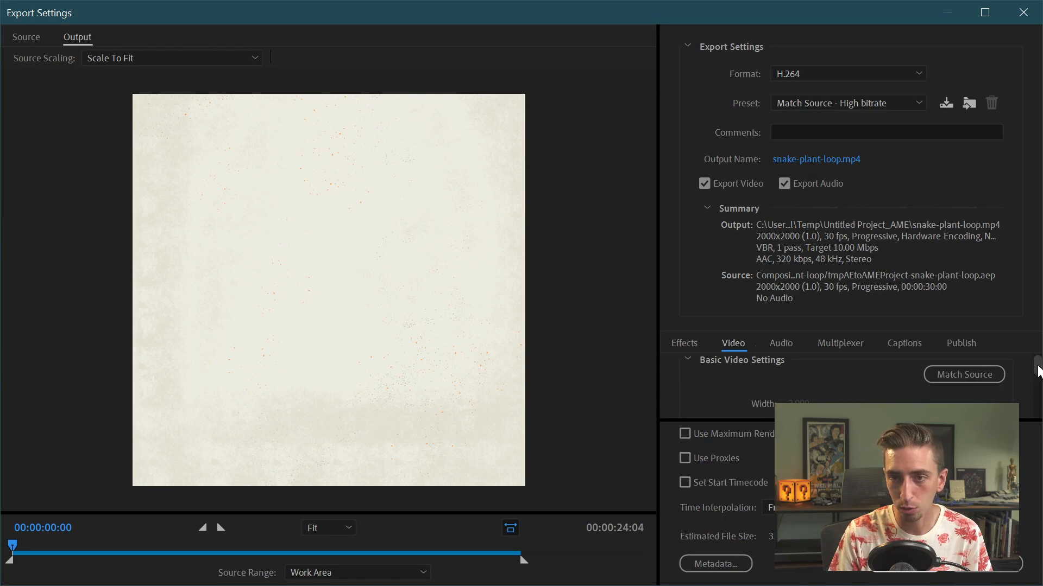
drag(1039, 371, 1038, 375)
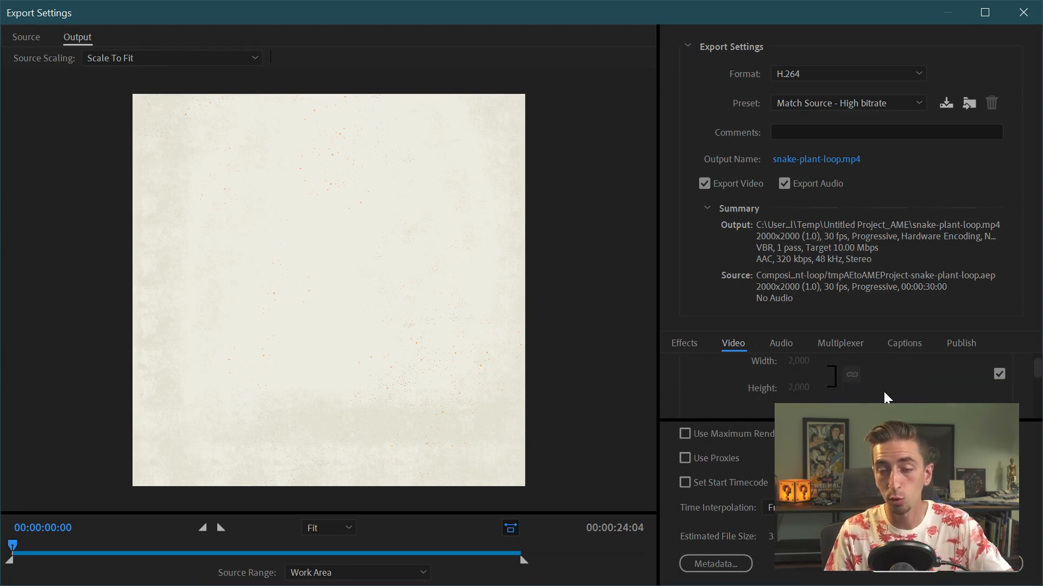
click(999, 378)
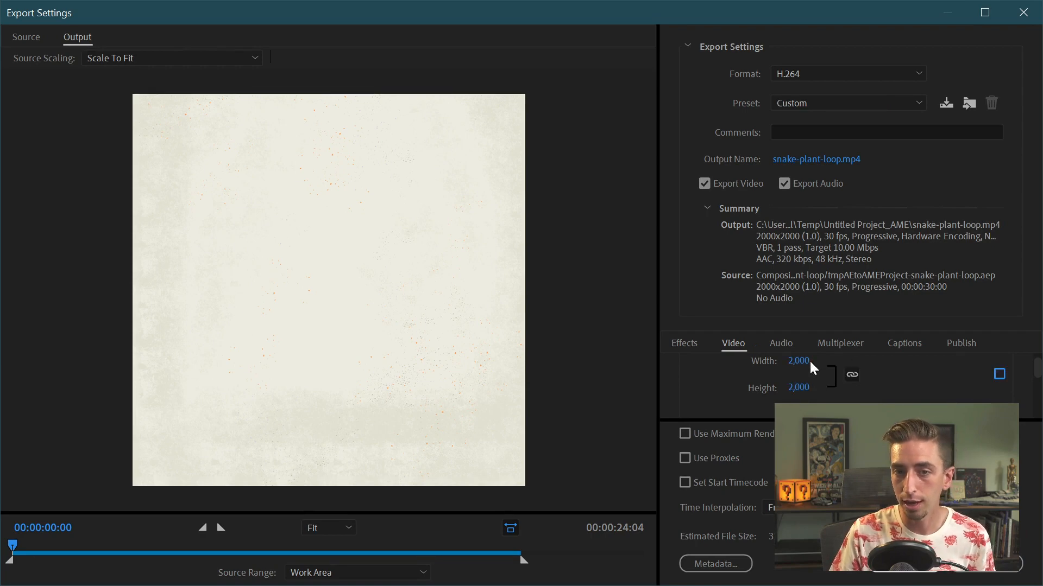
click(802, 362)
text(1,0)
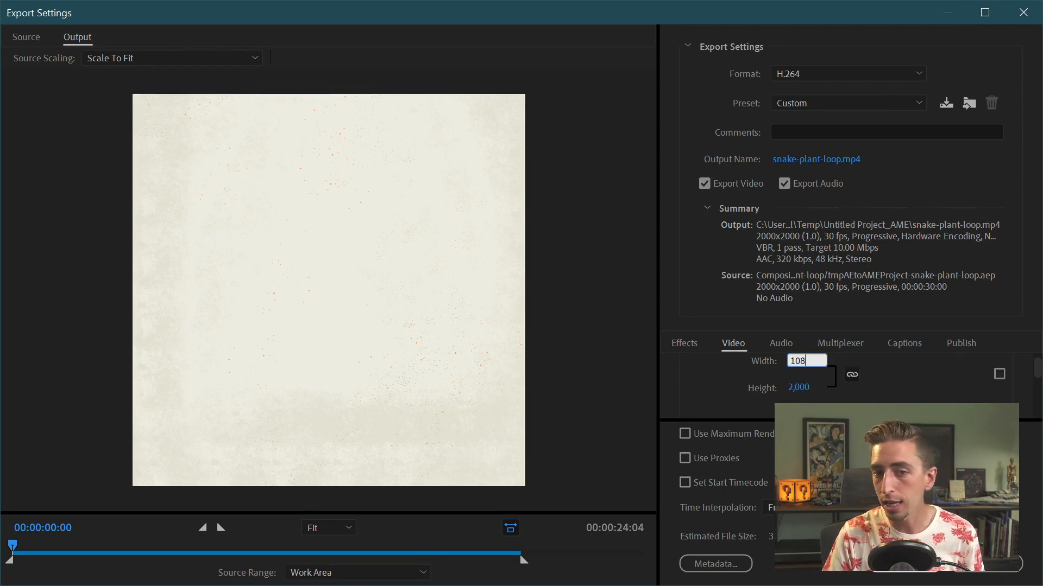
text(80)
key(Return)
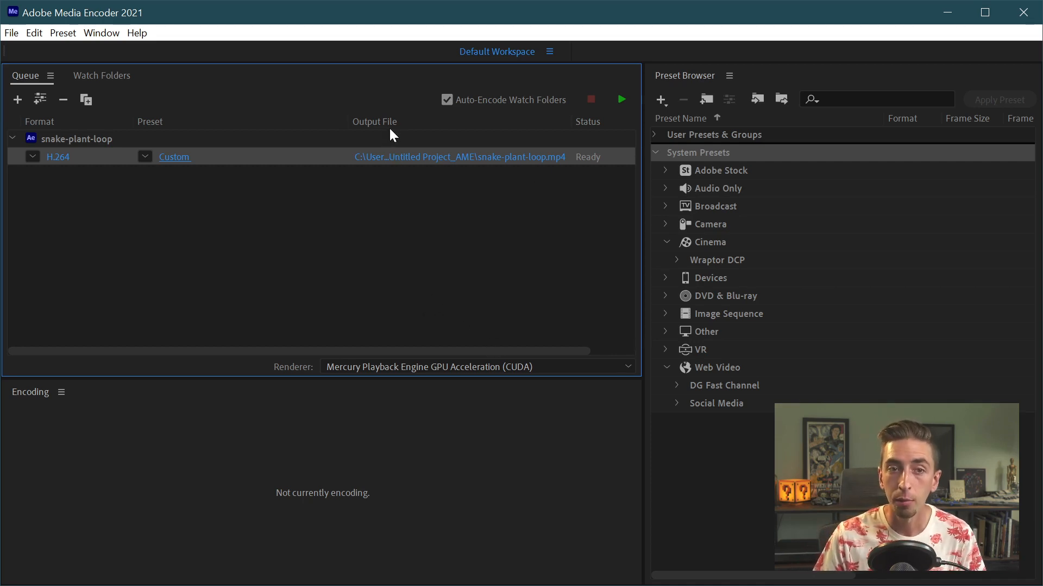
Step: Set the output file to snake-plant-loop.mp4 in the Bring Your Illustrations To Life folder on the Desktop
click(391, 162)
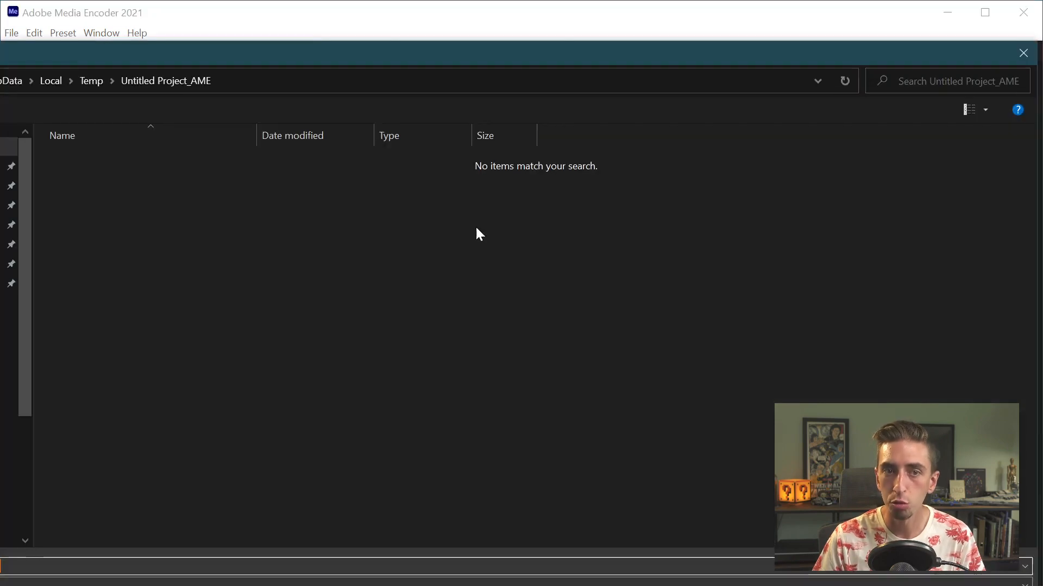
drag(0, 41, 207, 97)
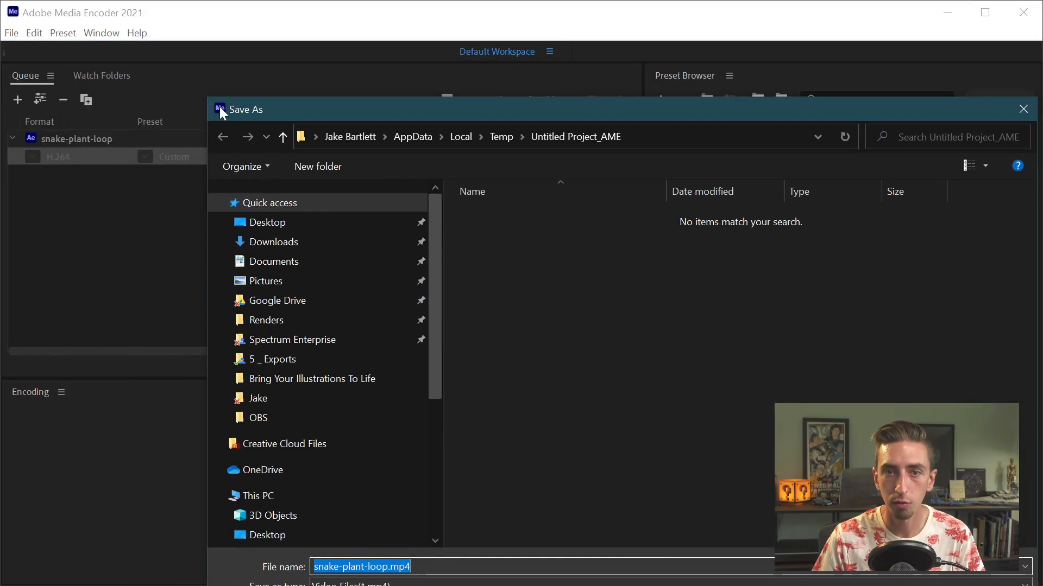
click(272, 223)
double_click(535, 236)
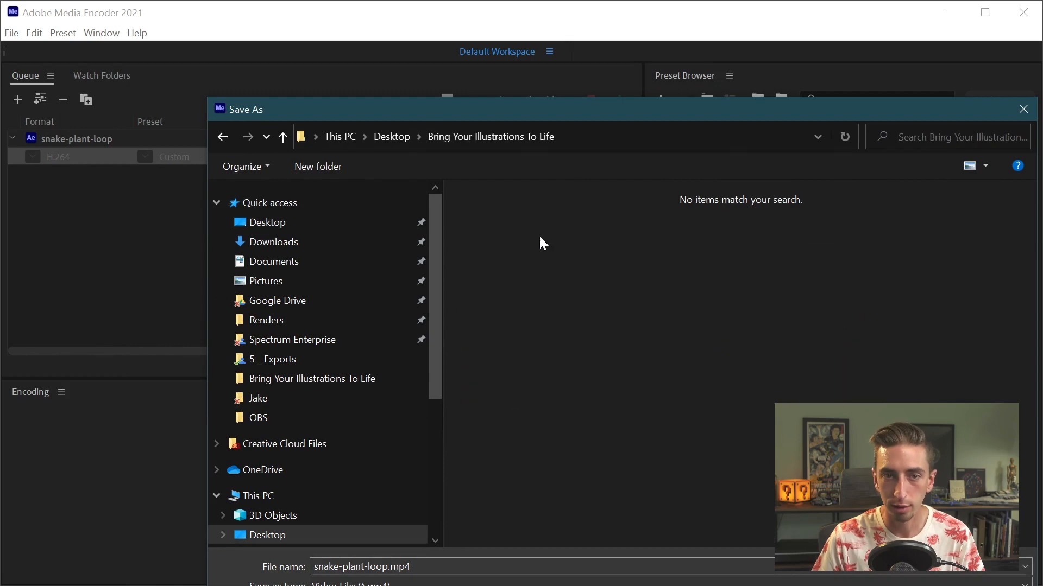
drag(608, 109, 535, 53)
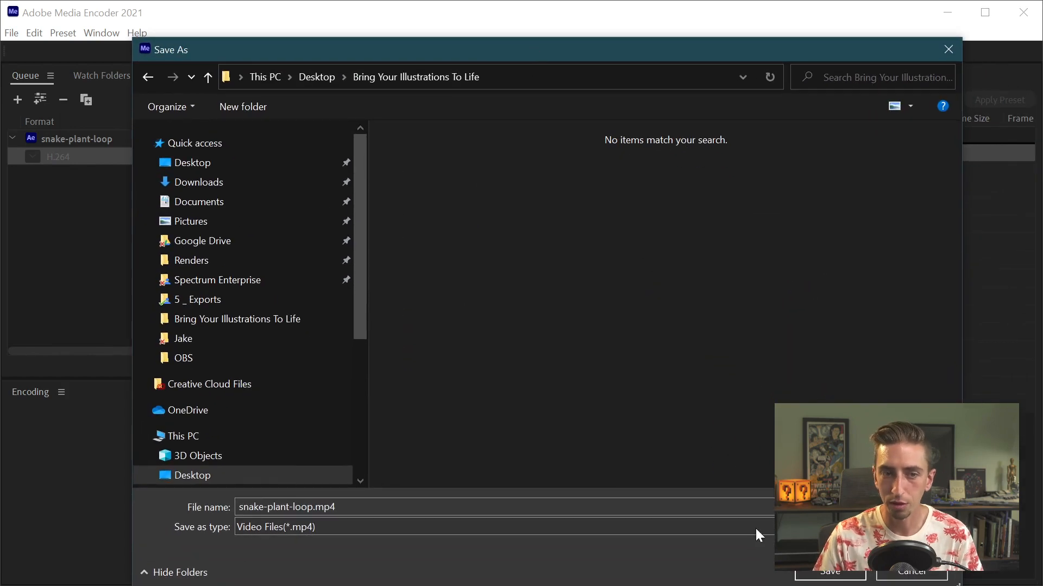
click(834, 577)
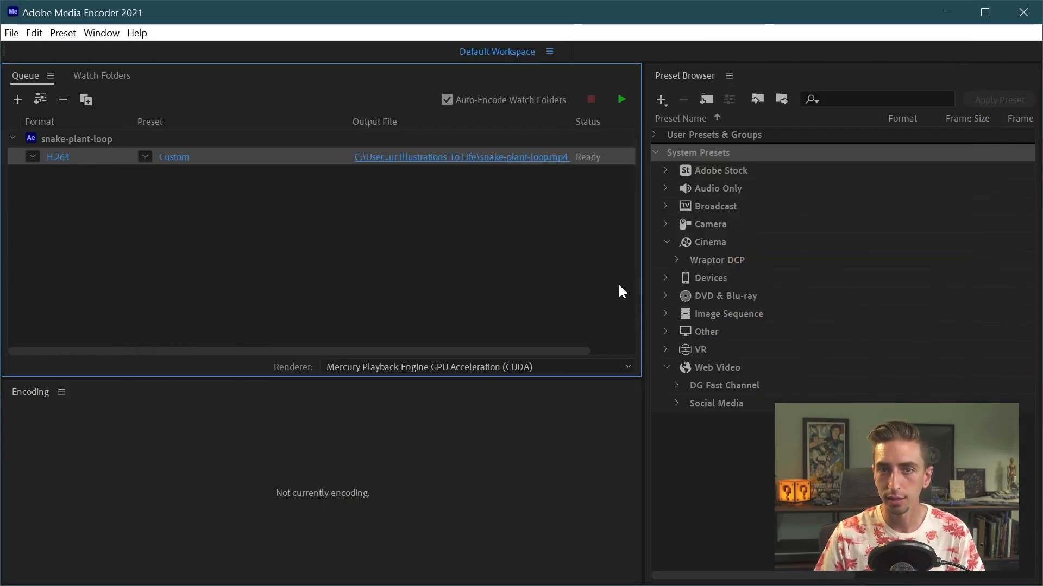
Step: Start encoding the queued snake-plant-loop output and enlarge the encoding progress area
click(600, 260)
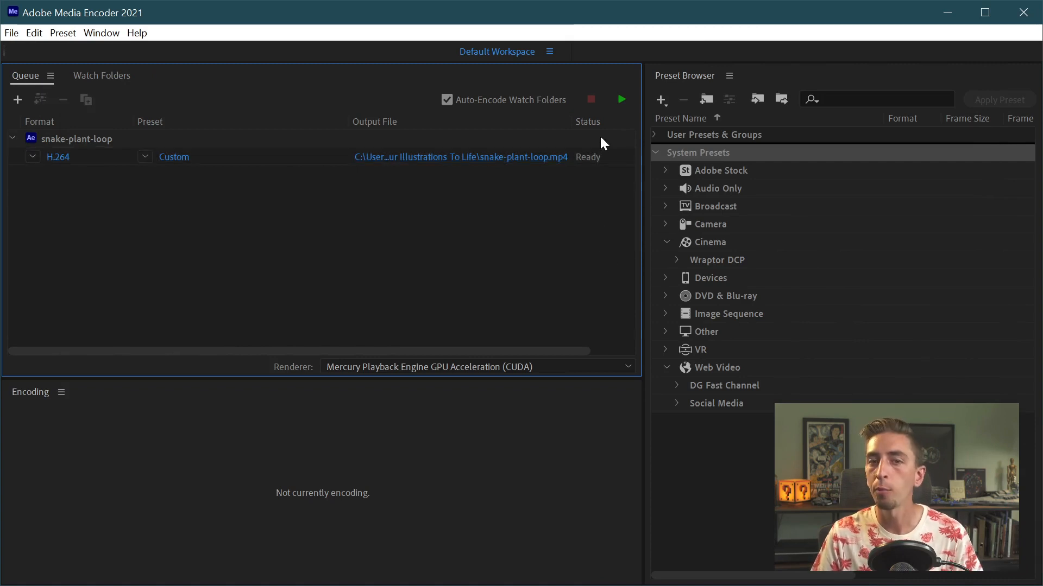
click(618, 100)
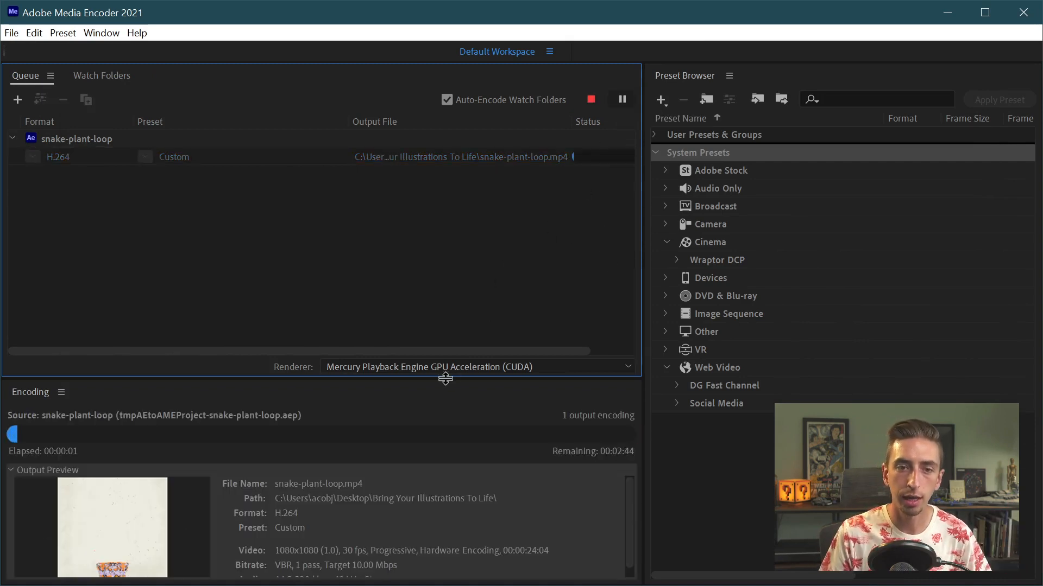
drag(442, 378, 446, 331)
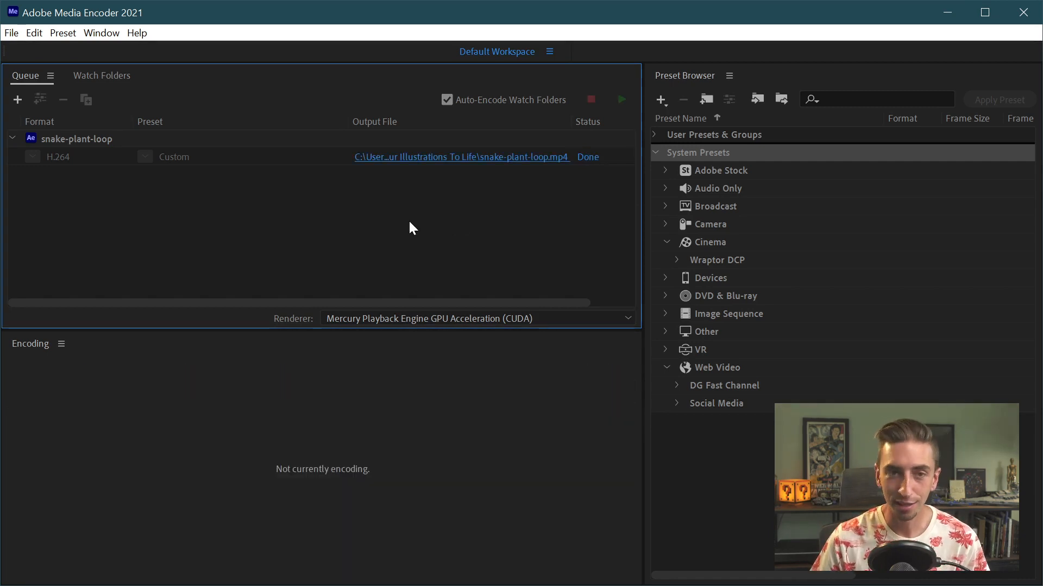
Step: Open the output folder in File Explorer, play the exported snake-plant-loop.mp4 to check the animation, and close the player
click(447, 158)
drag(88, 303, 868, 1)
click(489, 274)
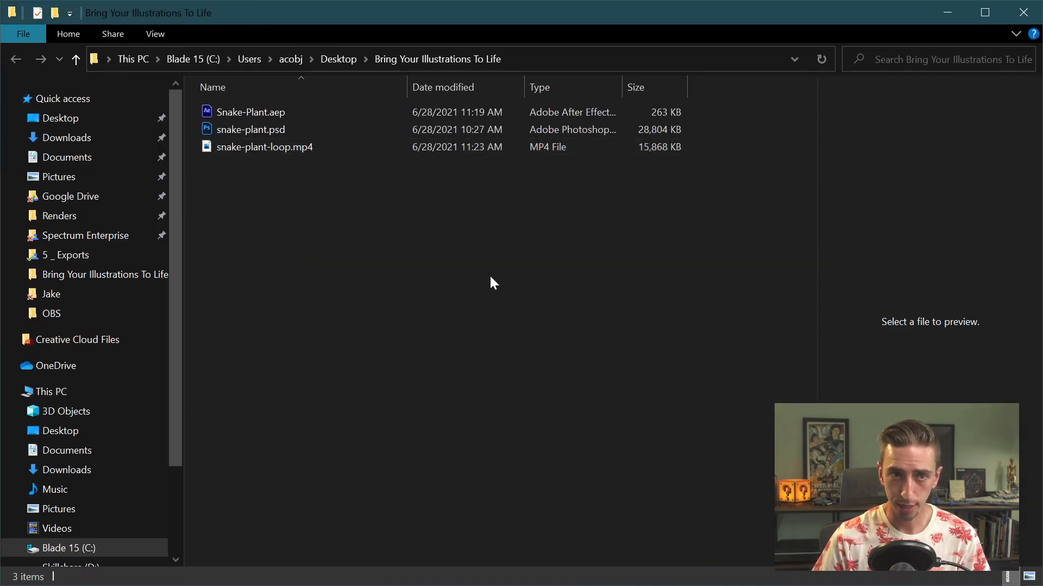
double_click(258, 151)
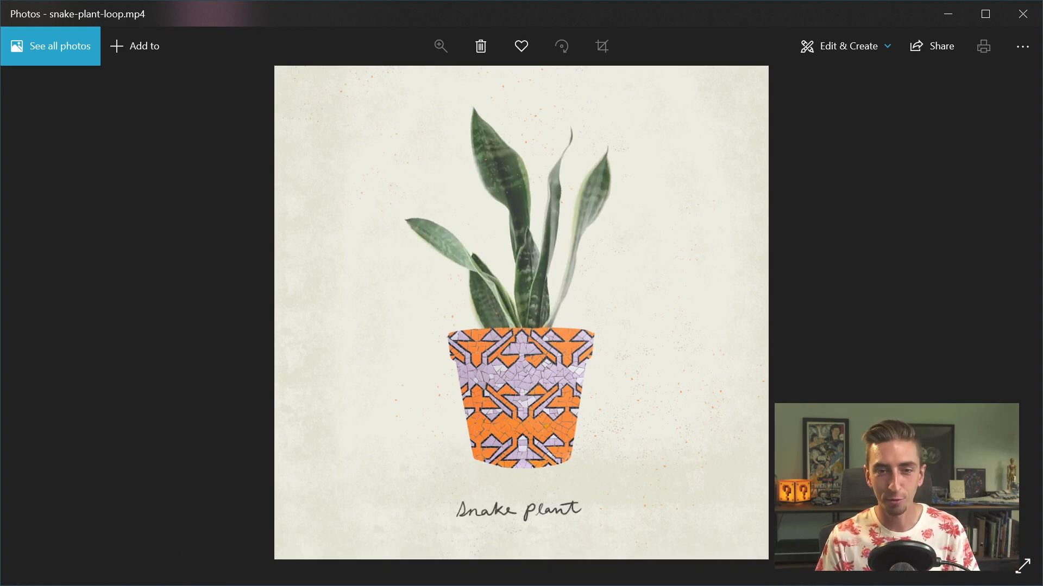
click(1023, 14)
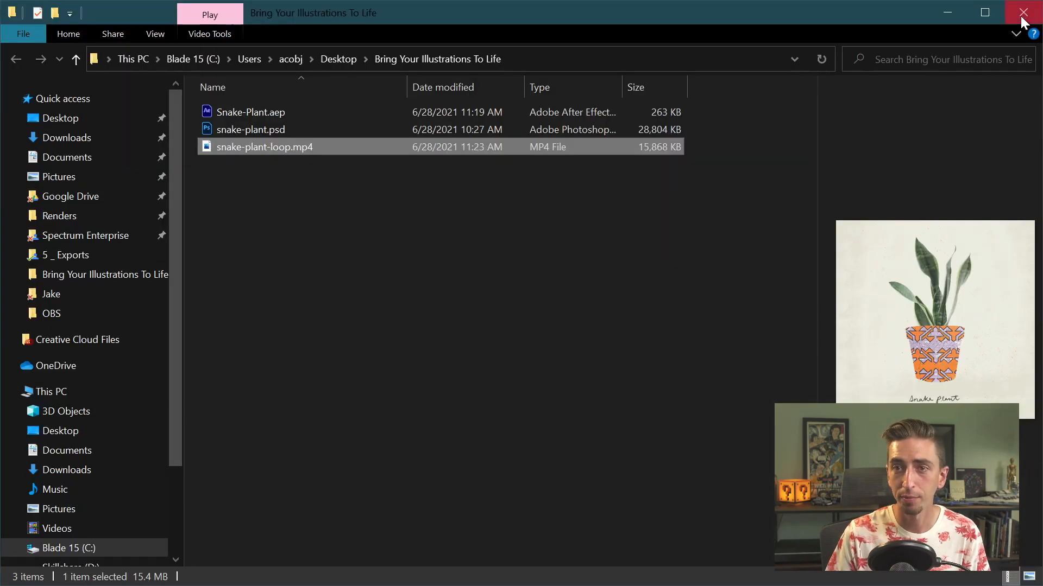